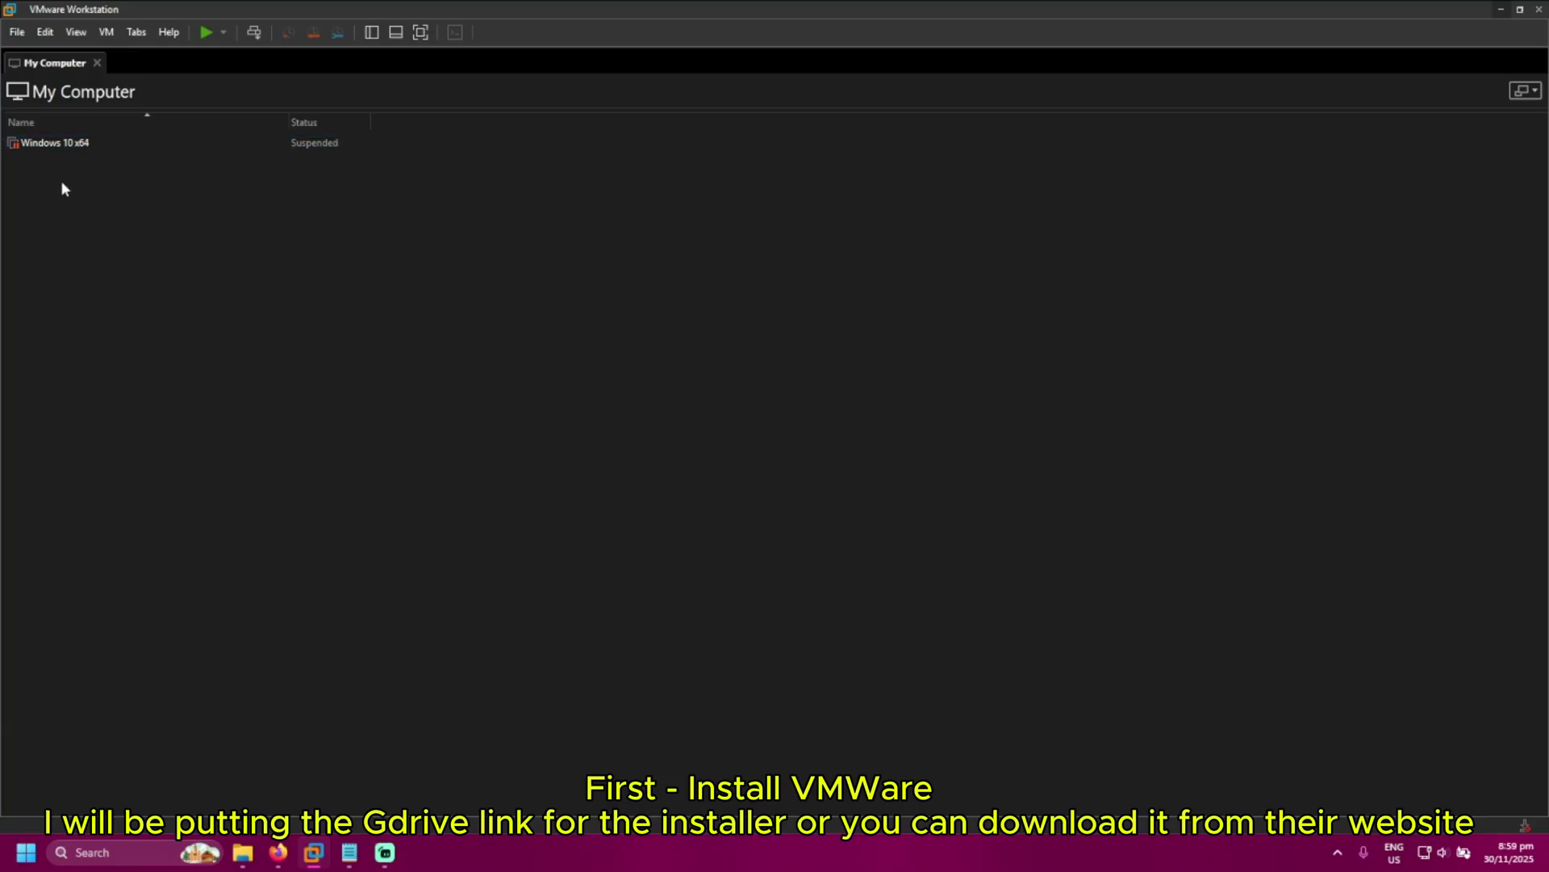
Start a Custom (advanced) new virtual machine that installs from the Windows 10 x64 ISO
click(18, 34)
click(46, 54)
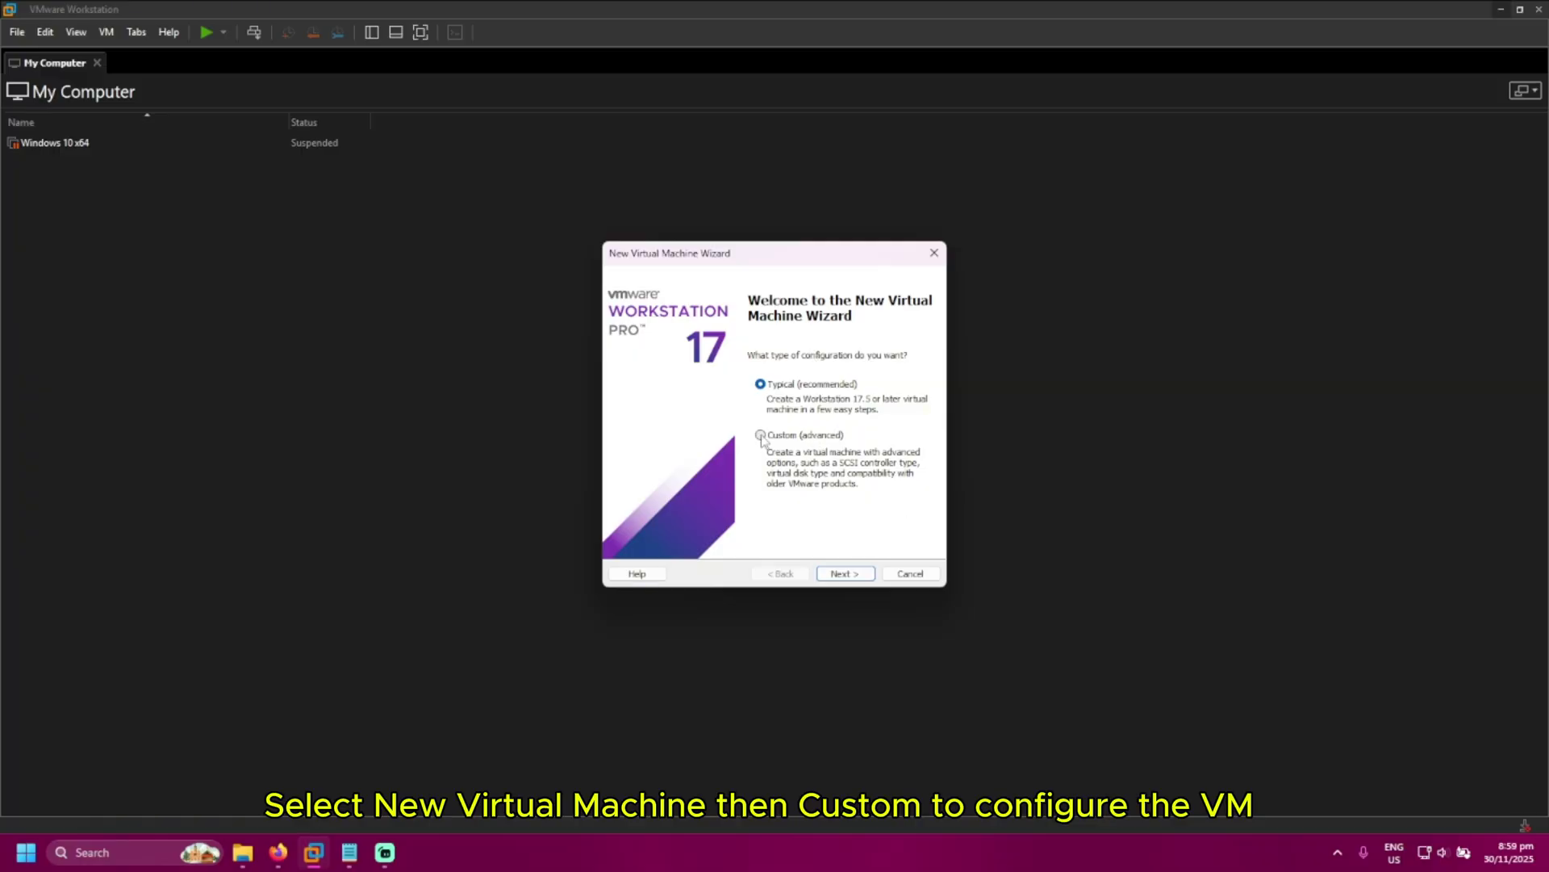
click(762, 437)
click(856, 574)
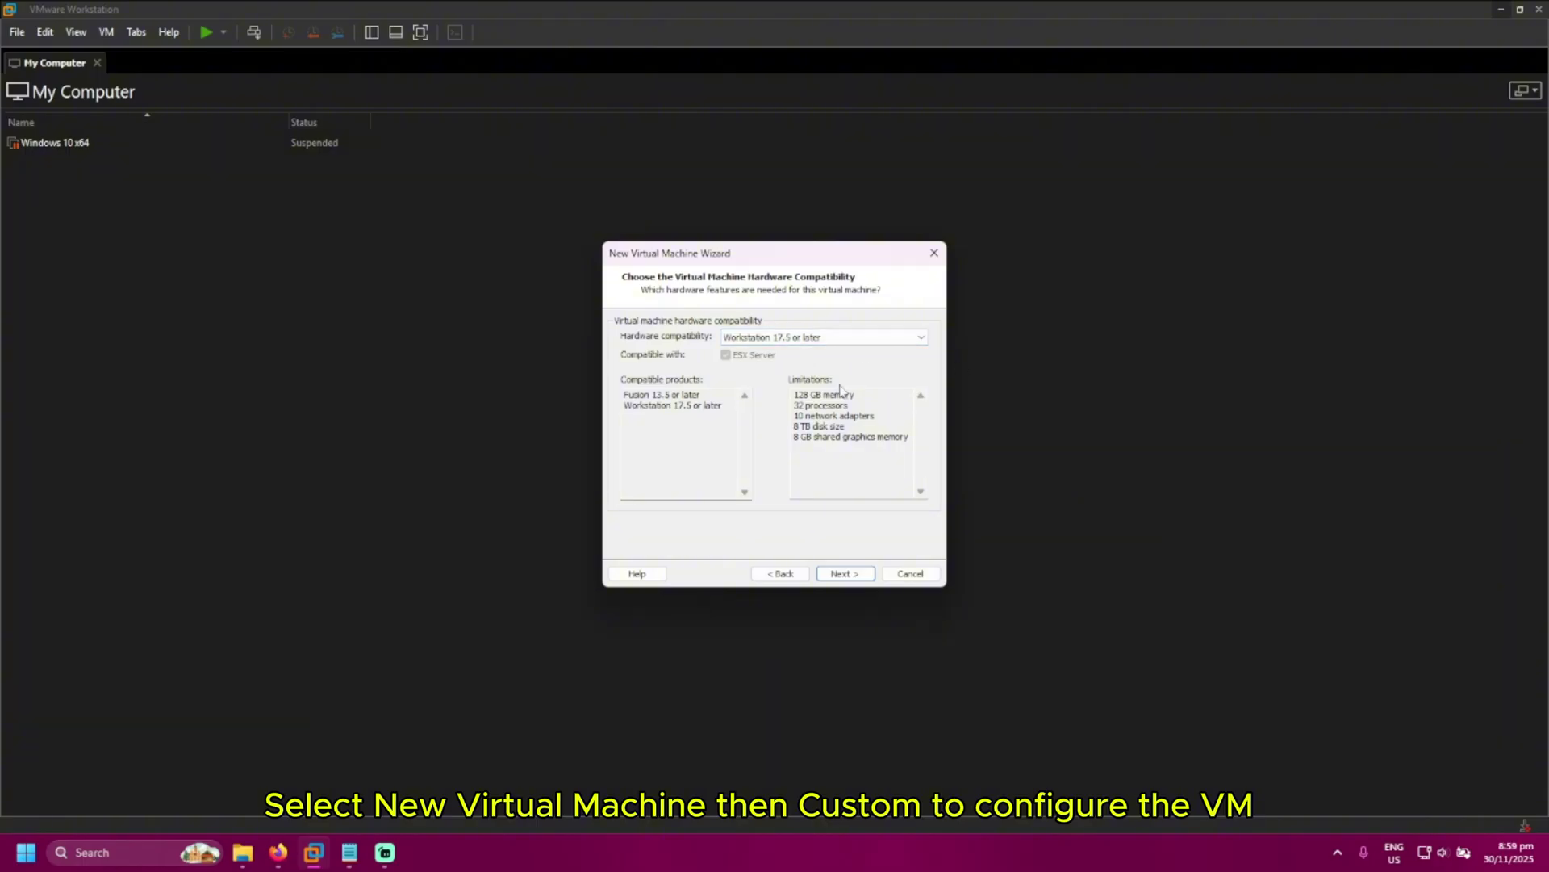
click(849, 574)
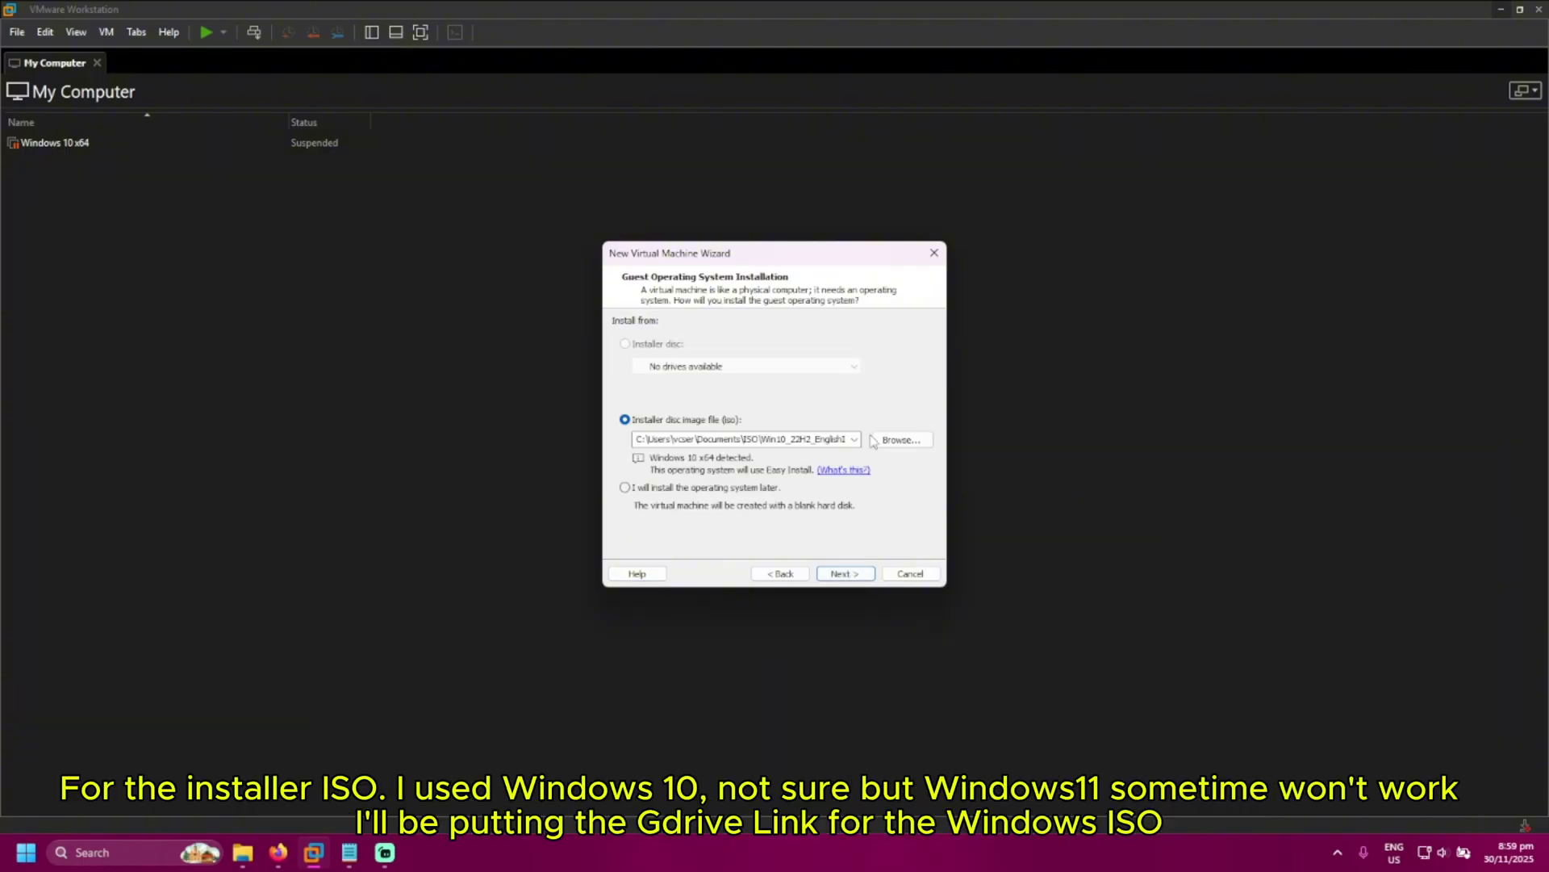
click(871, 441)
double_click(851, 400)
Choose Windows 10 Pro as the edition in Easy Install Information
click(843, 574)
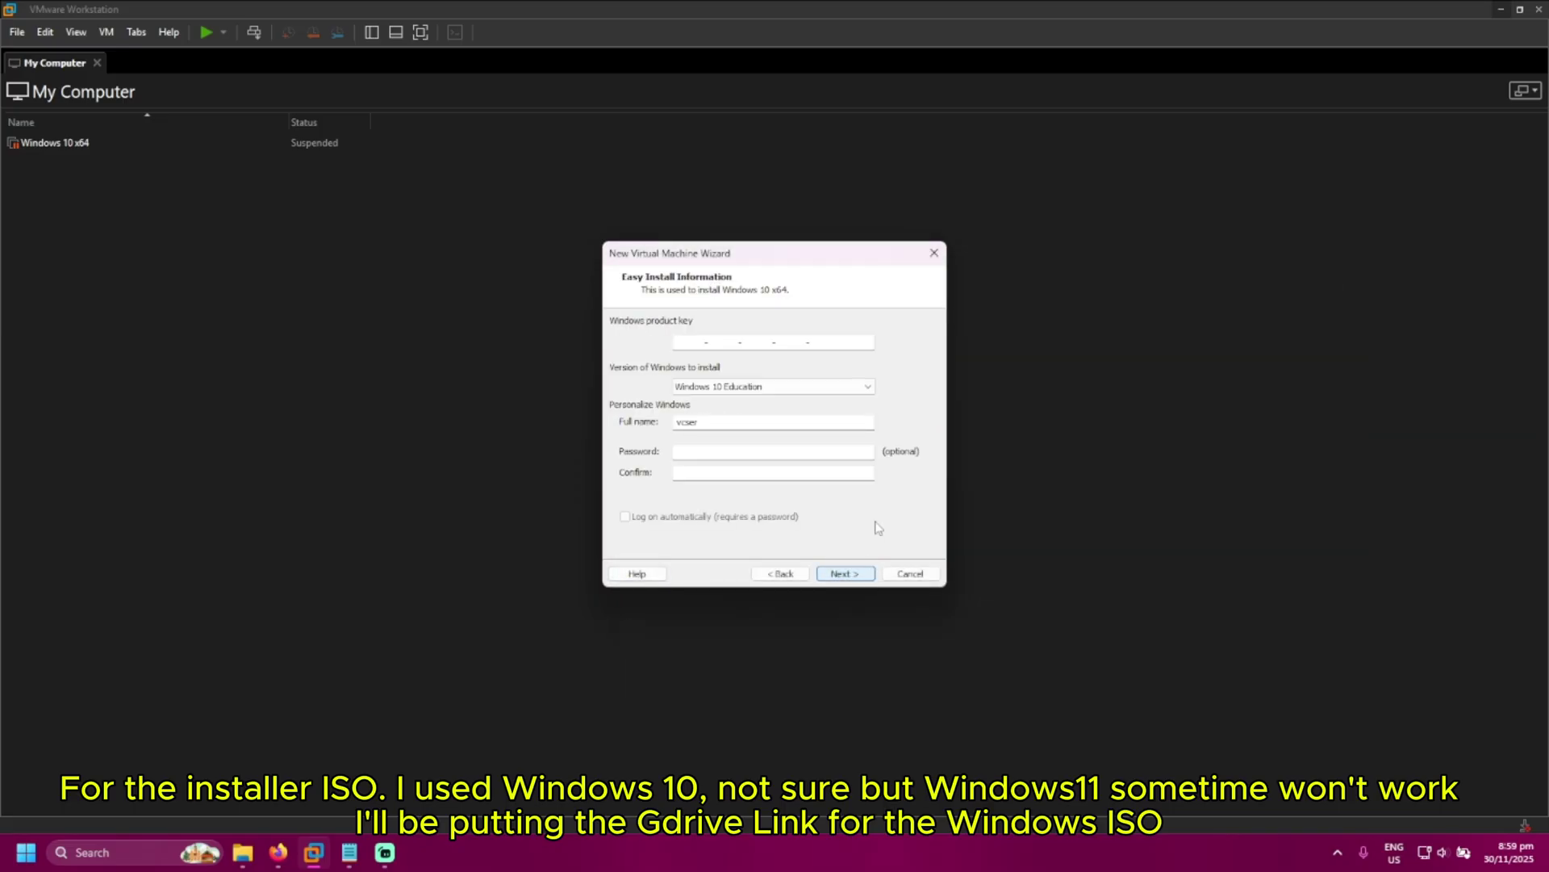
click(780, 388)
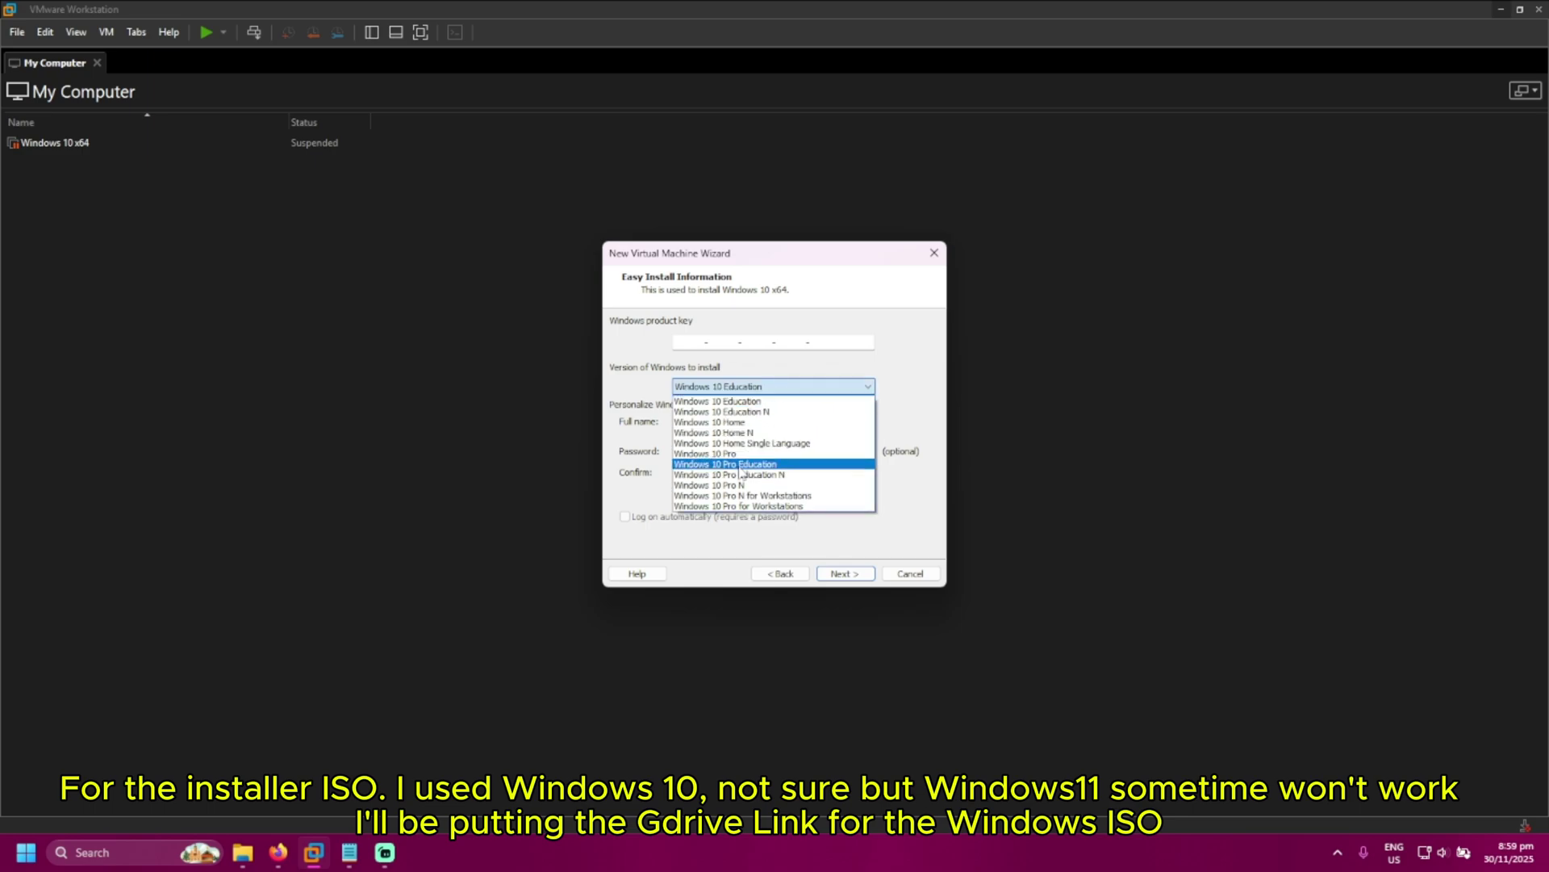
click(727, 468)
click(702, 421)
double_click(702, 420)
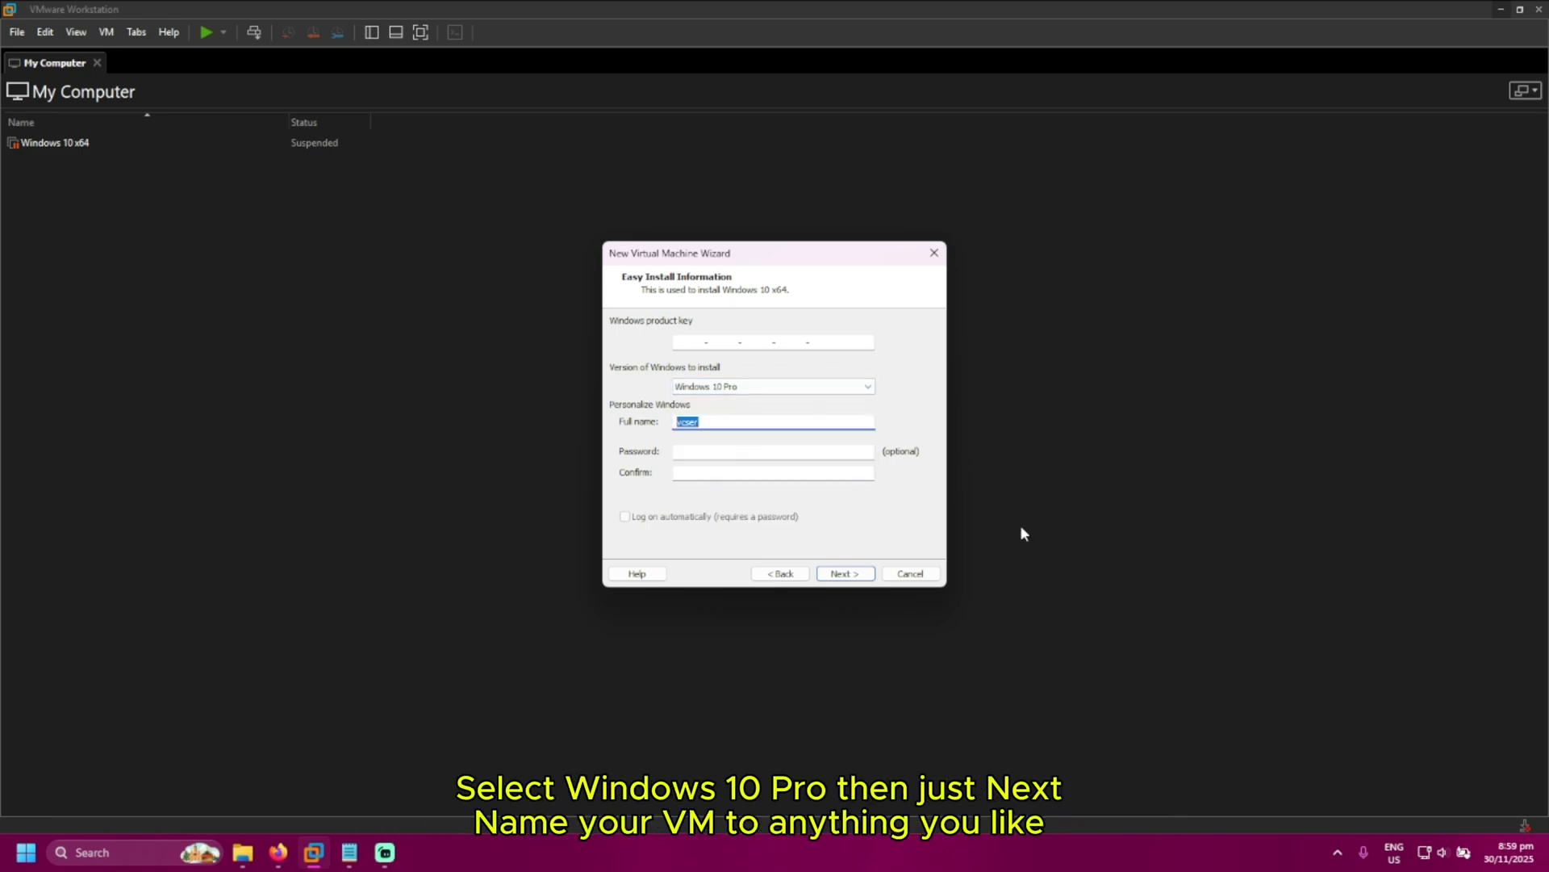
Proceed without a product key and name the virtual machine Win10
click(845, 574)
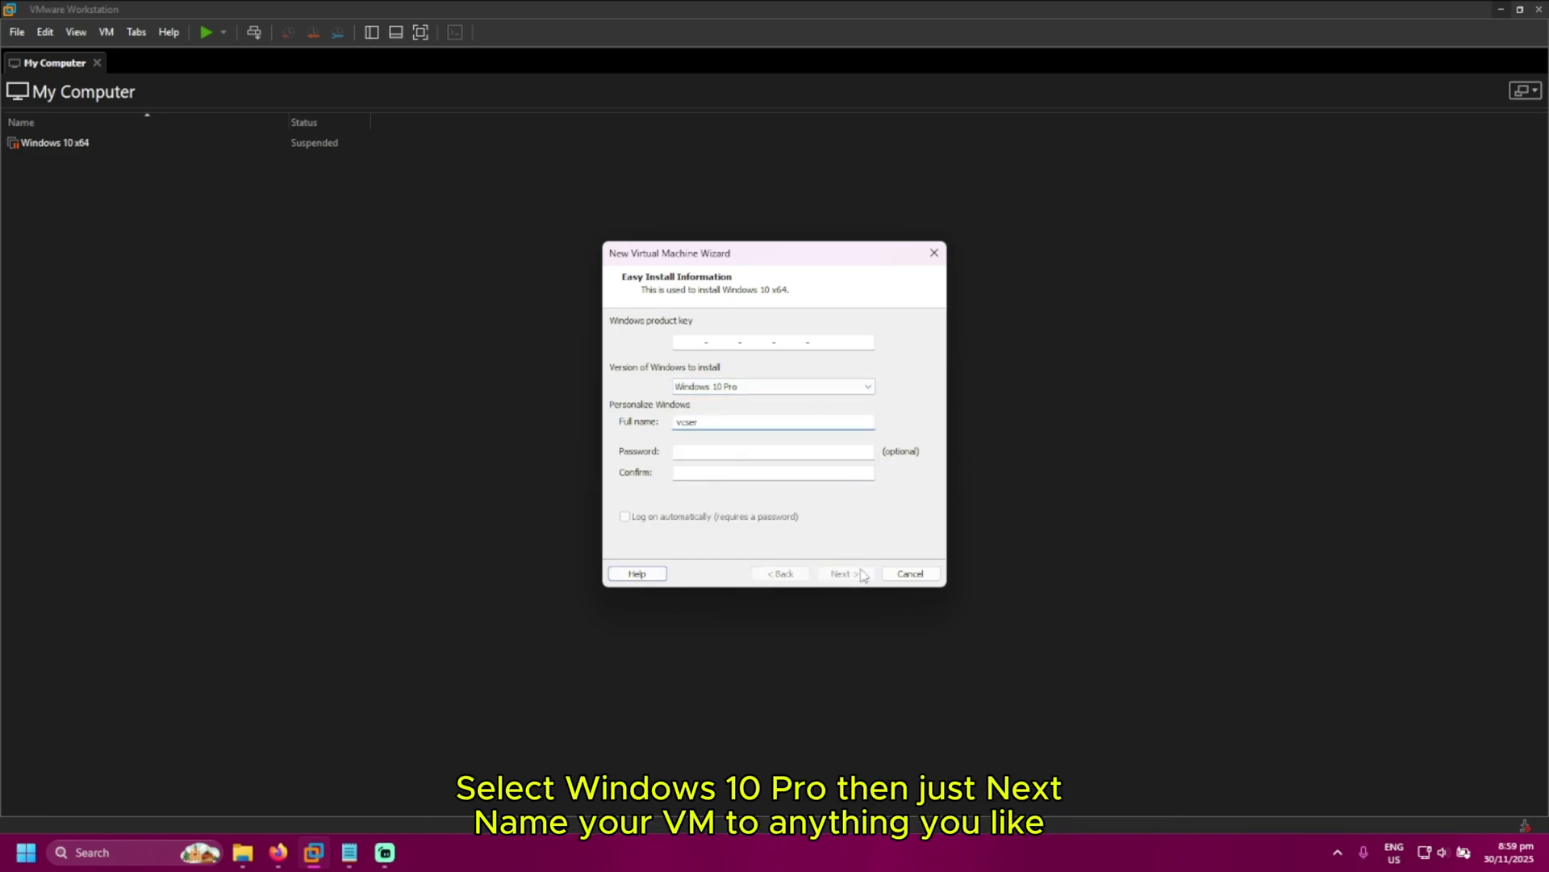
click(798, 459)
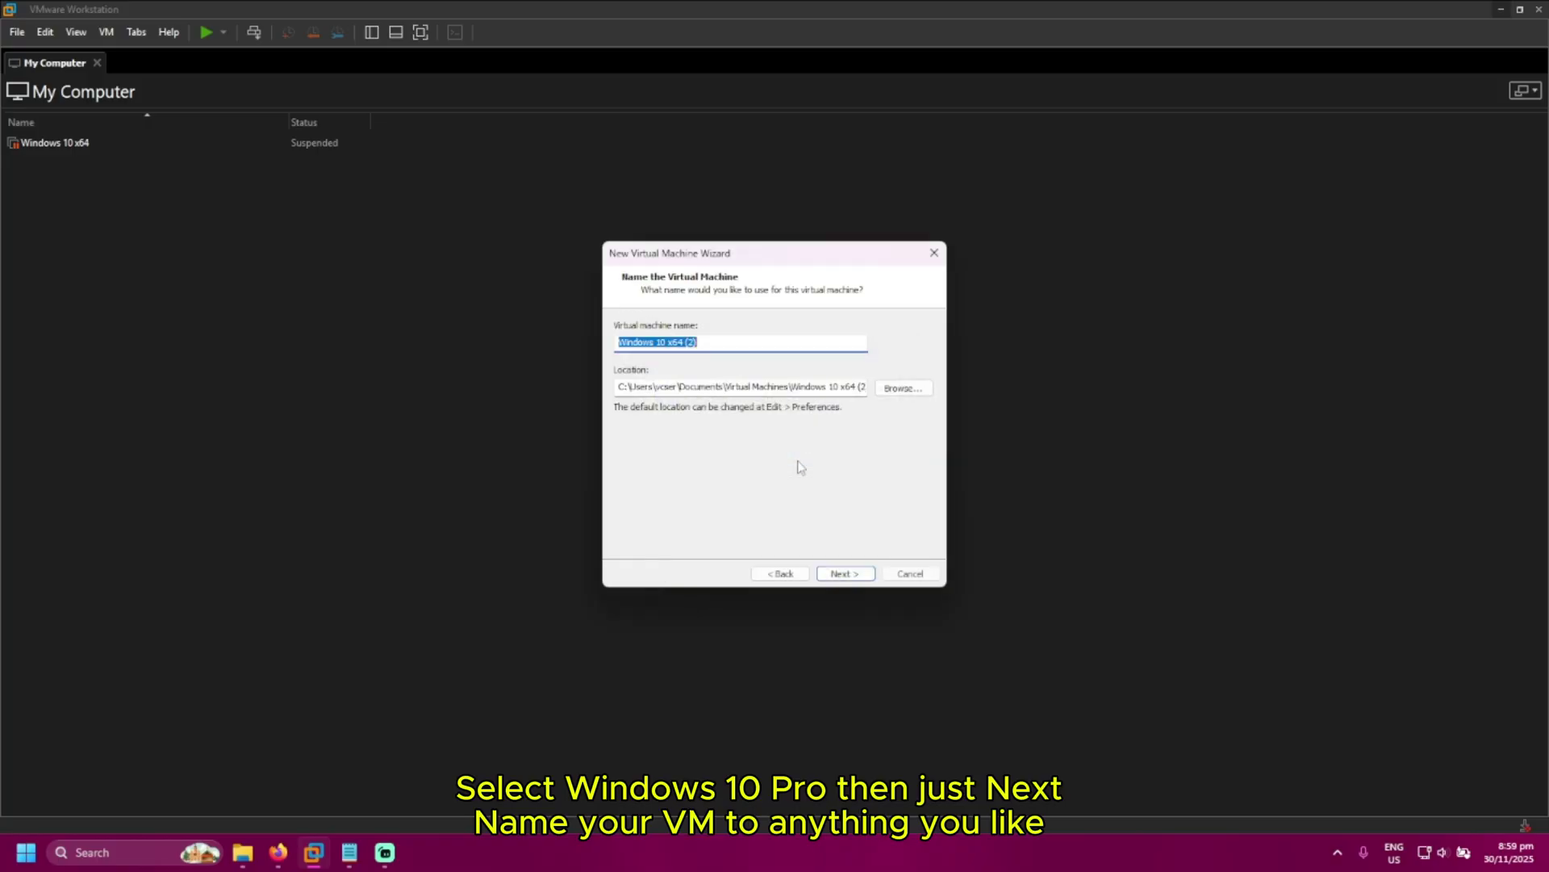
text(Win10)
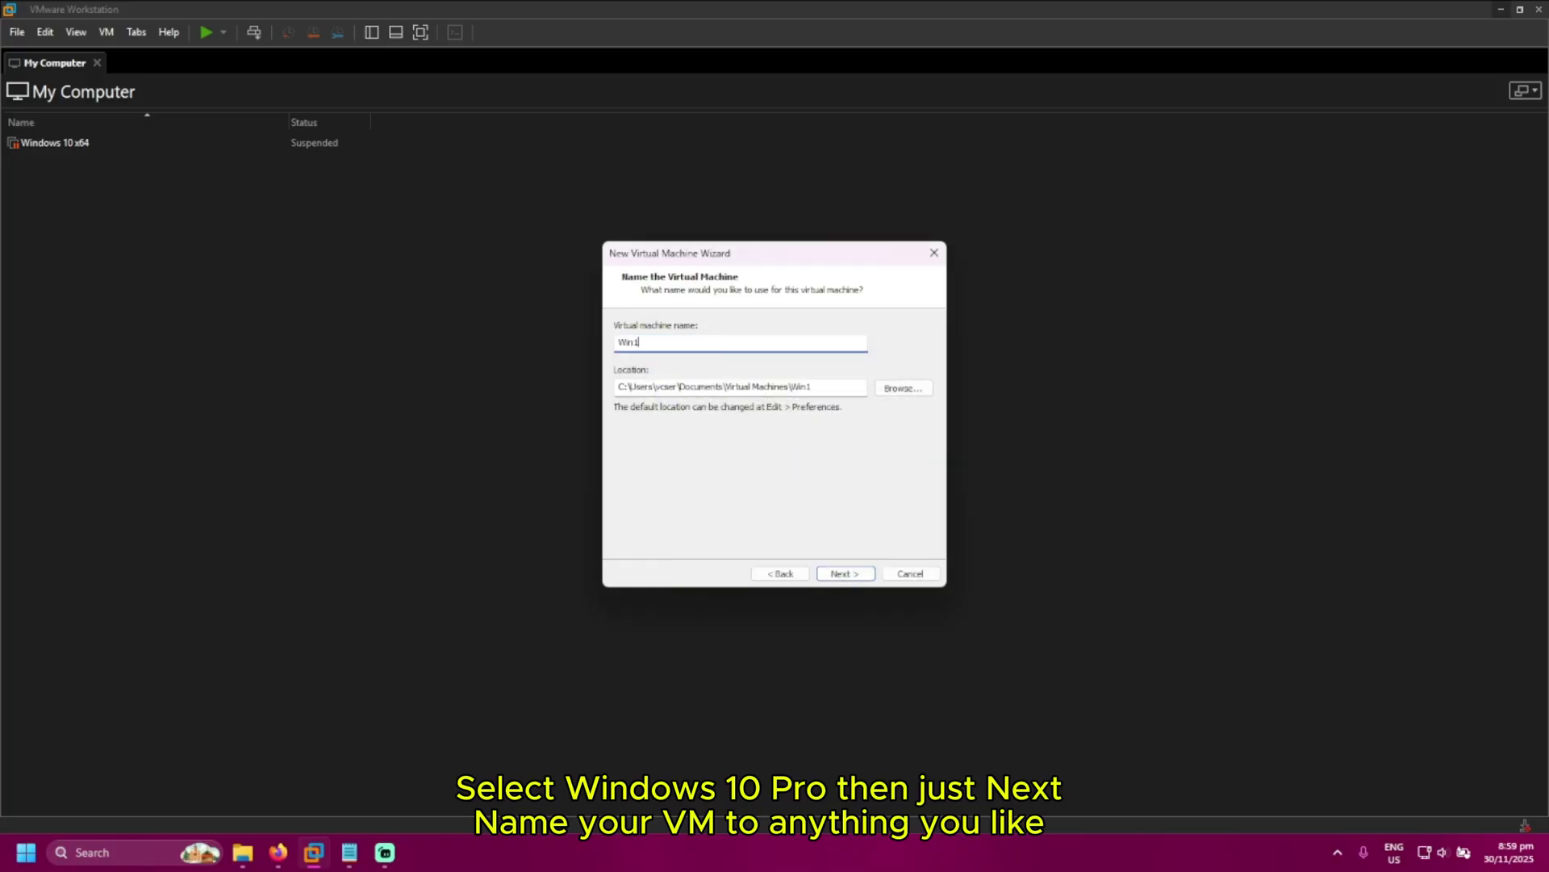
click(861, 574)
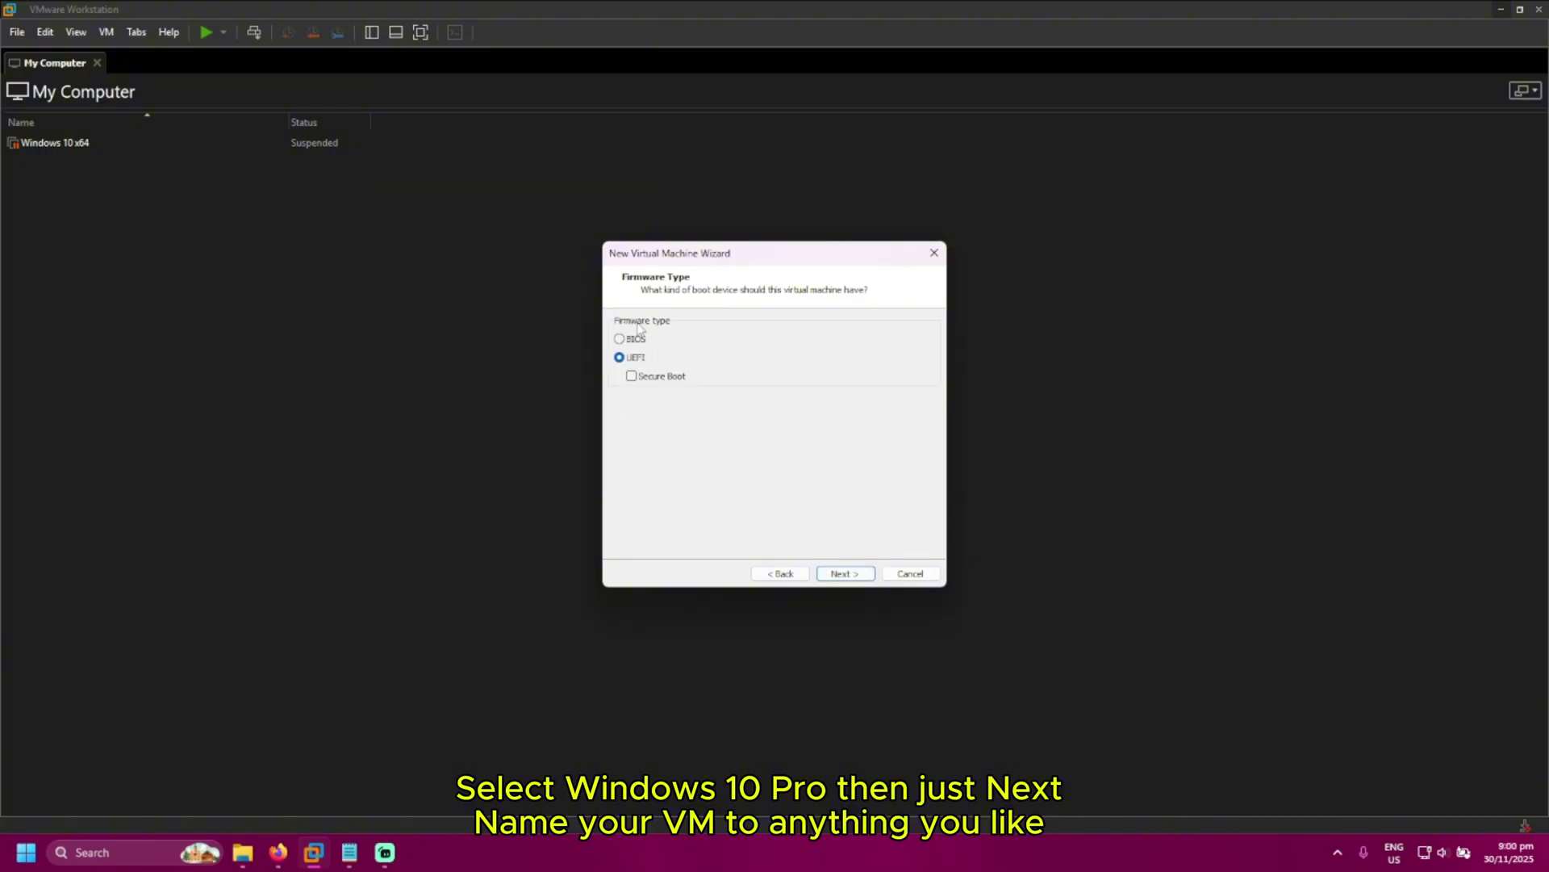
Configure 4 processors with 2 cores each and raise memory to 4388 MB
click(857, 578)
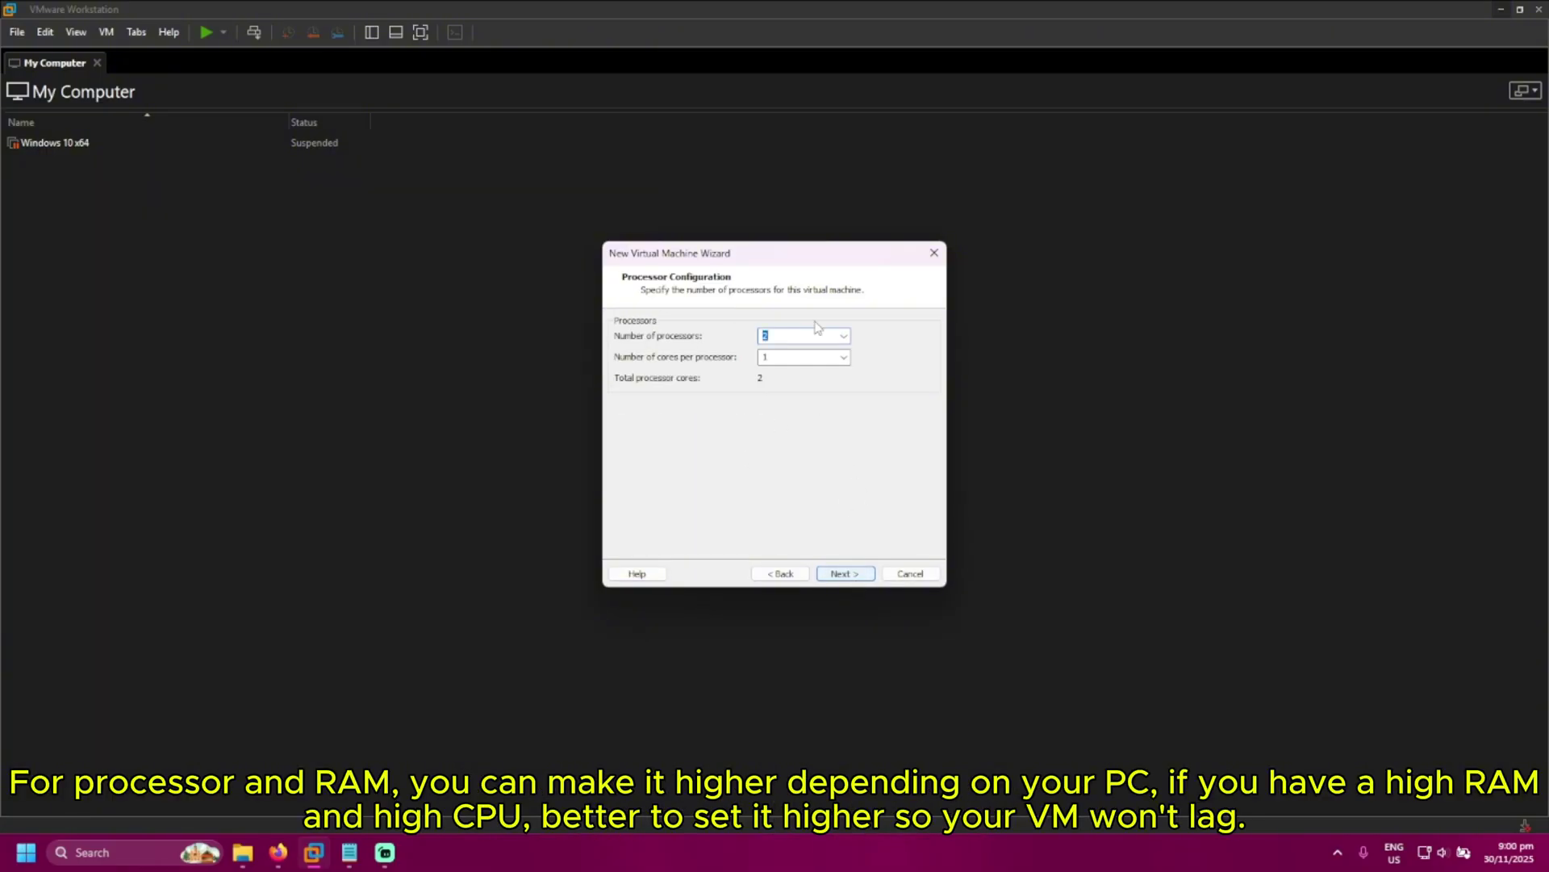
click(842, 337)
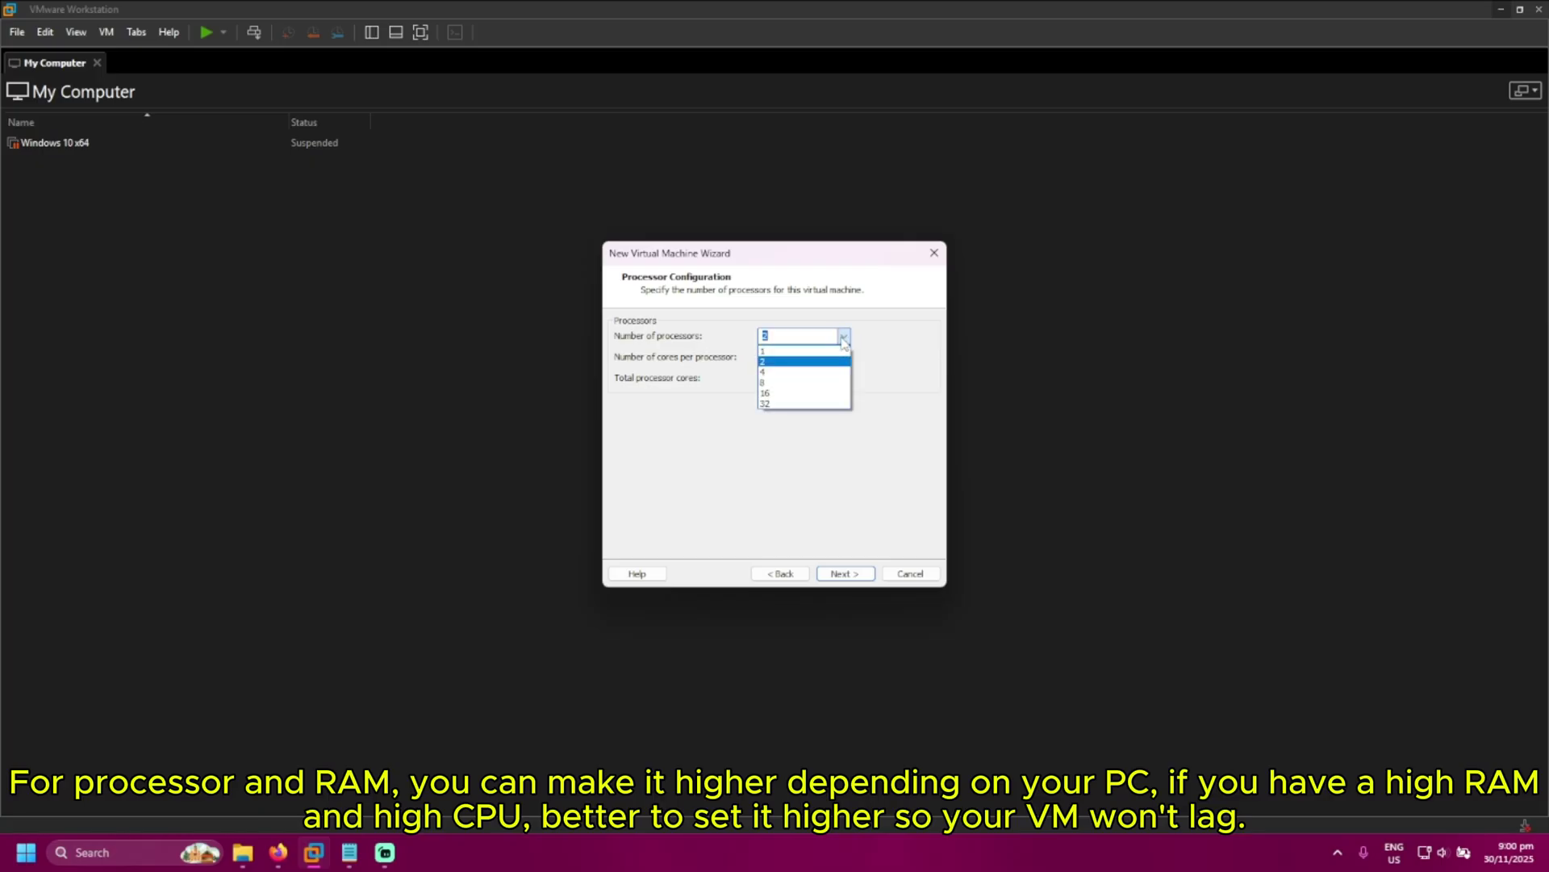
click(777, 372)
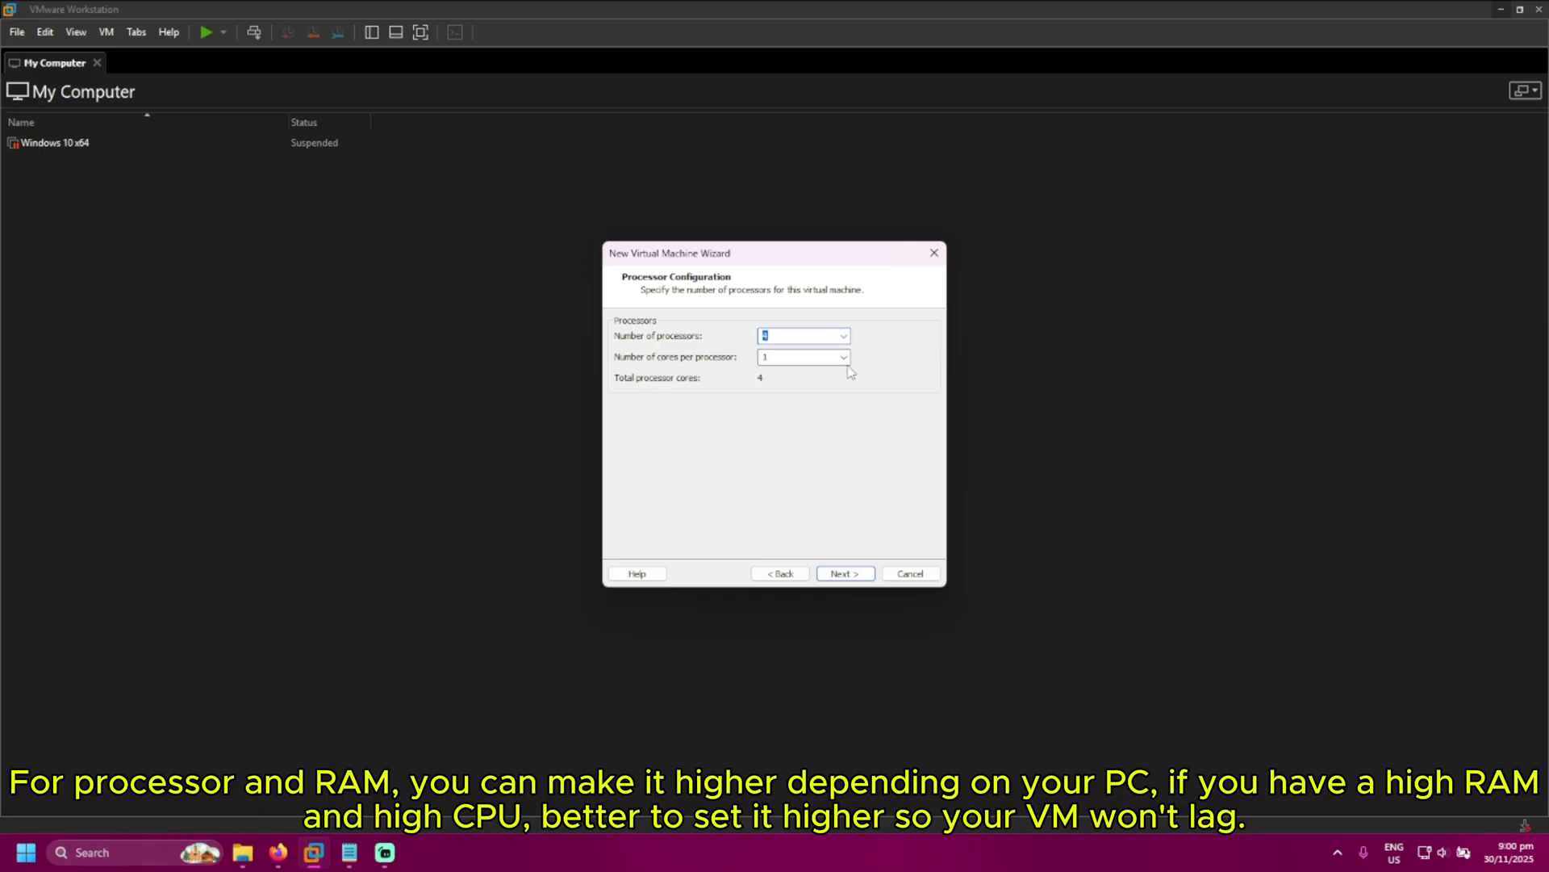
click(843, 356)
click(810, 384)
click(853, 574)
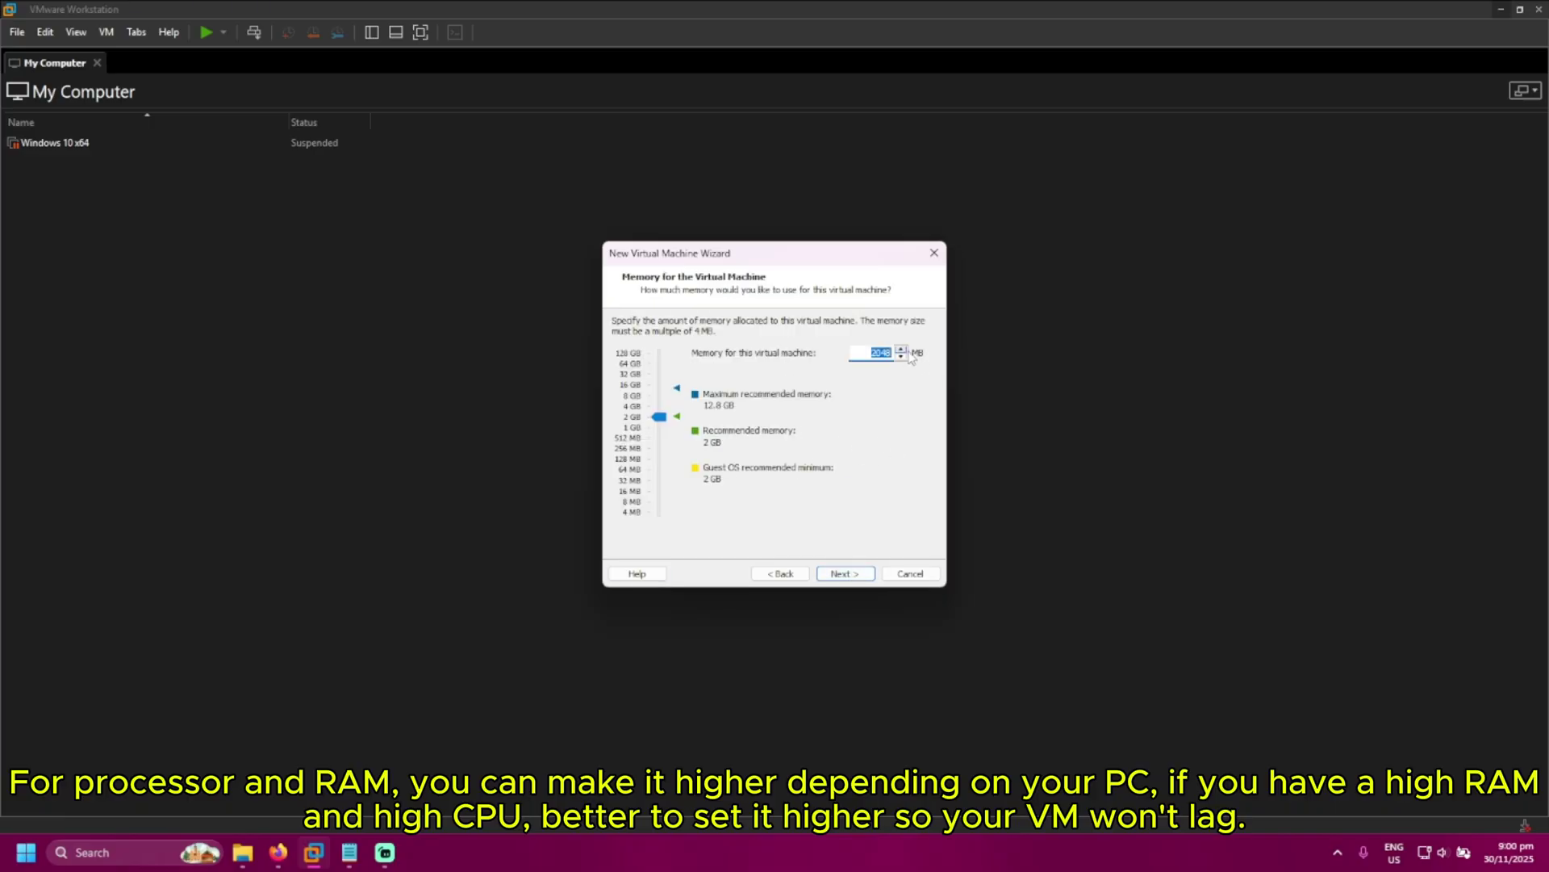
drag(668, 420, 668, 405)
Accept NAT networking, default controller, a new 60 GB NVMe disk, and finish creating Win10
click(858, 578)
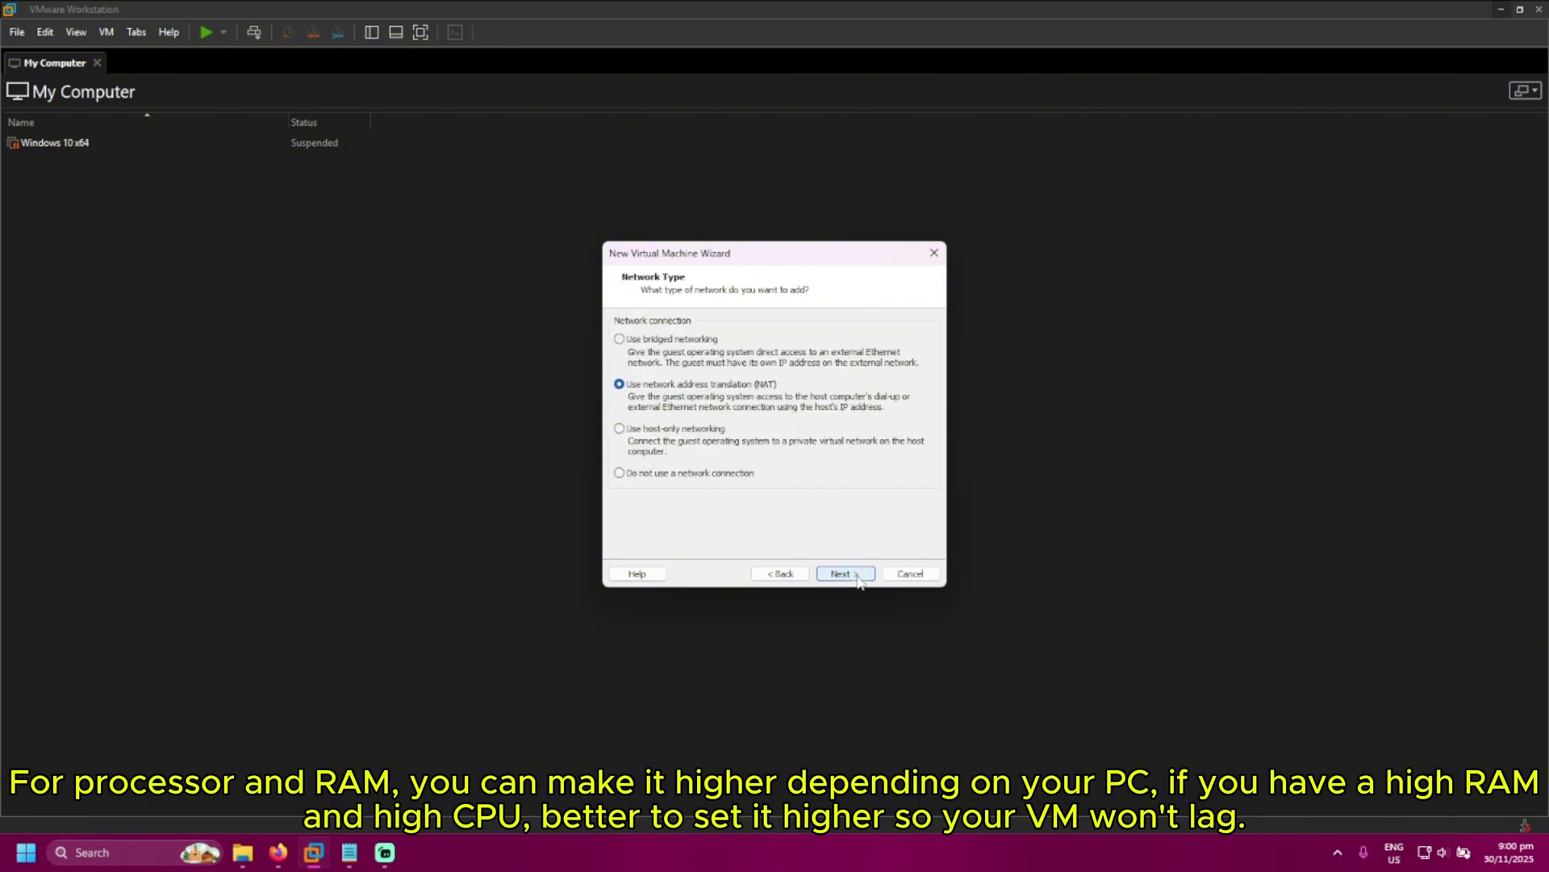
click(858, 578)
click(857, 578)
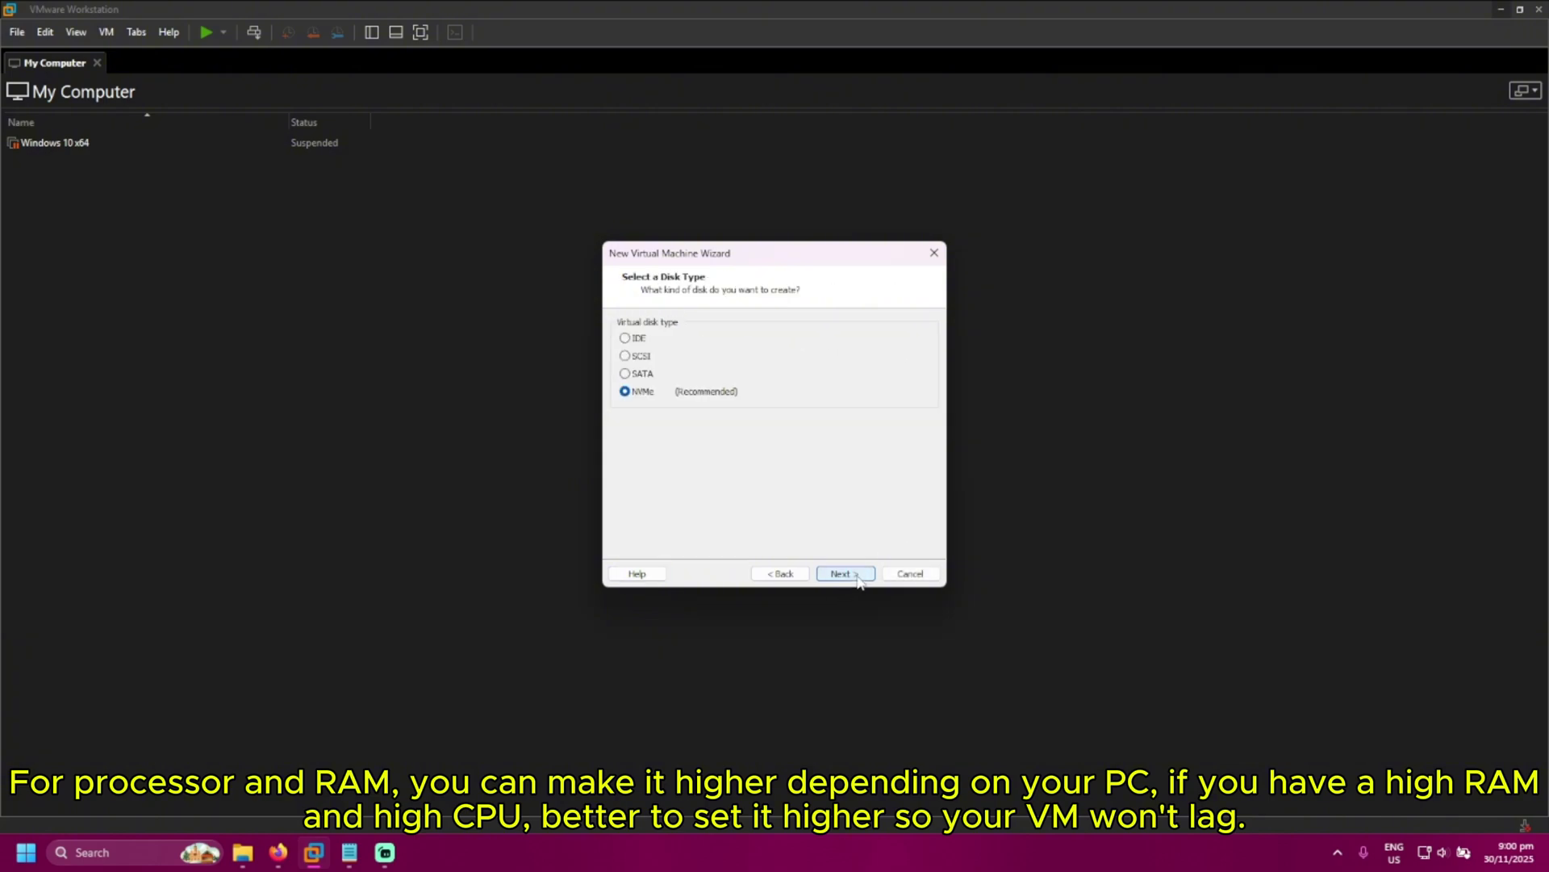
click(858, 578)
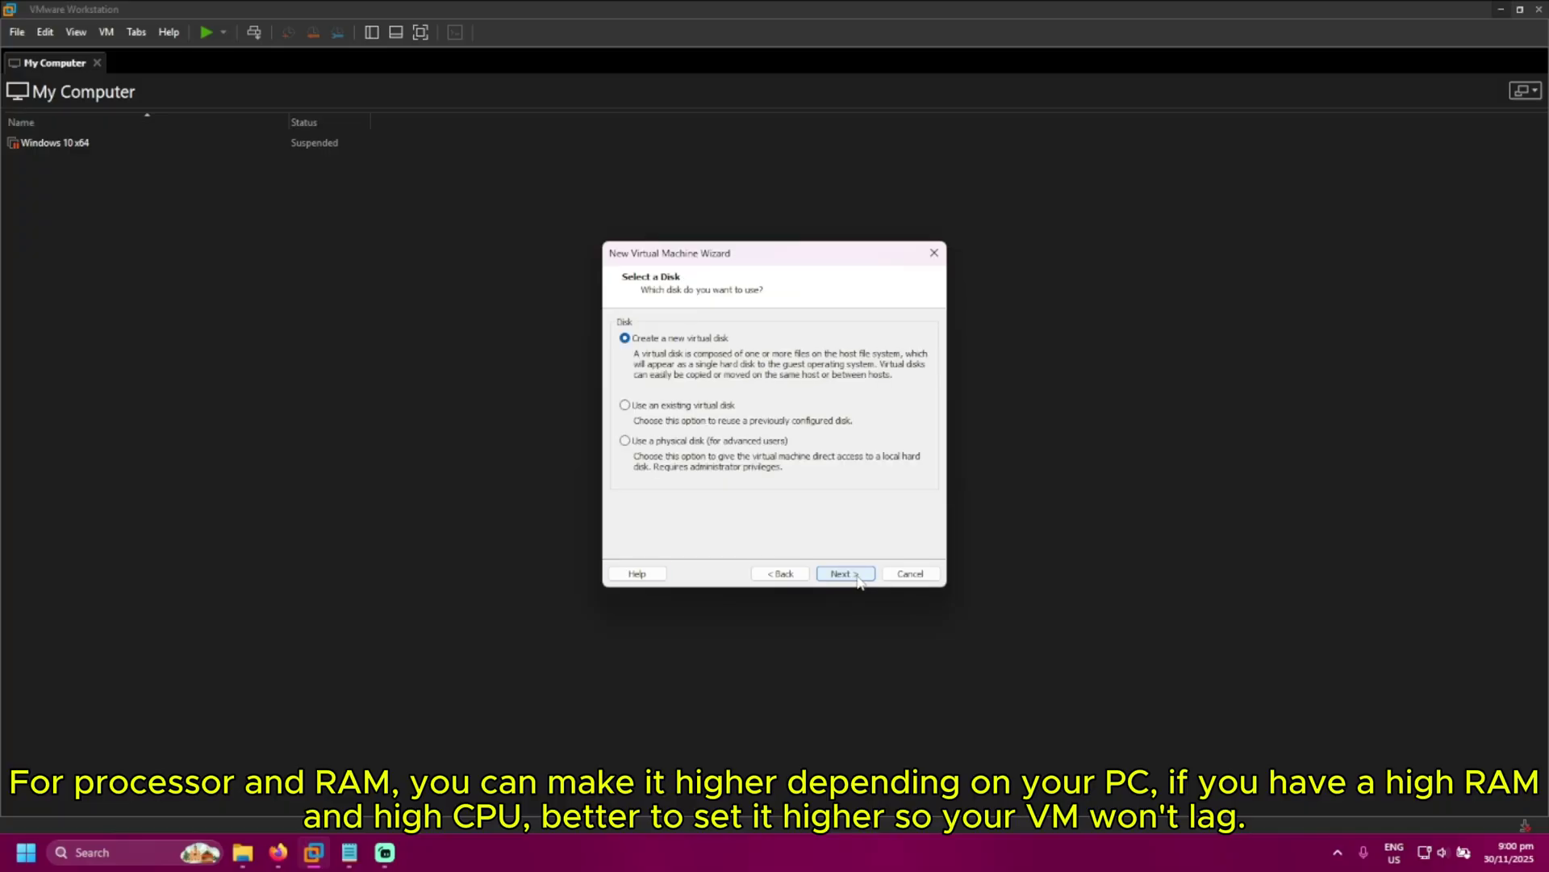
click(858, 578)
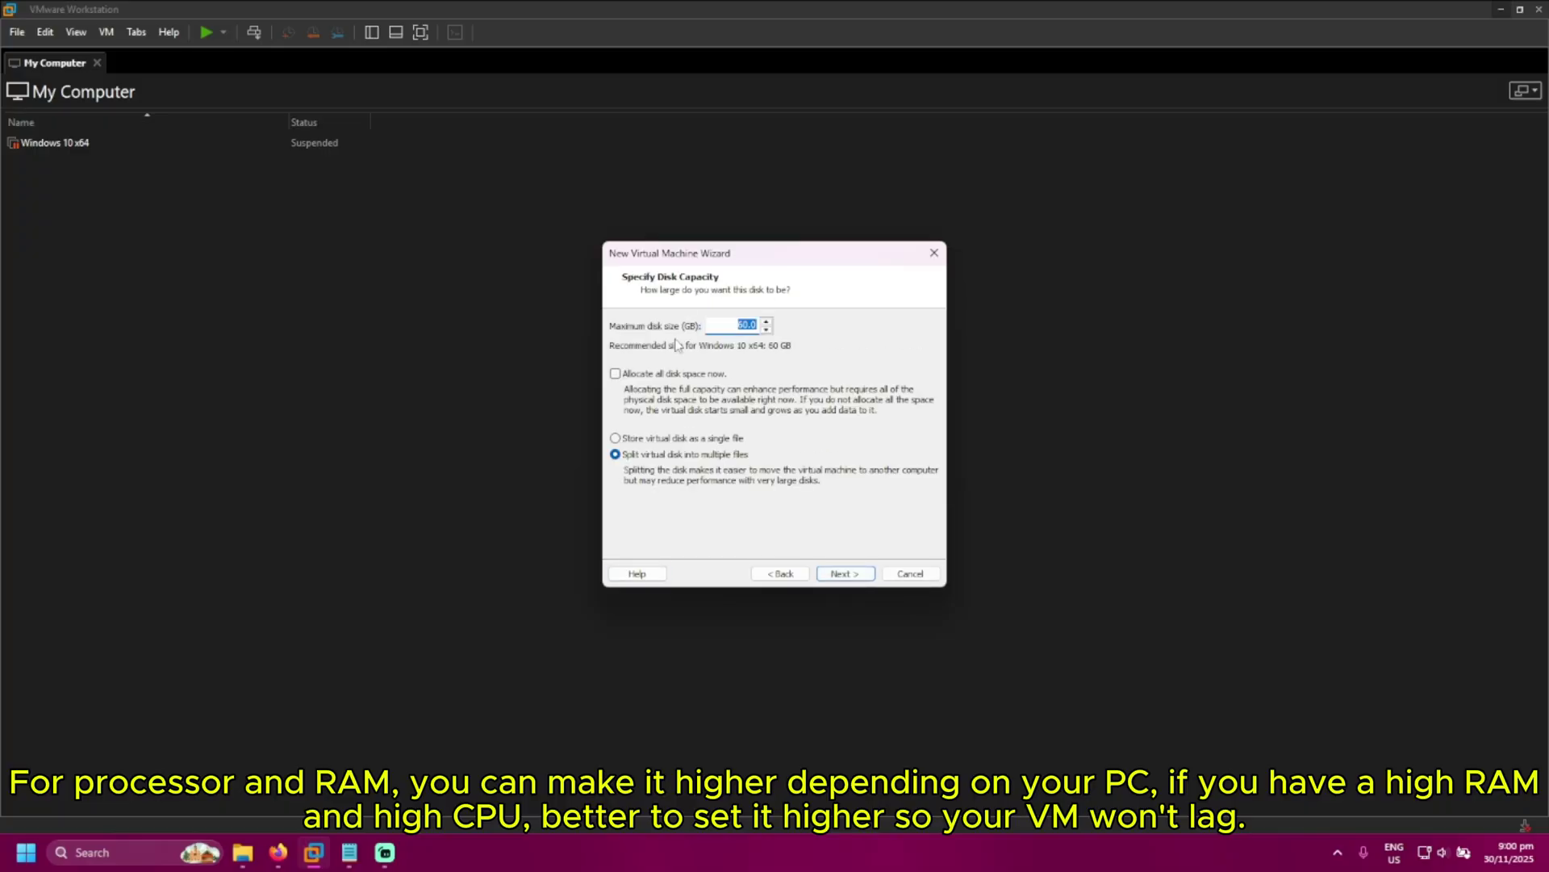
click(855, 576)
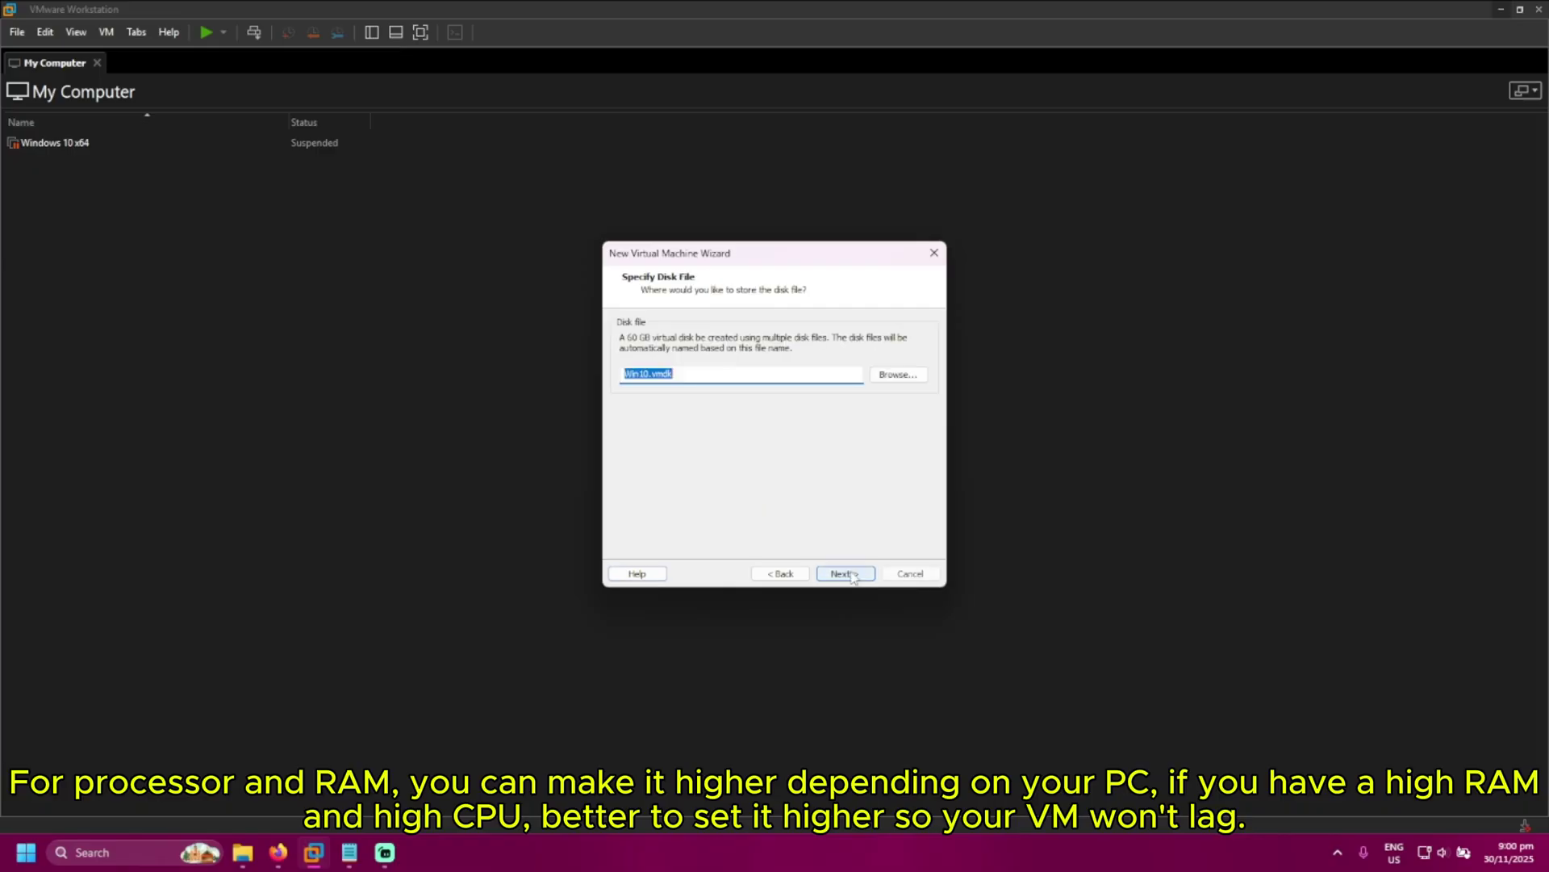
click(853, 575)
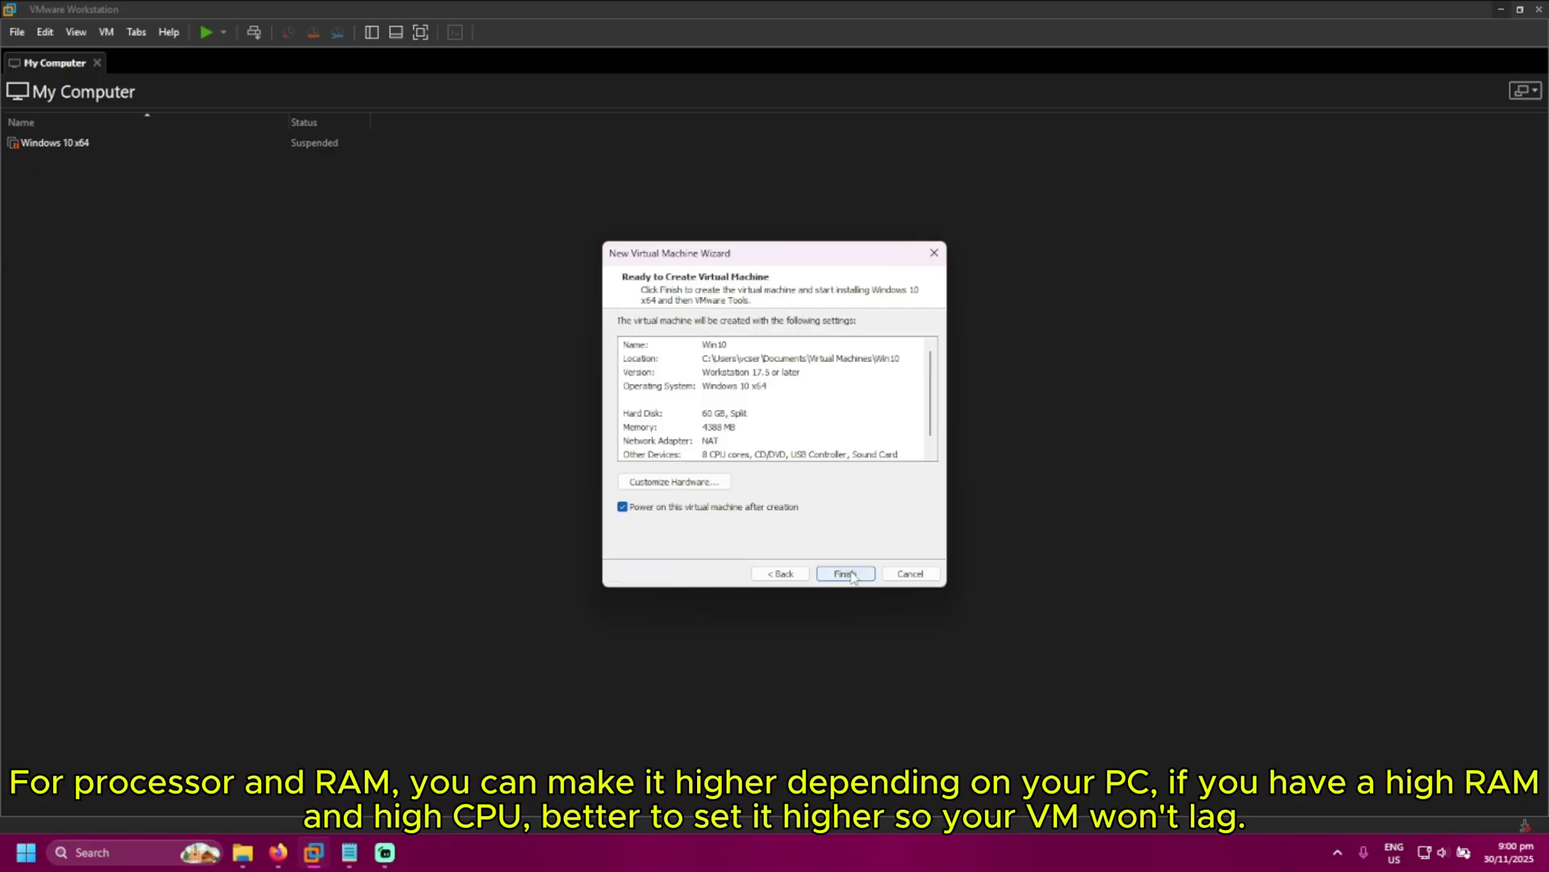
click(847, 574)
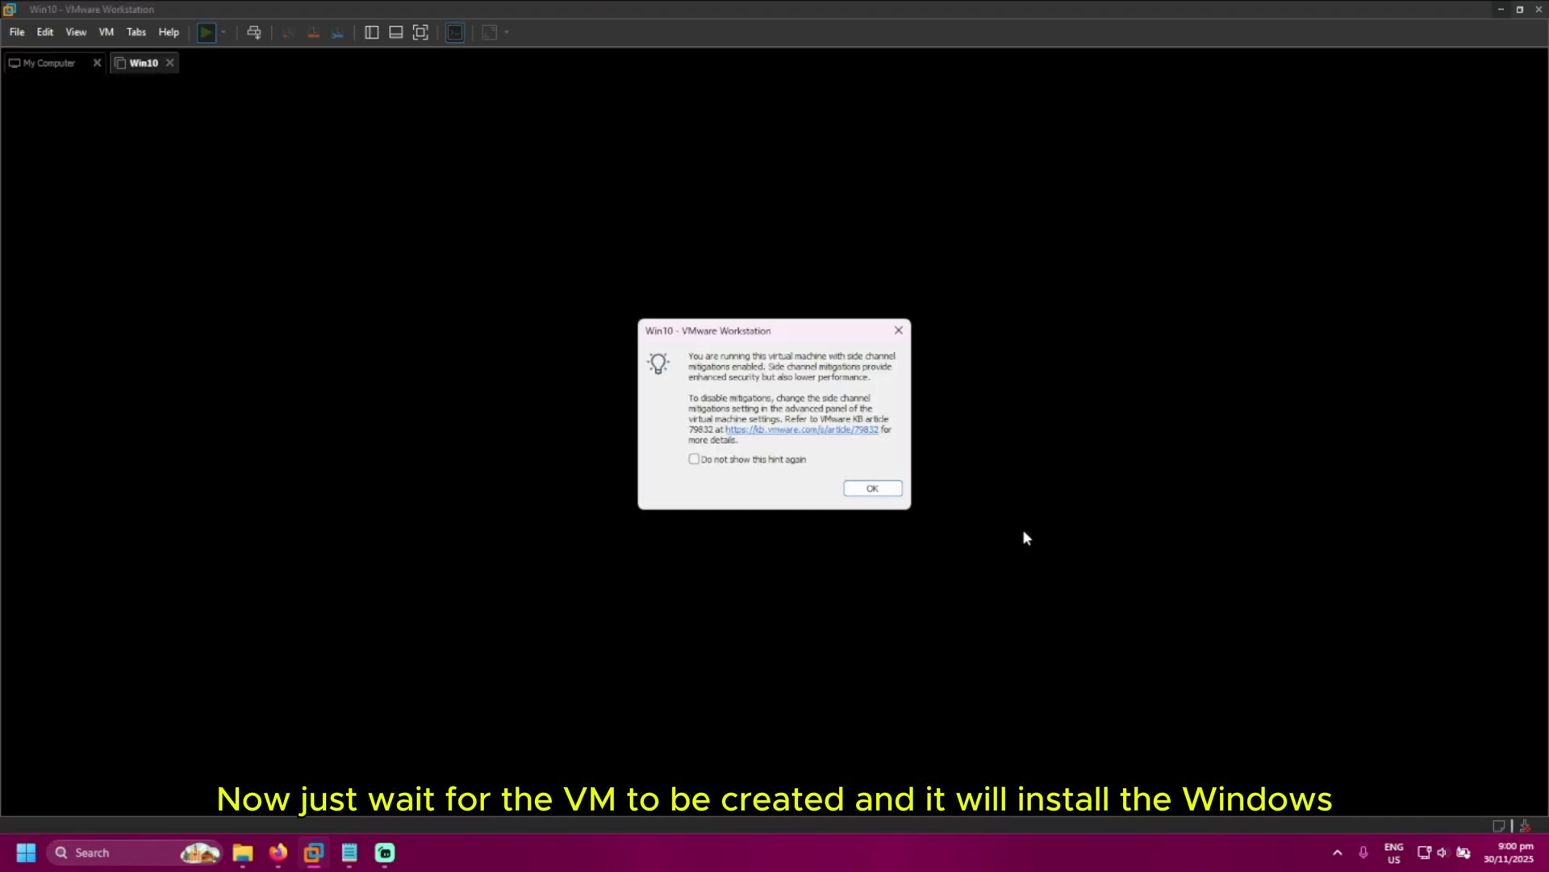
Dismiss the side-channel mitigations notice and let Windows Setup install
click(881, 489)
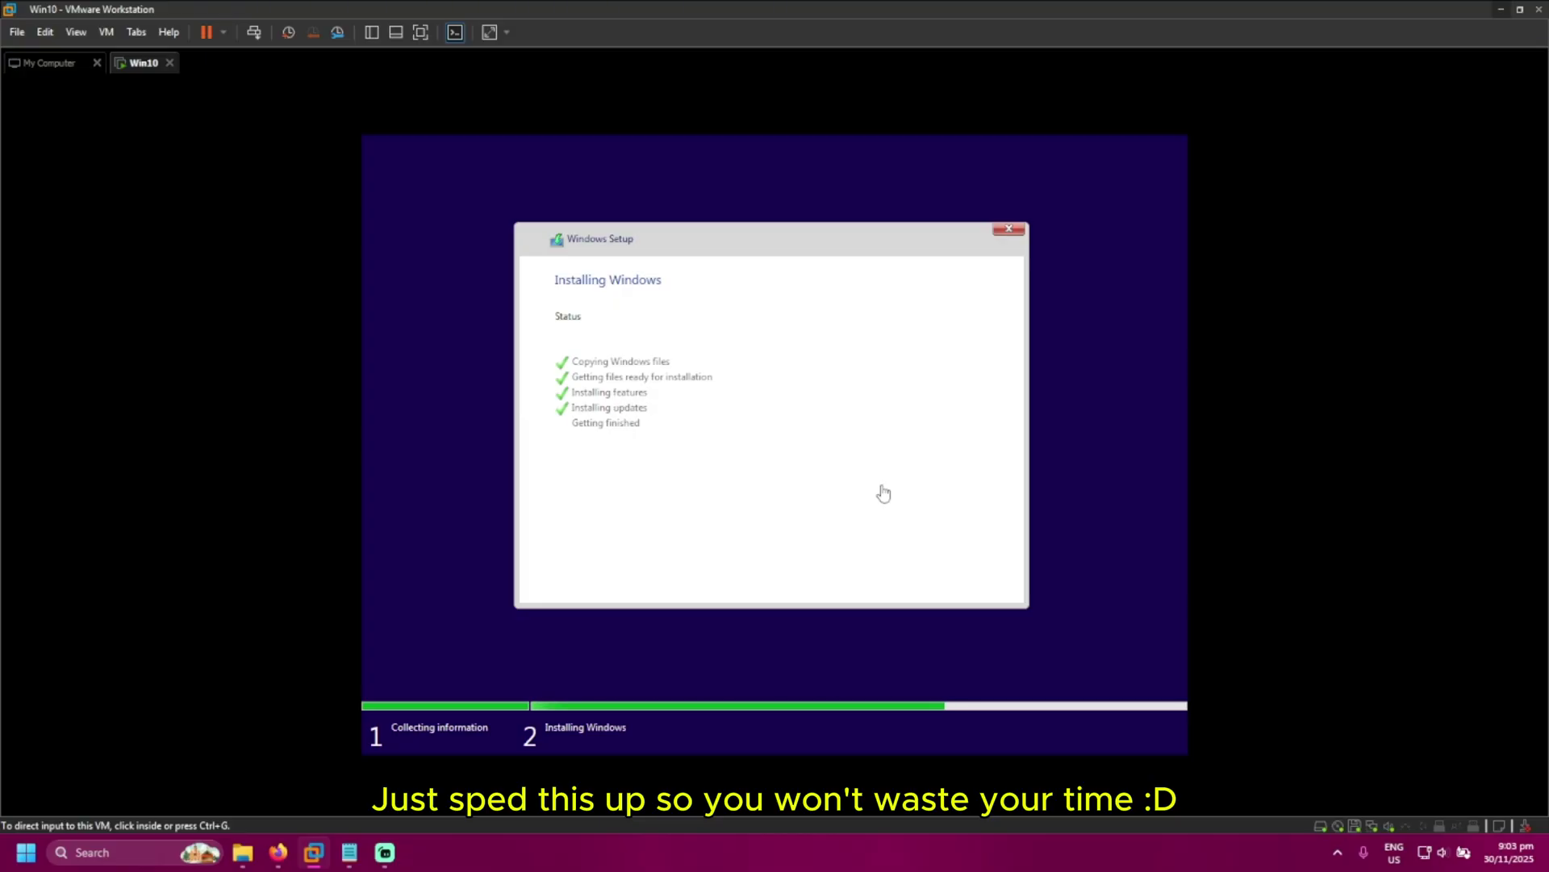
Restart the guest from Windows Setup so it boots to the desktop
click(999, 589)
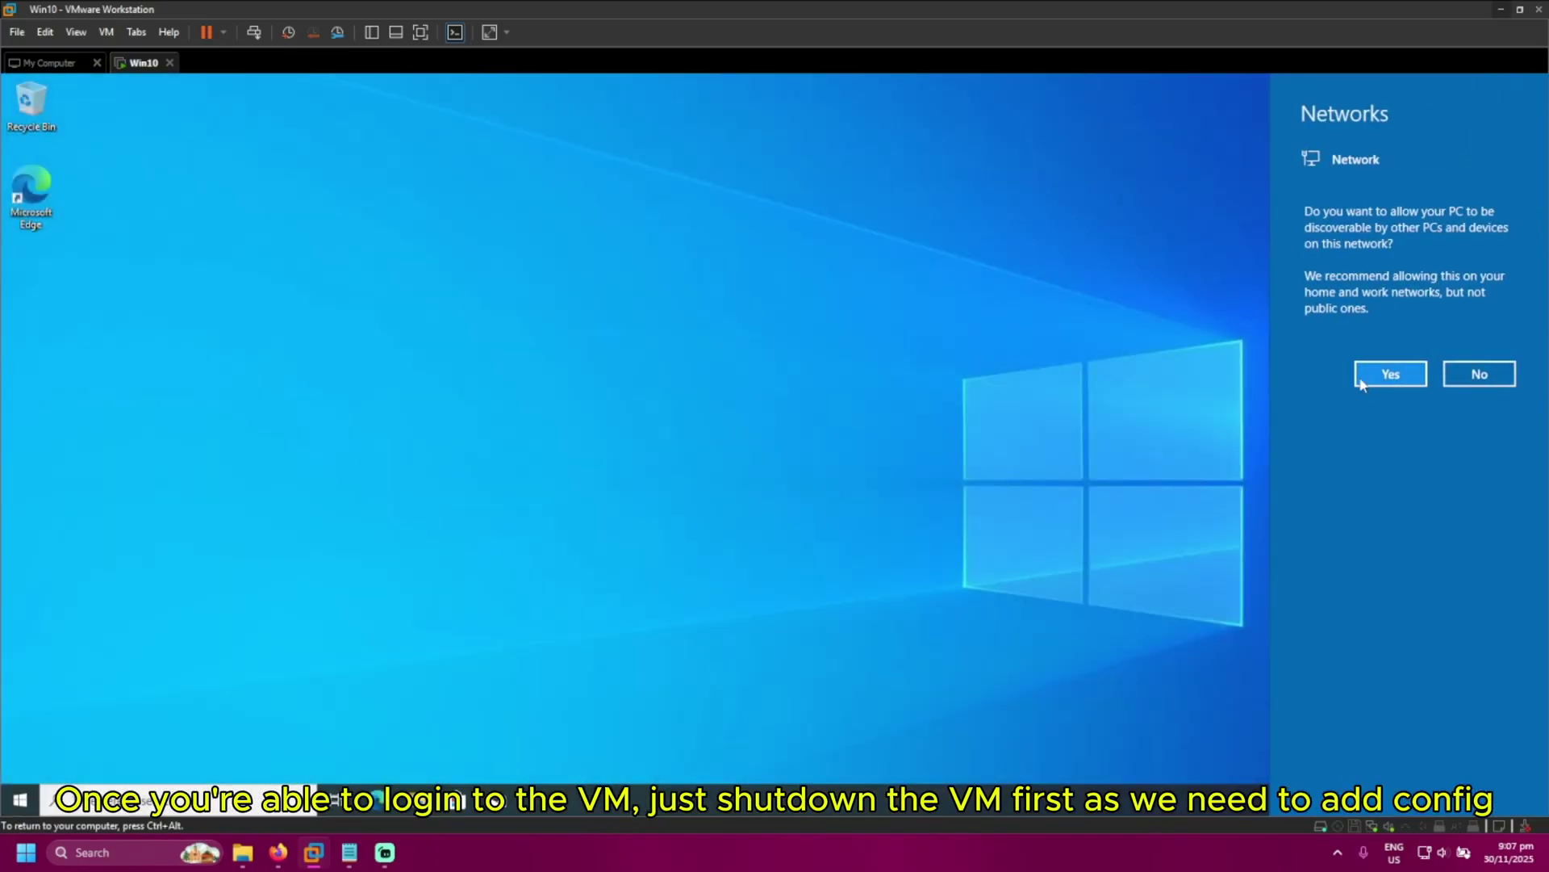
Allow network discovery, then shut down the Win10 guest and dismiss the removable devices notice
click(1374, 380)
click(20, 799)
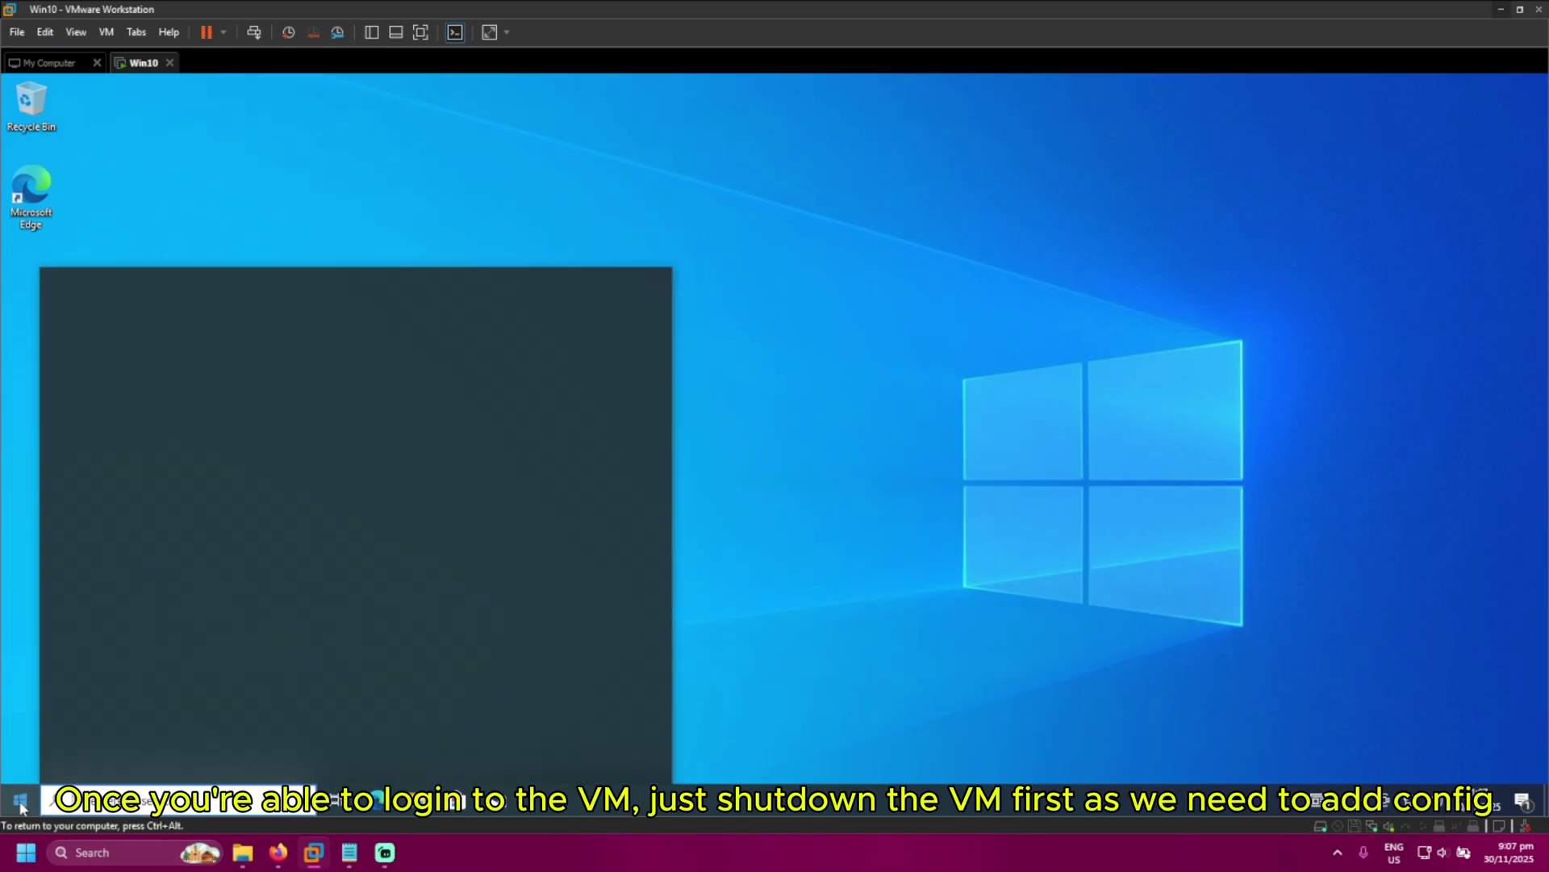
click(21, 763)
click(58, 698)
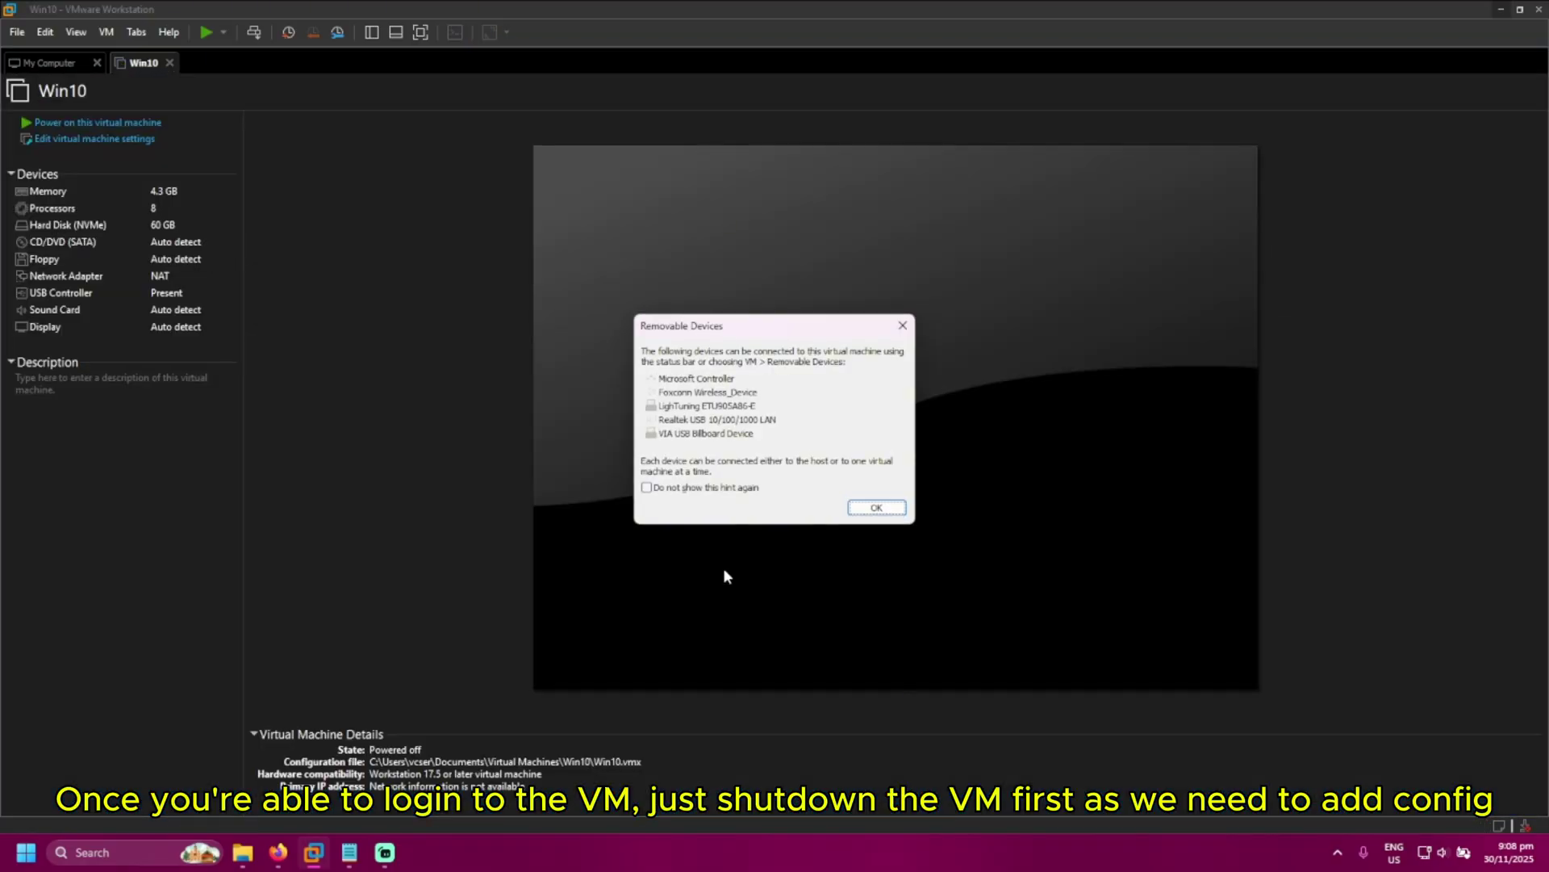
click(875, 508)
click(243, 852)
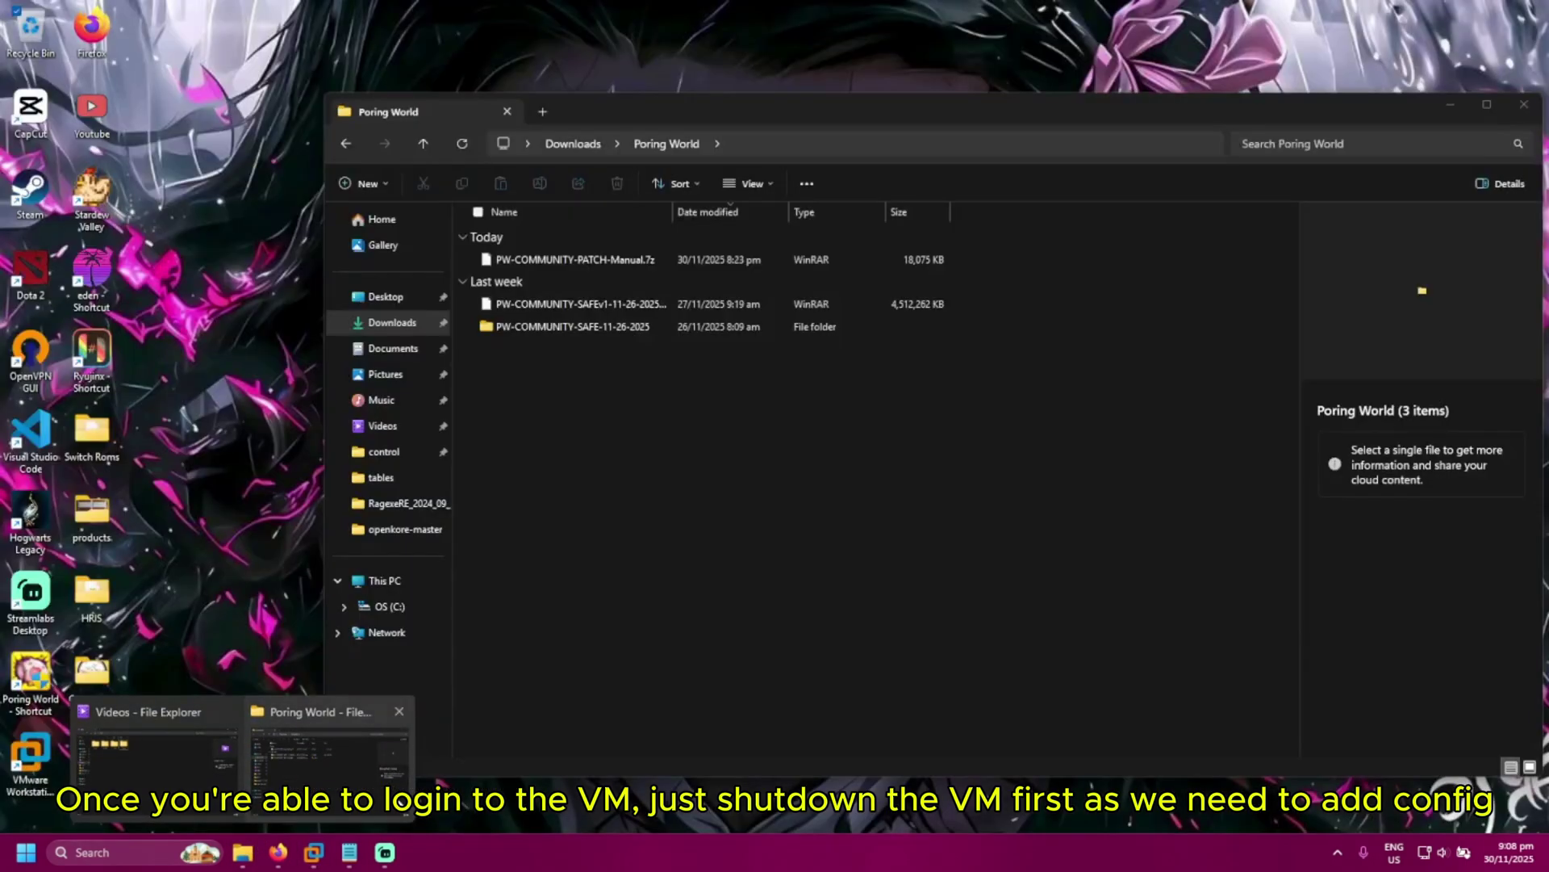
Browse to Documents\Virtual Machines\Win10 and select the Win10.vmx configuration file
click(330, 766)
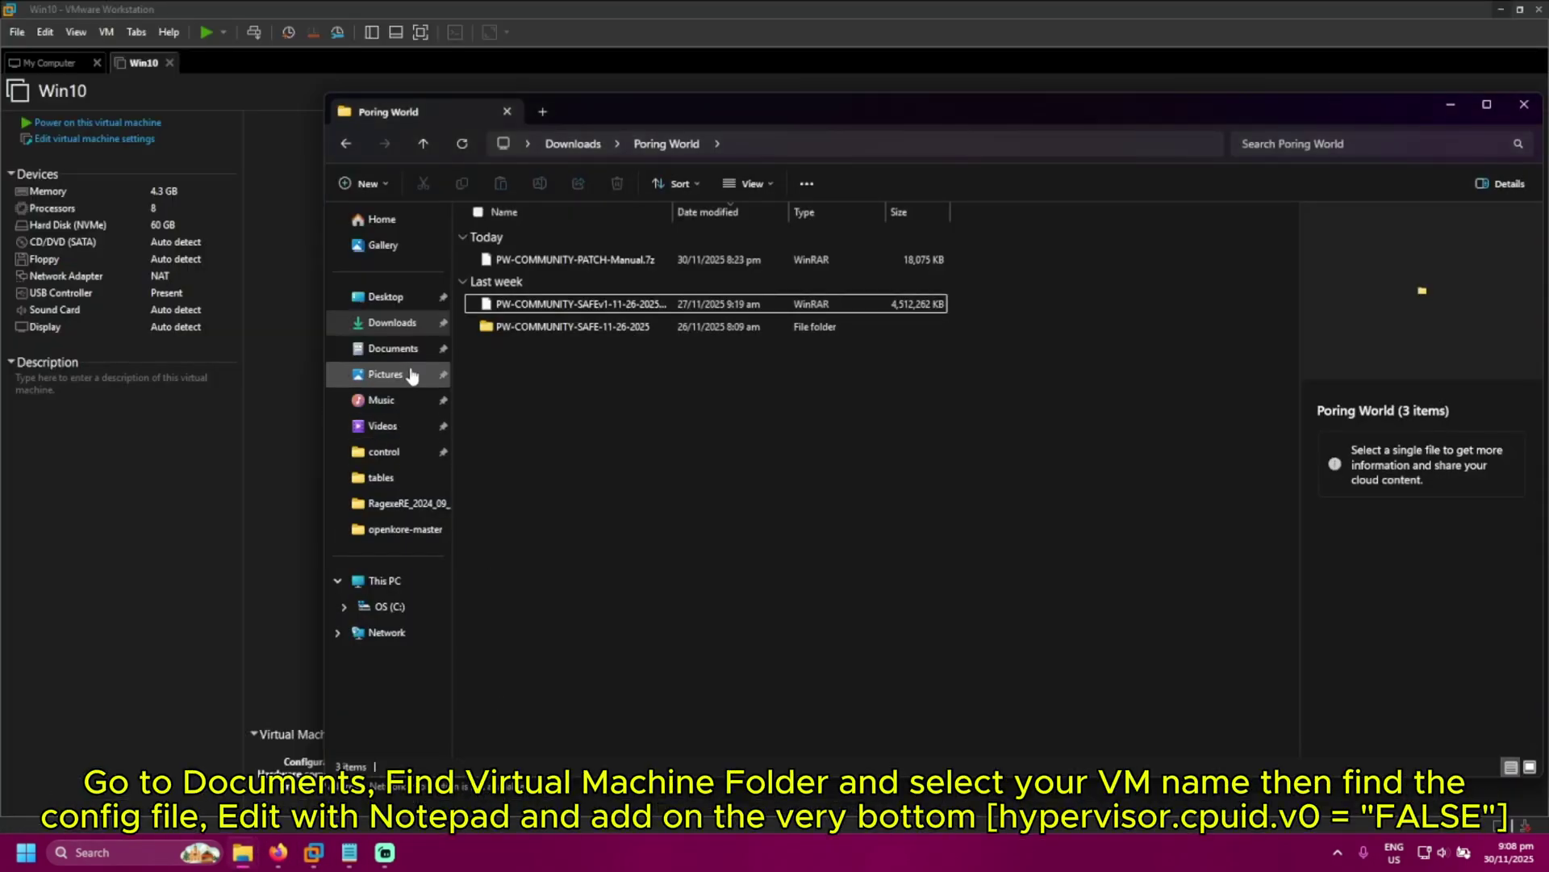
click(393, 348)
double_click(556, 397)
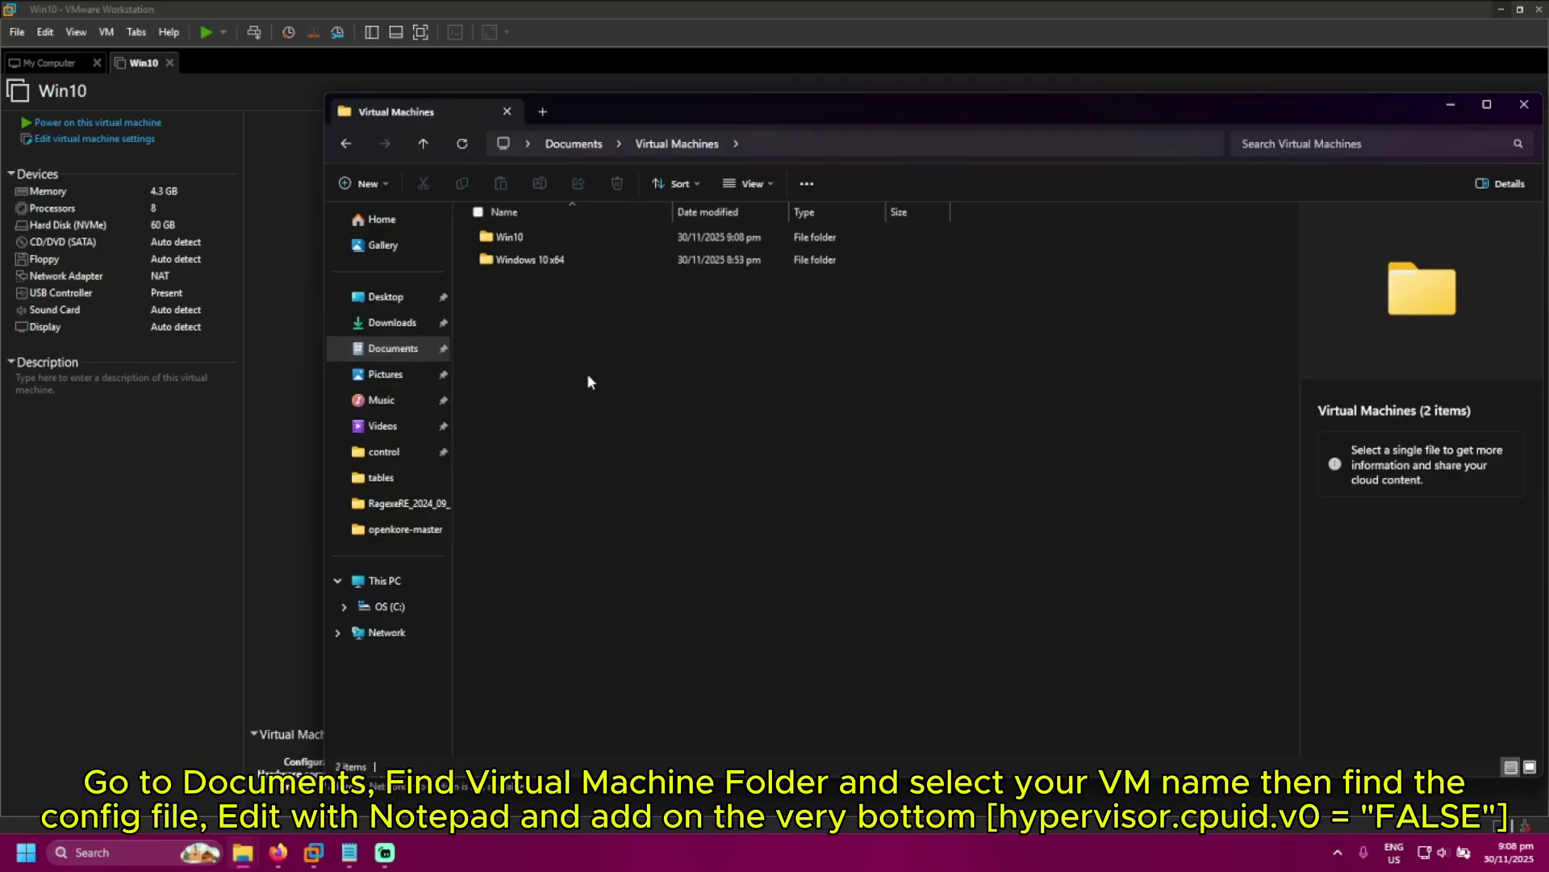
double_click(513, 235)
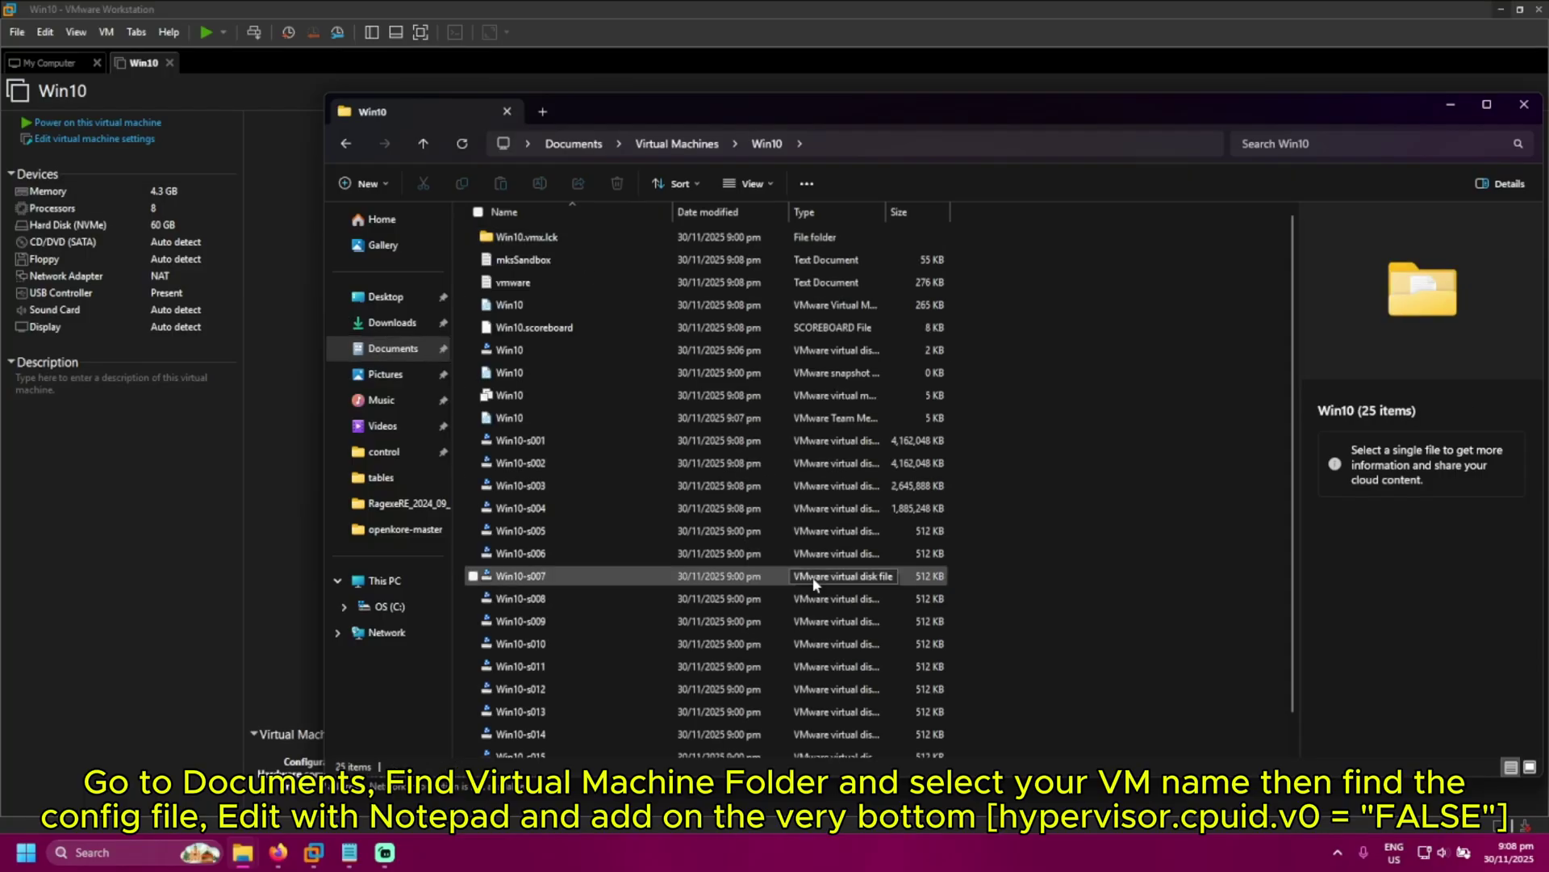
scroll(812, 578, down, 1)
scroll(814, 583, up, 1)
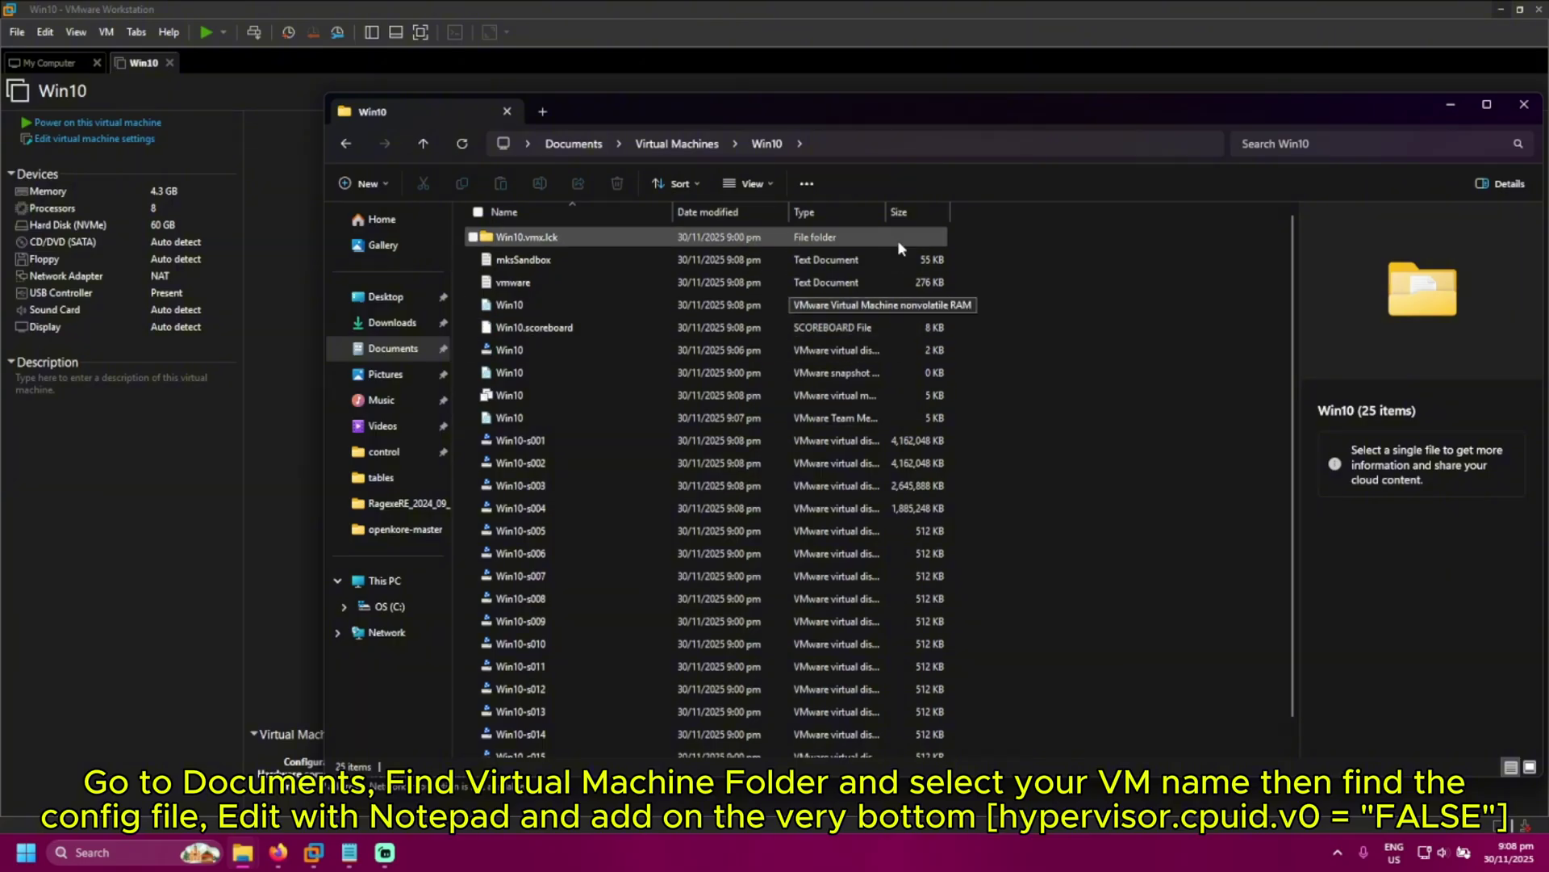
drag(885, 212, 975, 212)
click(922, 393)
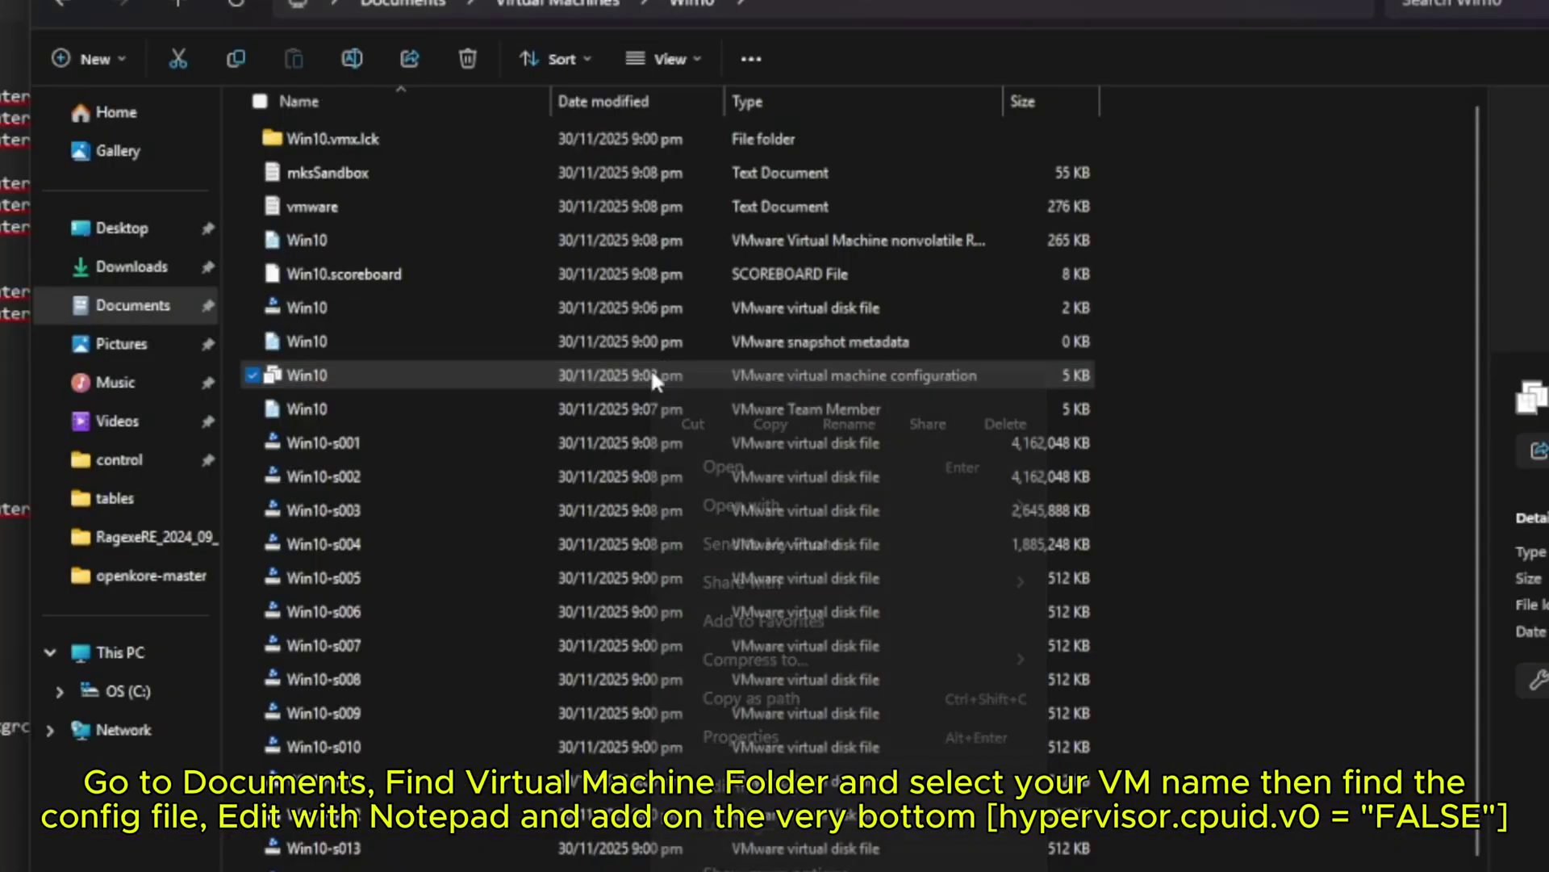
Edit Win10.vmx in Notepad, appending hypervisor.cpuid.v0 = "FALSE" on a new last line
right_click(654, 379)
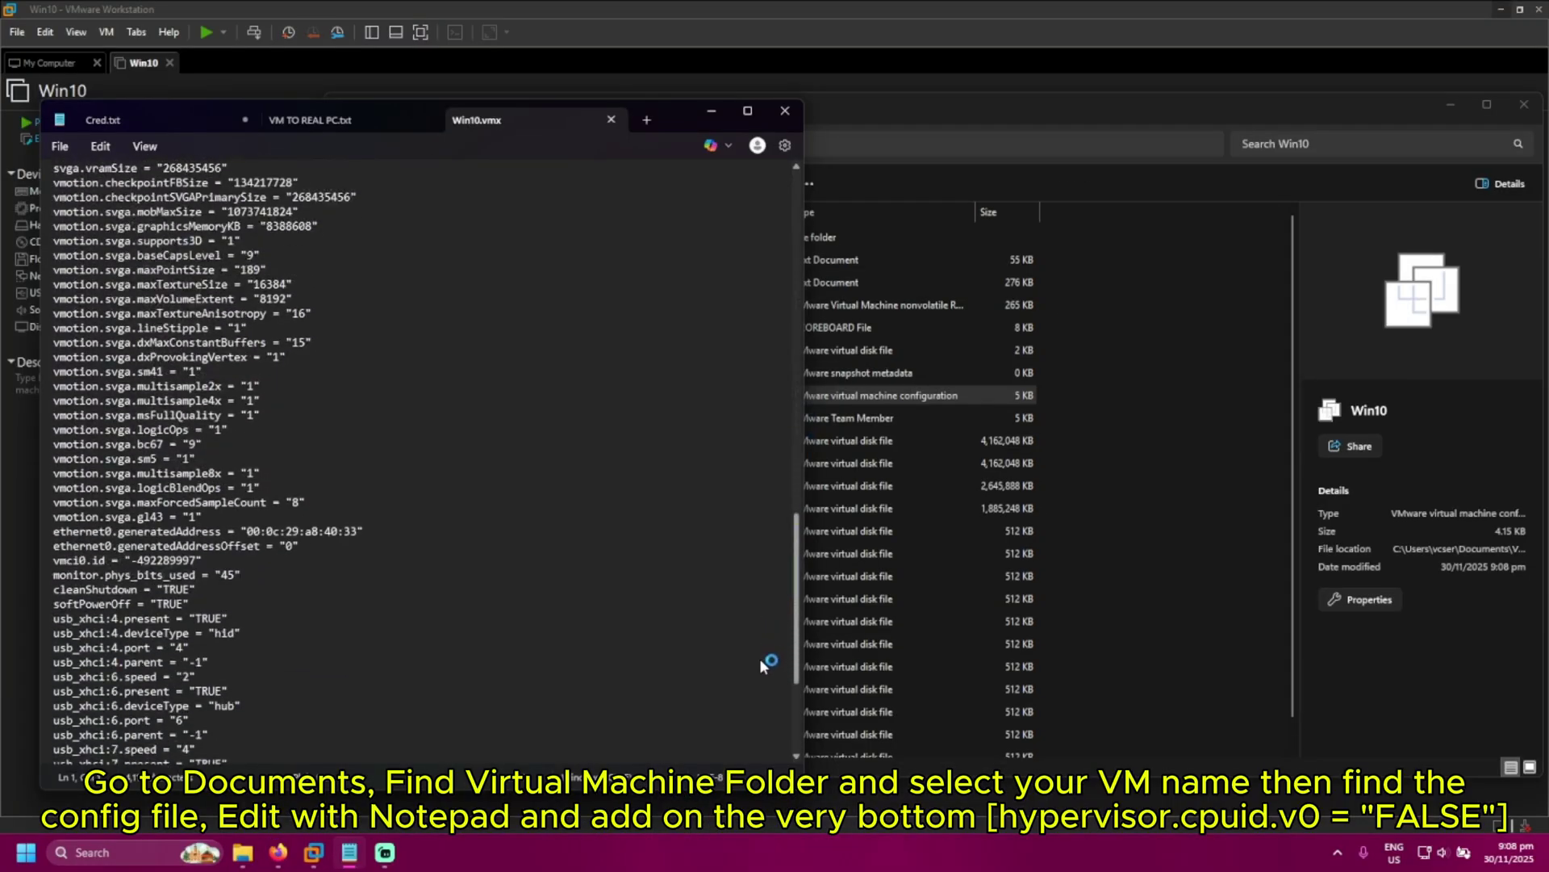
scroll(757, 702, down, 5)
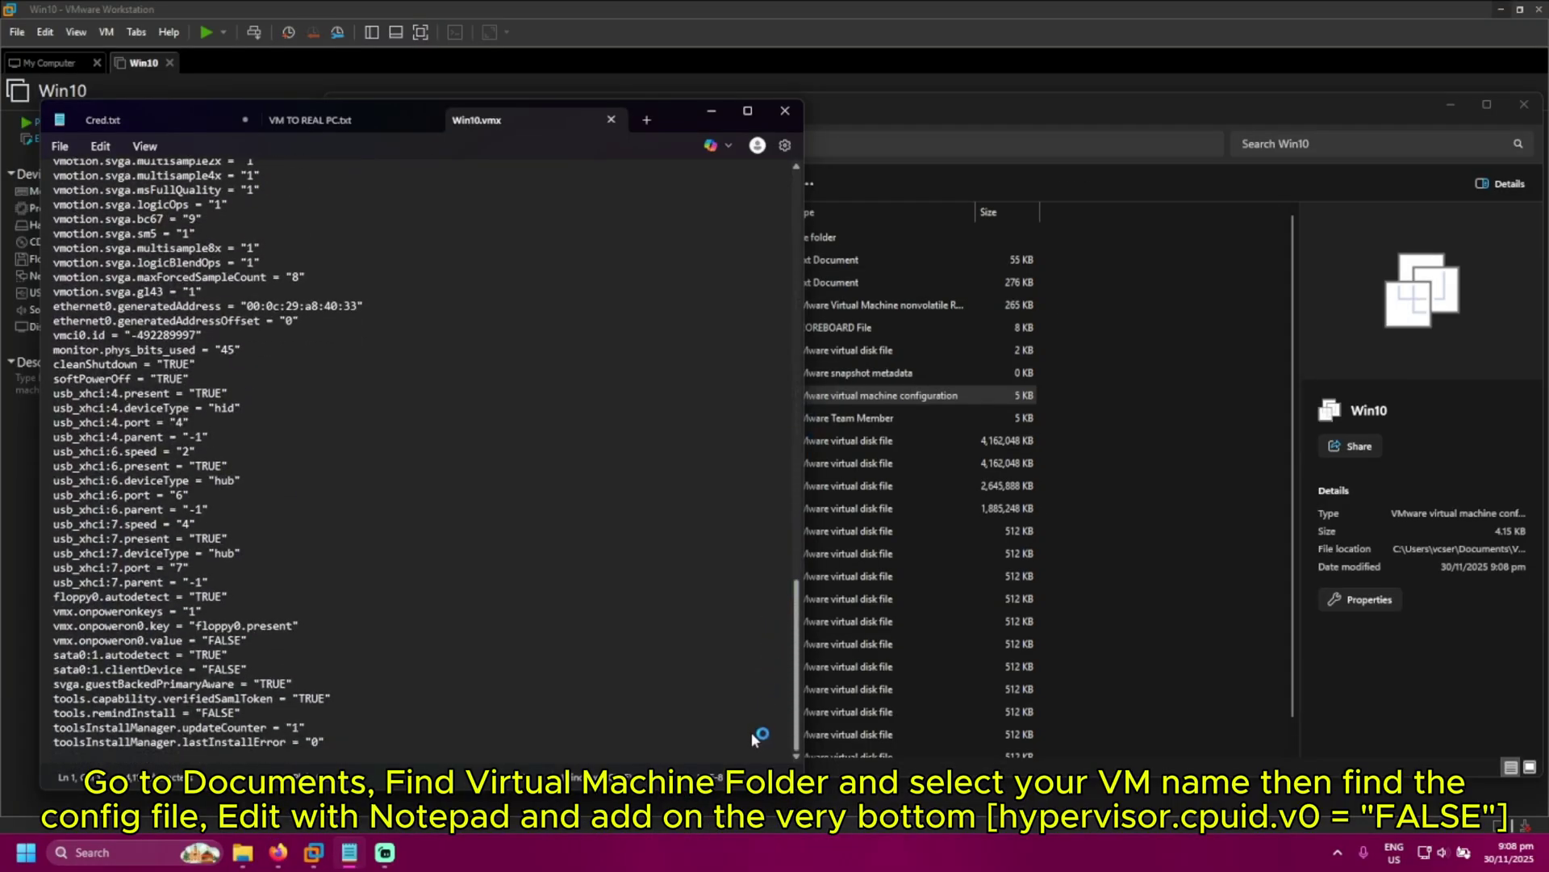
click(351, 738)
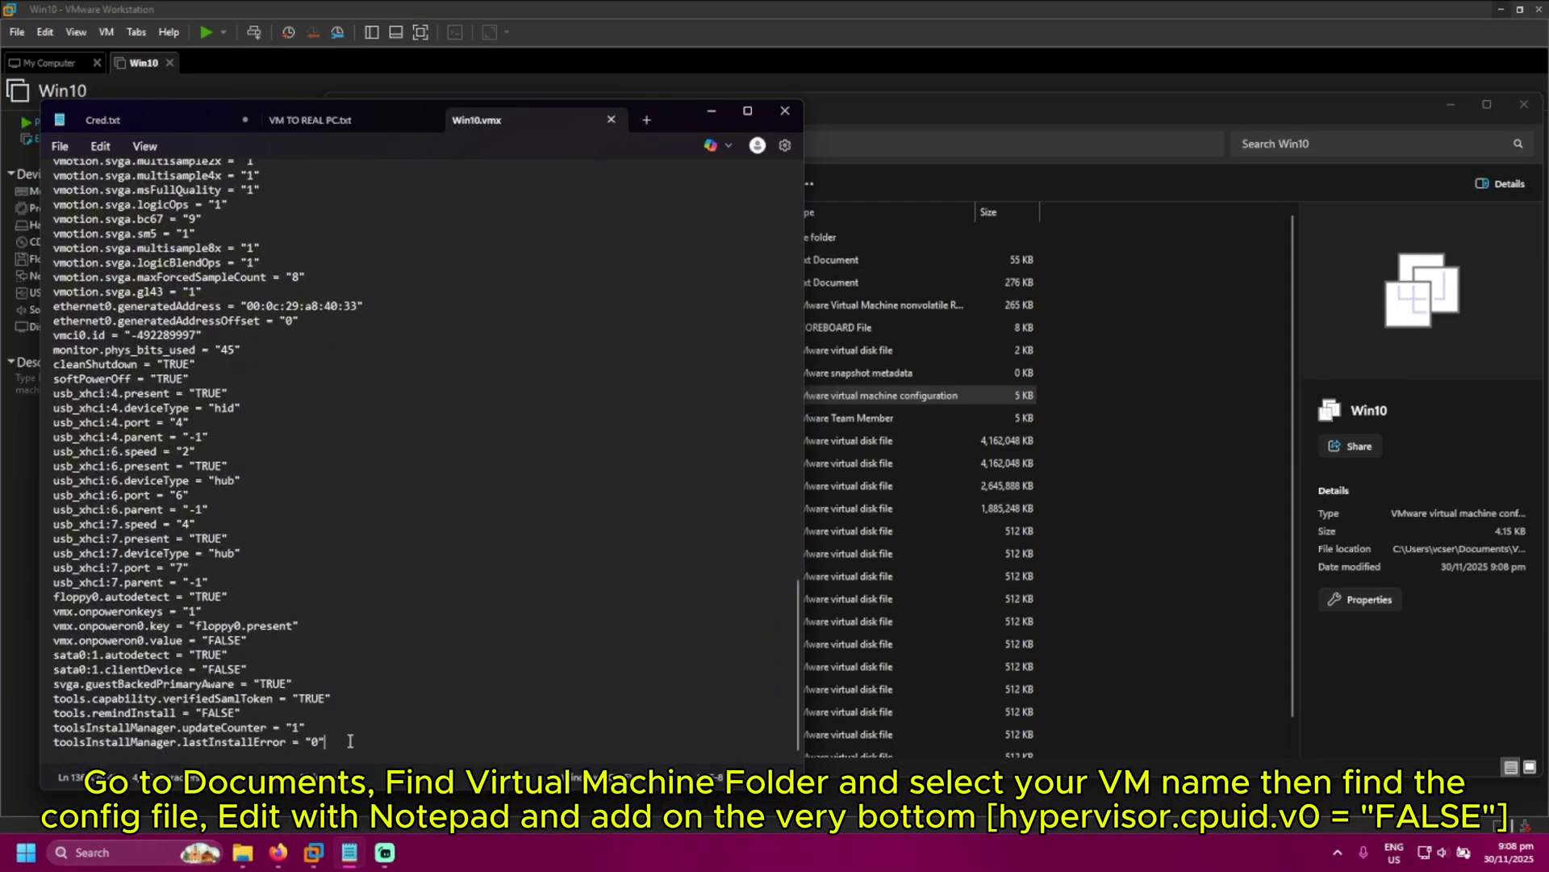
key(Return)
text(hypervisor.cpuid.v0 = "FALSE")
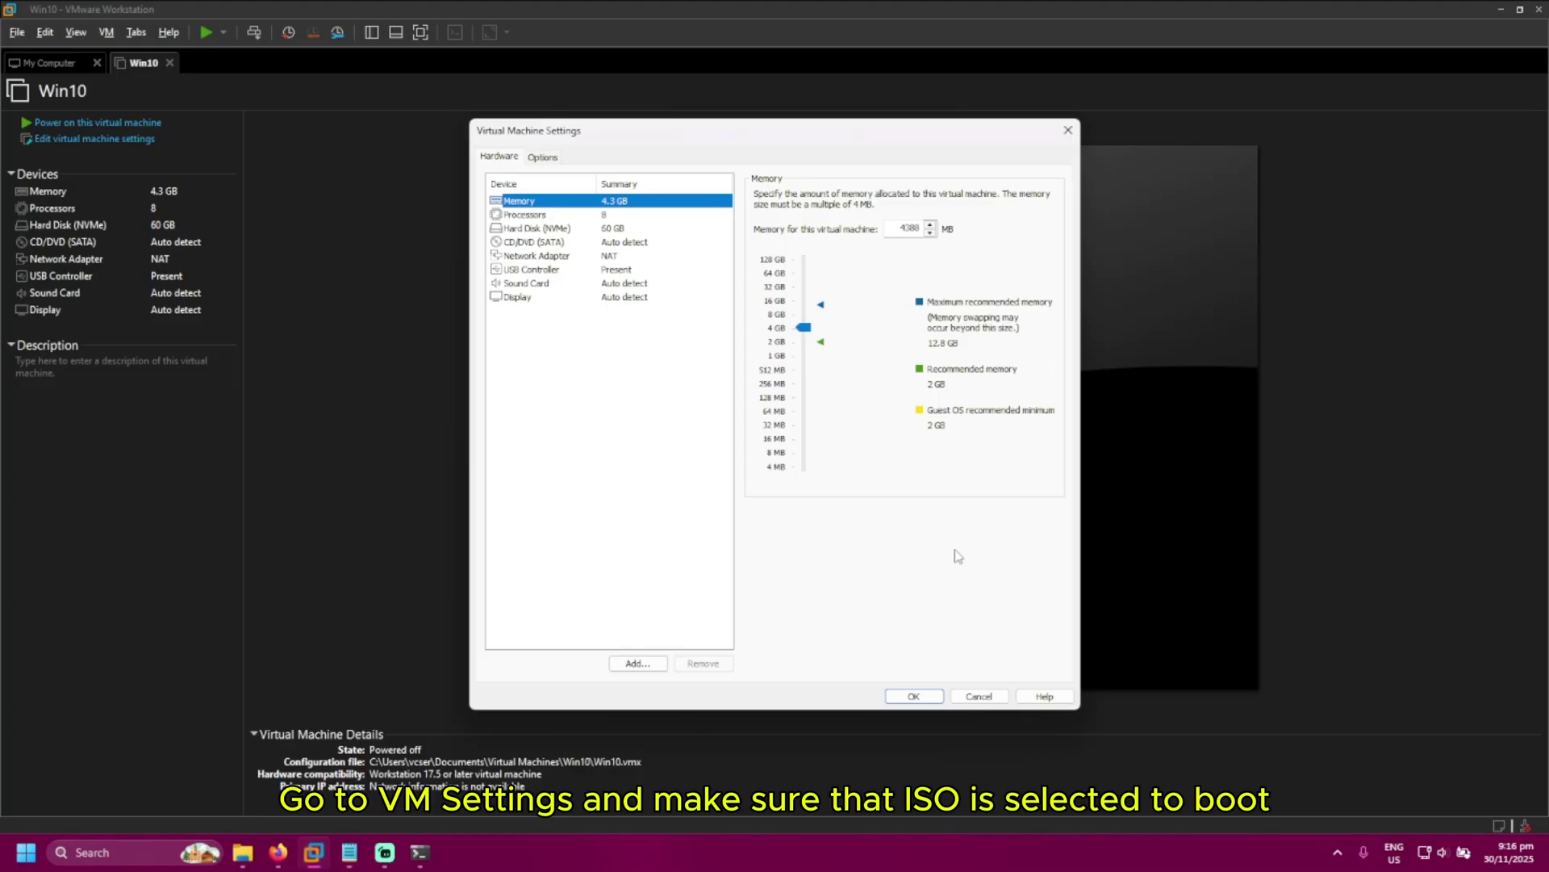
Point the CD/DVD (SATA) drive to the Windows 10 22H2 ISO in Documents\ISO and save
click(553, 242)
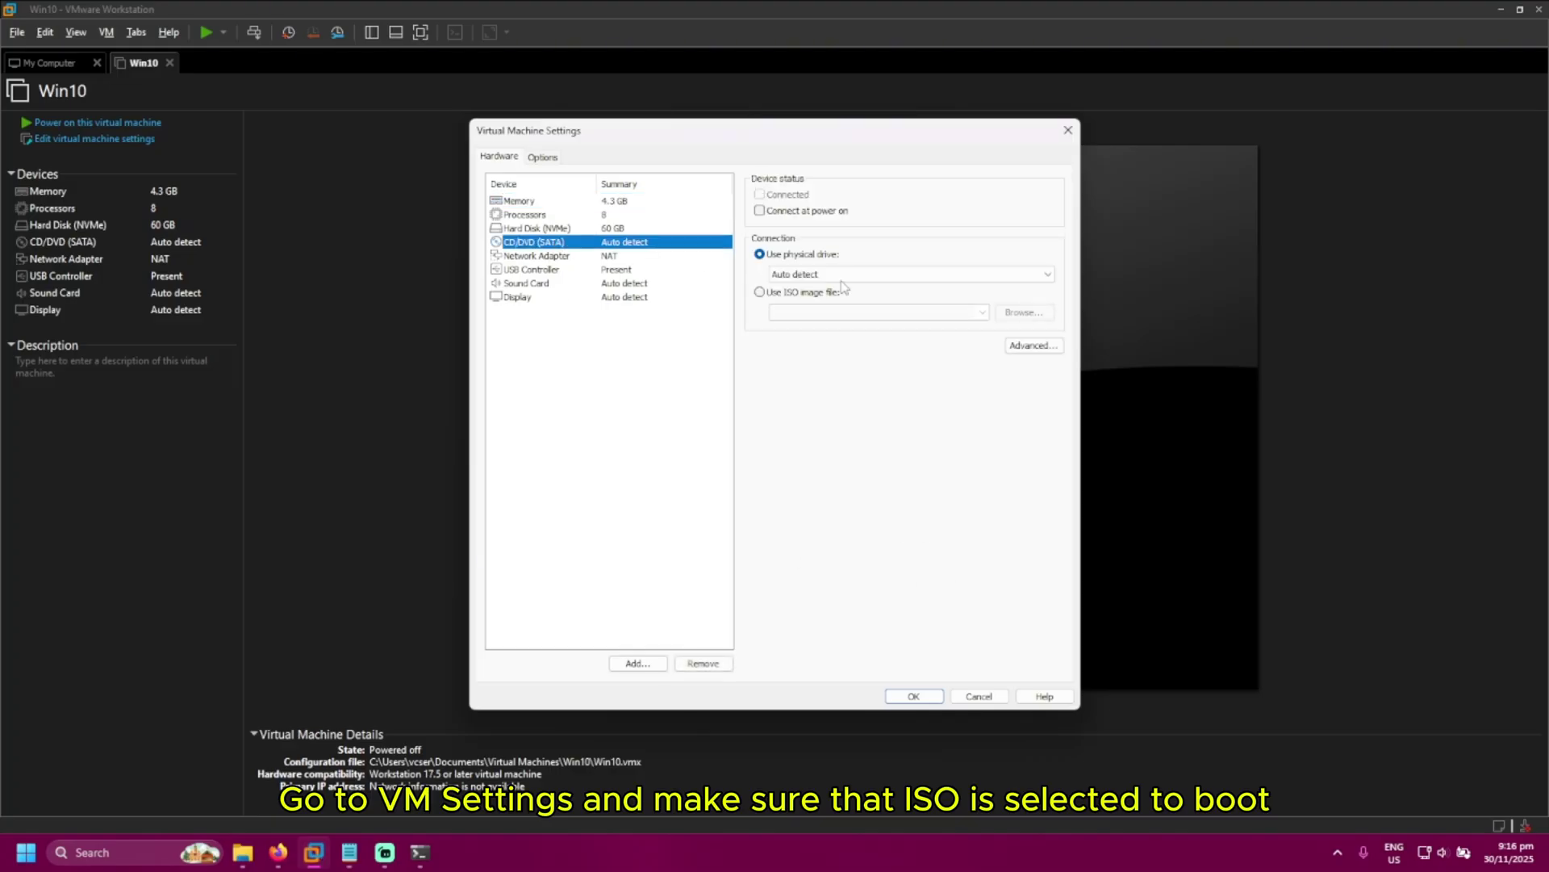
click(793, 297)
click(1023, 313)
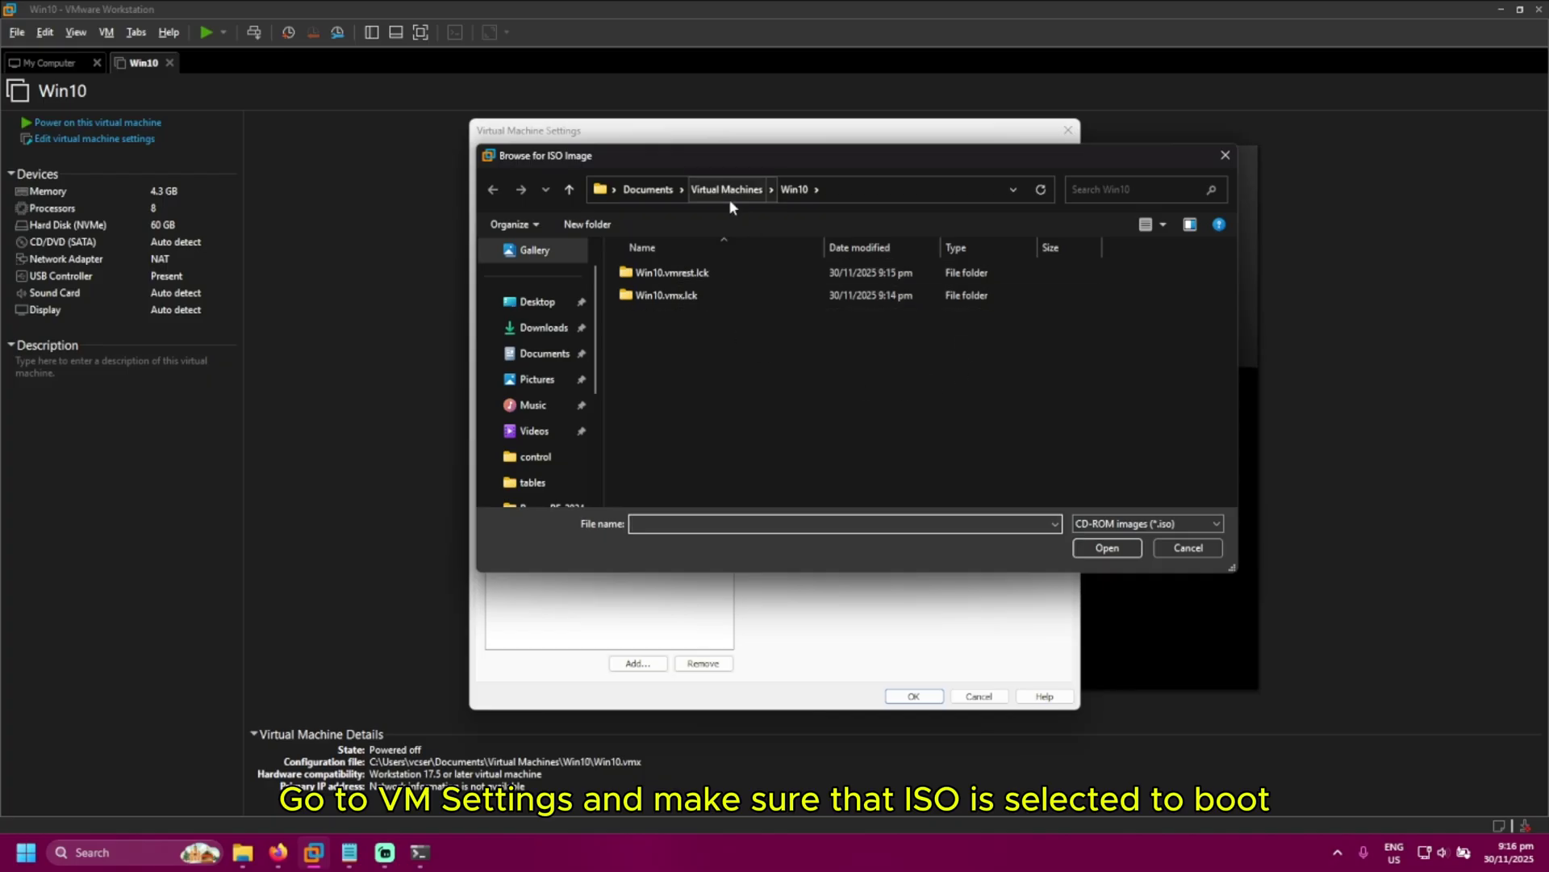
double_click(692, 295)
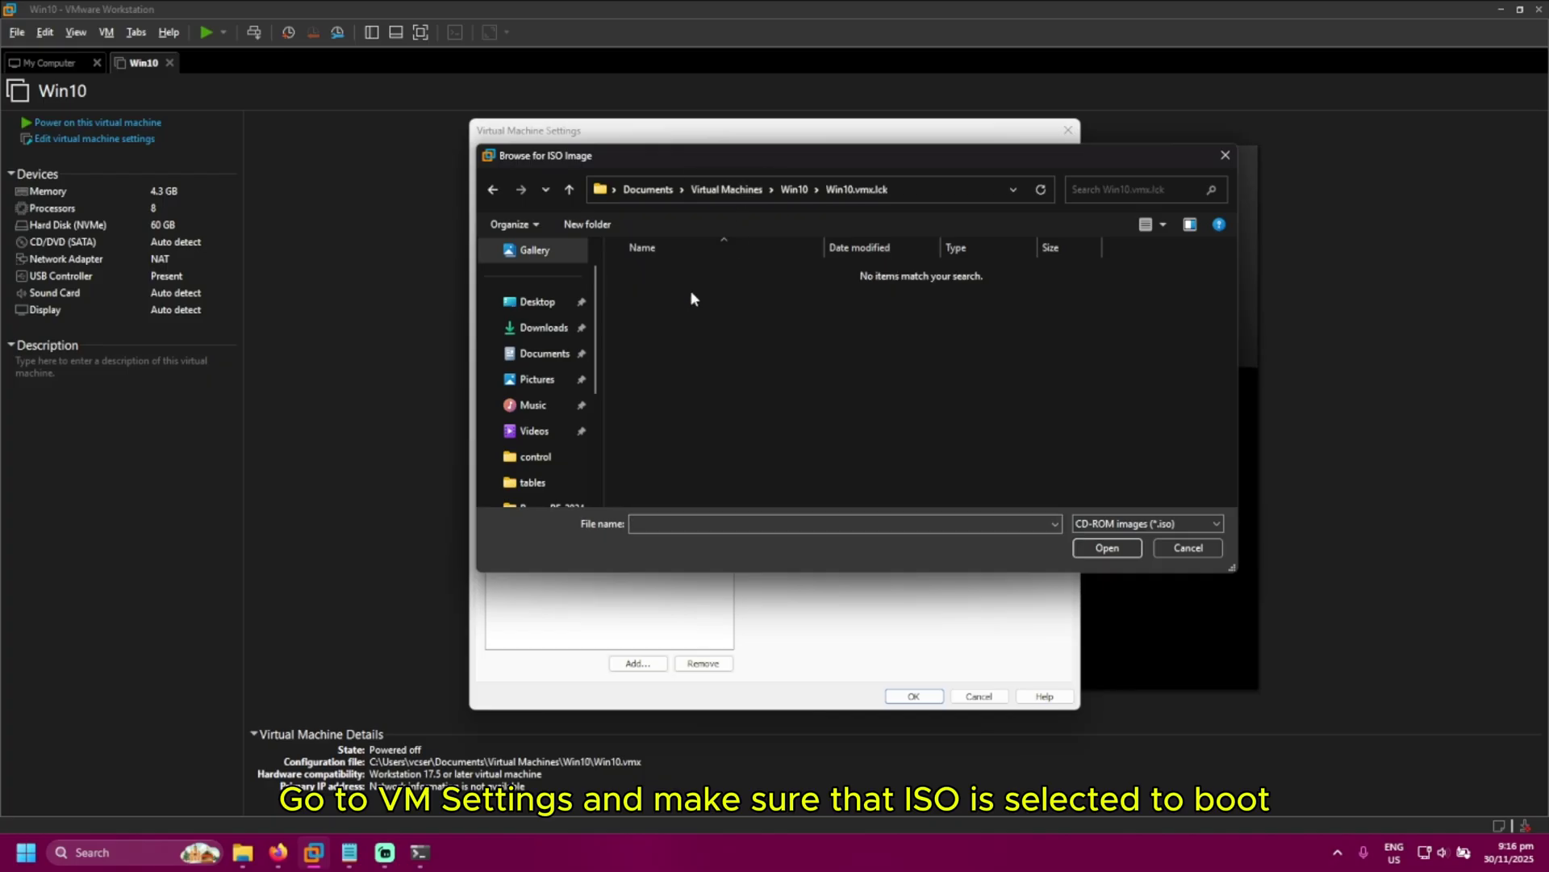
click(735, 194)
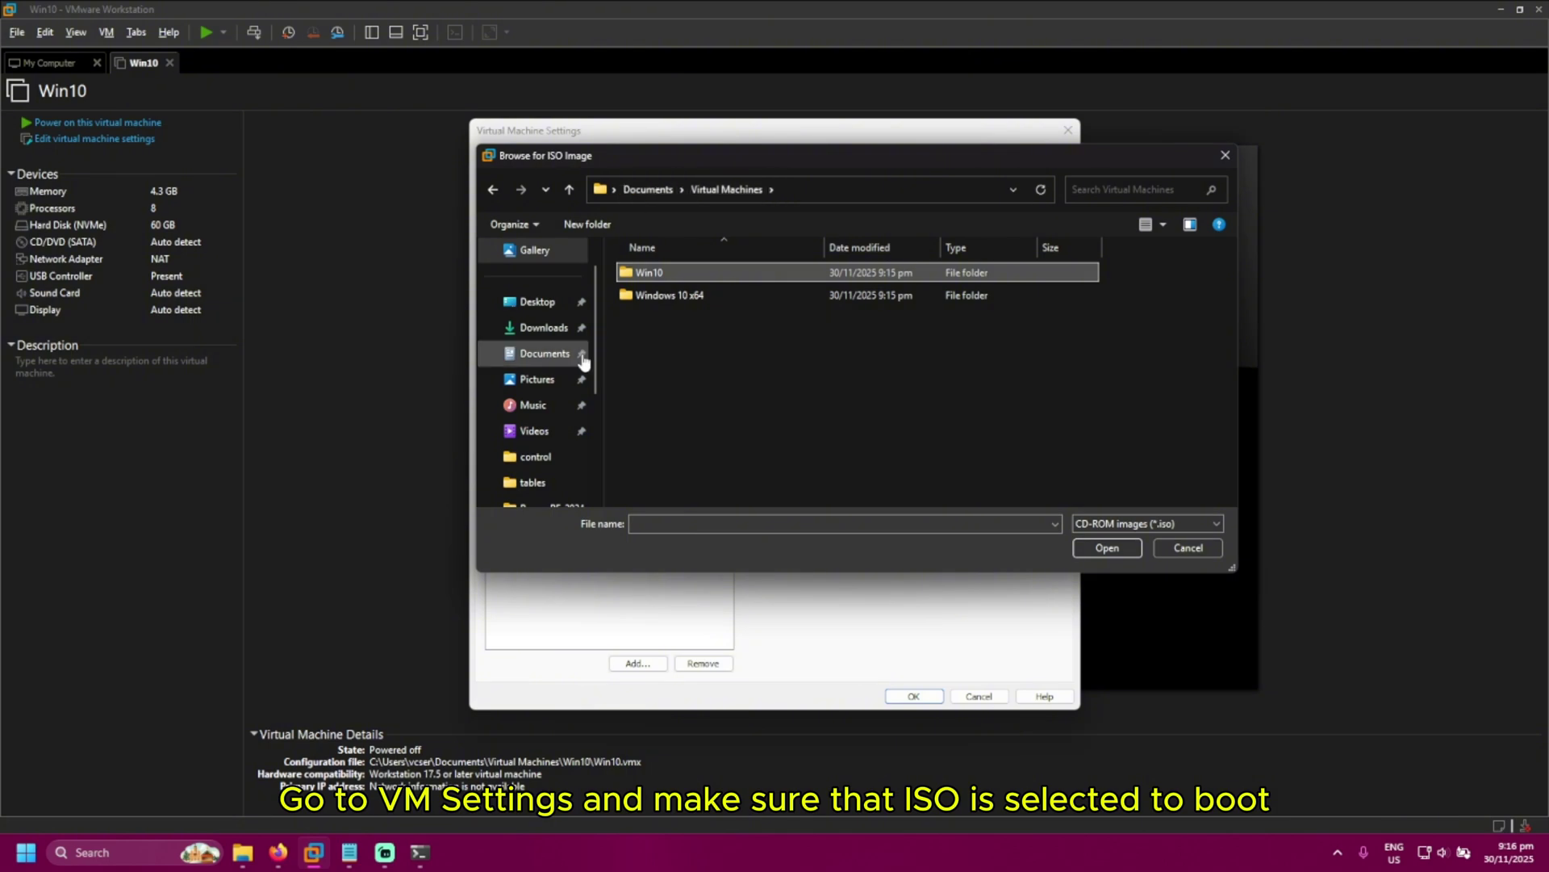
click(549, 353)
double_click(652, 315)
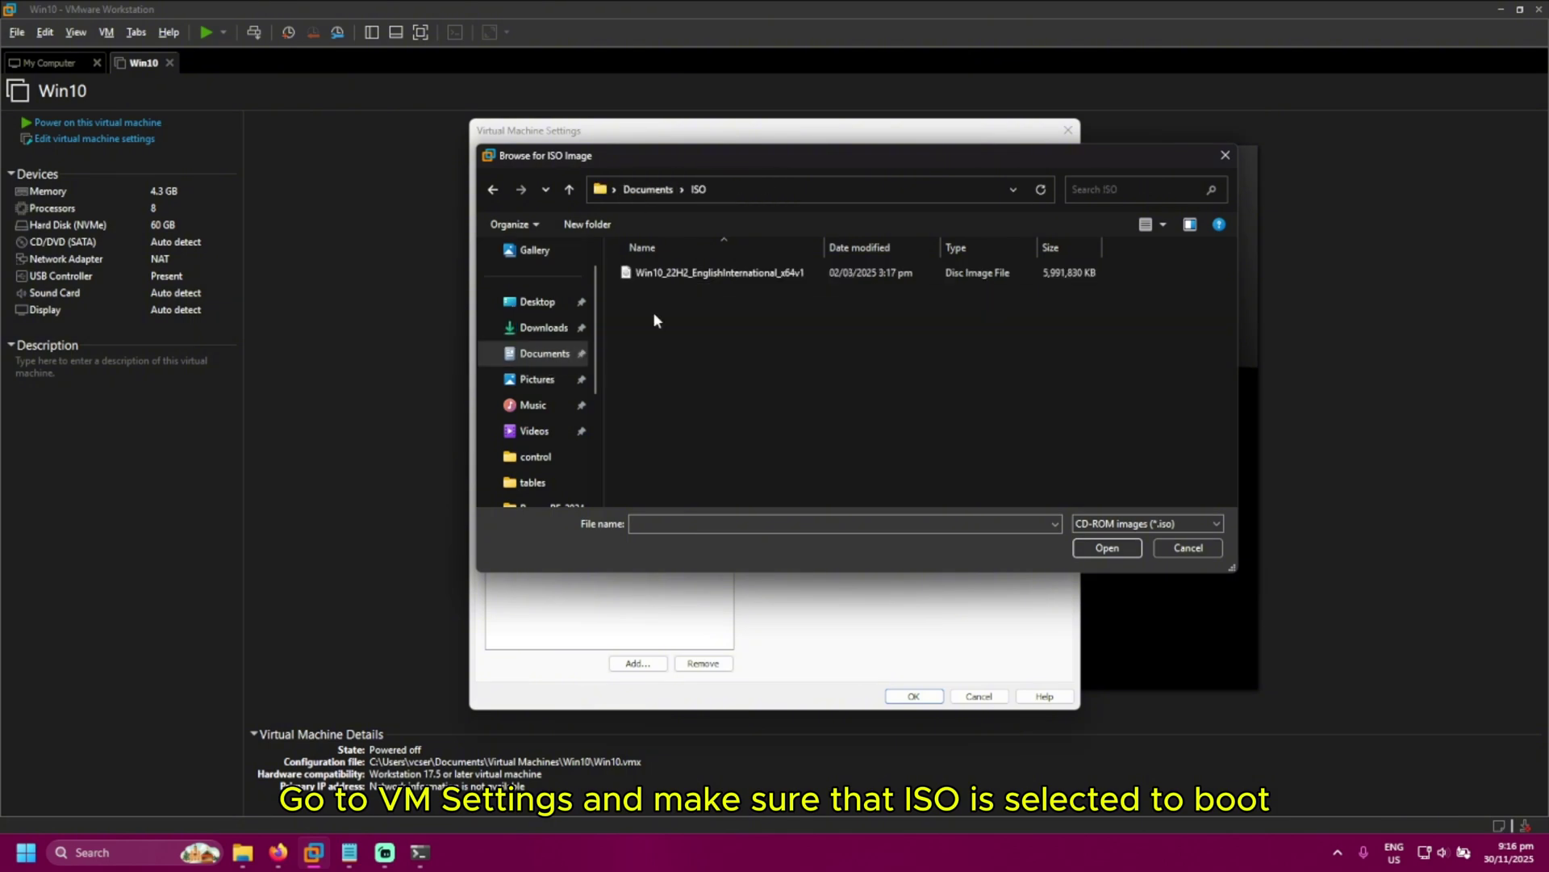
click(670, 272)
click(1107, 547)
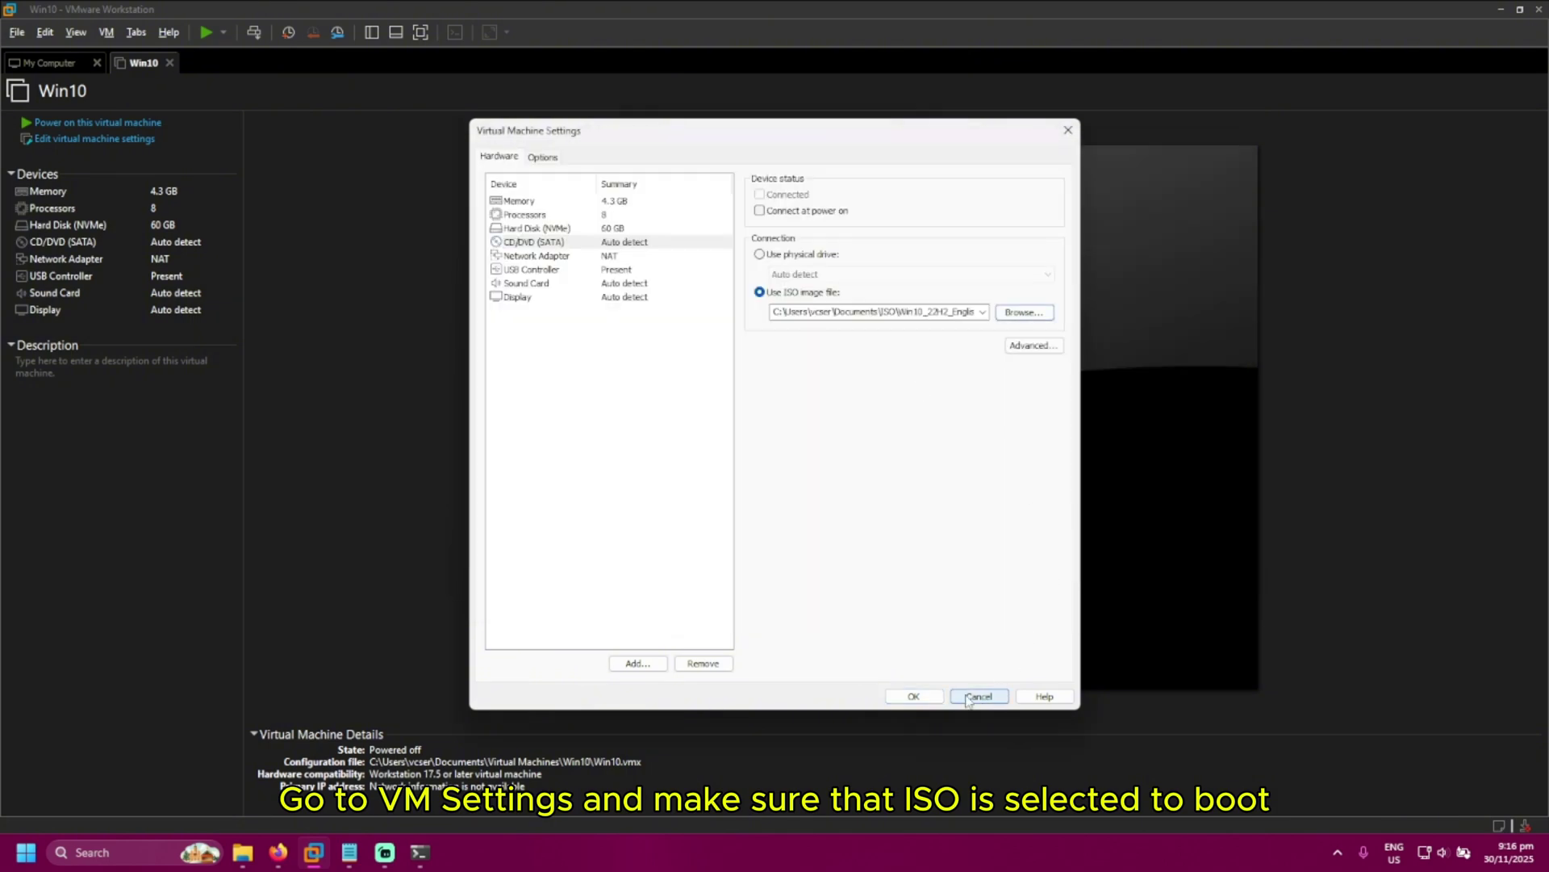
click(913, 695)
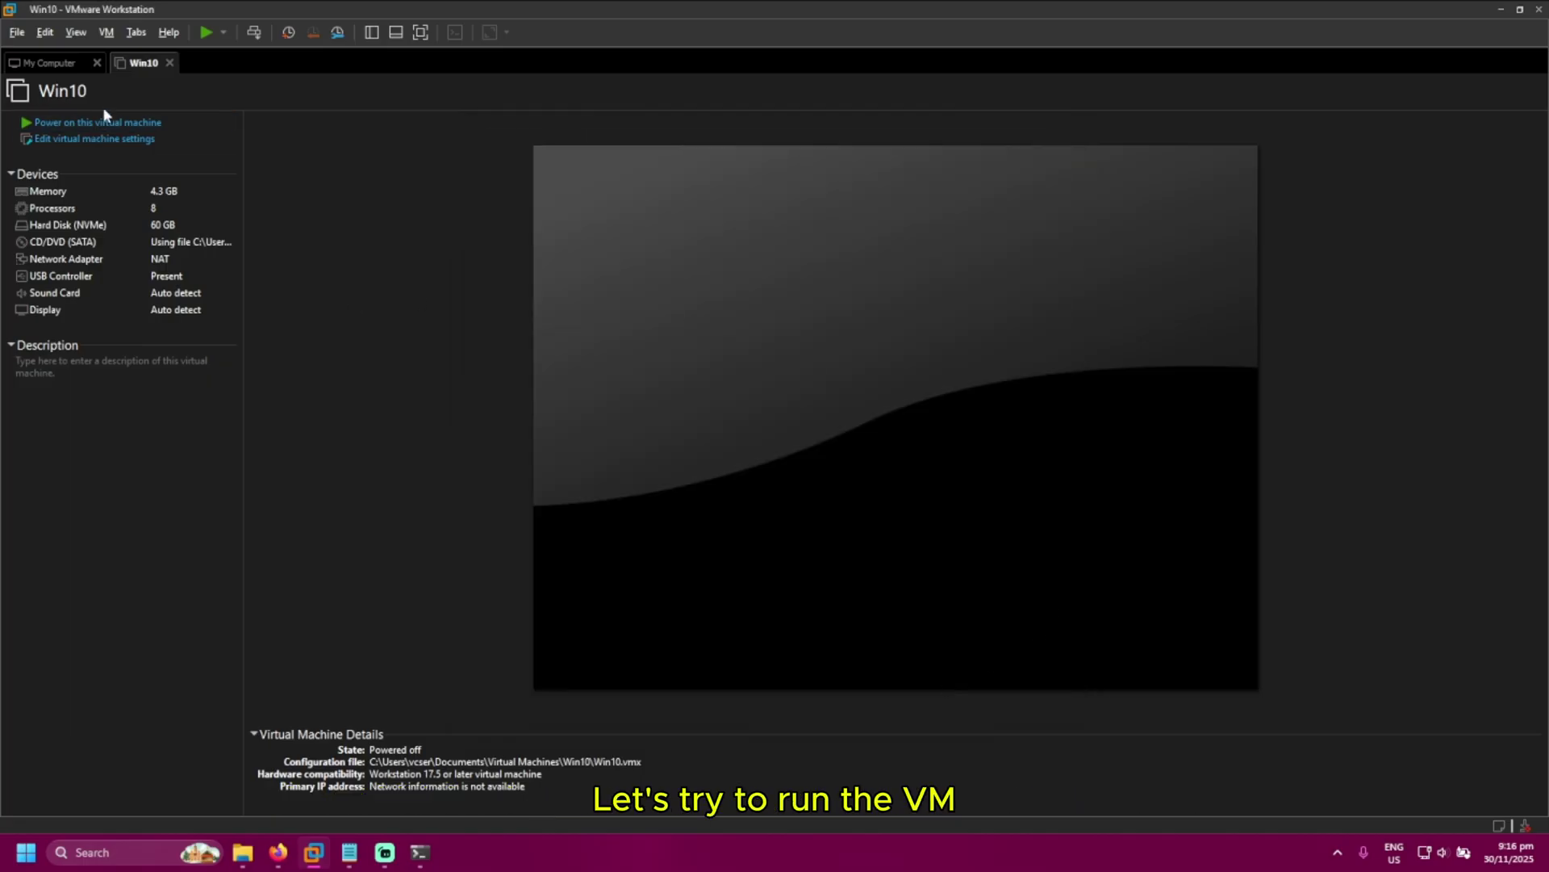
Power on the Win10 VM and dismiss the side-channel mitigations notice
click(121, 123)
click(870, 489)
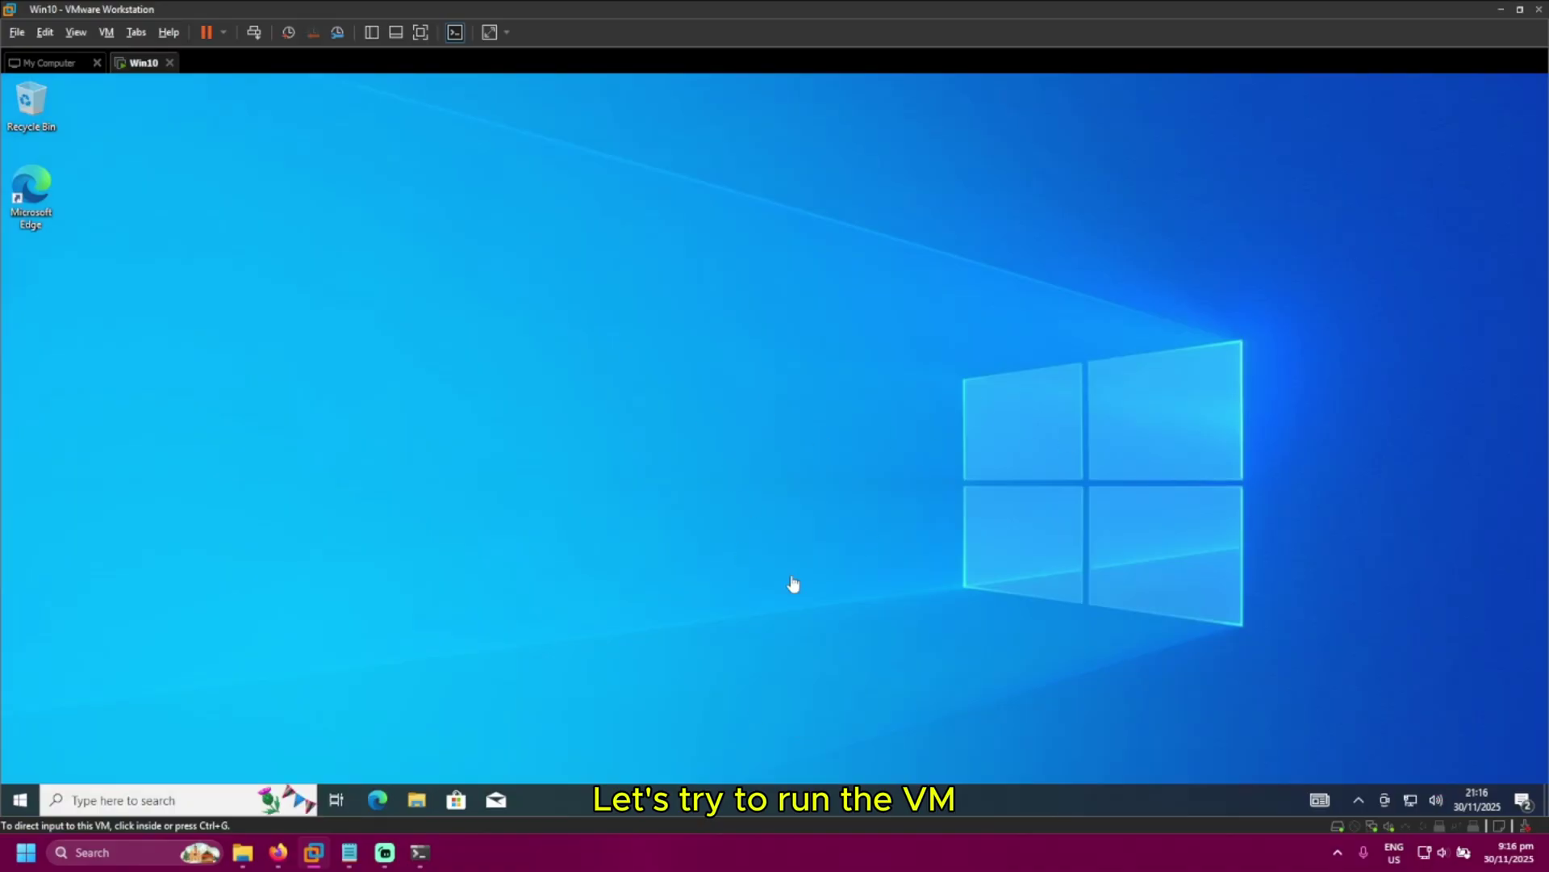
Skip Edge sign-in and Google import, allow browsing data and personalisation, then start browsing
click(639, 603)
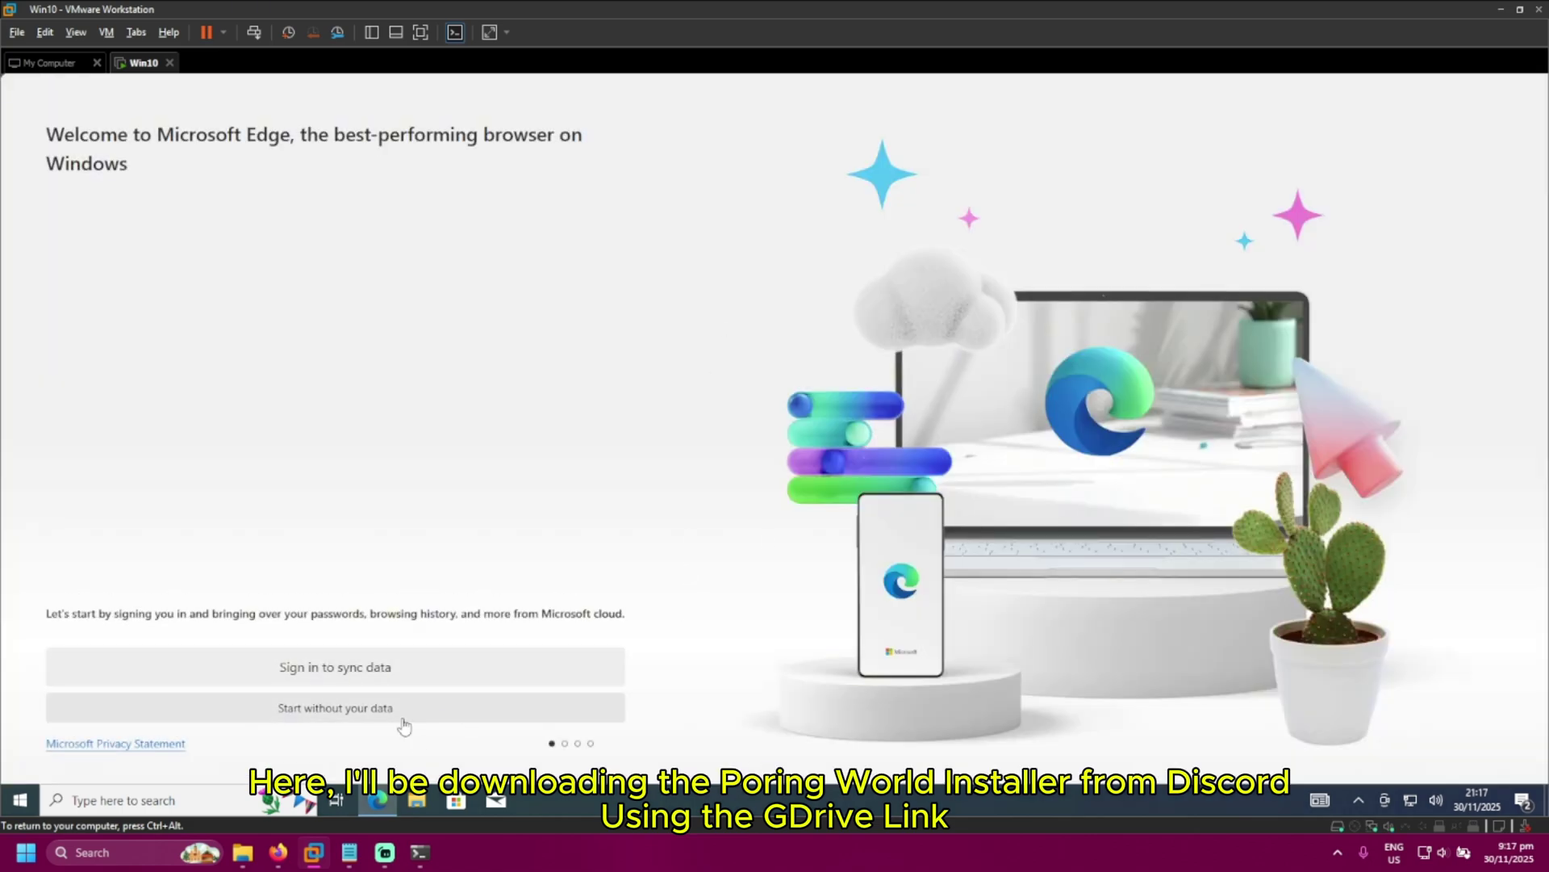
key(Tab)
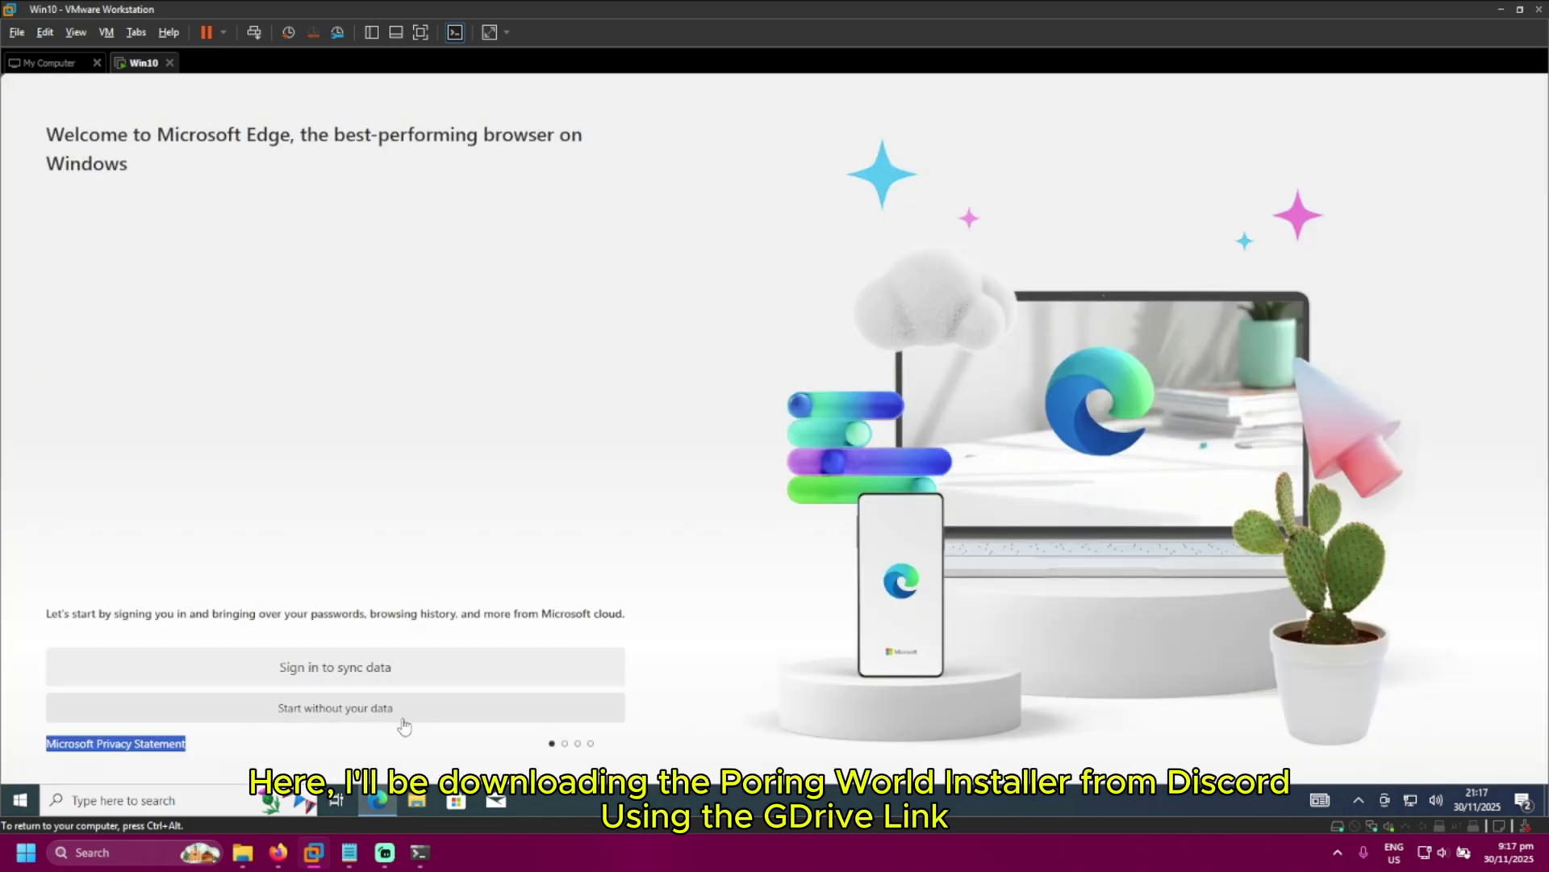
click(361, 725)
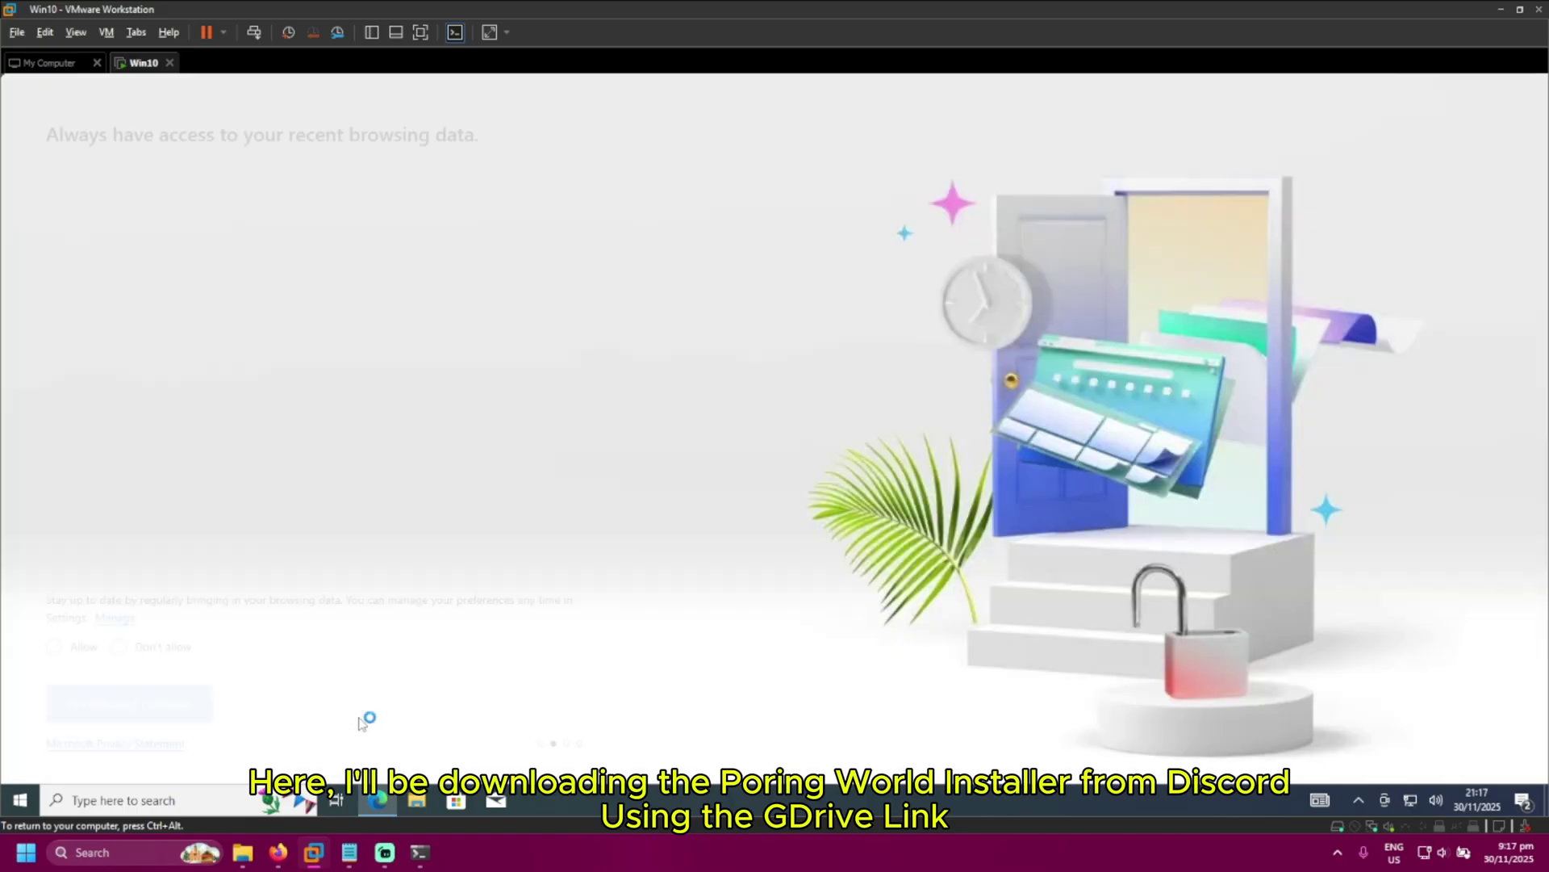
click(54, 646)
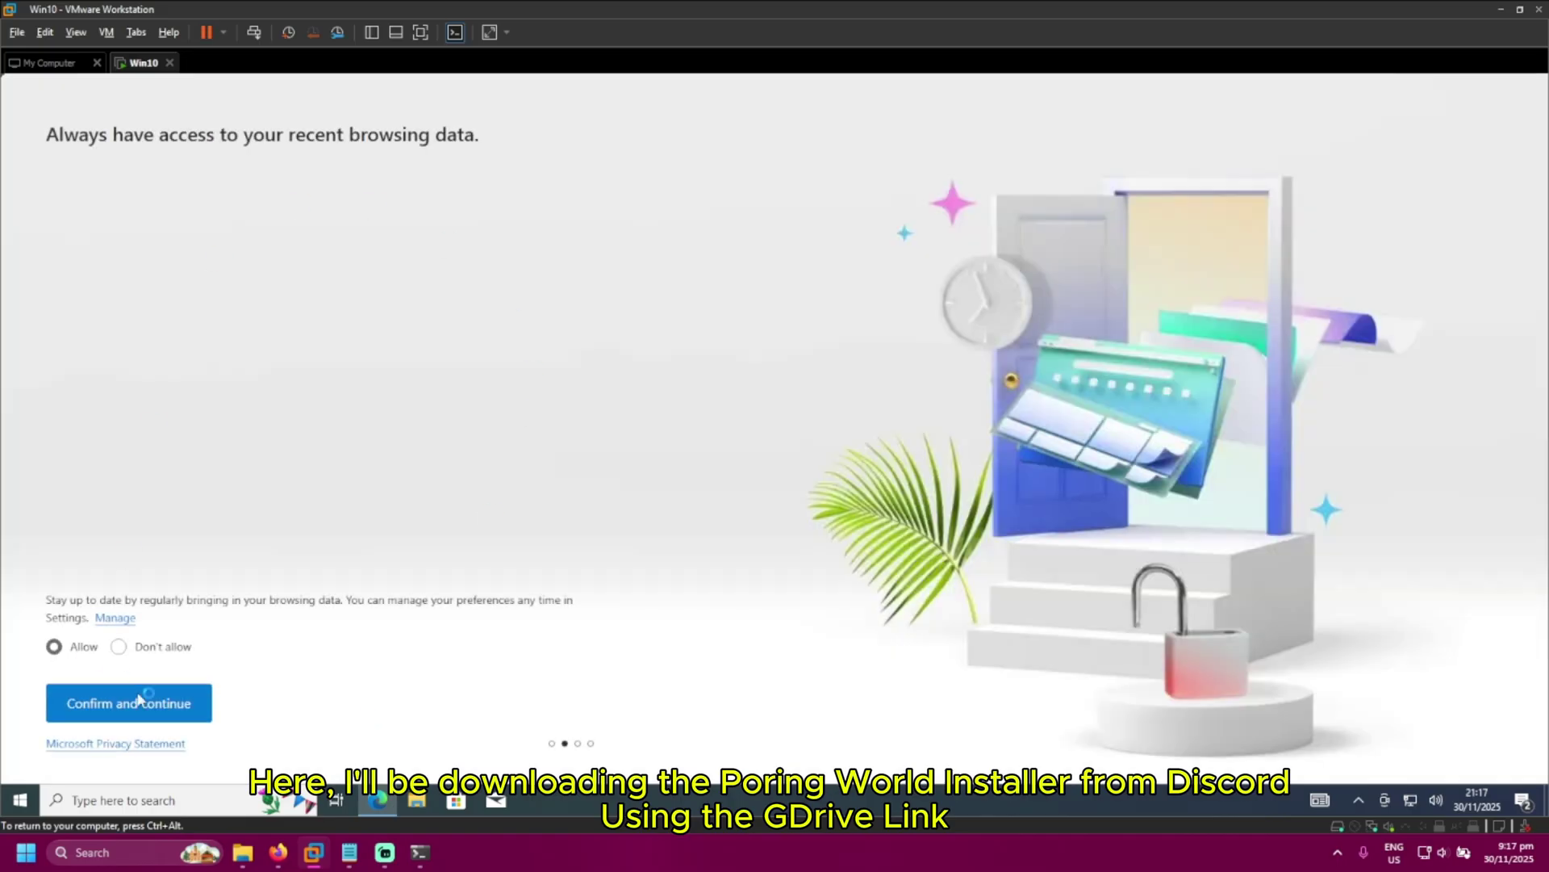
click(146, 706)
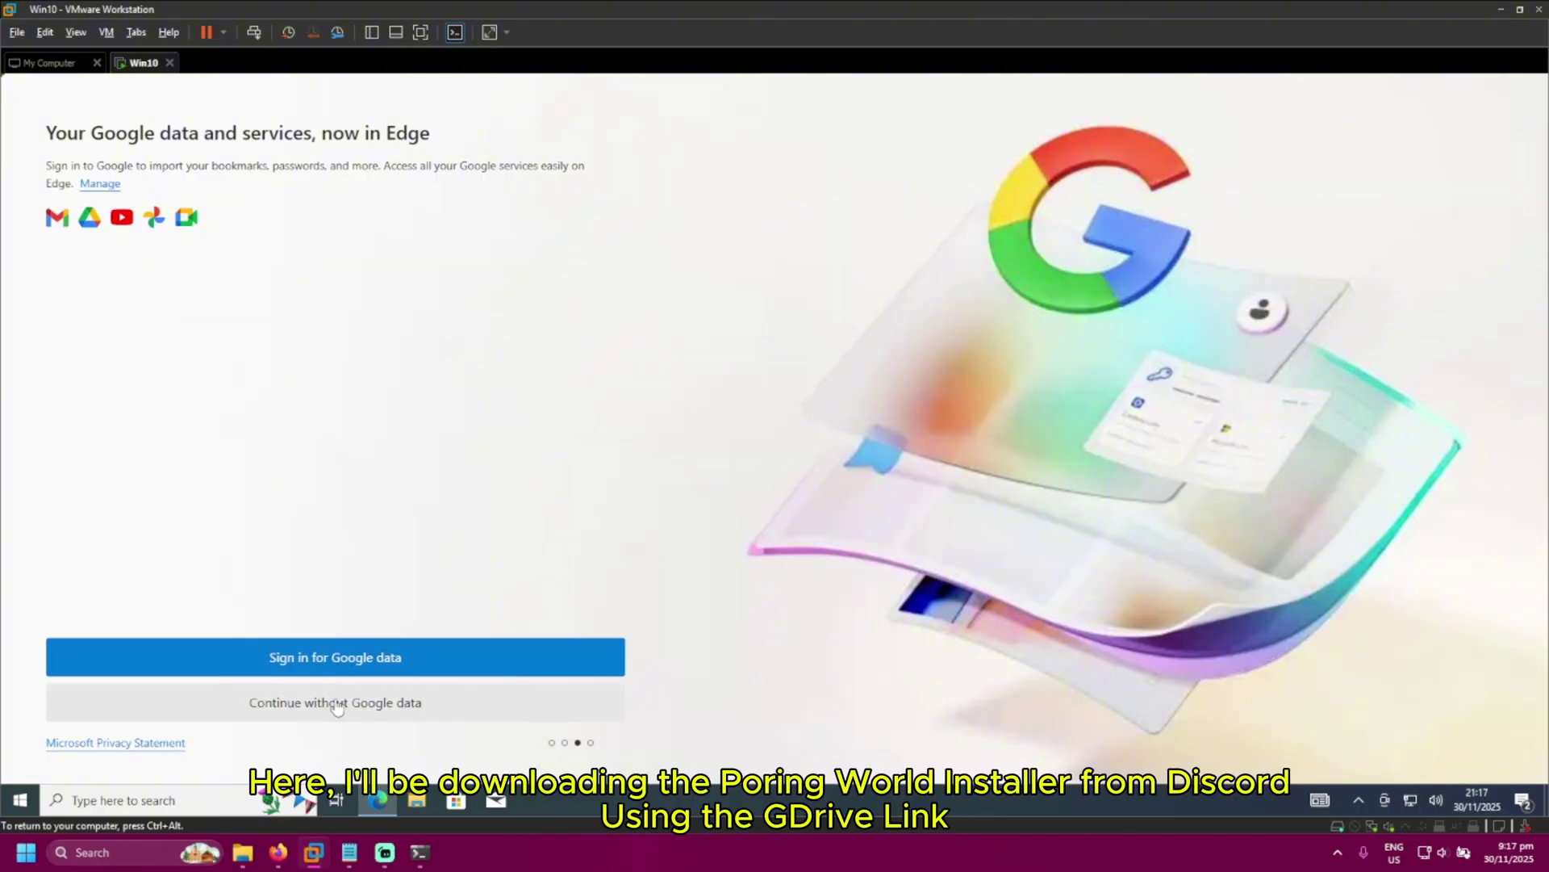
click(339, 707)
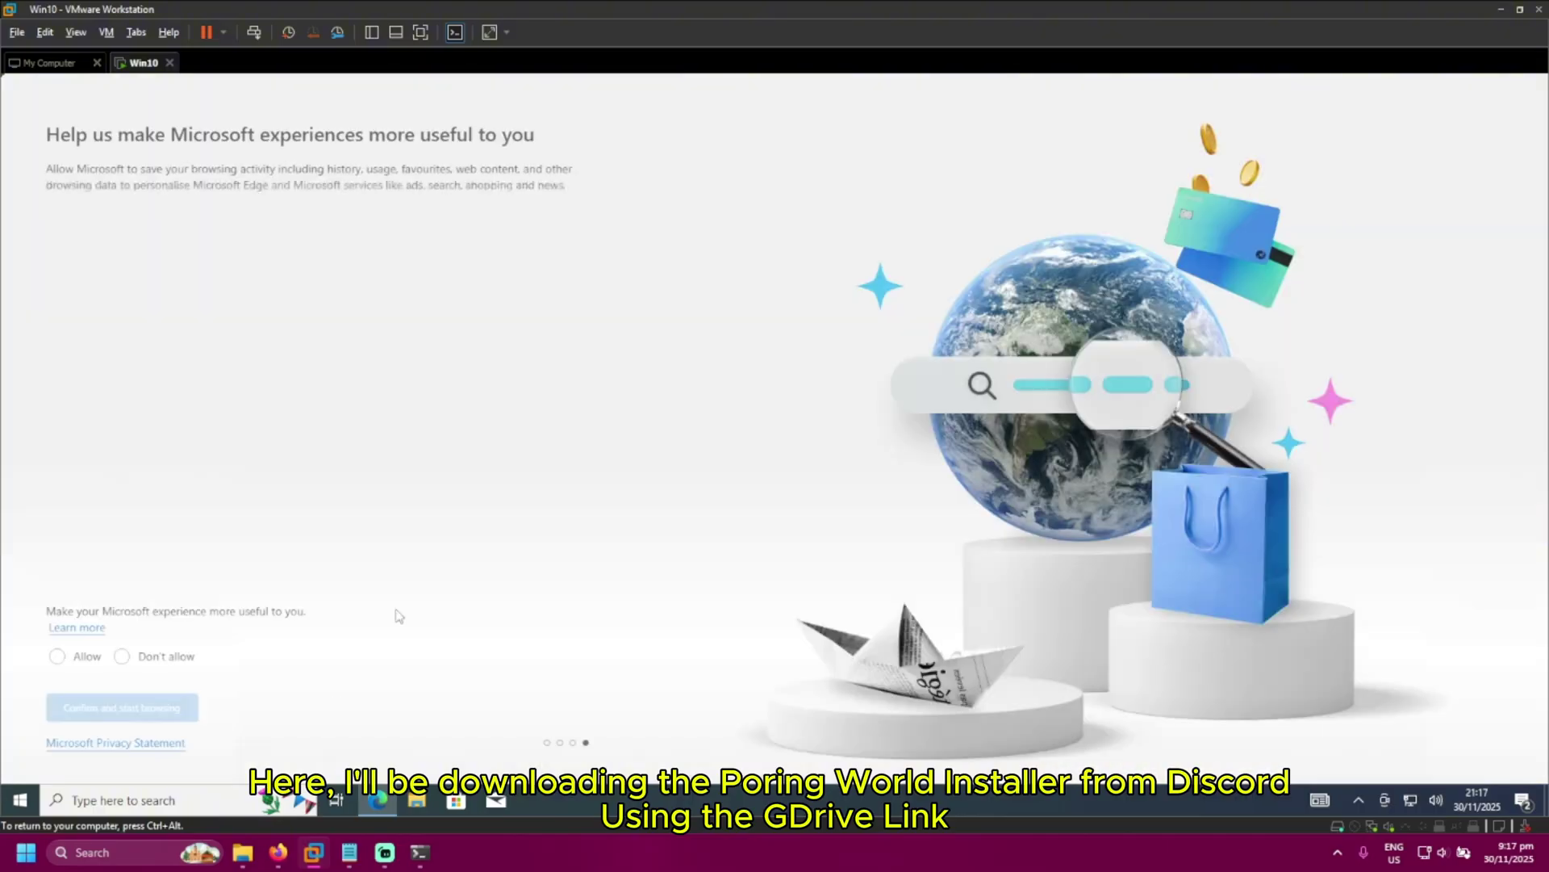
click(58, 658)
click(115, 714)
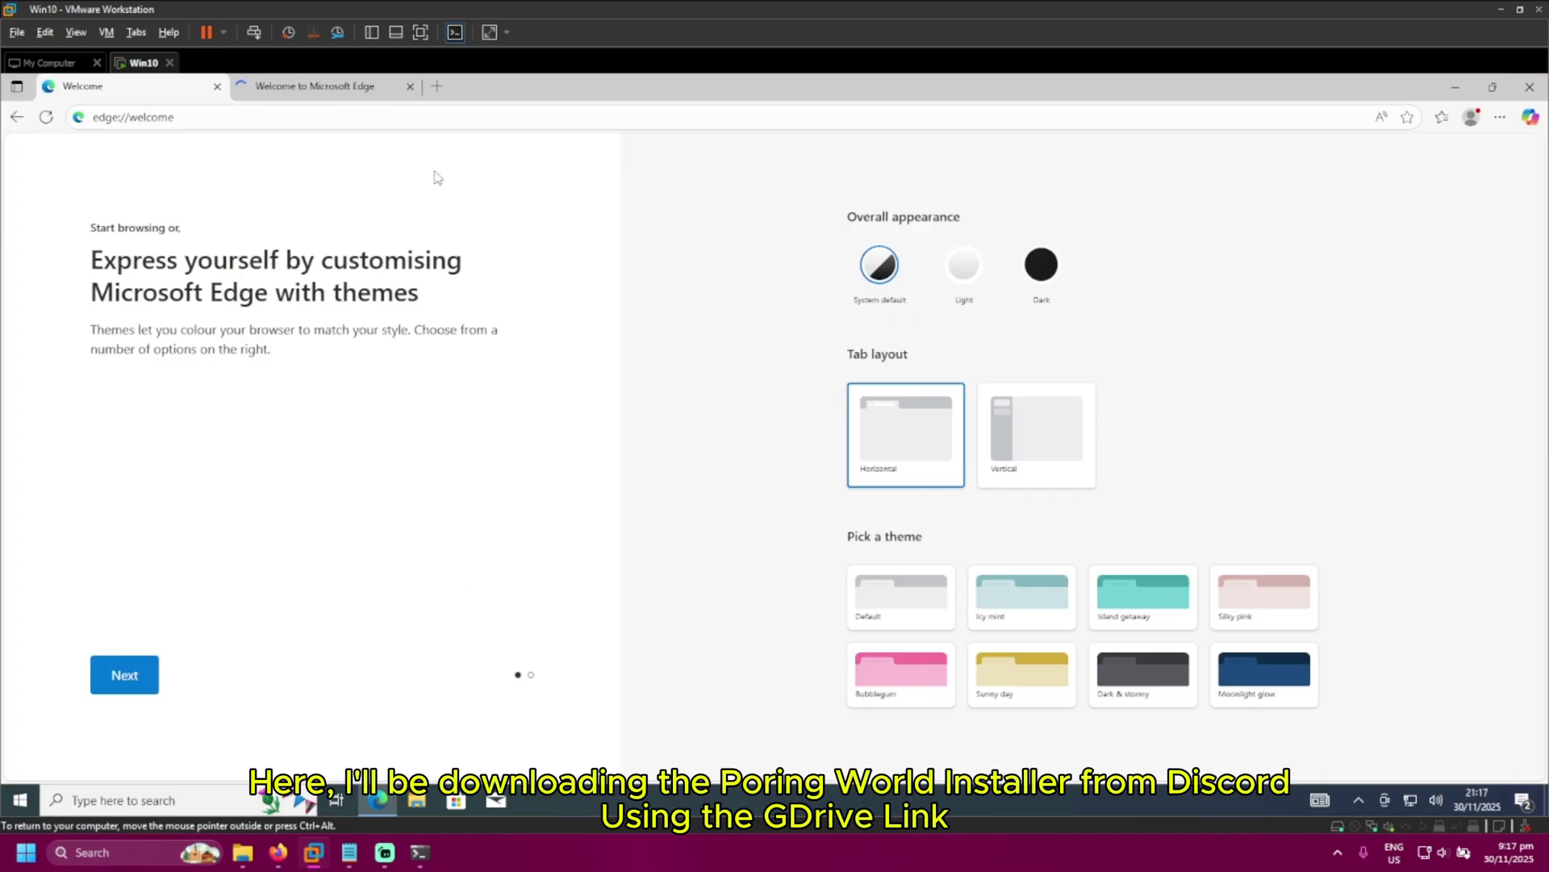
key(ctrl+l)
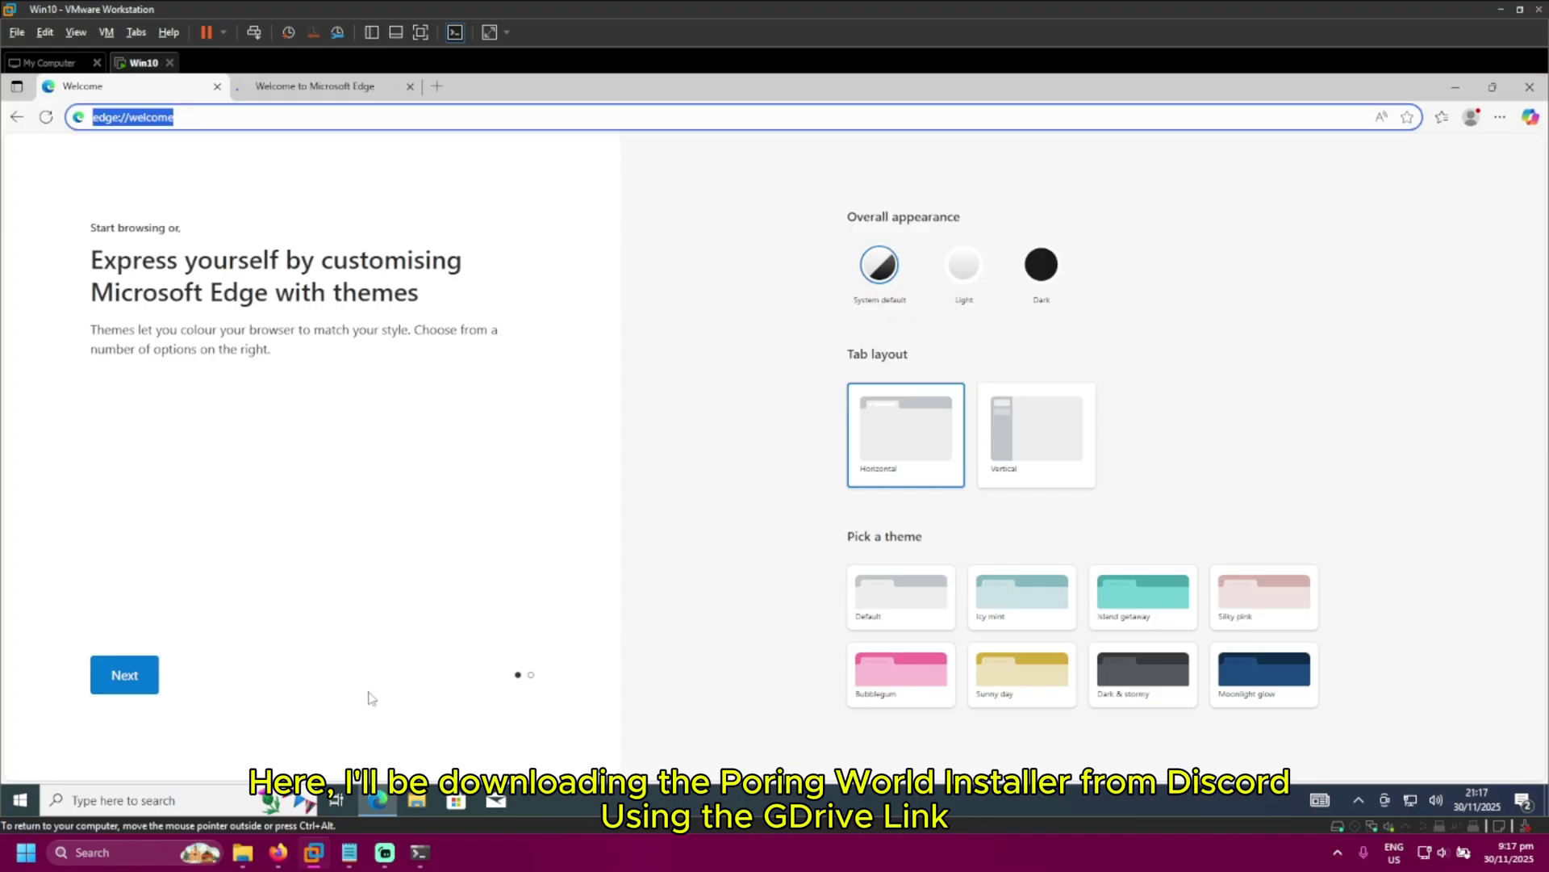
mouse_move(240, 864)
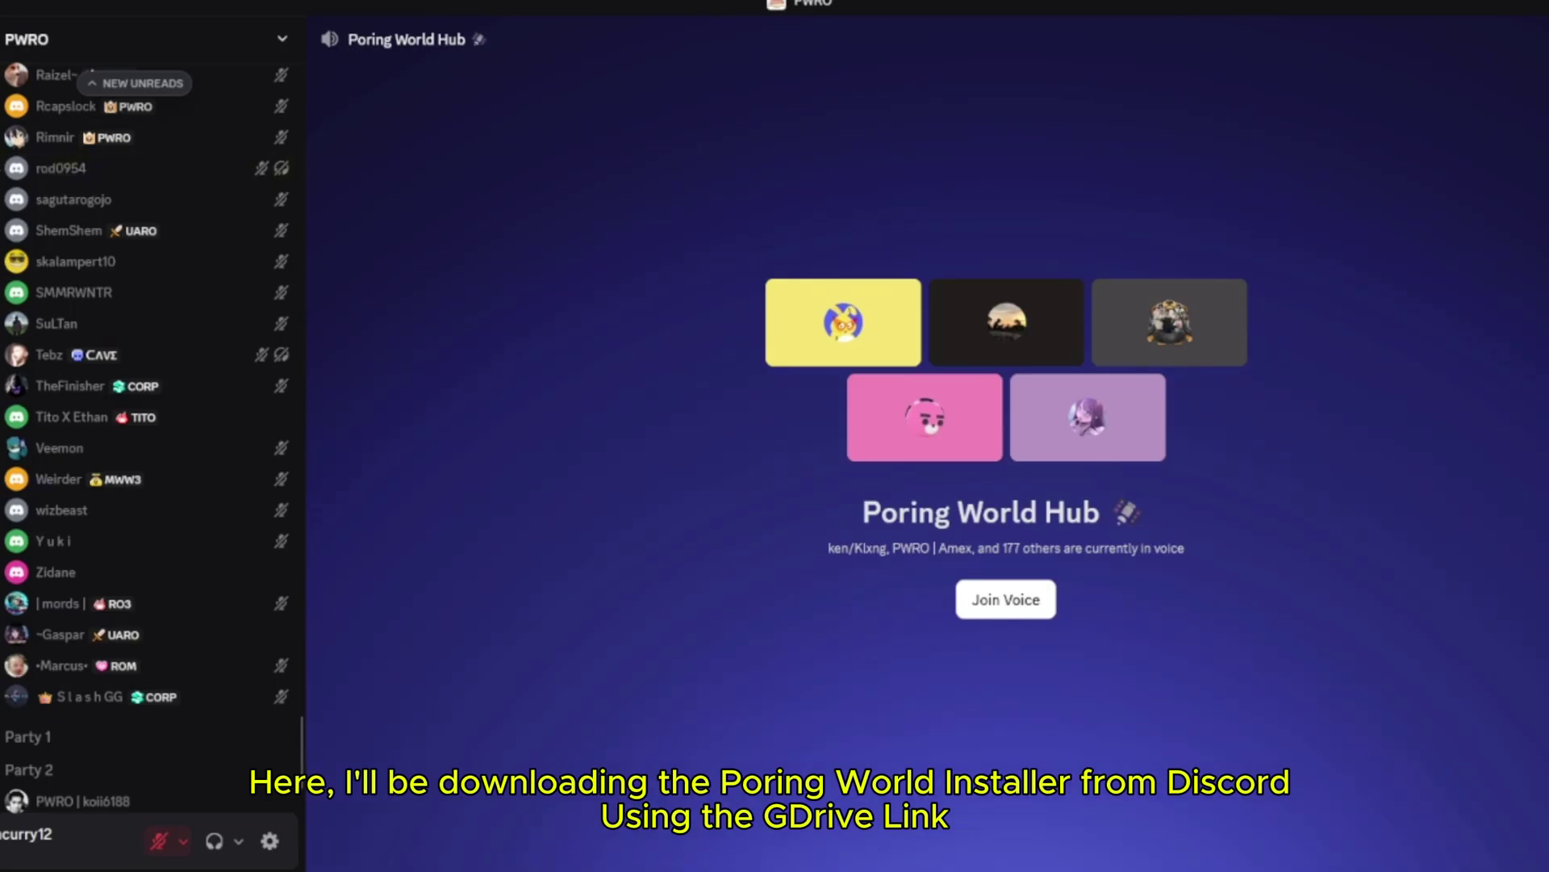
Open the downloads channel and select the Gdrive link in the PW Community SAFE Installer v1 post
drag(301, 738, 301, 67)
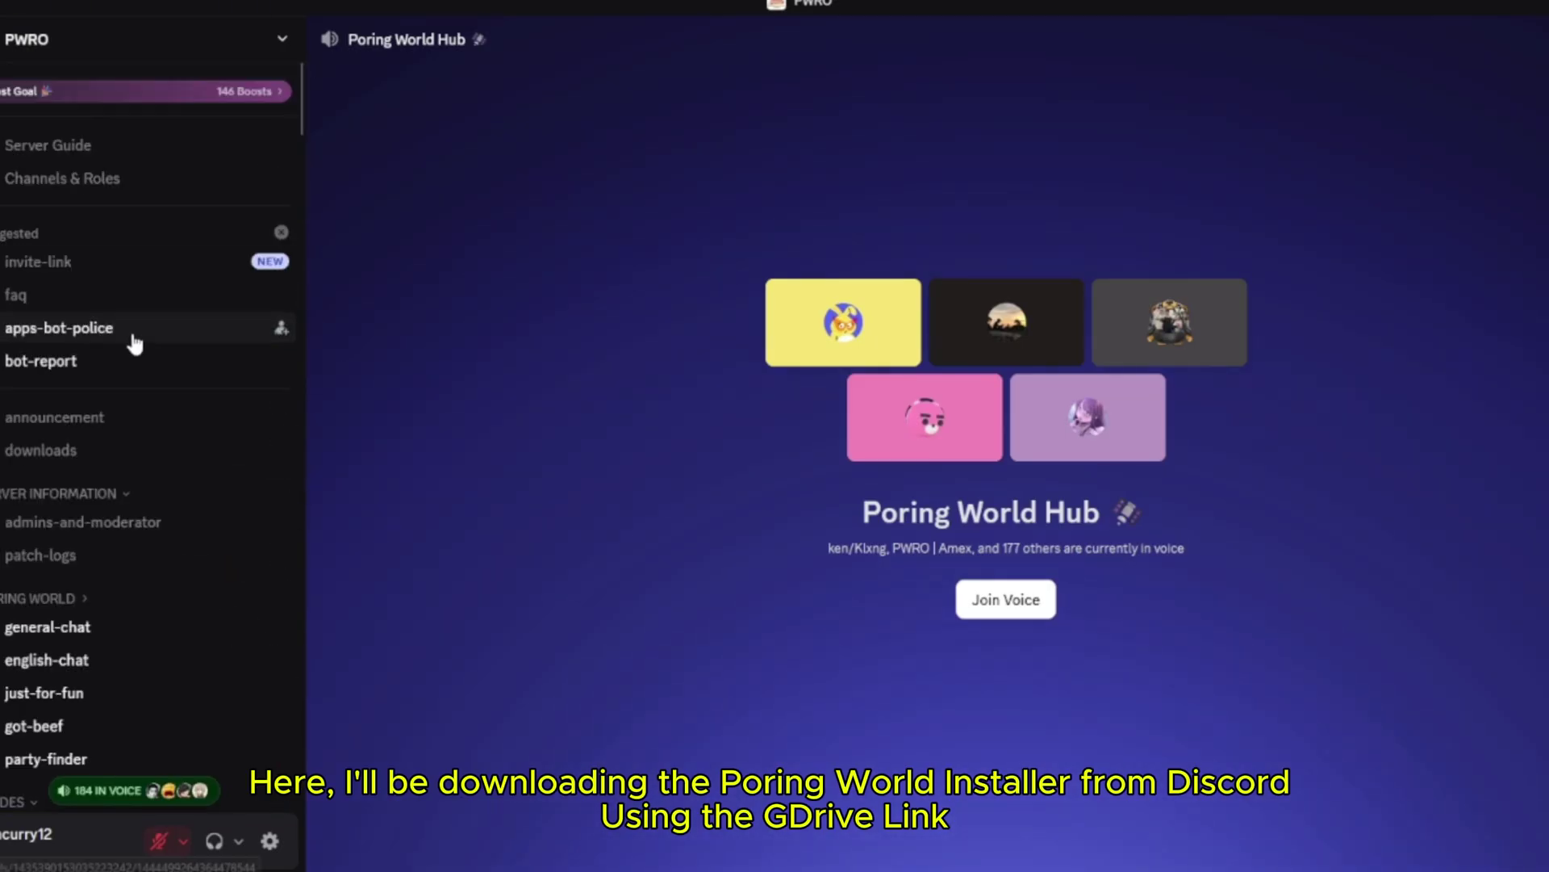
click(77, 454)
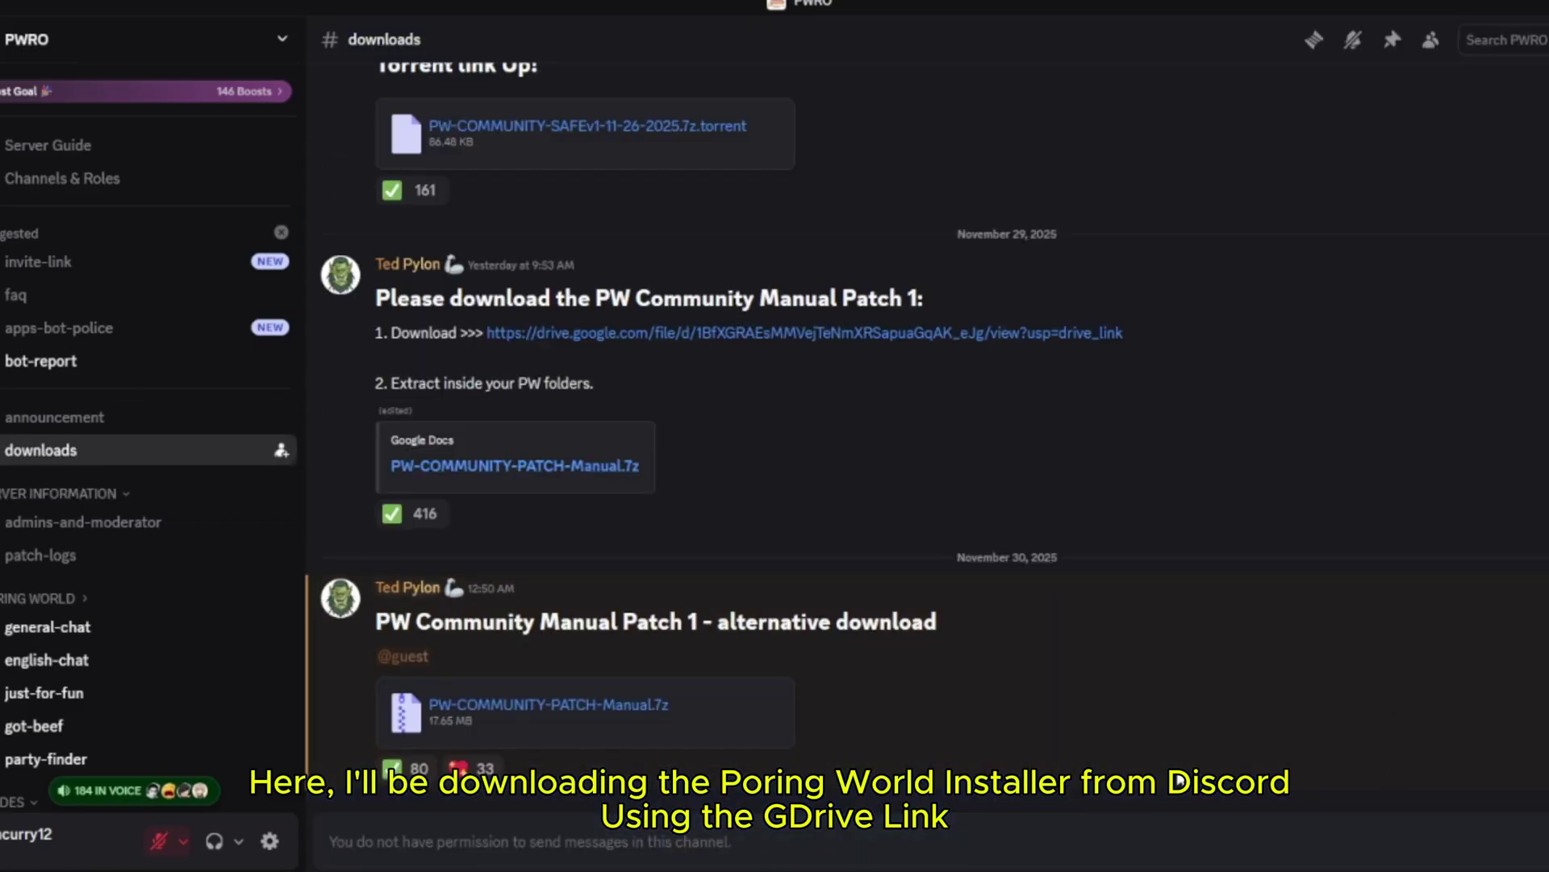
scroll(840, 553, up, 4)
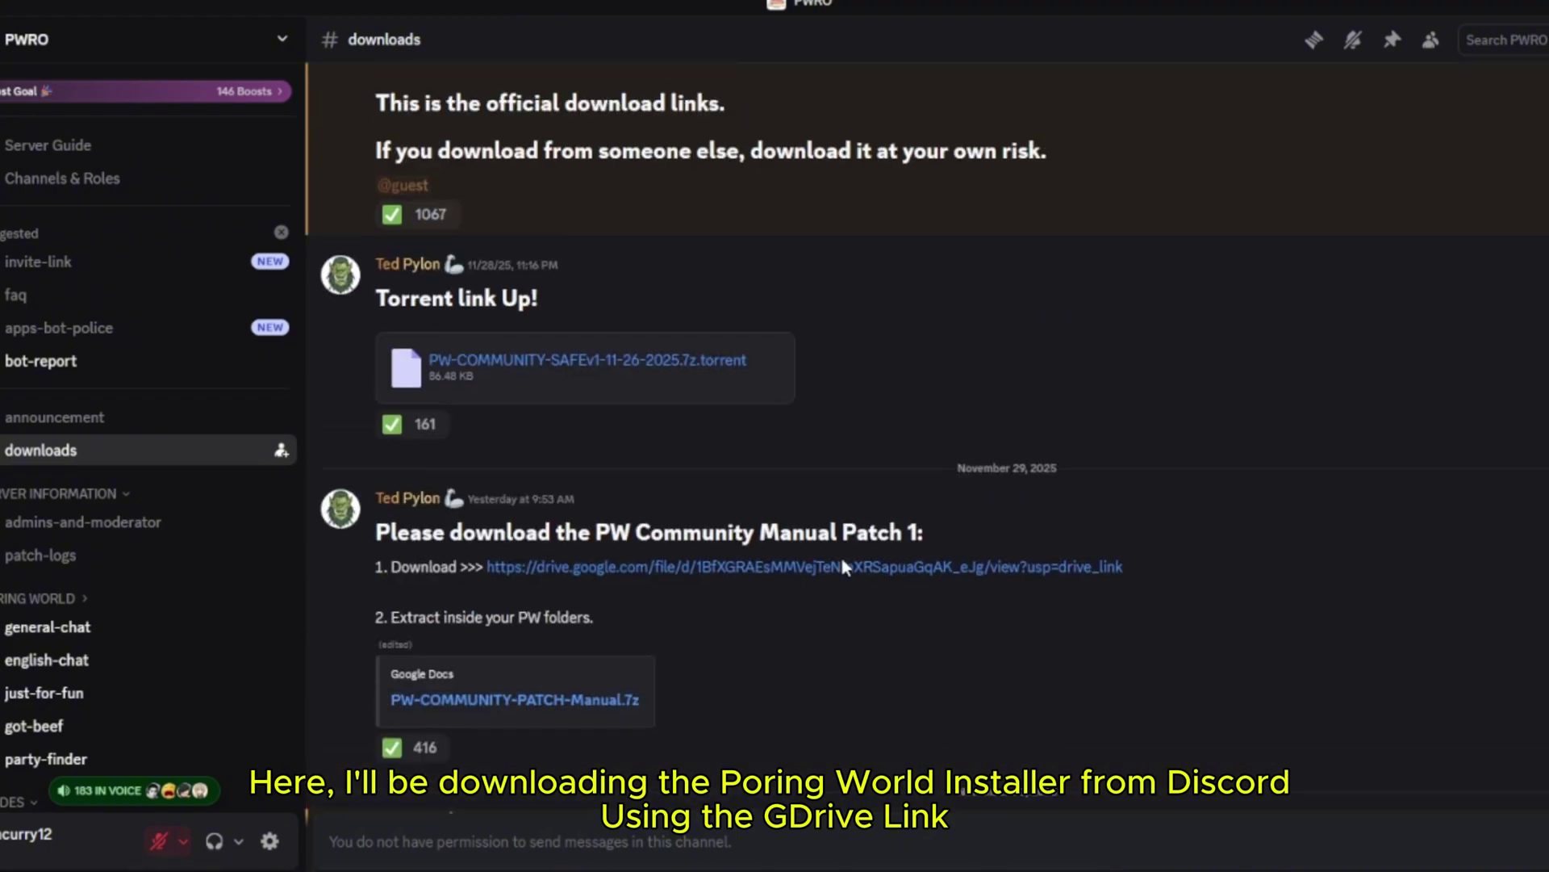
scroll(1142, 659, up, 2)
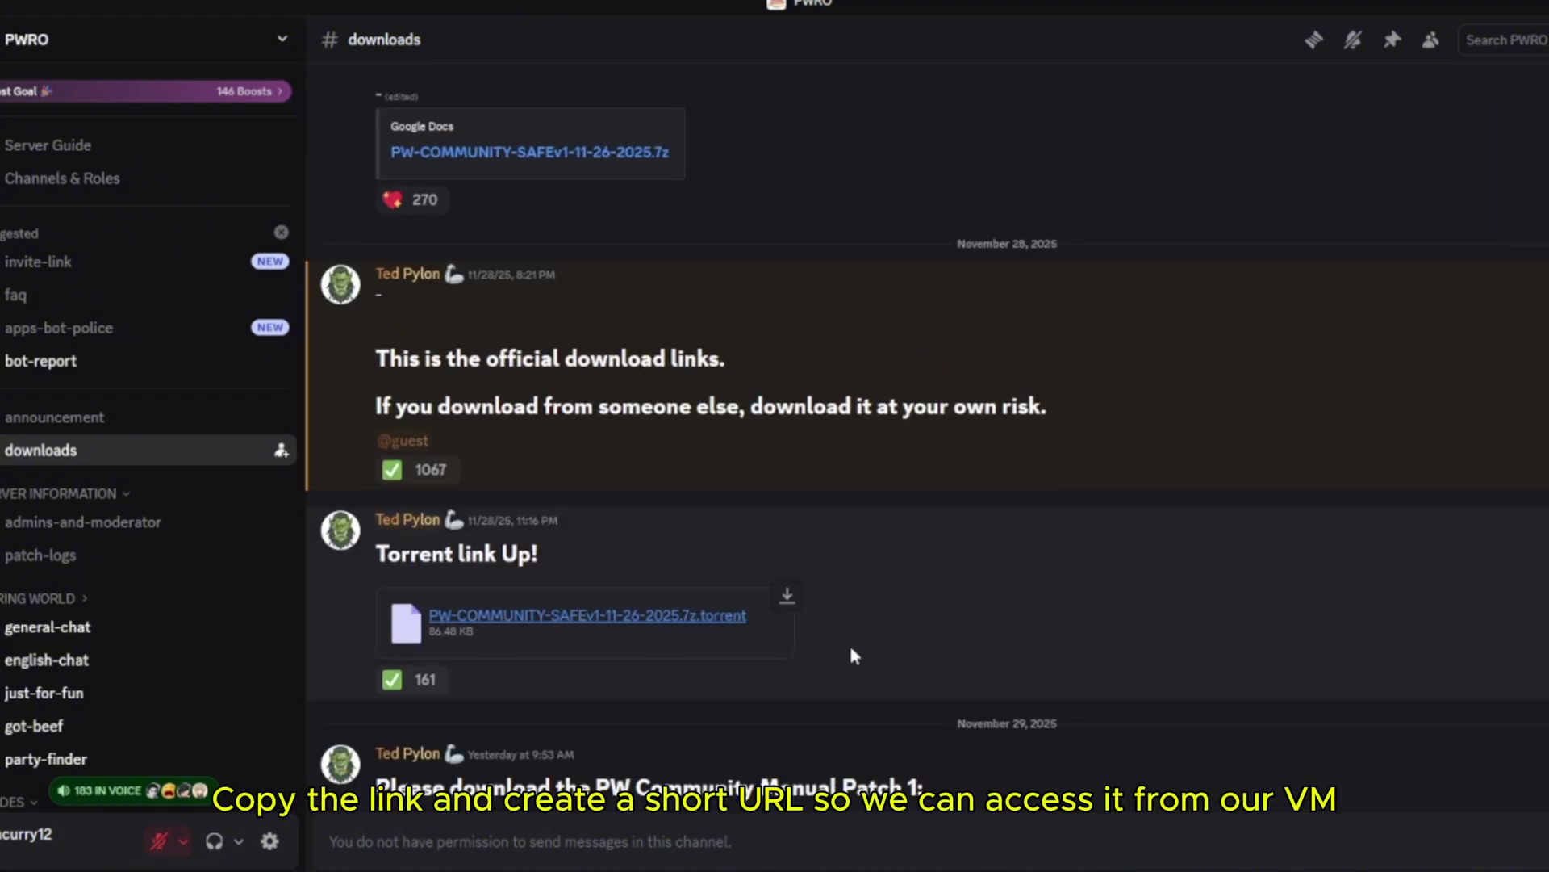
scroll(955, 657, up, 5)
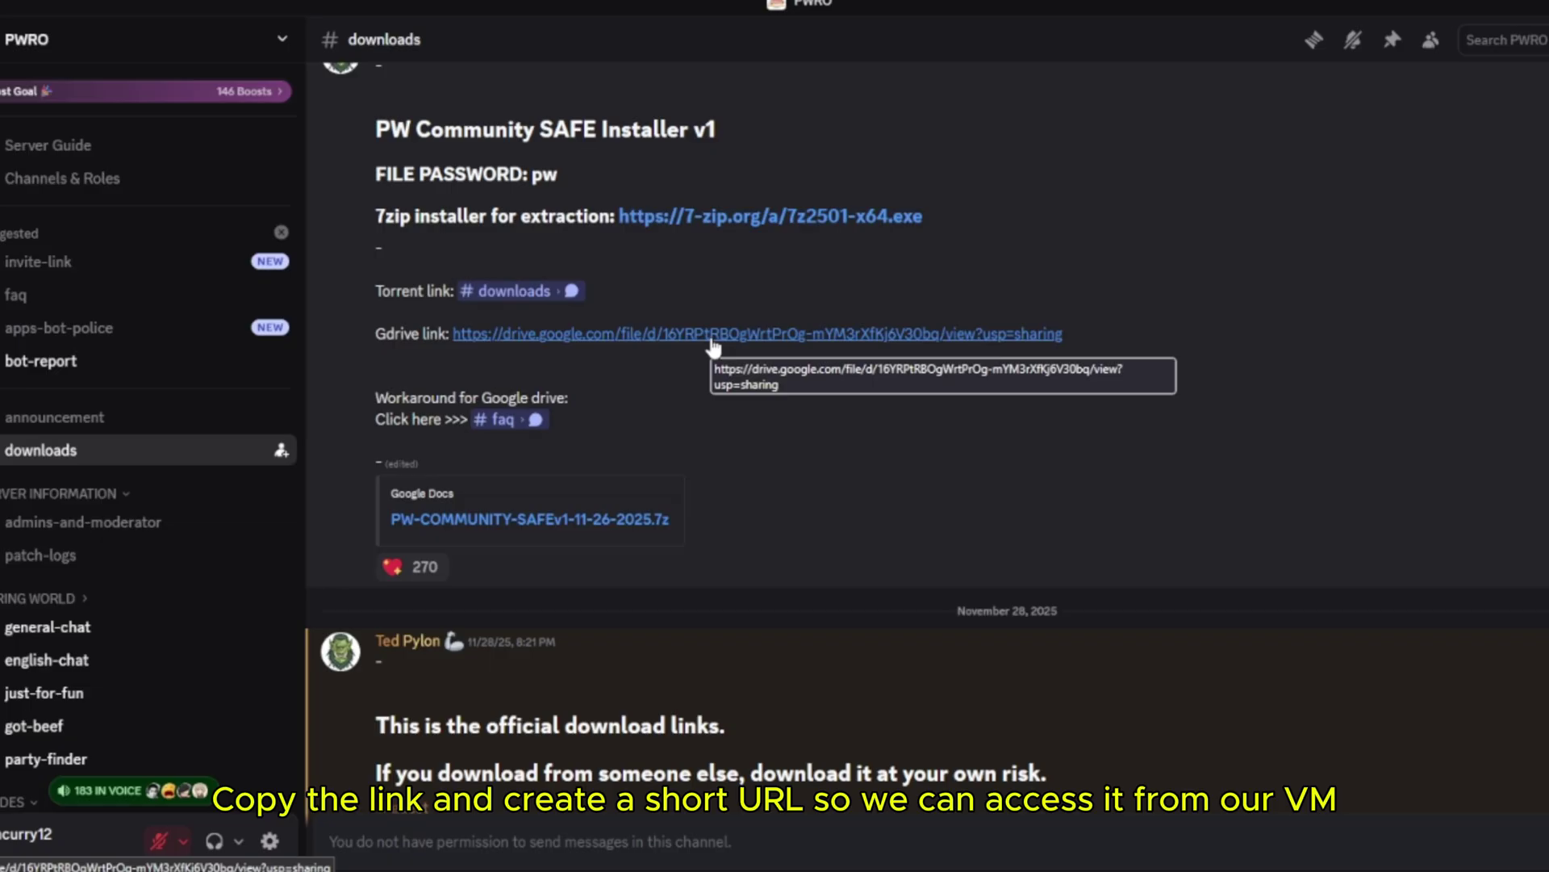
drag(1135, 337, 1074, 336)
key(ctrl+c)
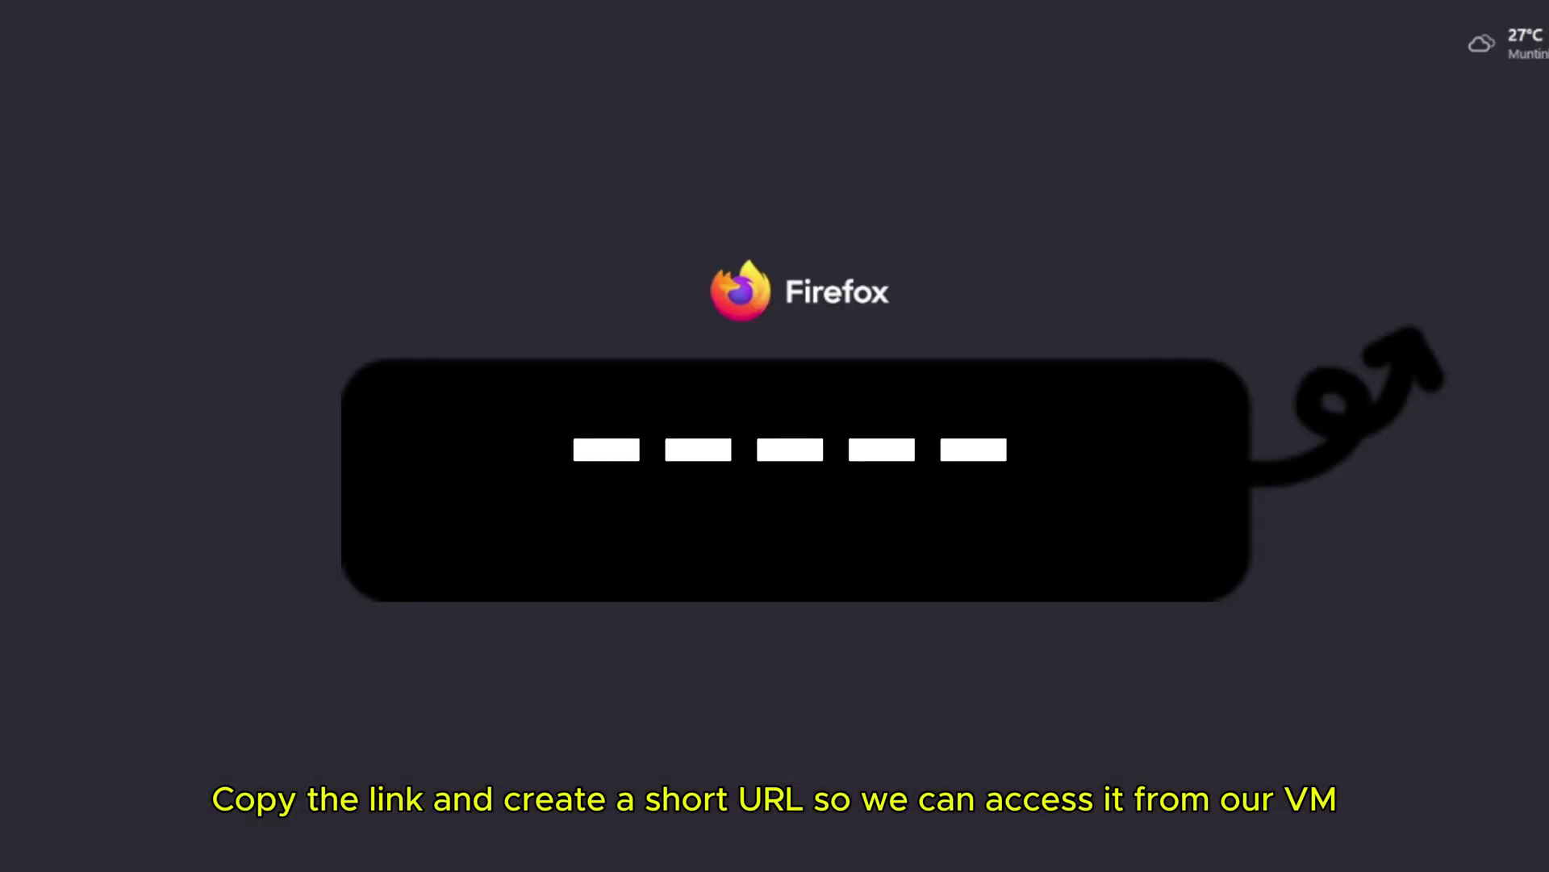
text(url)
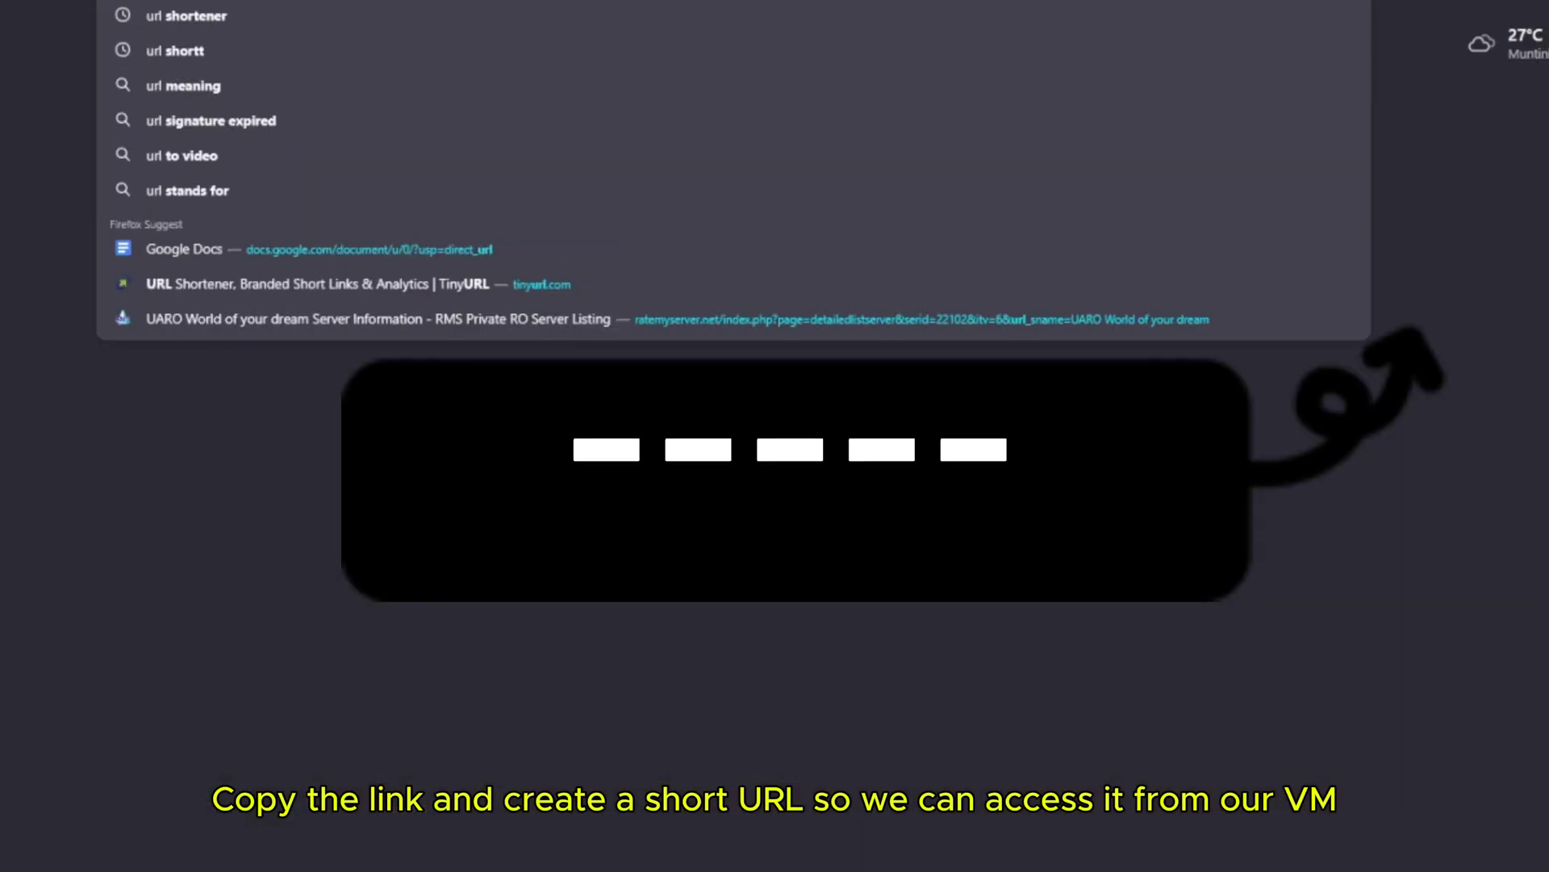
text( s)
click(565, 12)
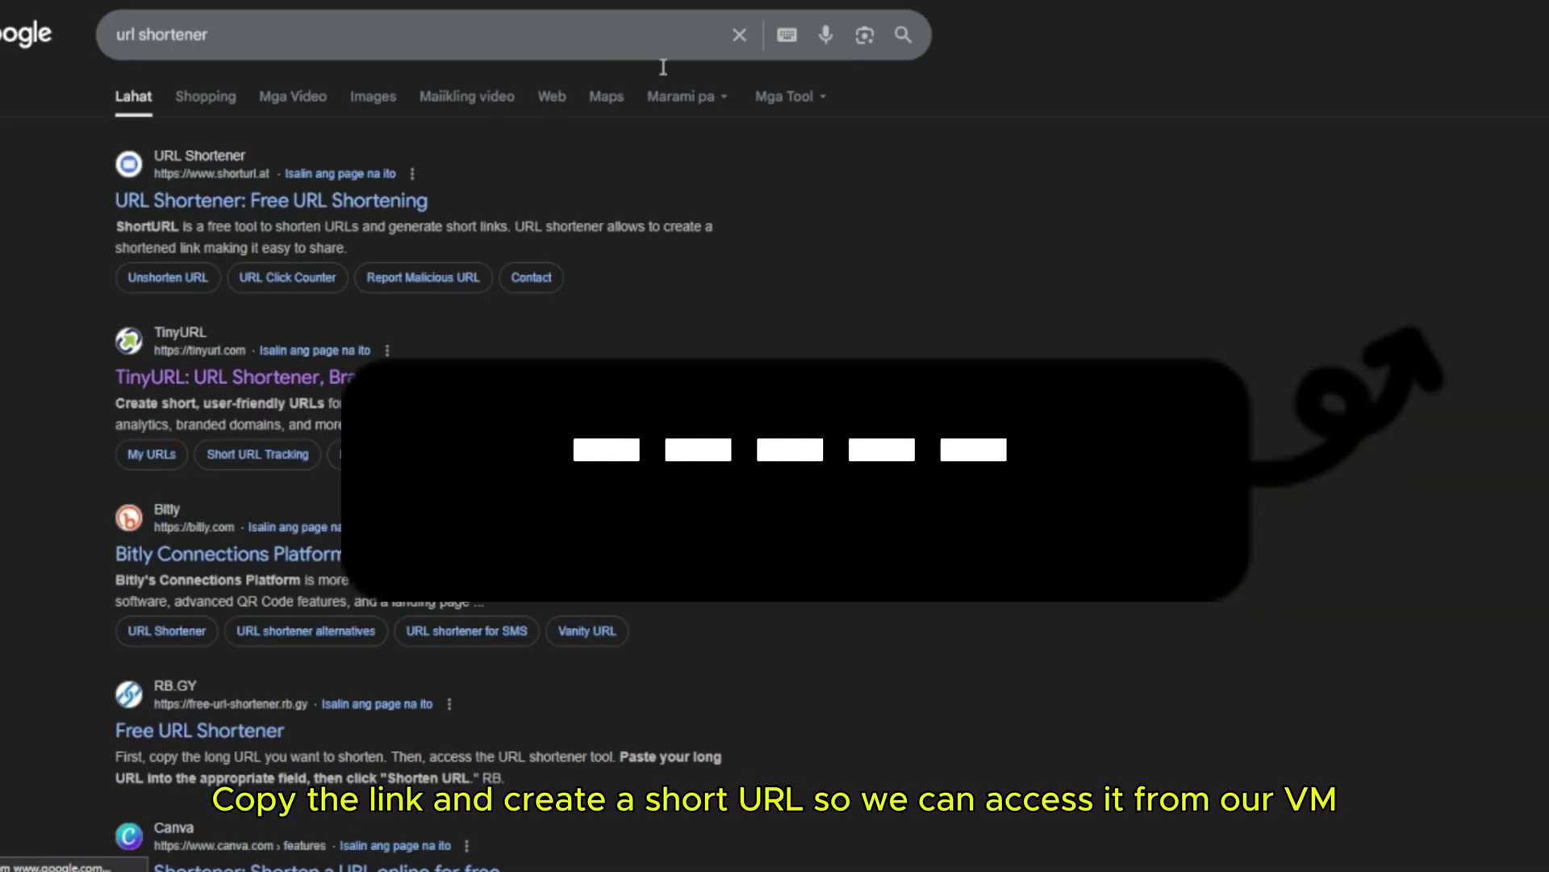
click(355, 378)
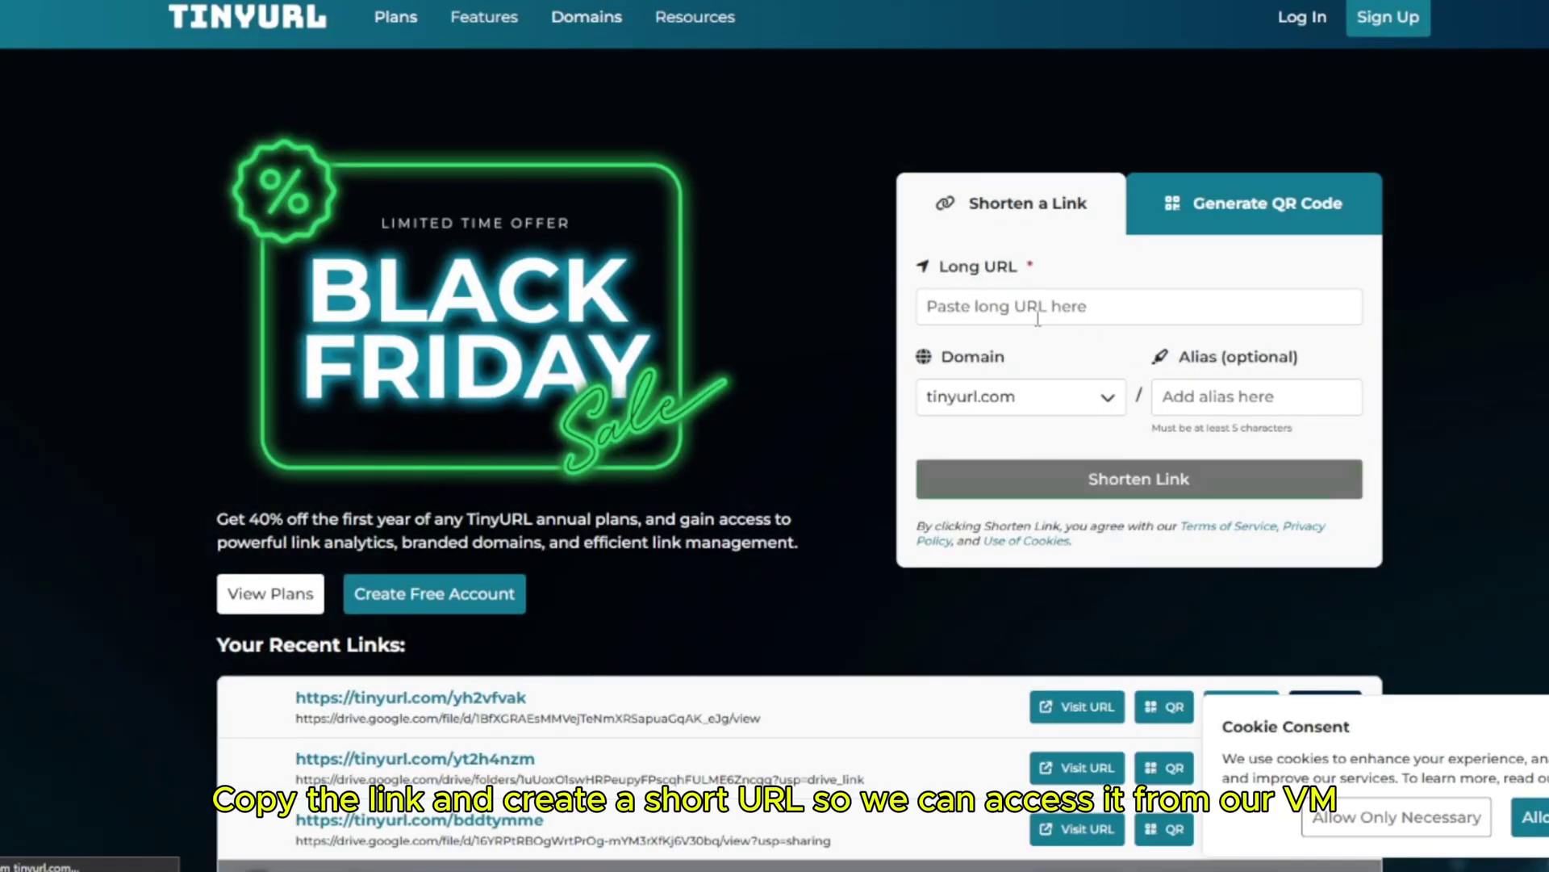
click(1036, 307)
key(ctrl+v)
click(1089, 487)
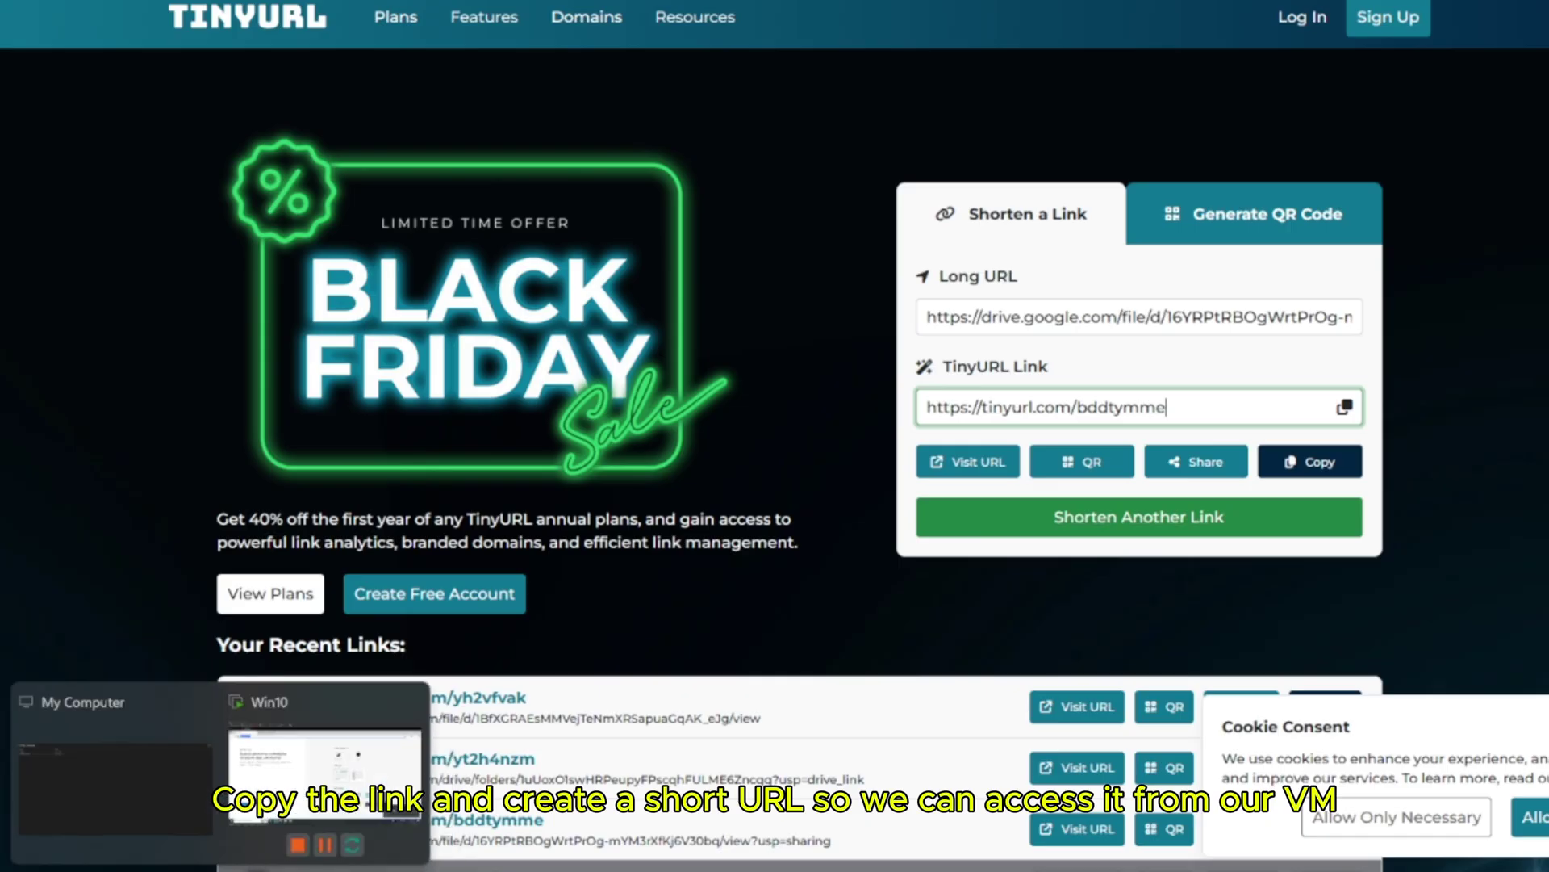
click(325, 773)
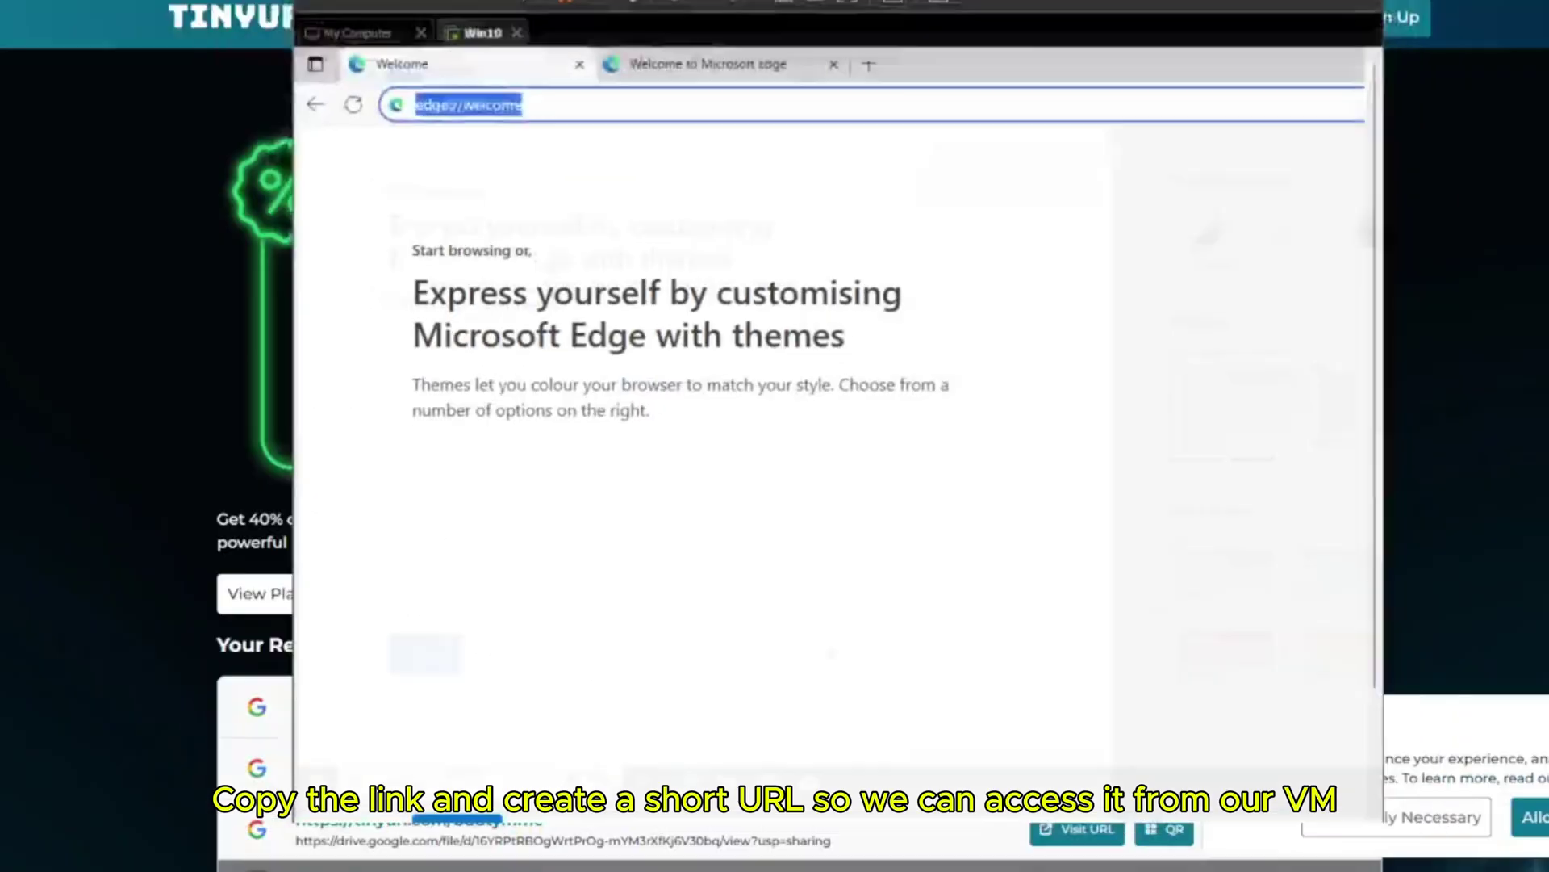
drag(1009, 94, 700, 94)
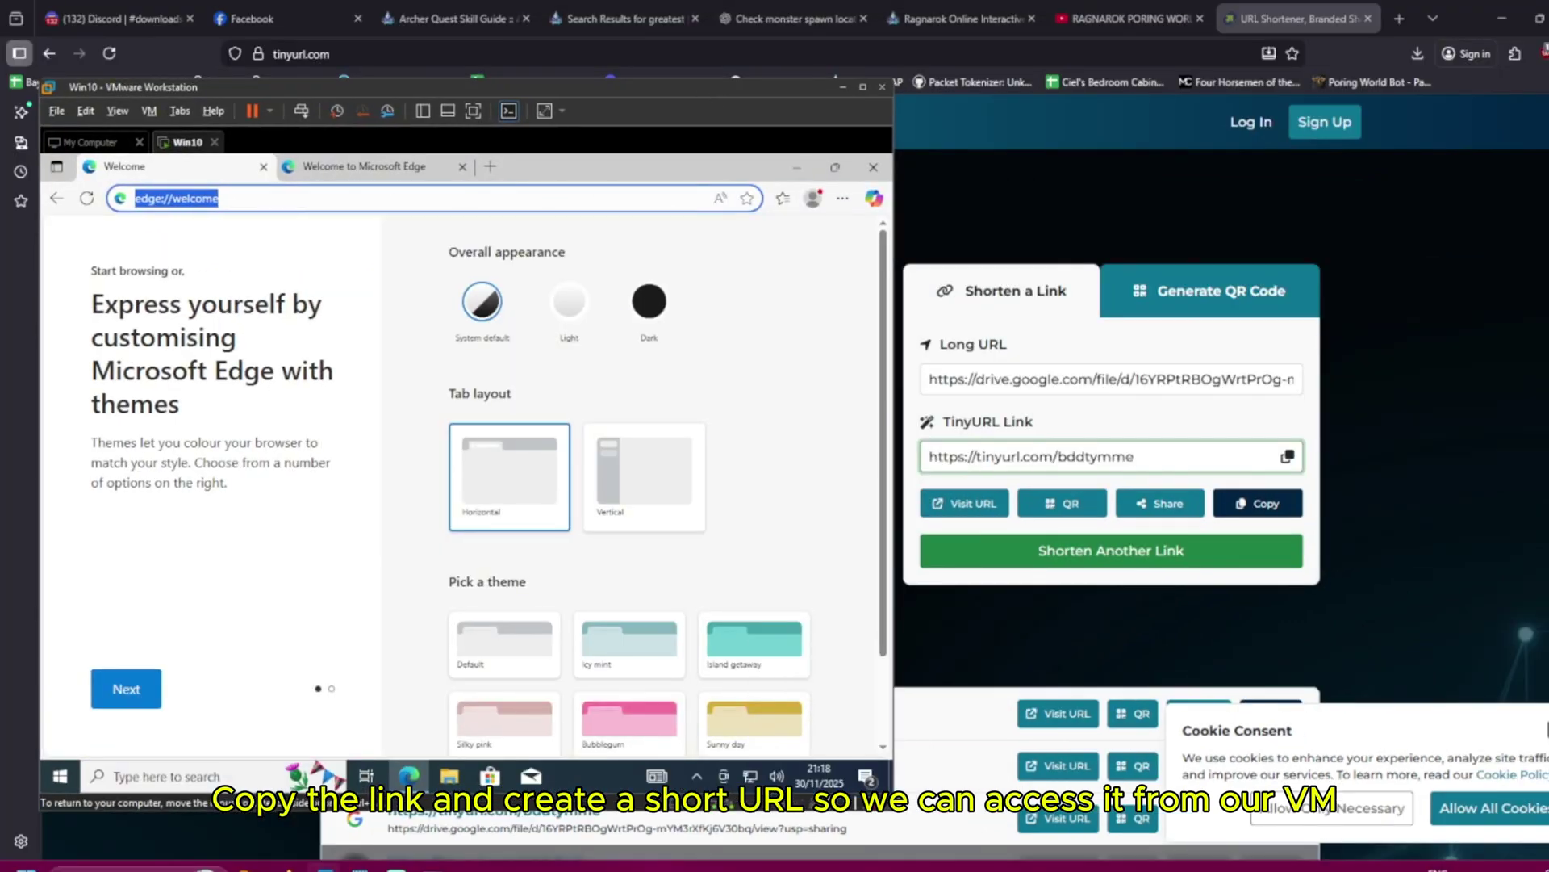
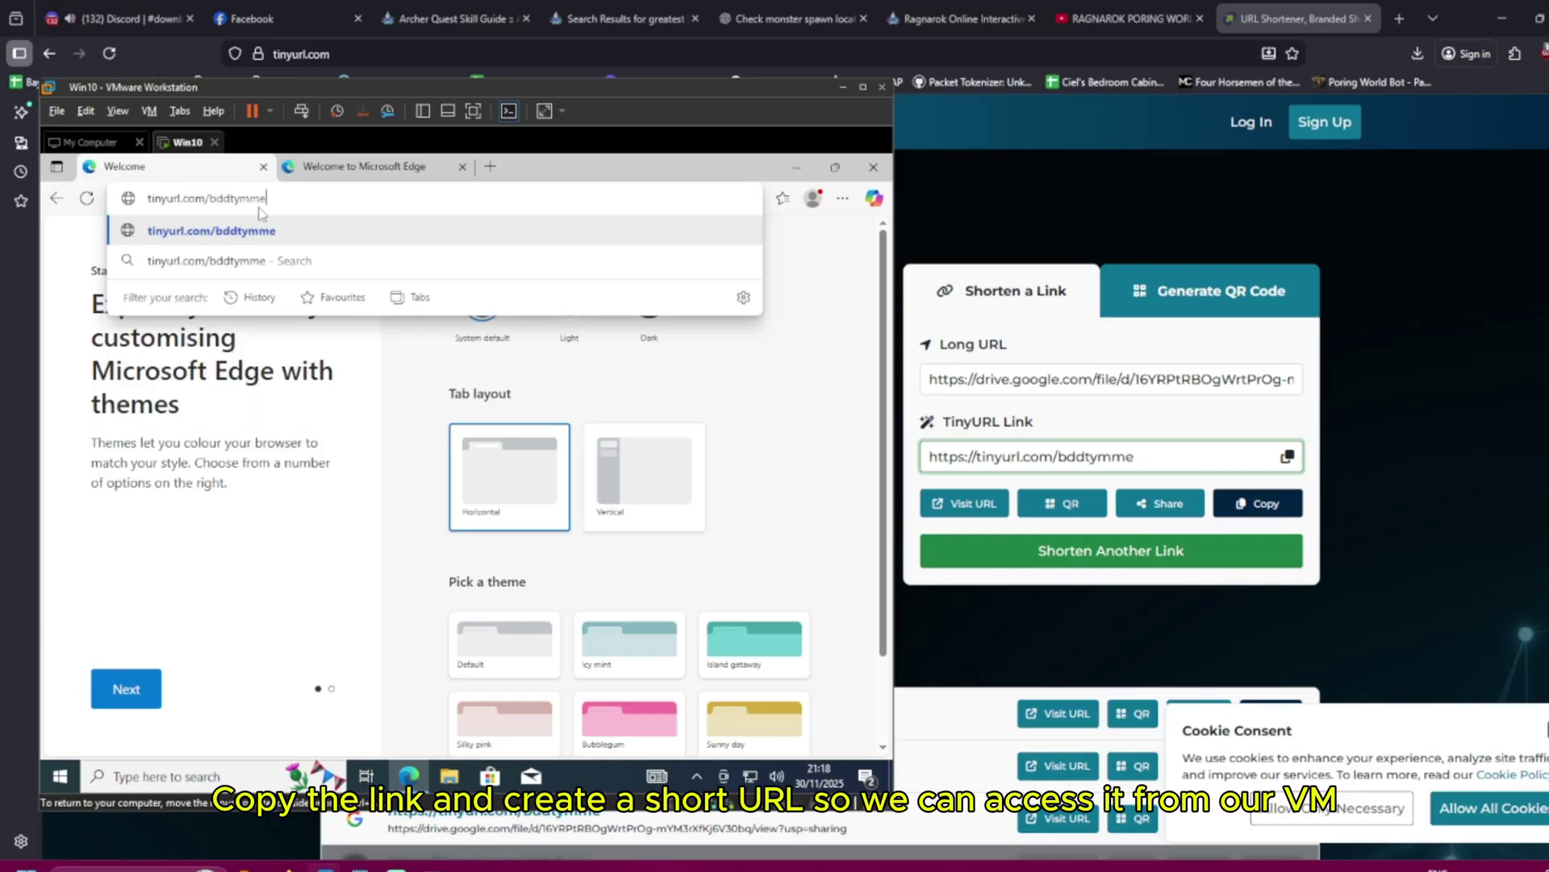
key(Return)
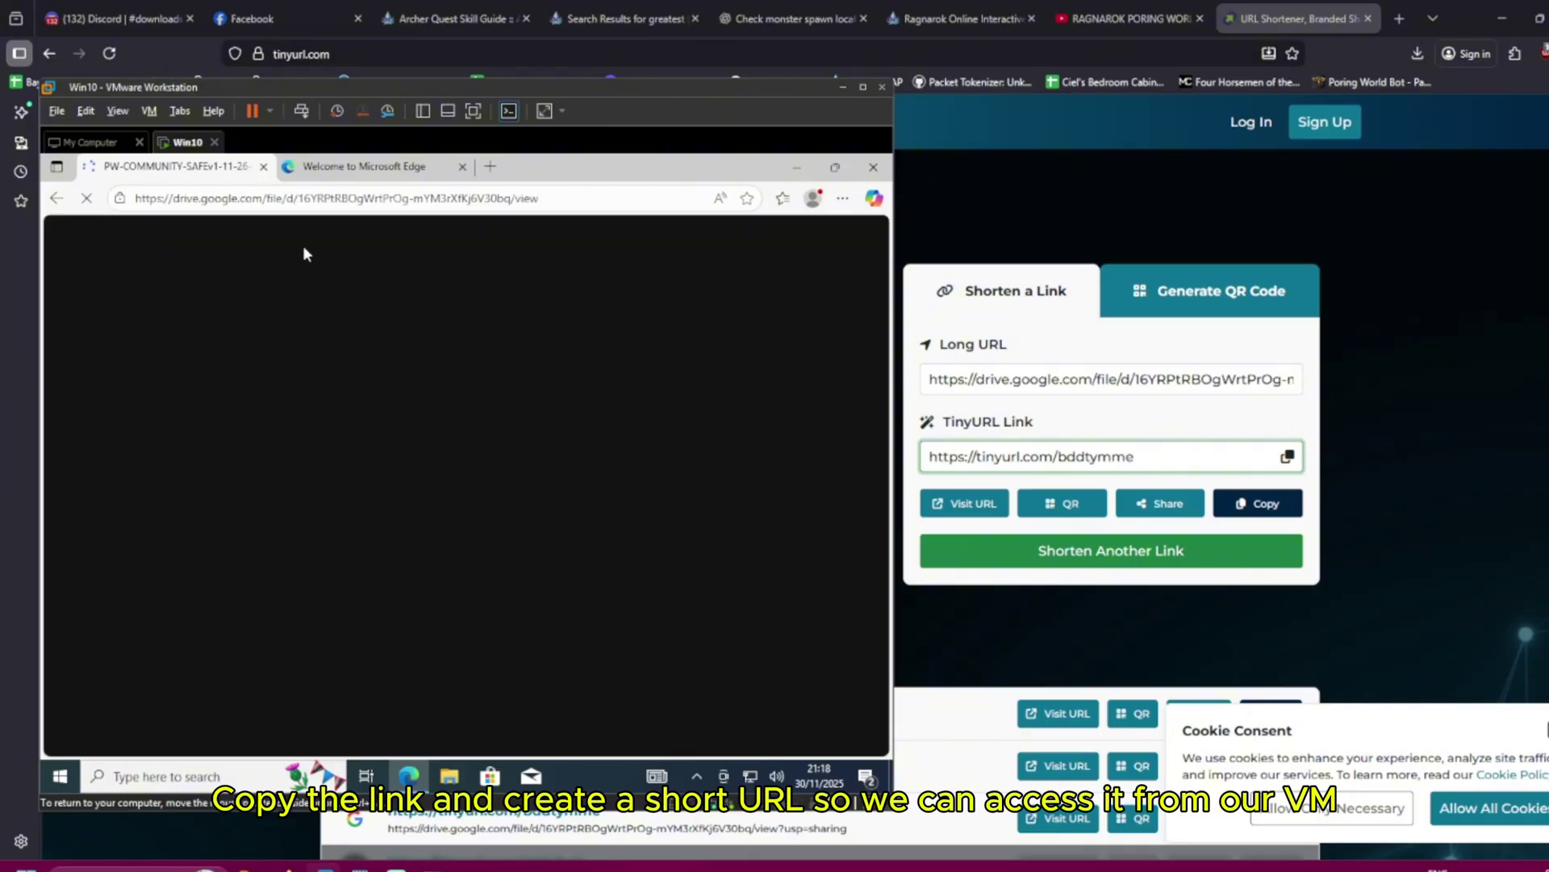
click(496, 504)
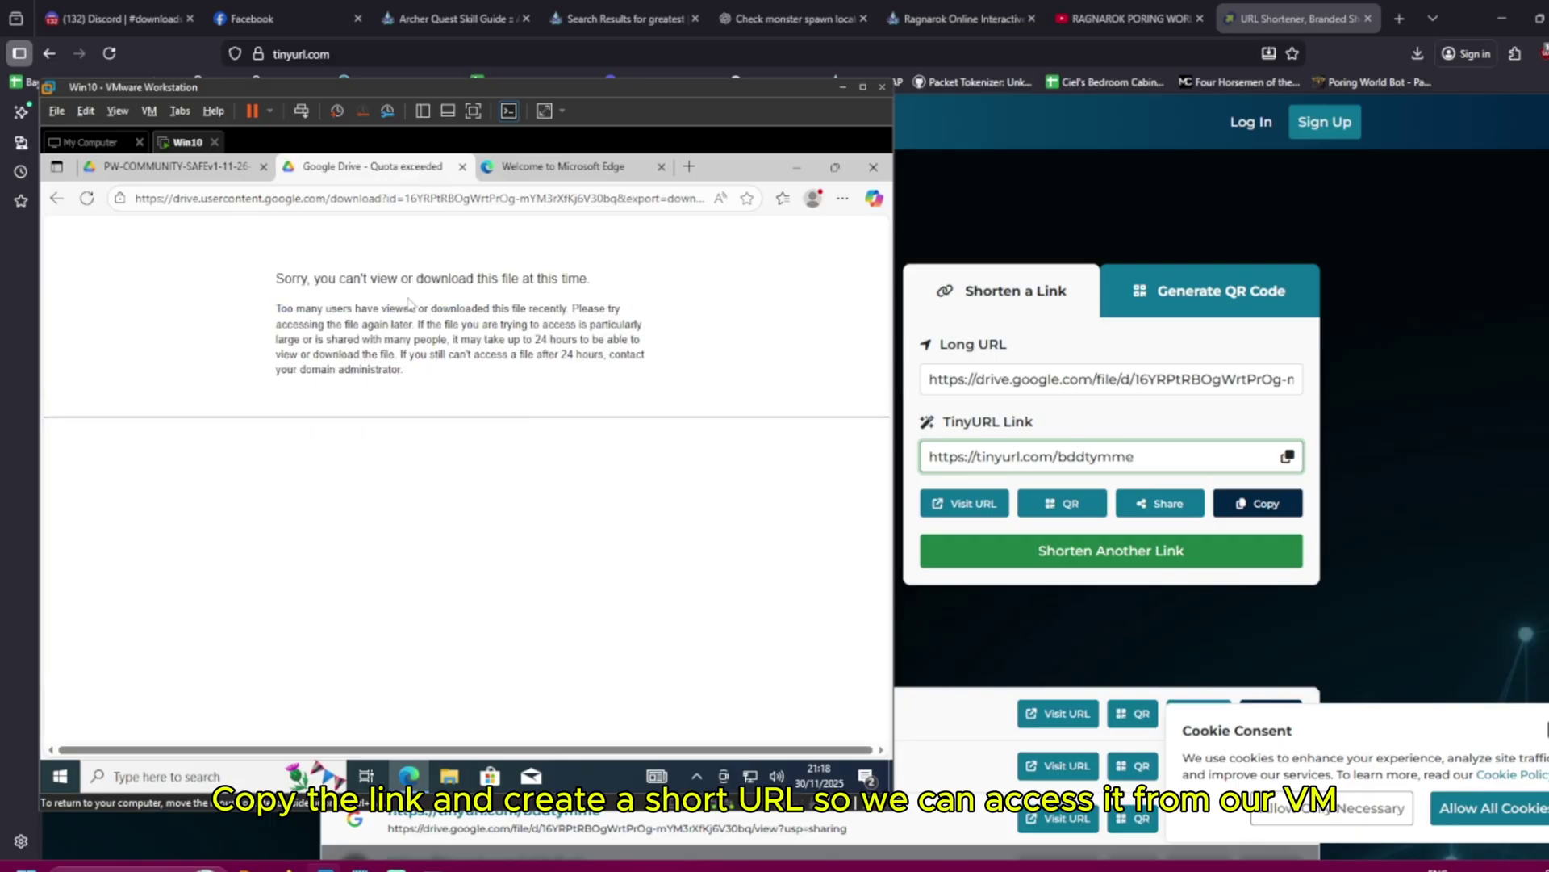
Read the quota-exceeded error and check which profile Edge is signed into
drag(410, 304, 356, 308)
click(444, 379)
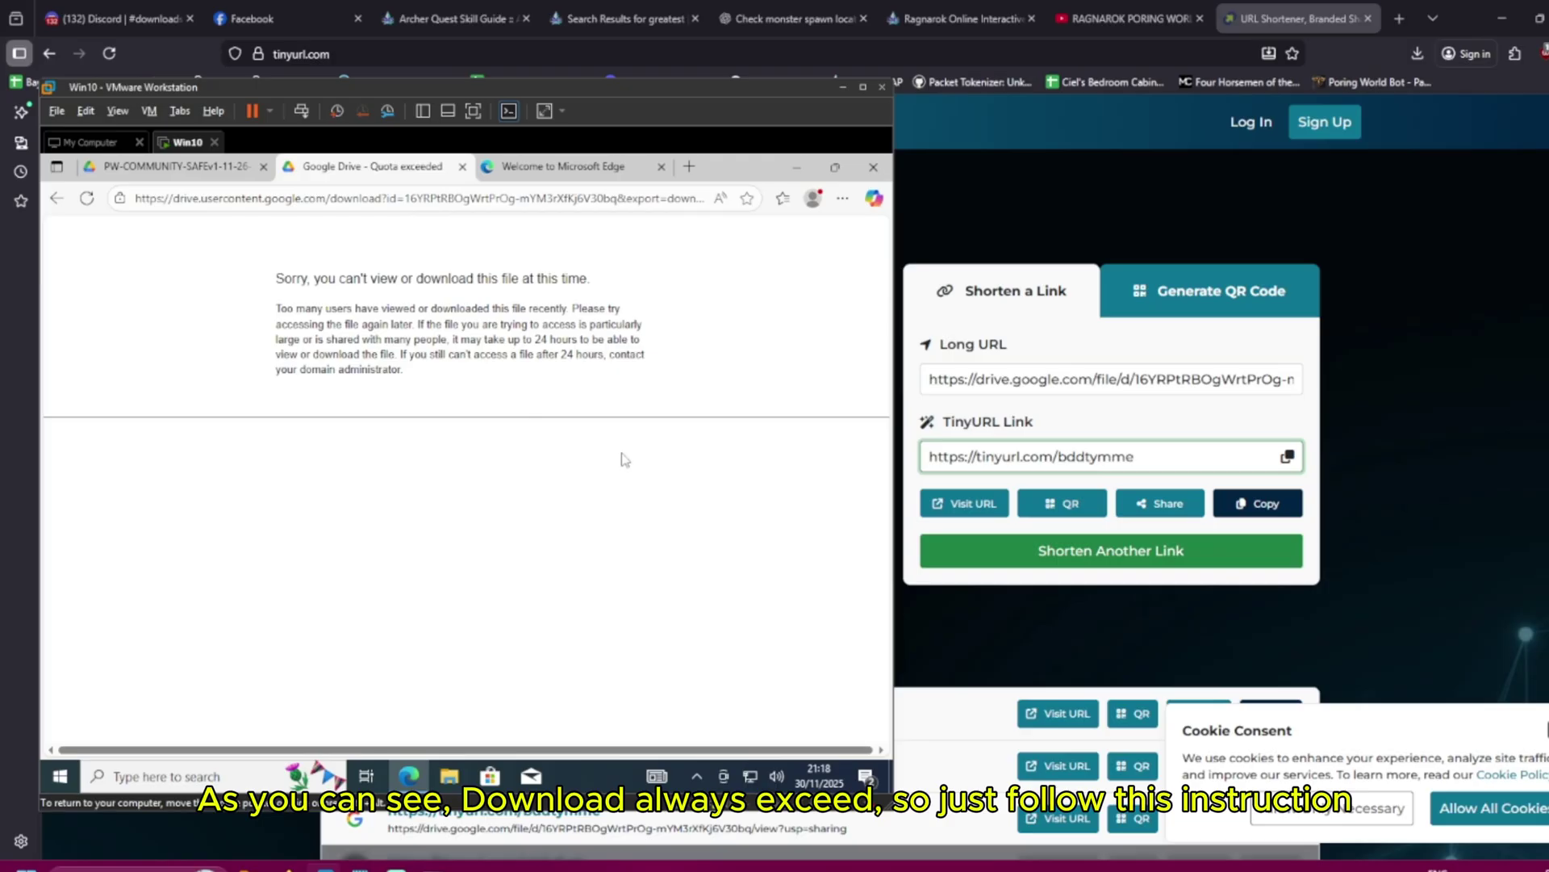
click(813, 198)
click(401, 384)
Sign in via gmail.com, reload the installer page, and begin adding it to Drive through Organize
click(613, 166)
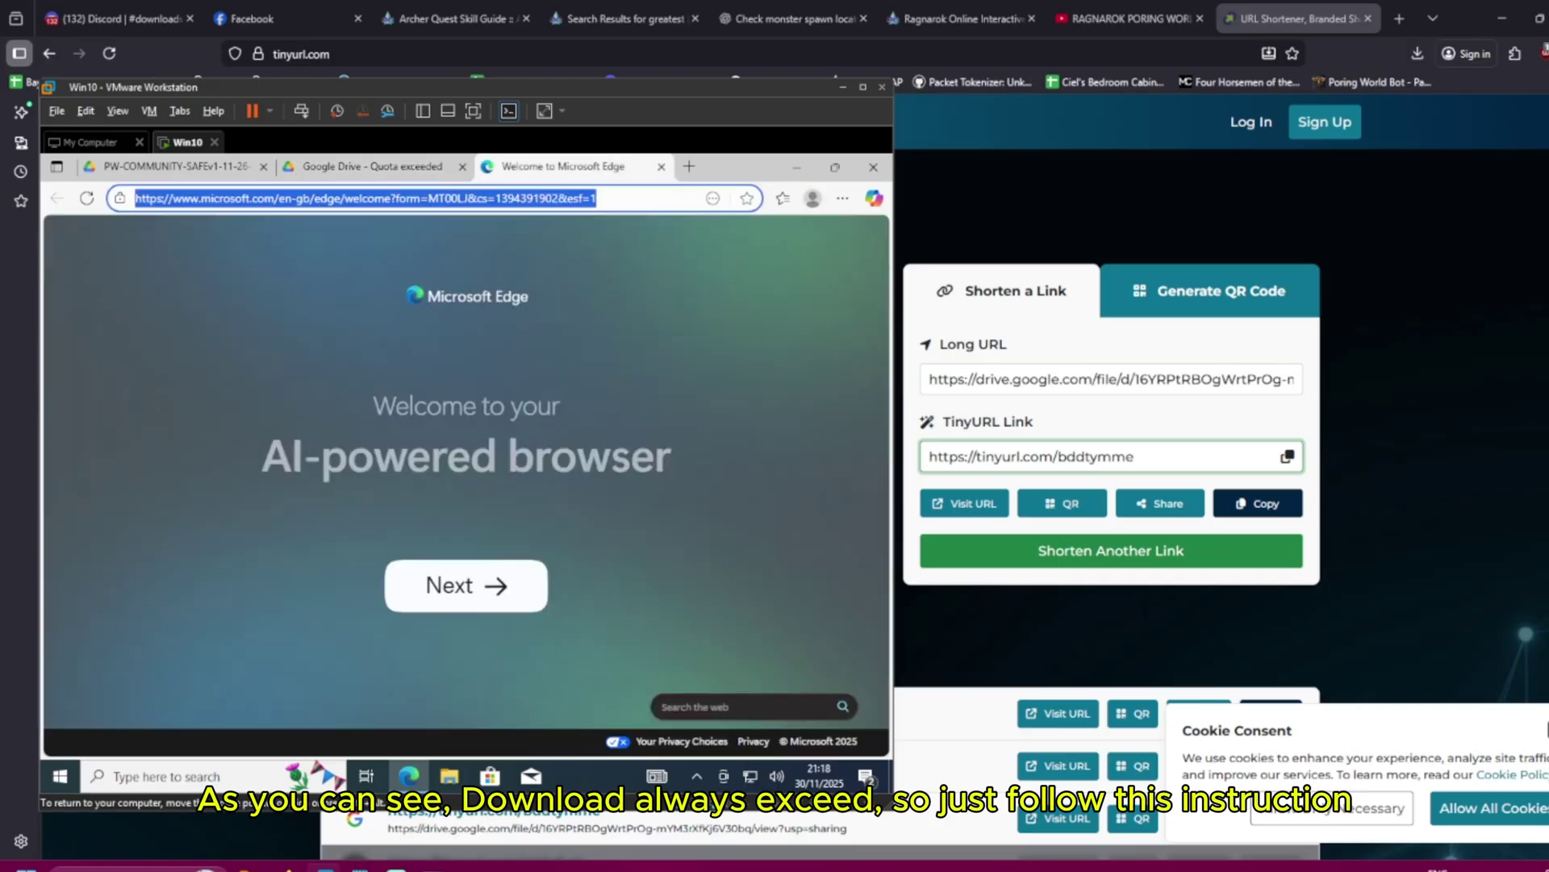
text(gmail.com)
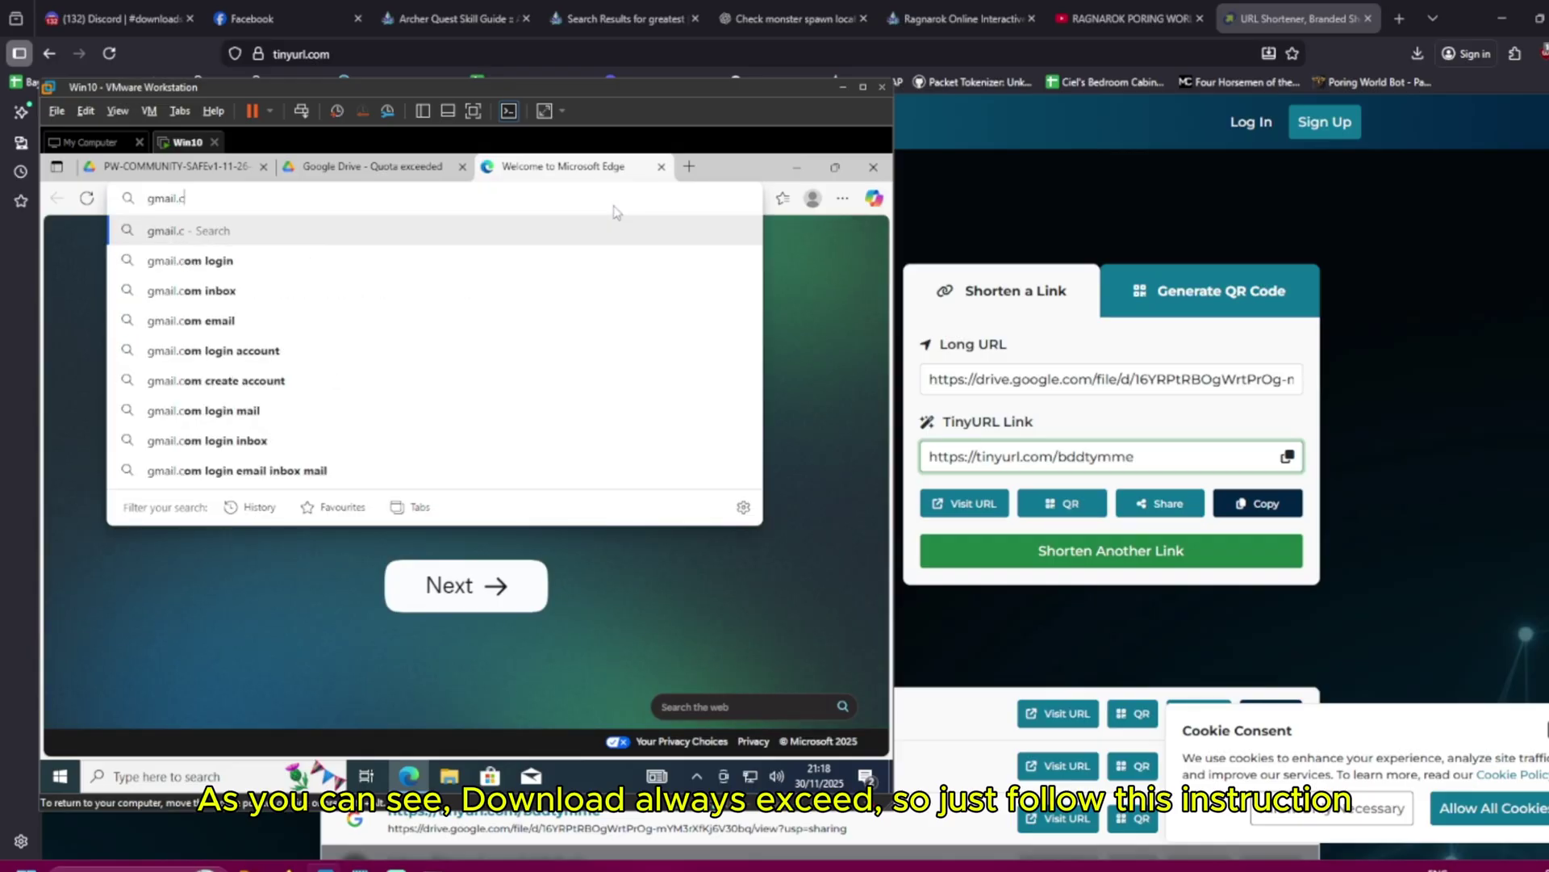
key(Return)
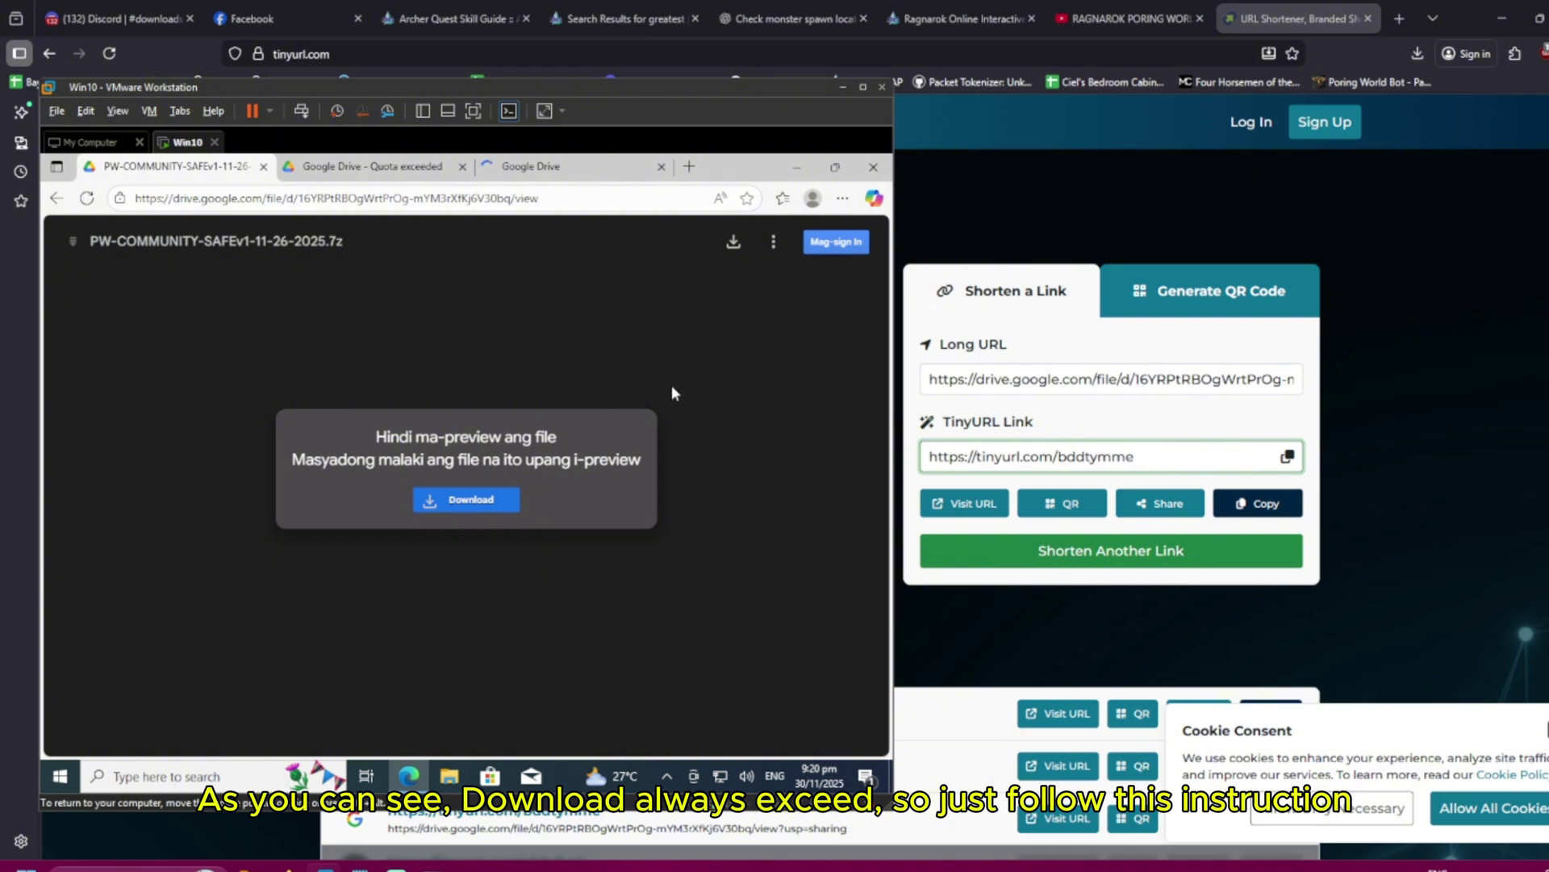
click(86, 198)
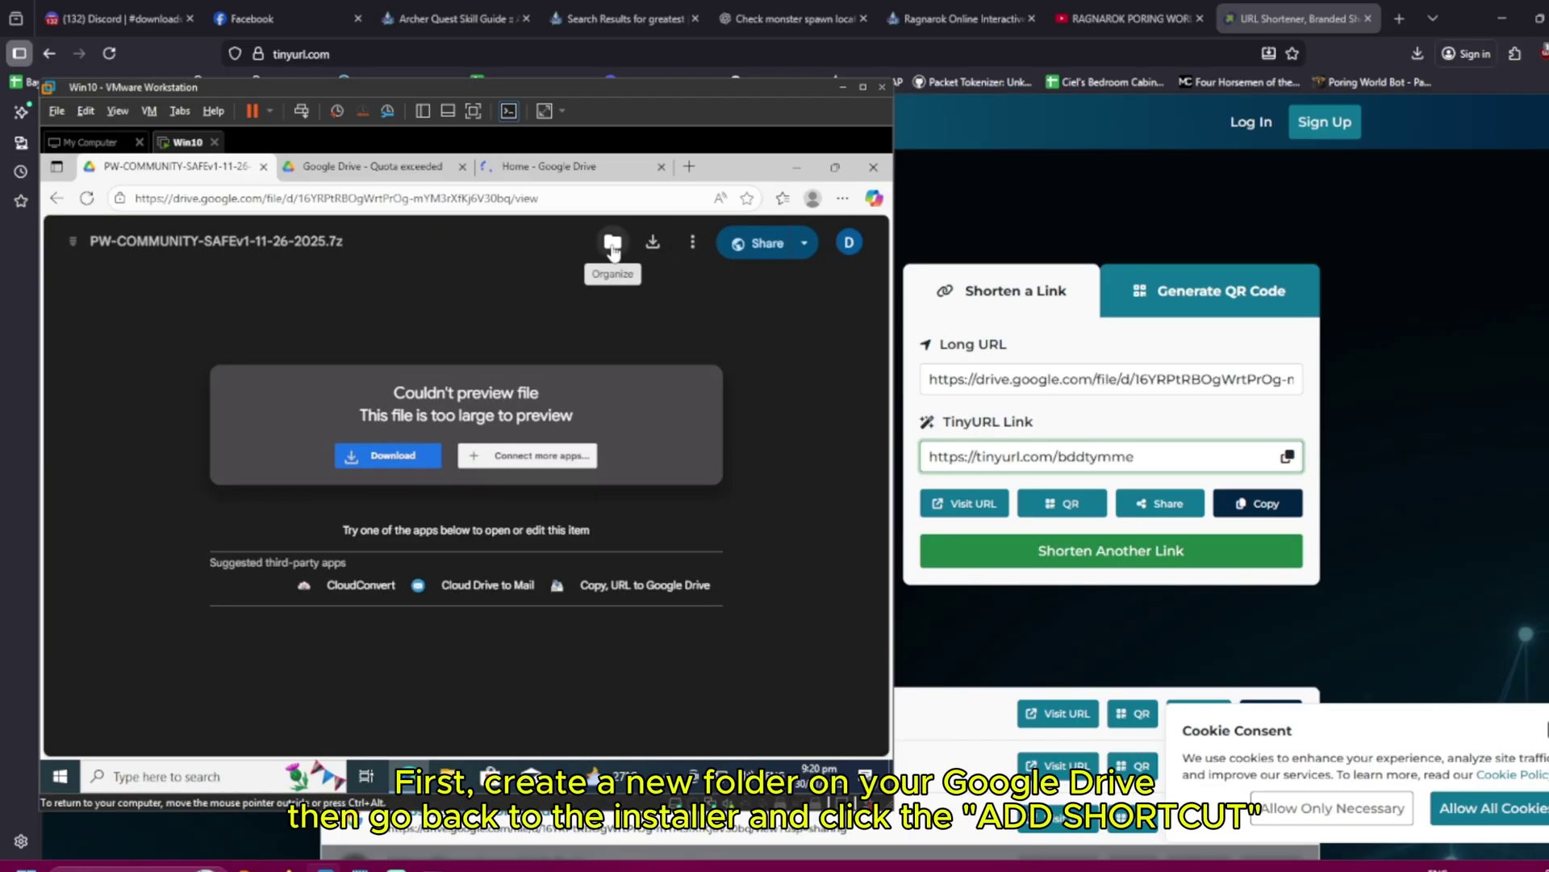
click(613, 245)
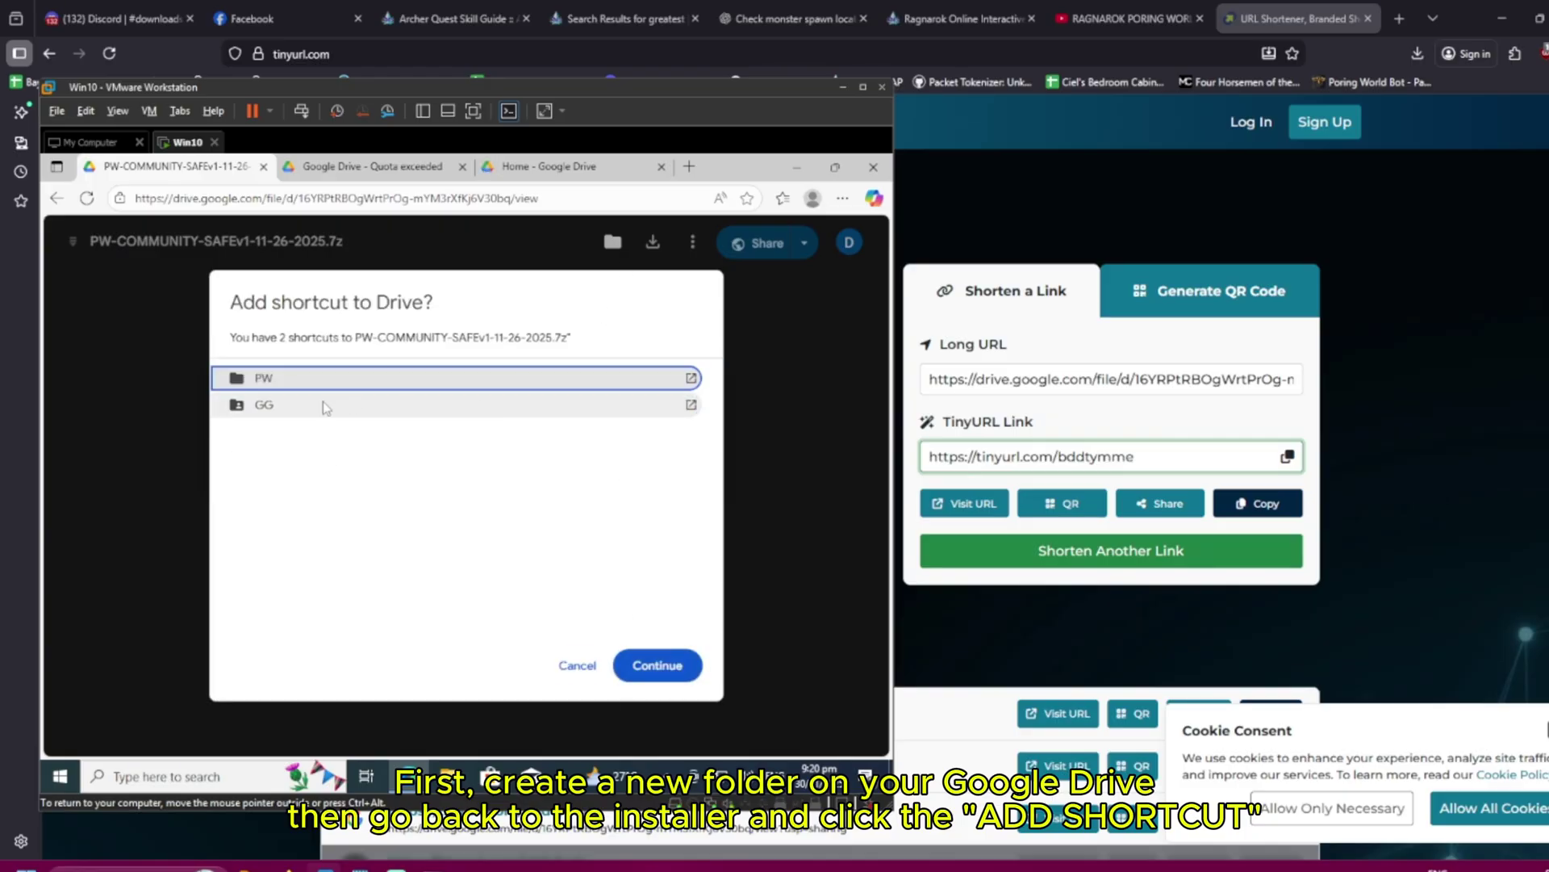
click(678, 677)
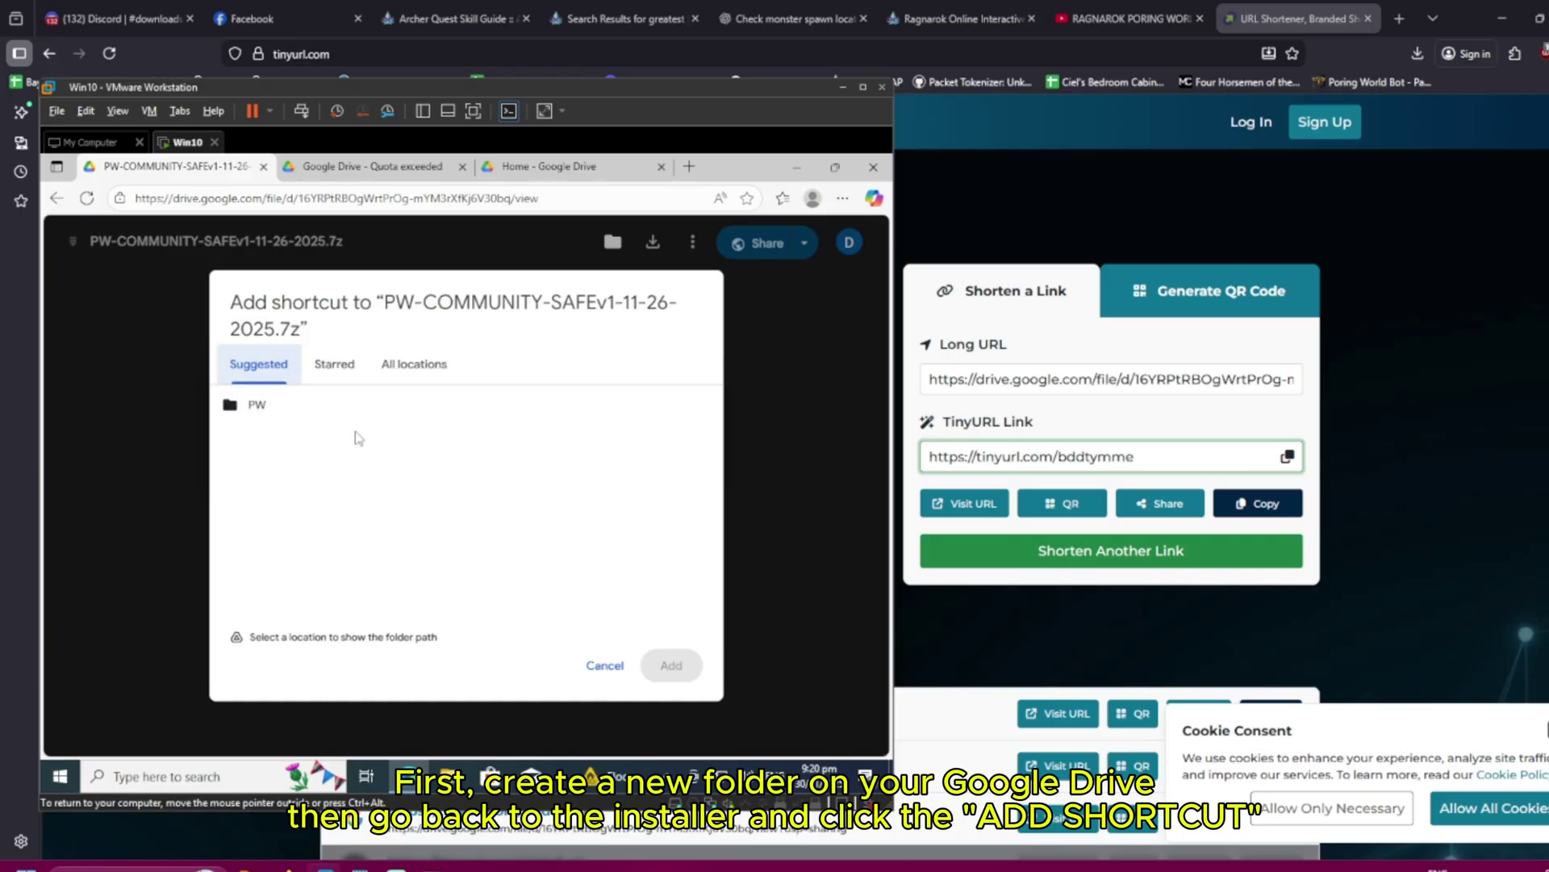
Create a new folder in Drive through New > New folder
click(517, 167)
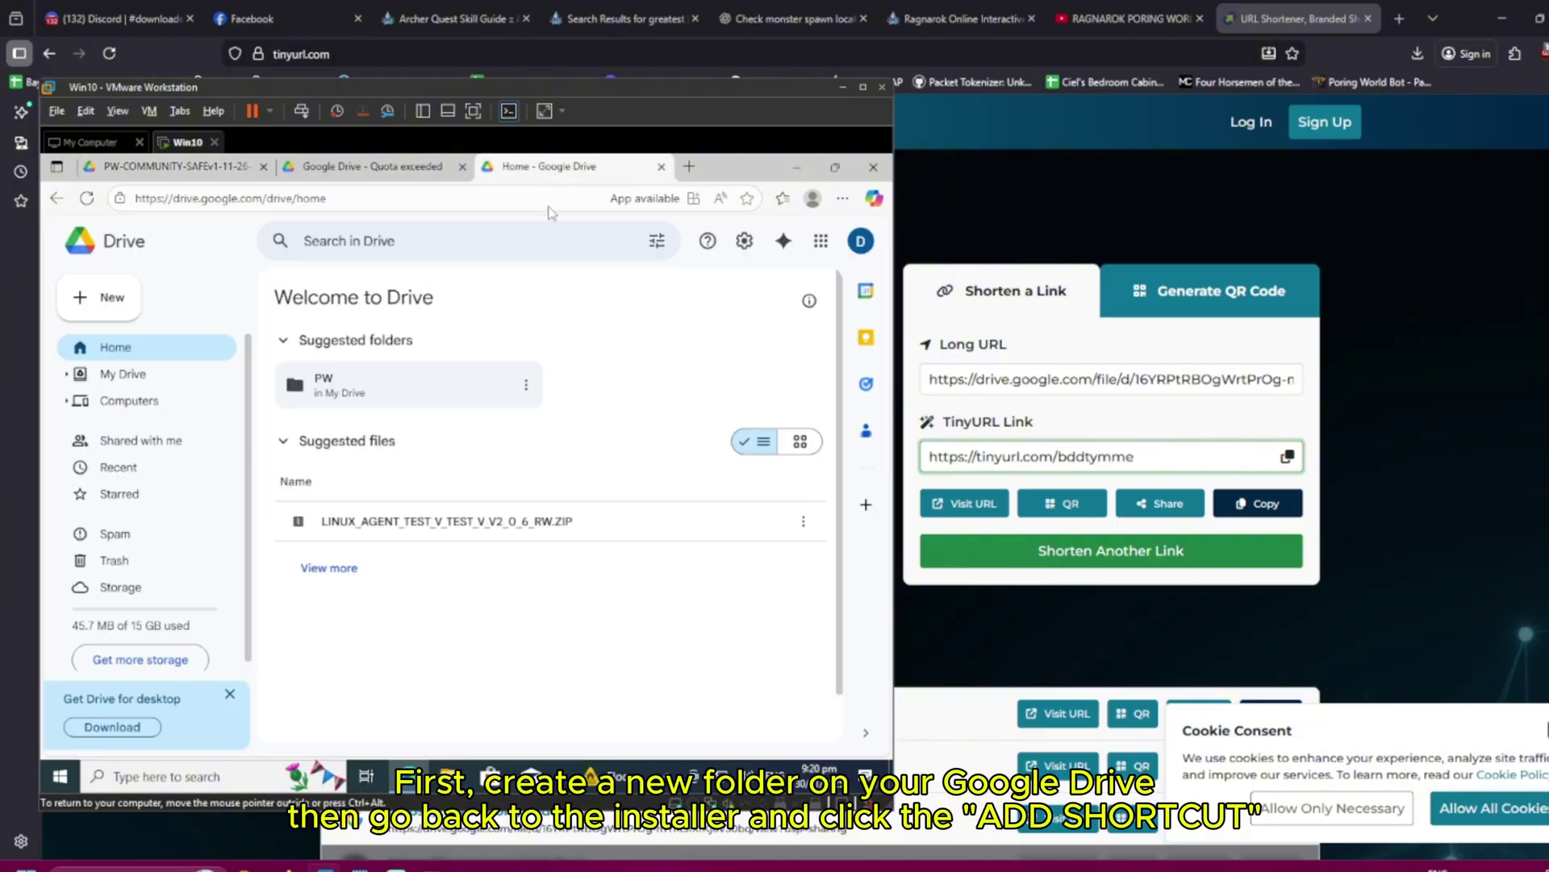
click(119, 305)
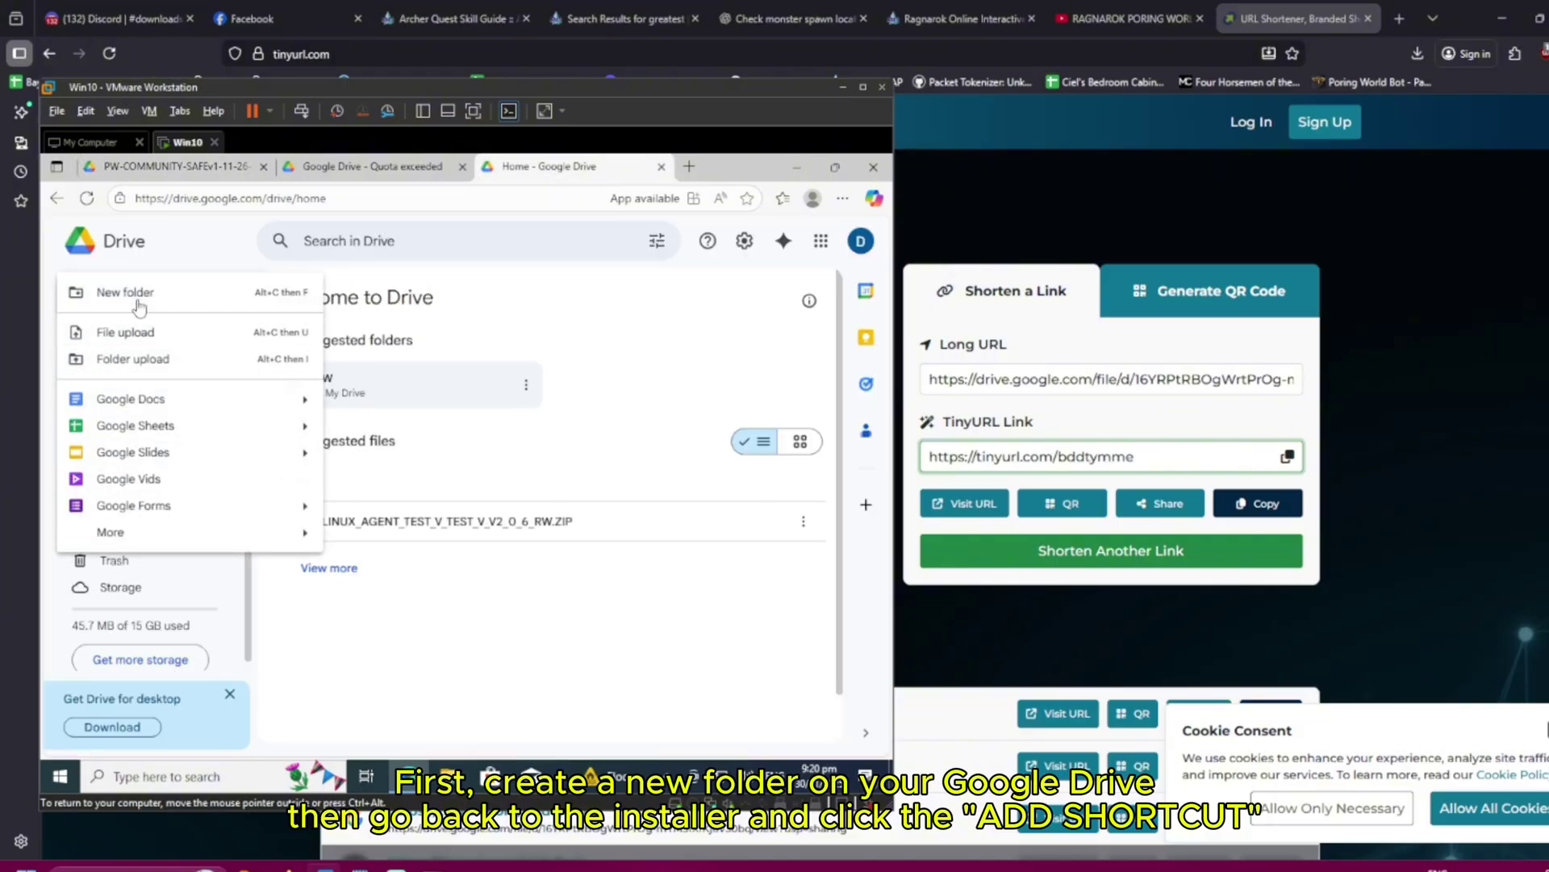
click(137, 295)
text(test)
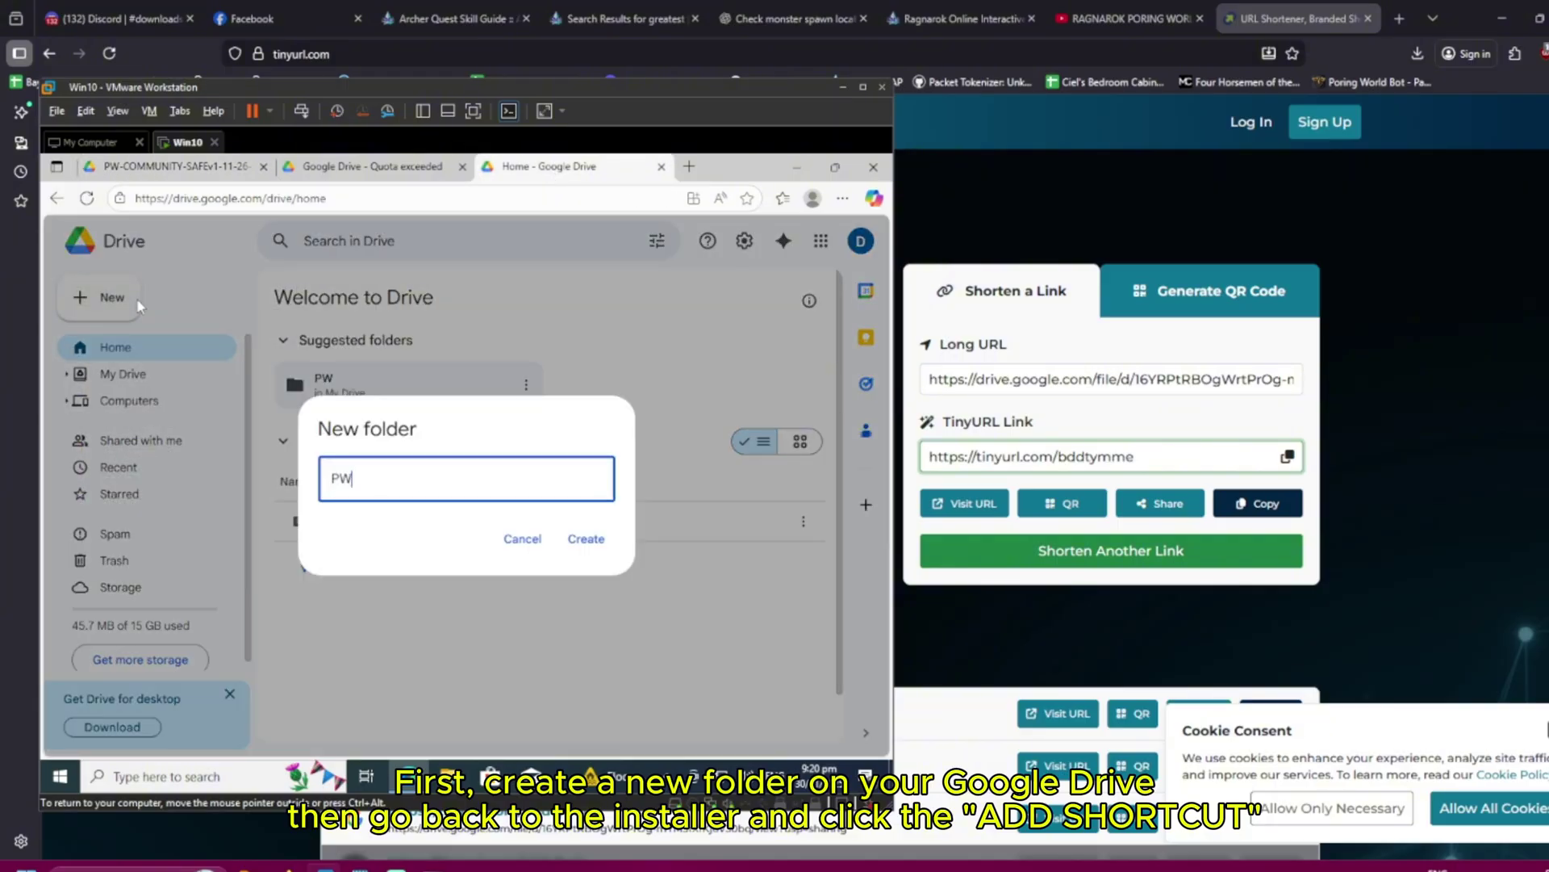
key(Return)
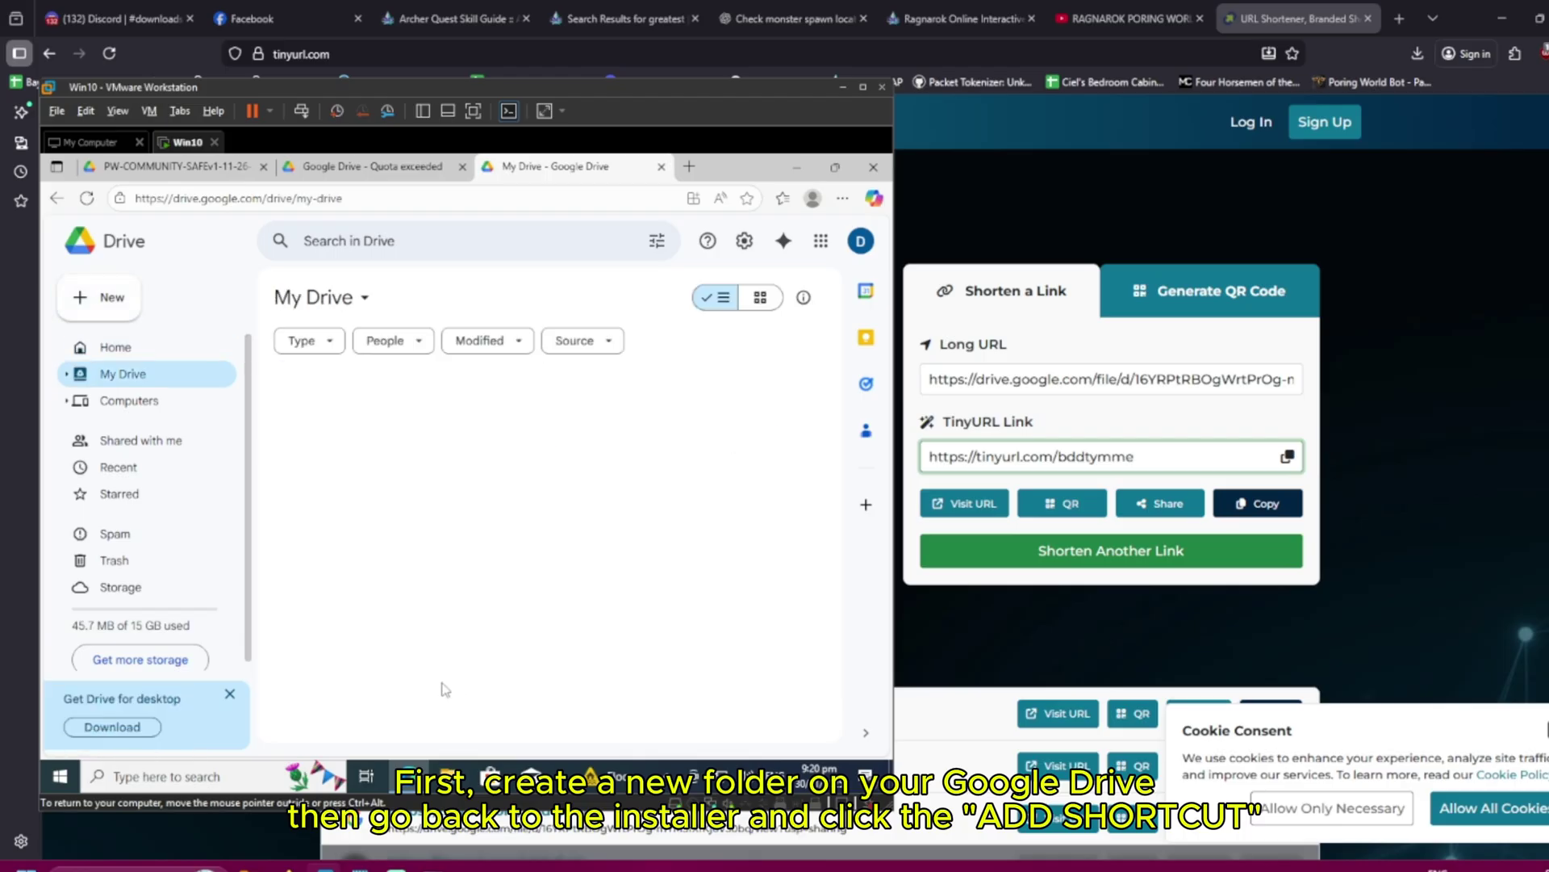
Add a shortcut to PW-COMMUNITY-SAFEv1-11-26-2025.7z in the PW2 folder and open PW2 to verify
click(363, 167)
click(149, 171)
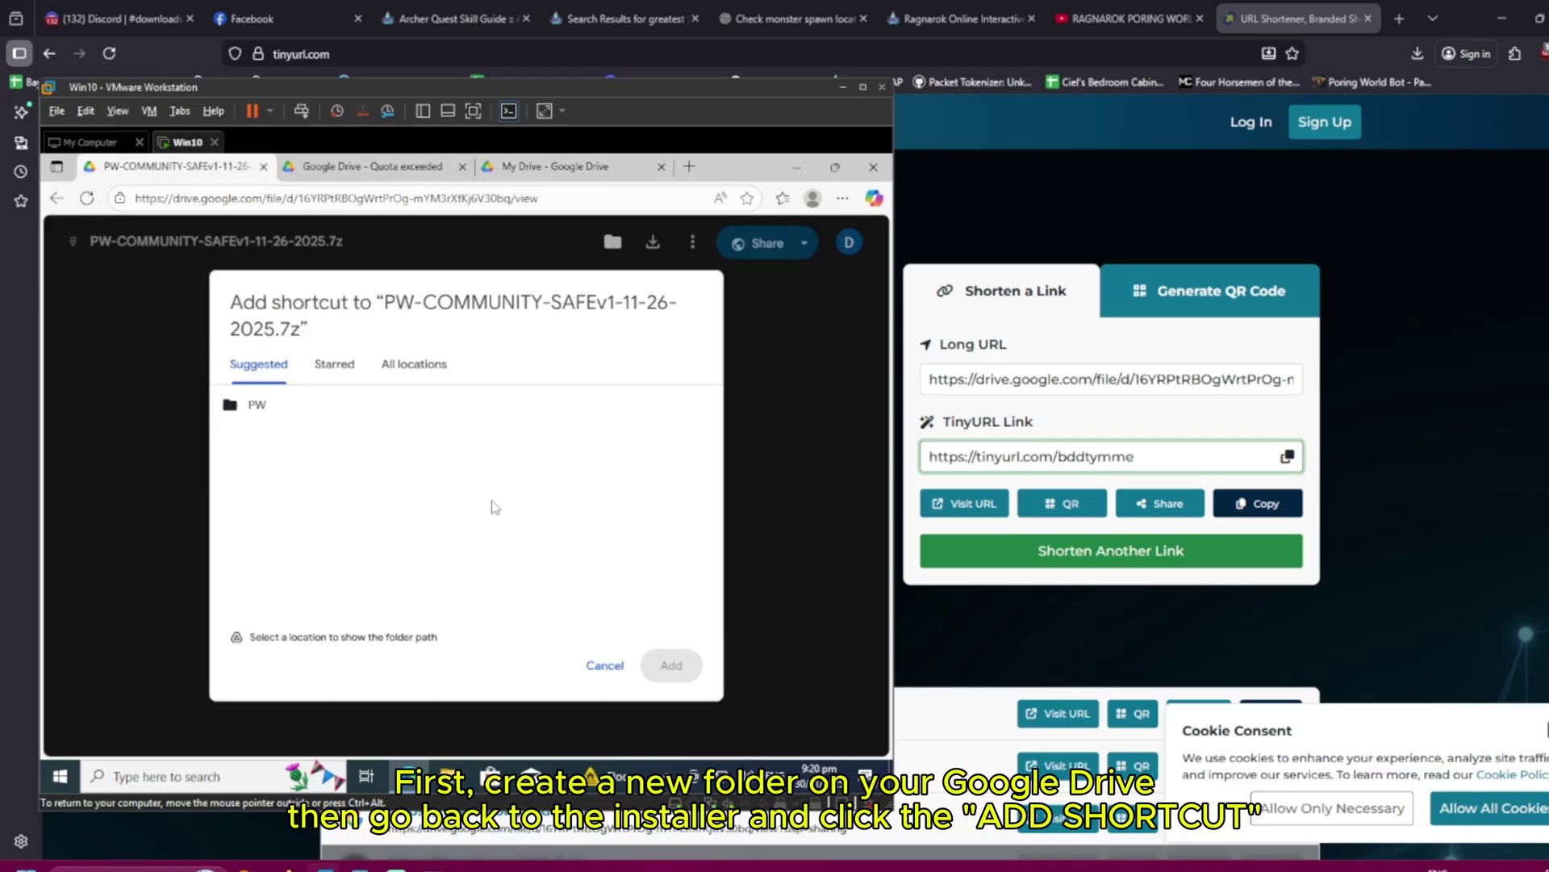
click(599, 660)
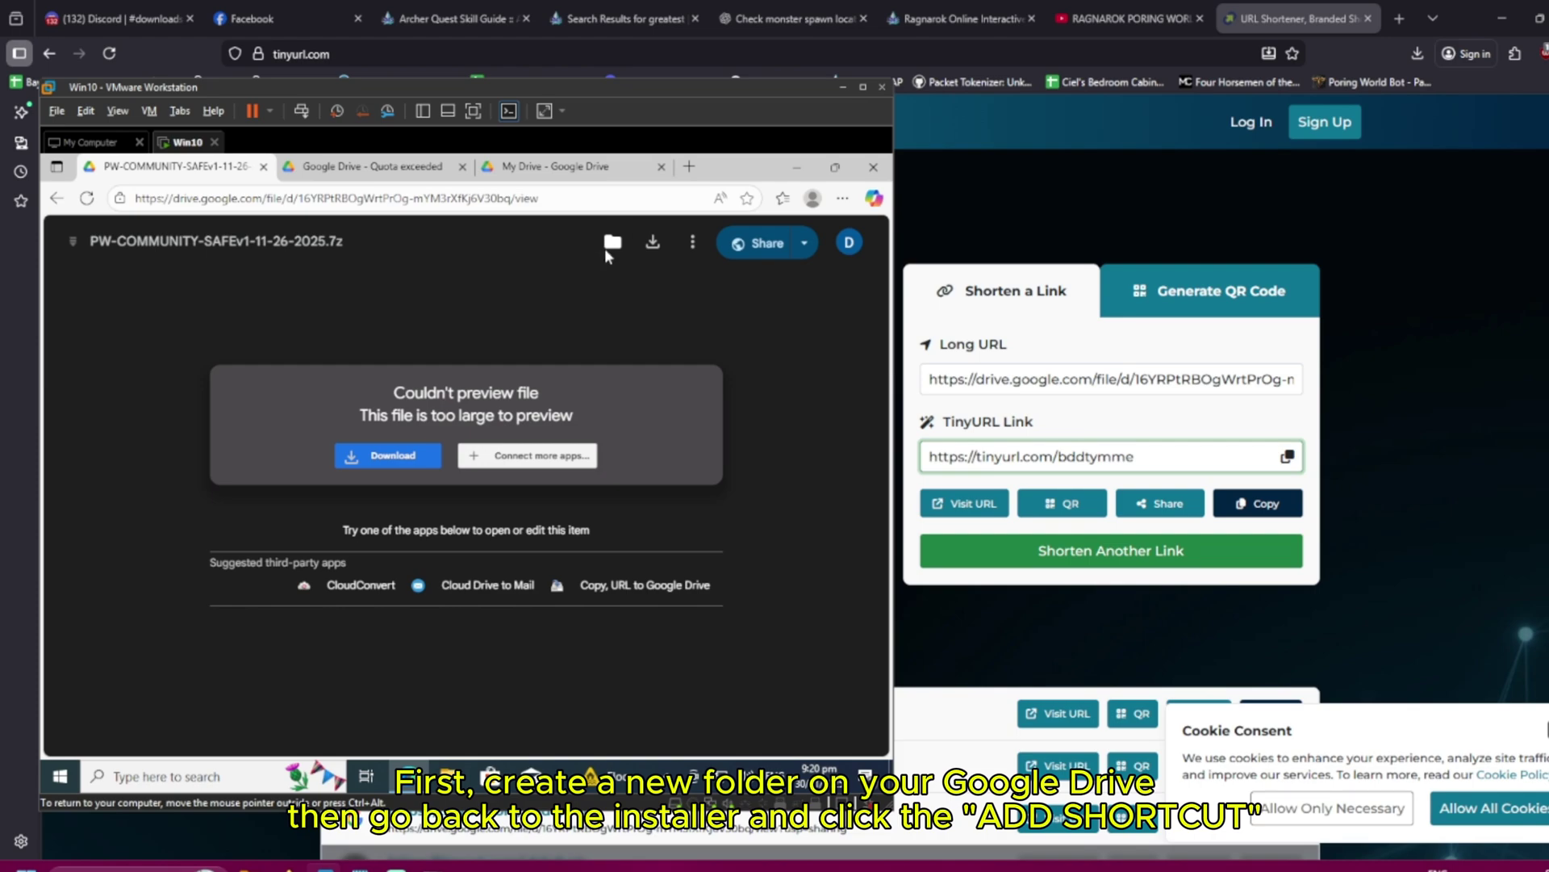
click(613, 242)
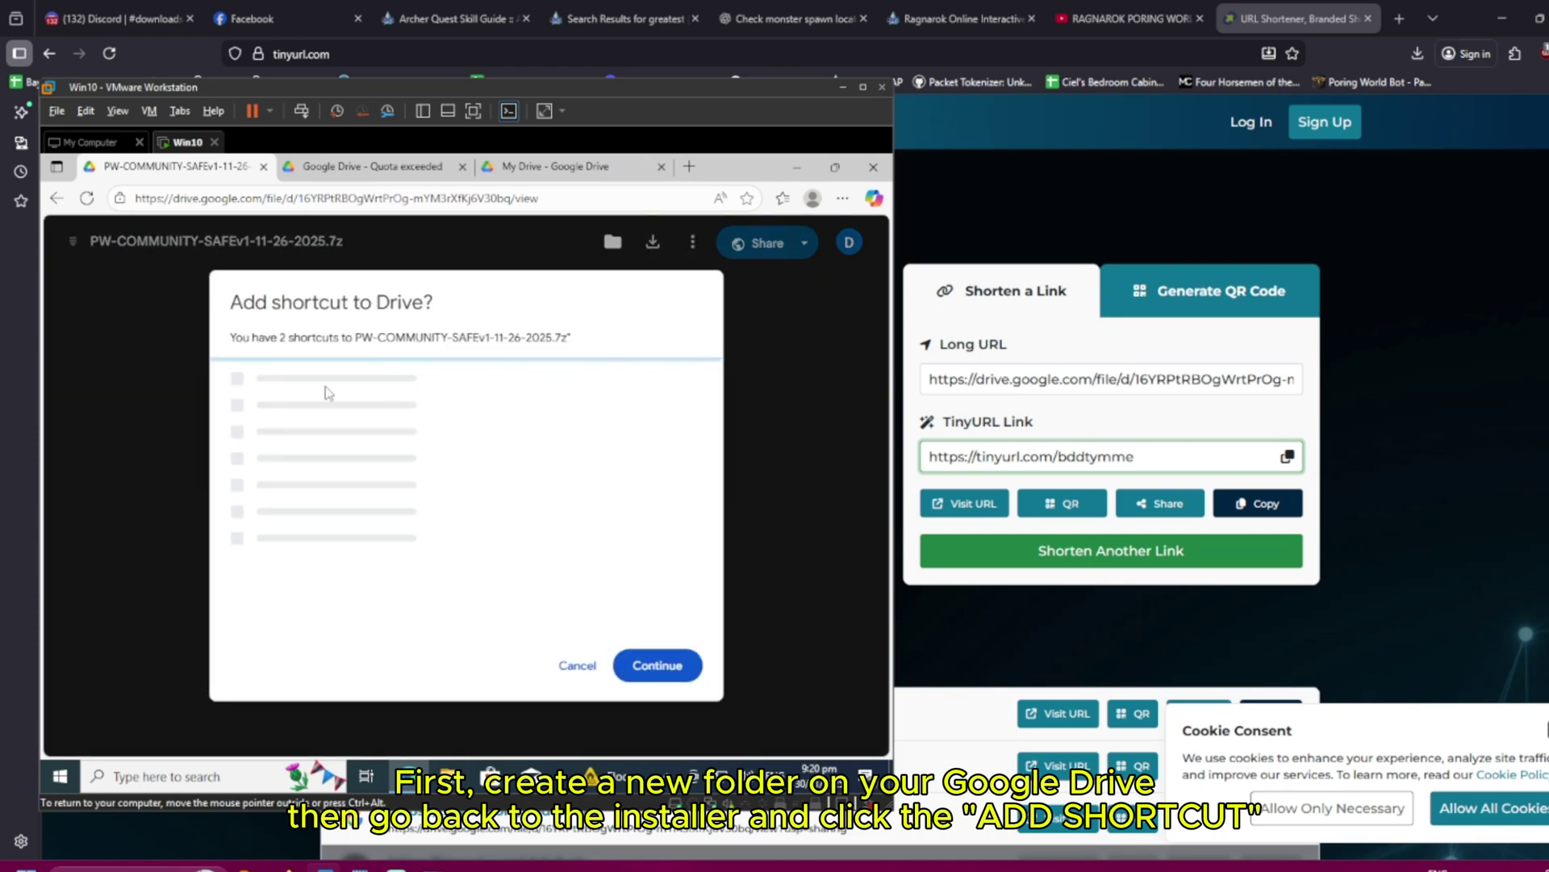
click(331, 384)
click(635, 682)
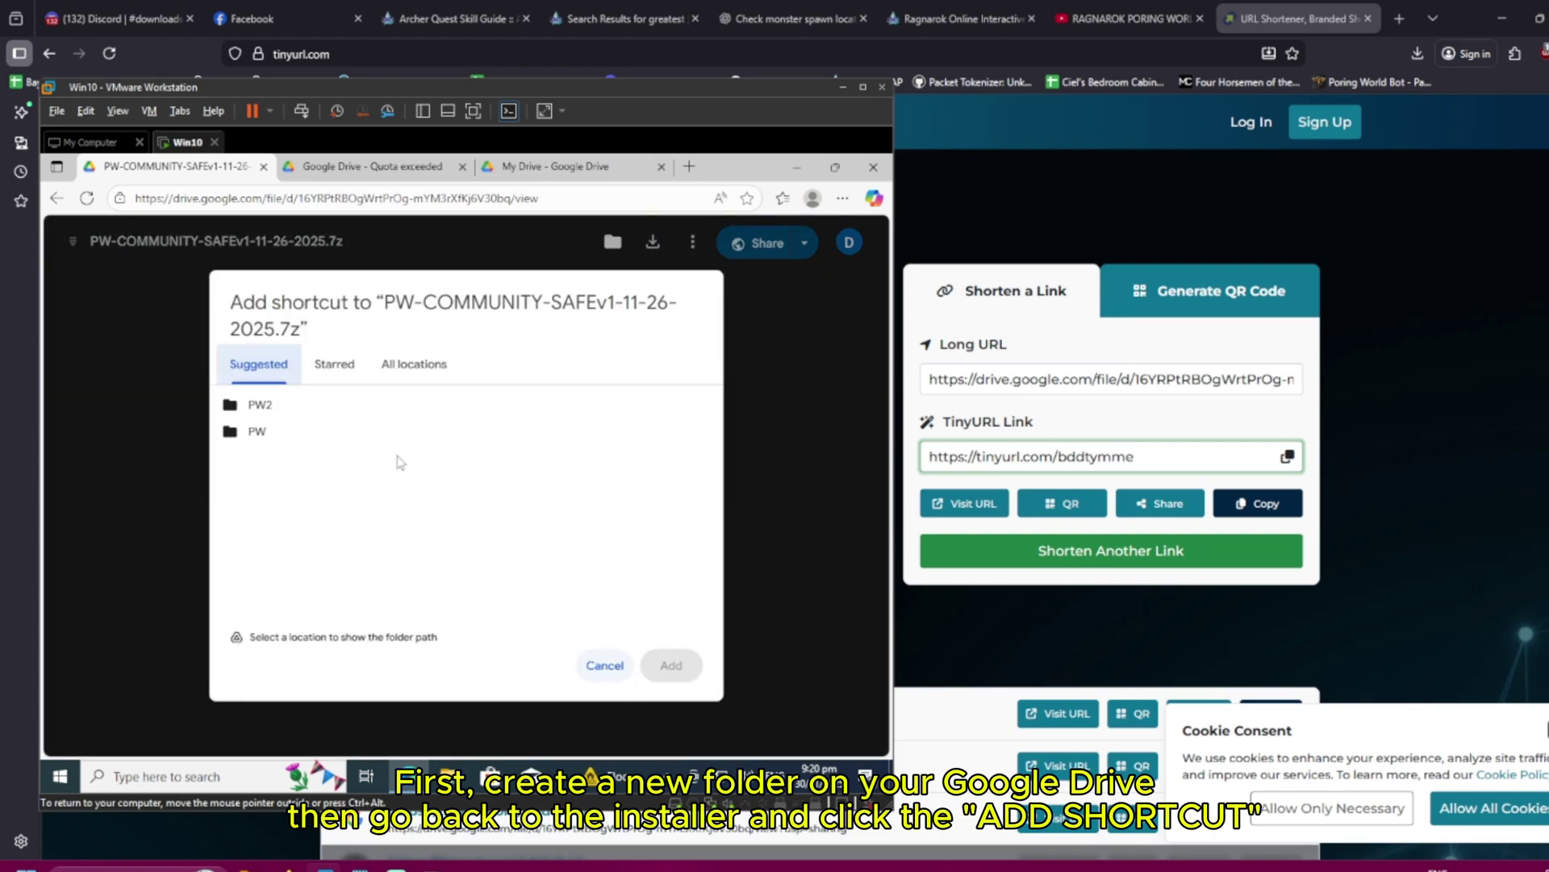
click(298, 405)
click(673, 665)
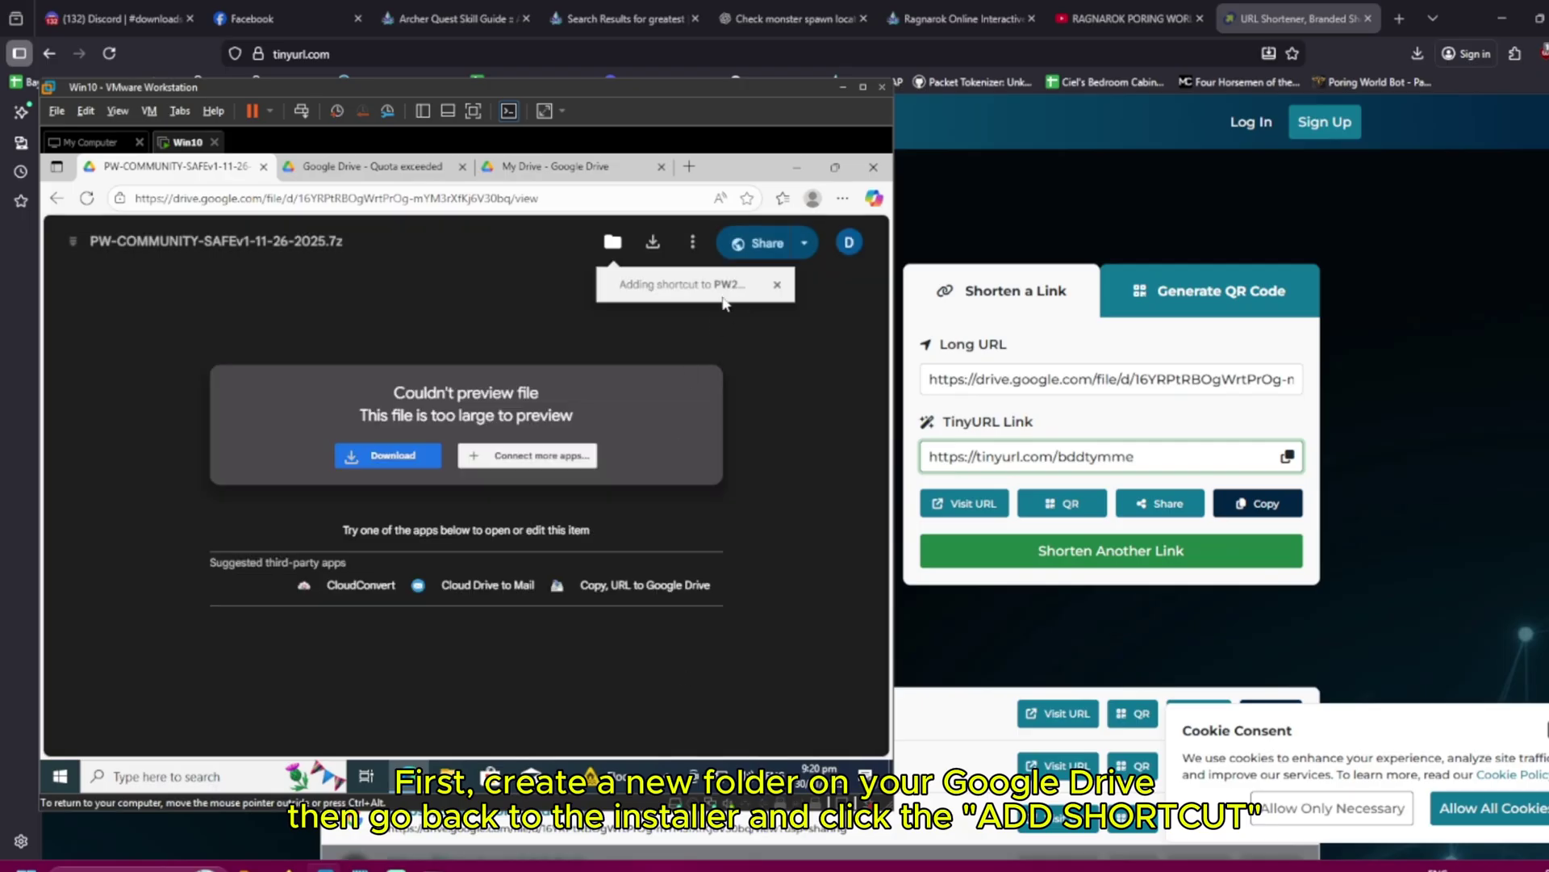
click(598, 171)
double_click(351, 475)
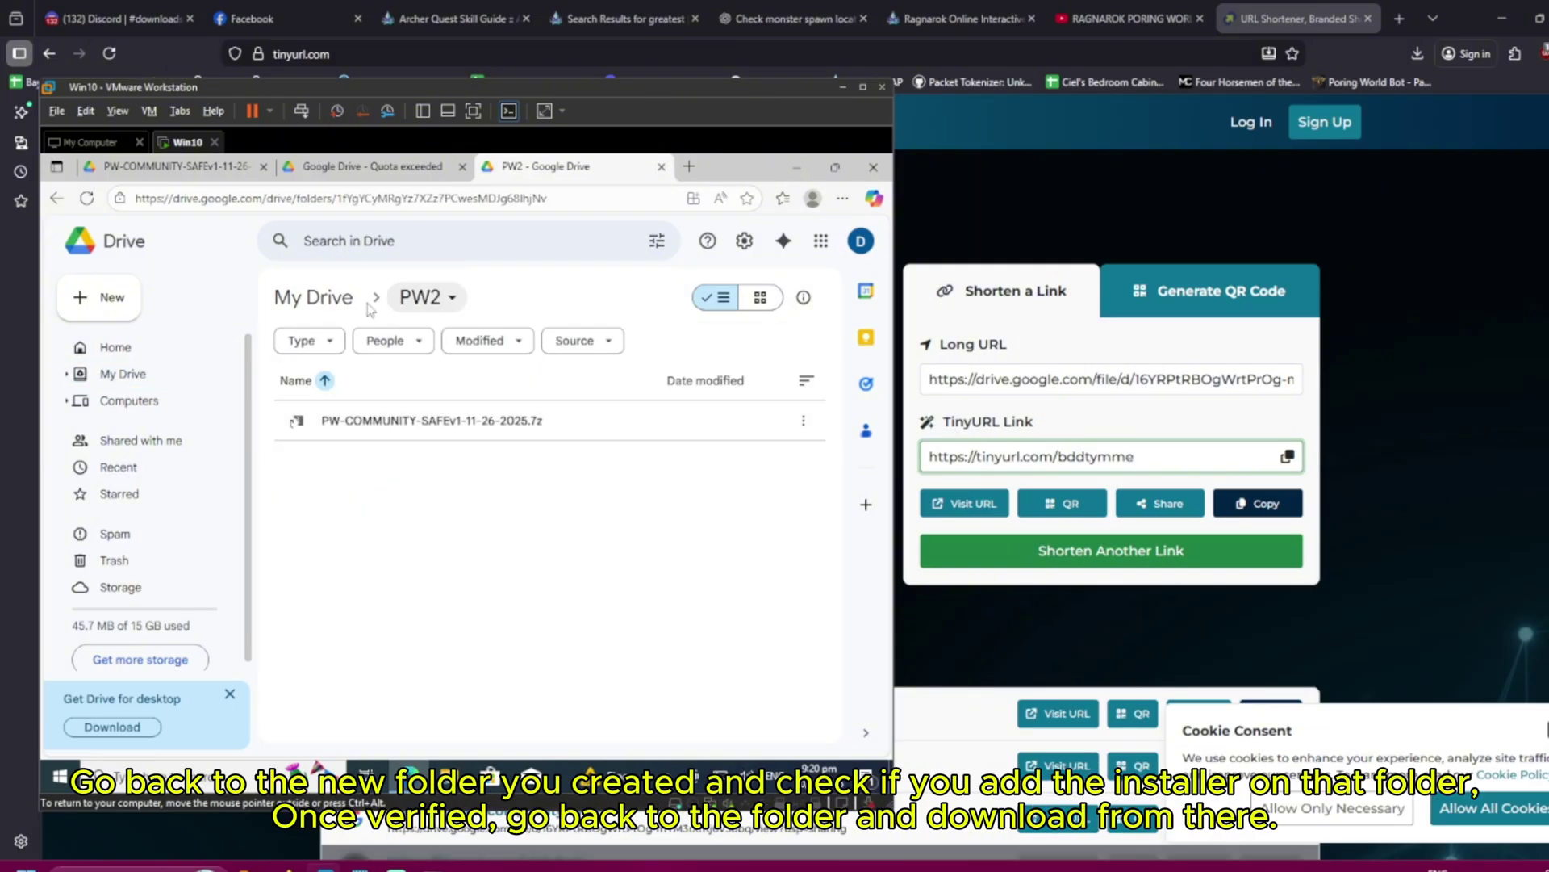
Download the PW2 folder as a zip from its three-dot menu in My Drive
click(314, 297)
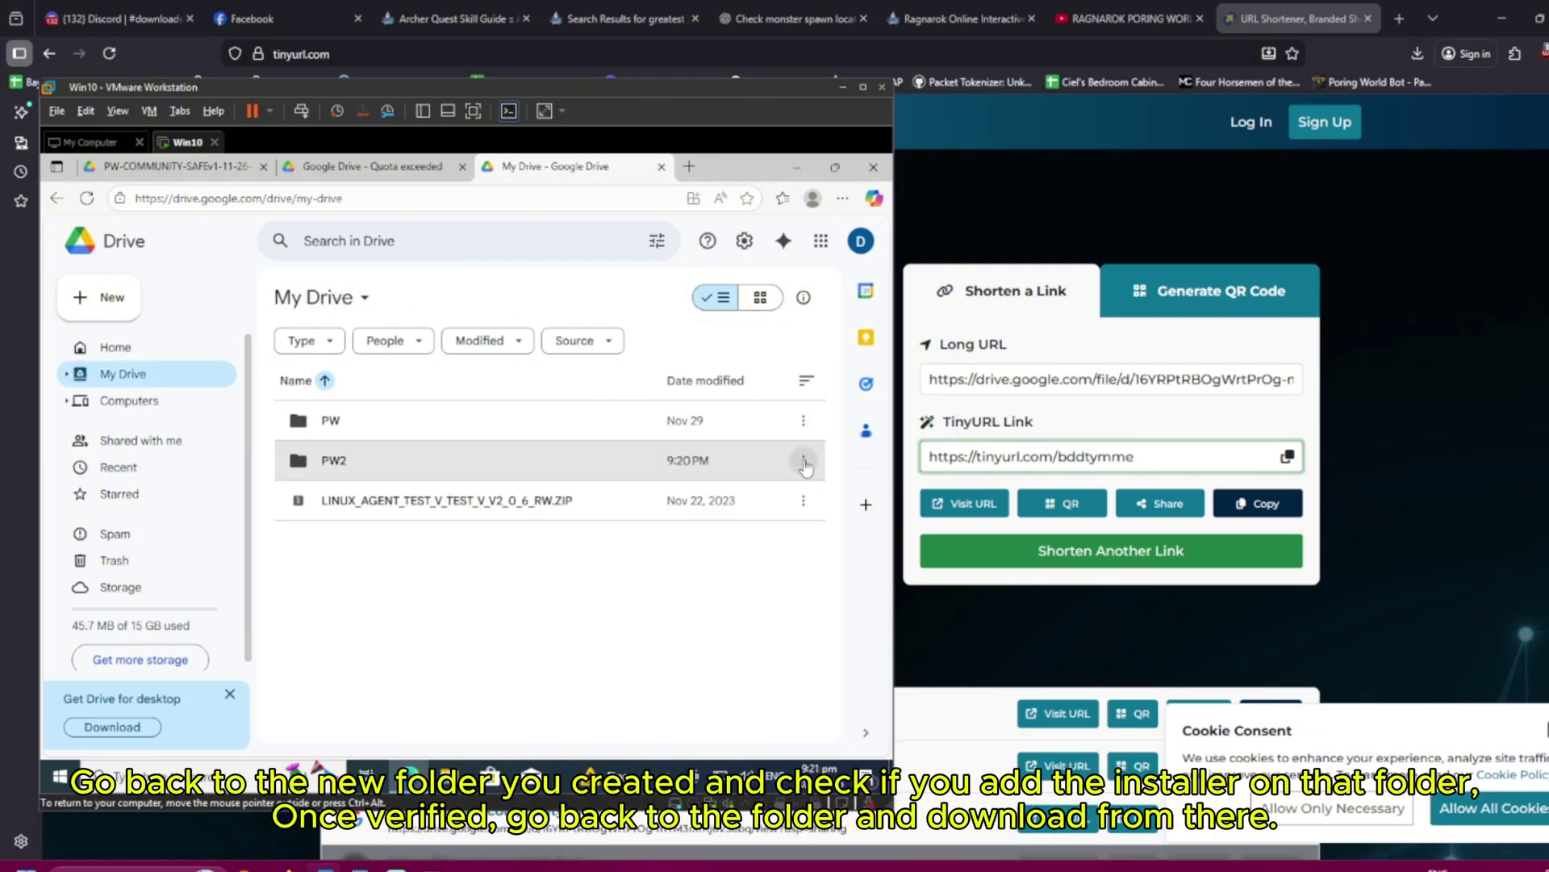
click(803, 460)
click(589, 496)
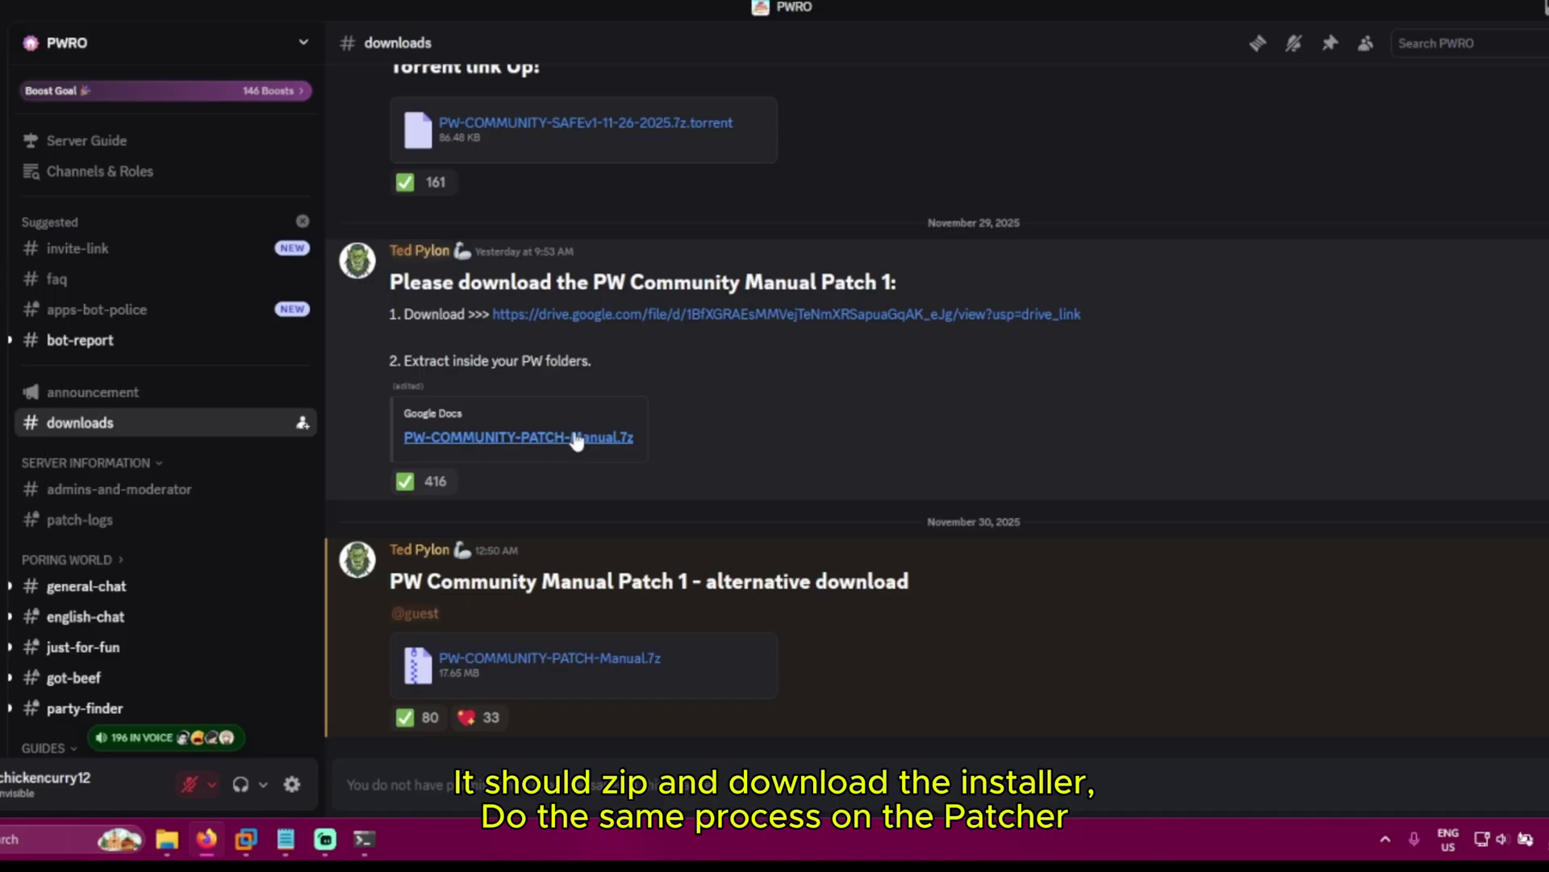
Follow the Manual Patch Drive link out of Discord, confirming Visit Site
click(593, 441)
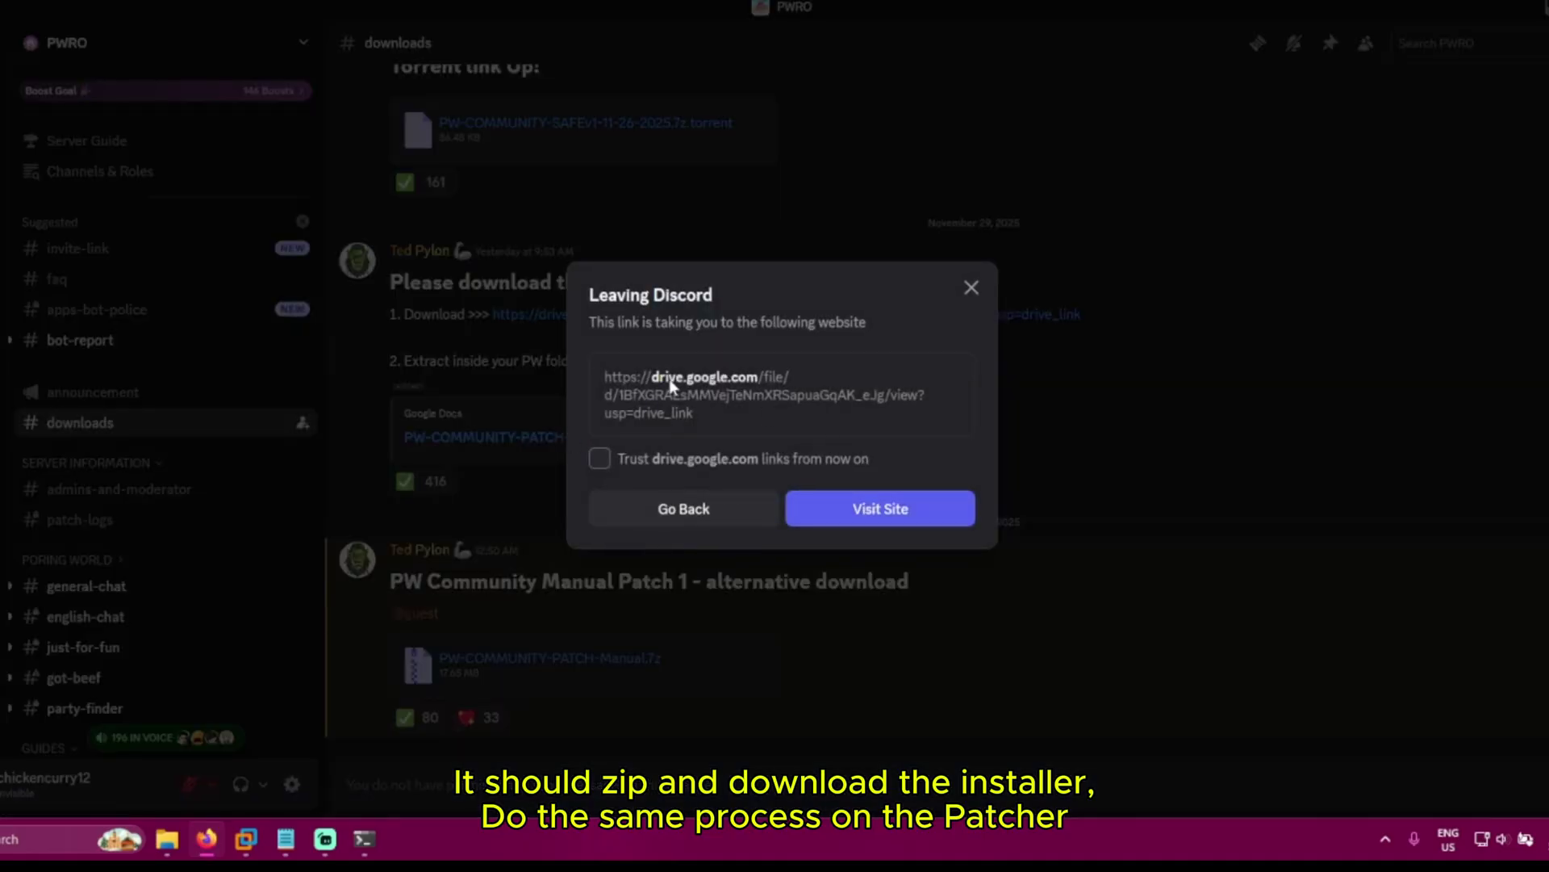
click(875, 520)
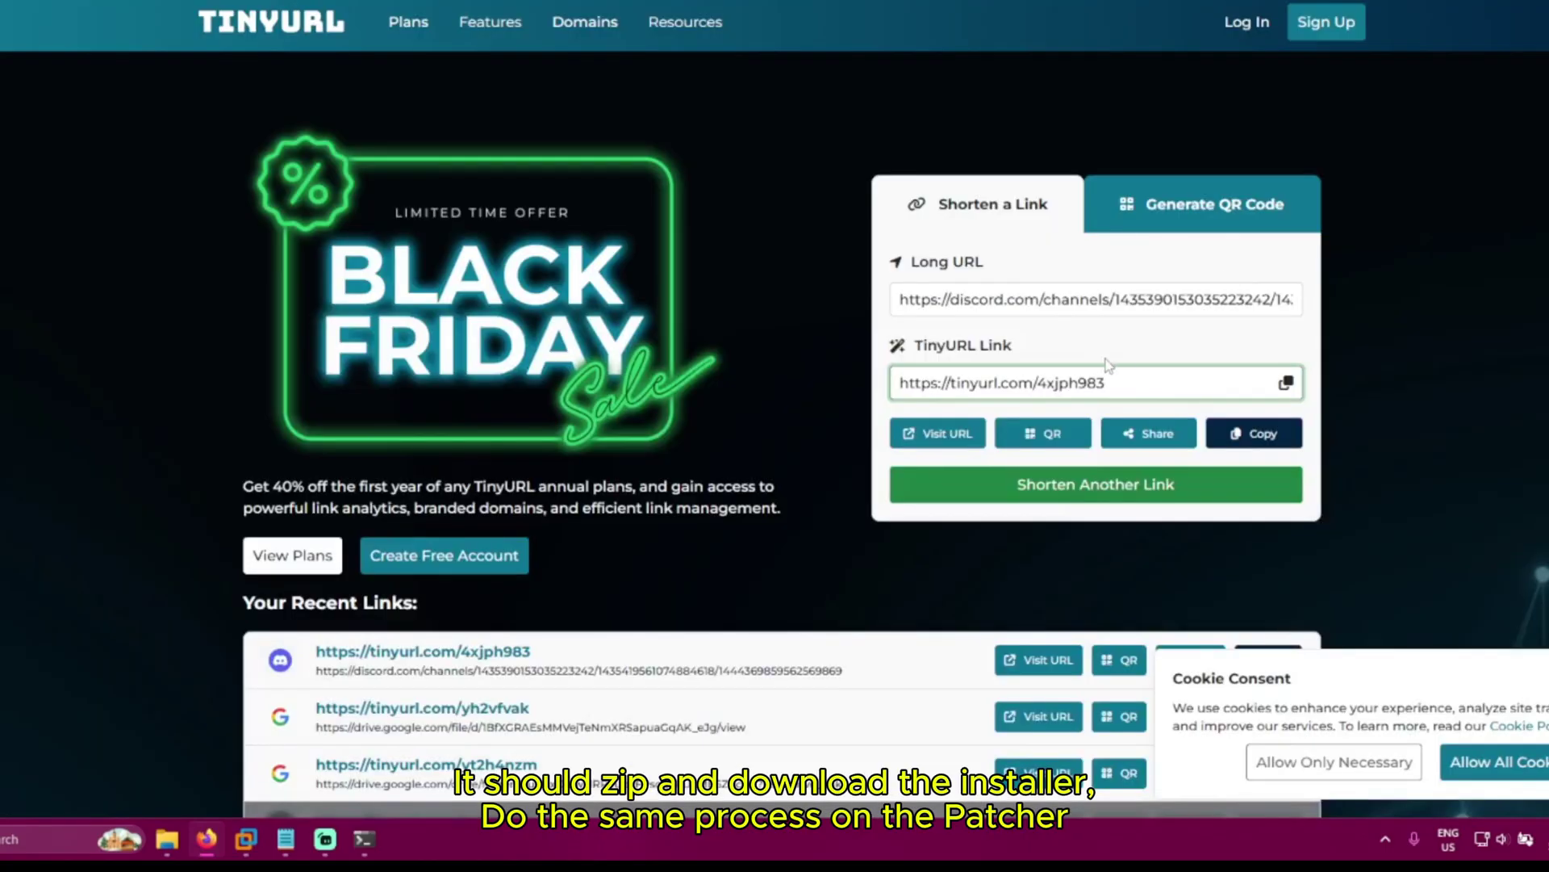
triple_click(1139, 314)
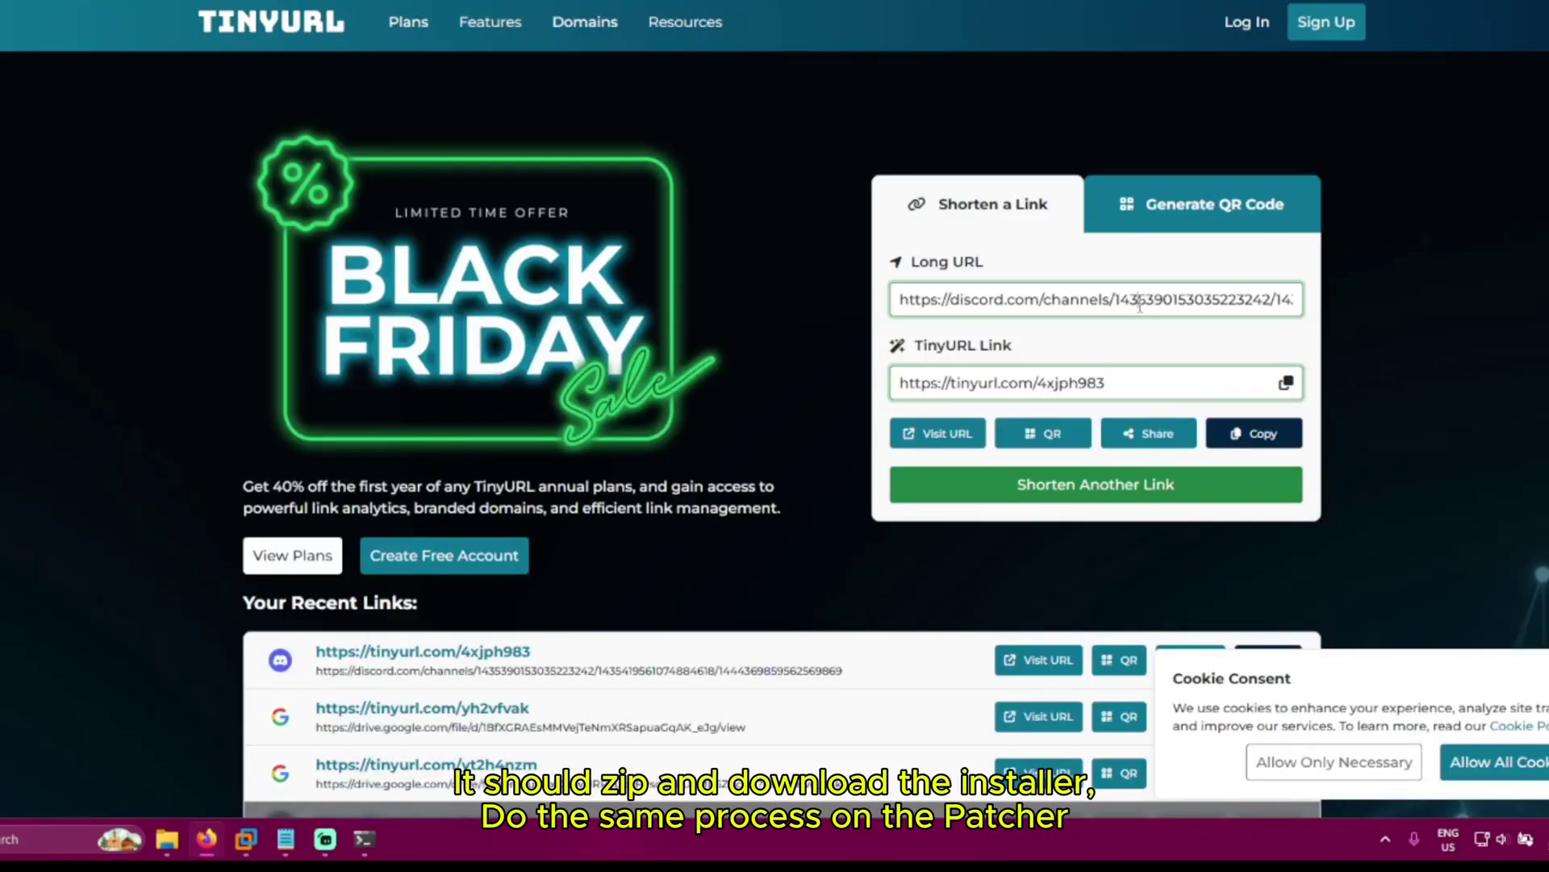
click(1023, 486)
click(1014, 460)
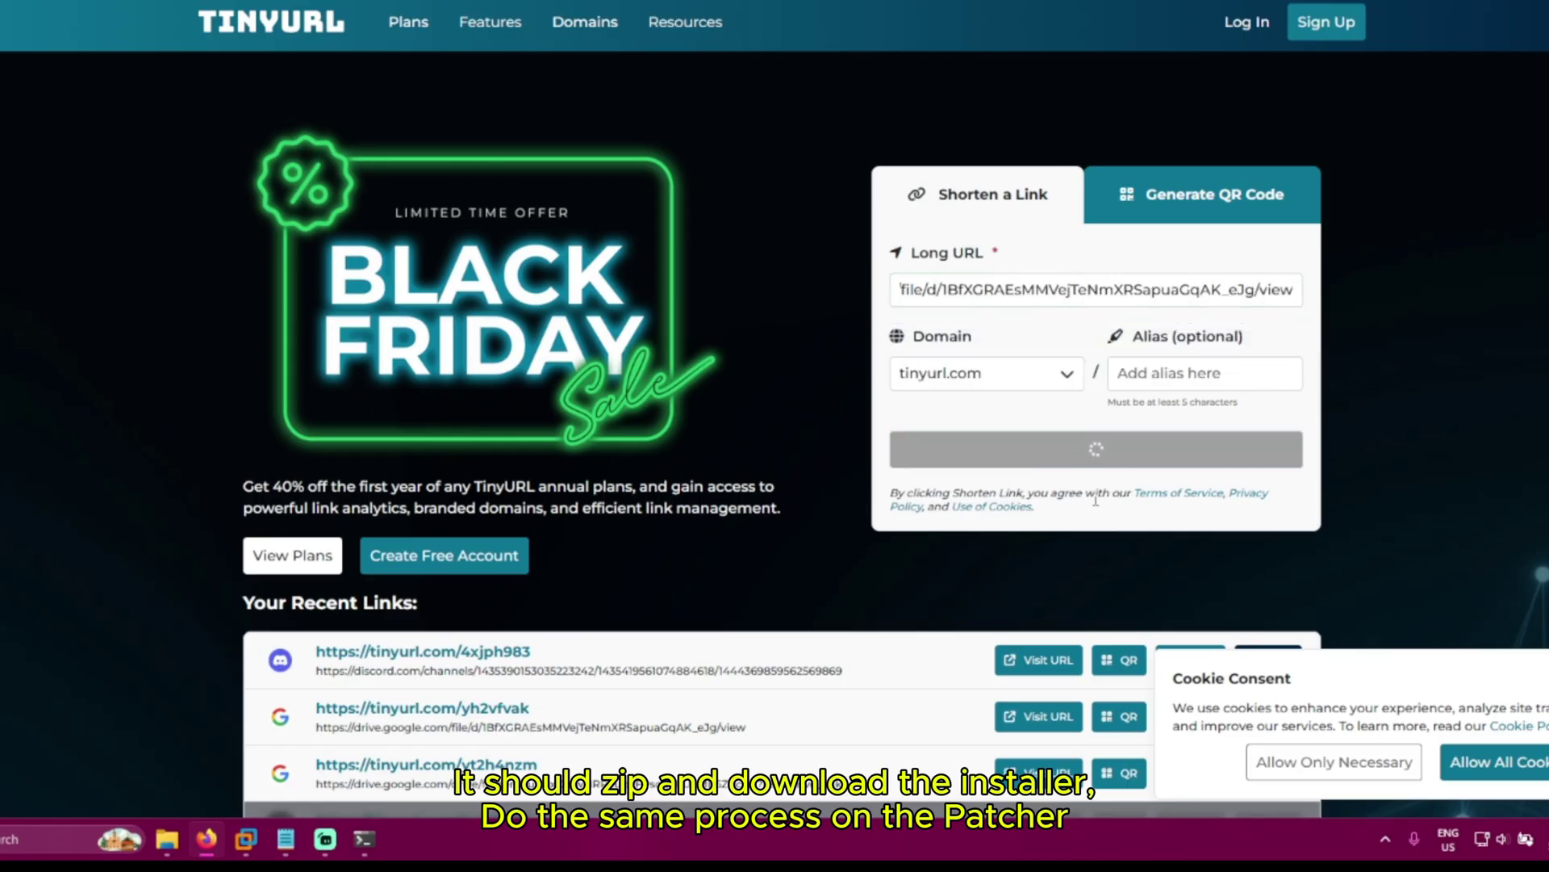
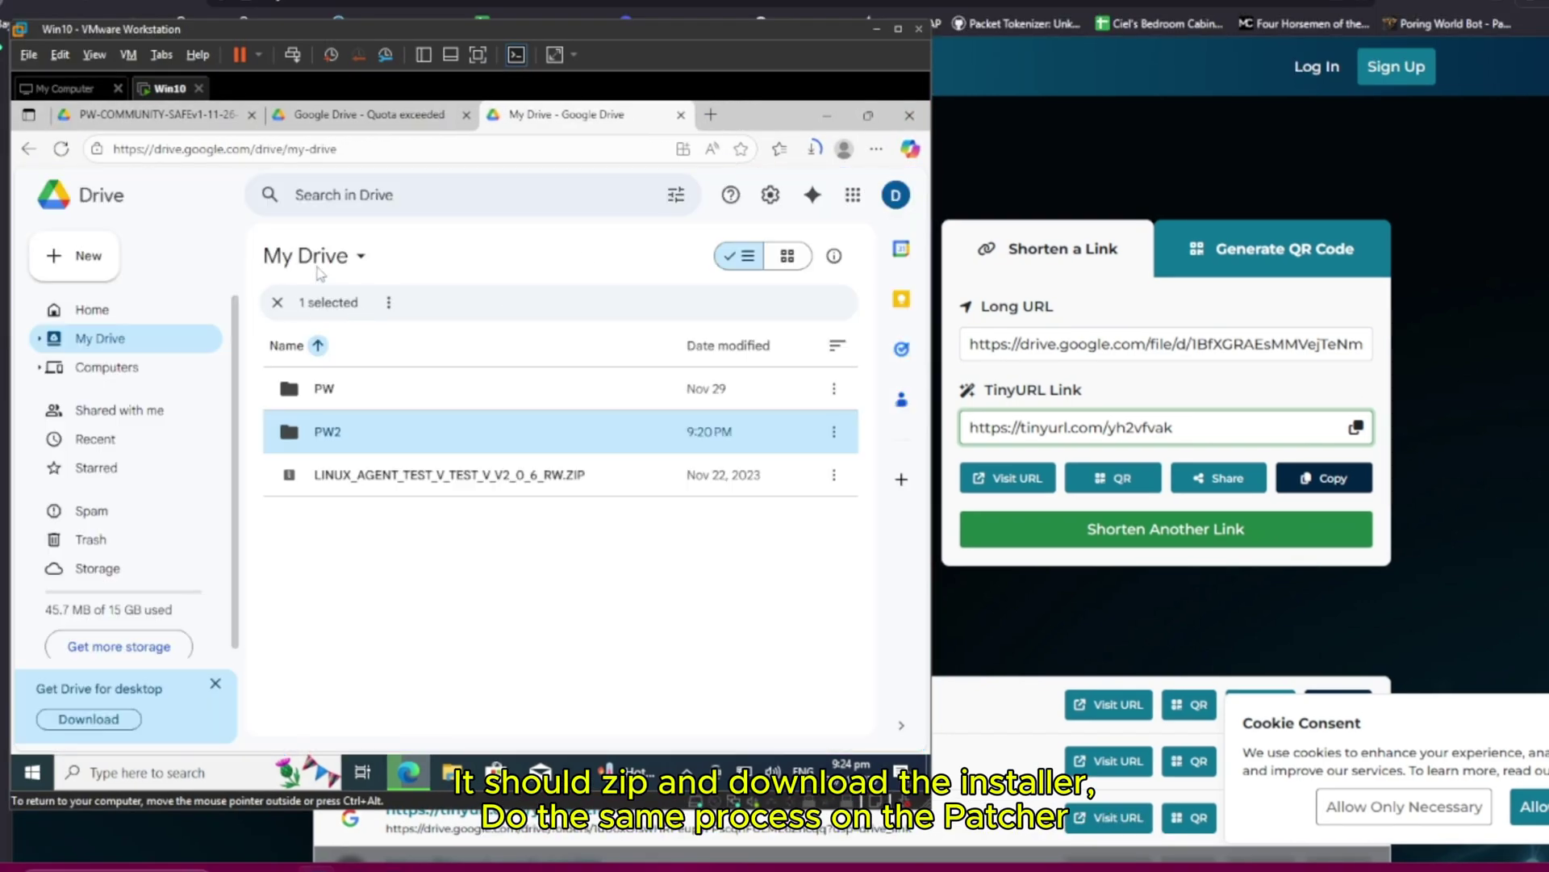
Cancel the accidental file upload and add a new My Drive folder named 'patcher'
click(79, 255)
click(113, 295)
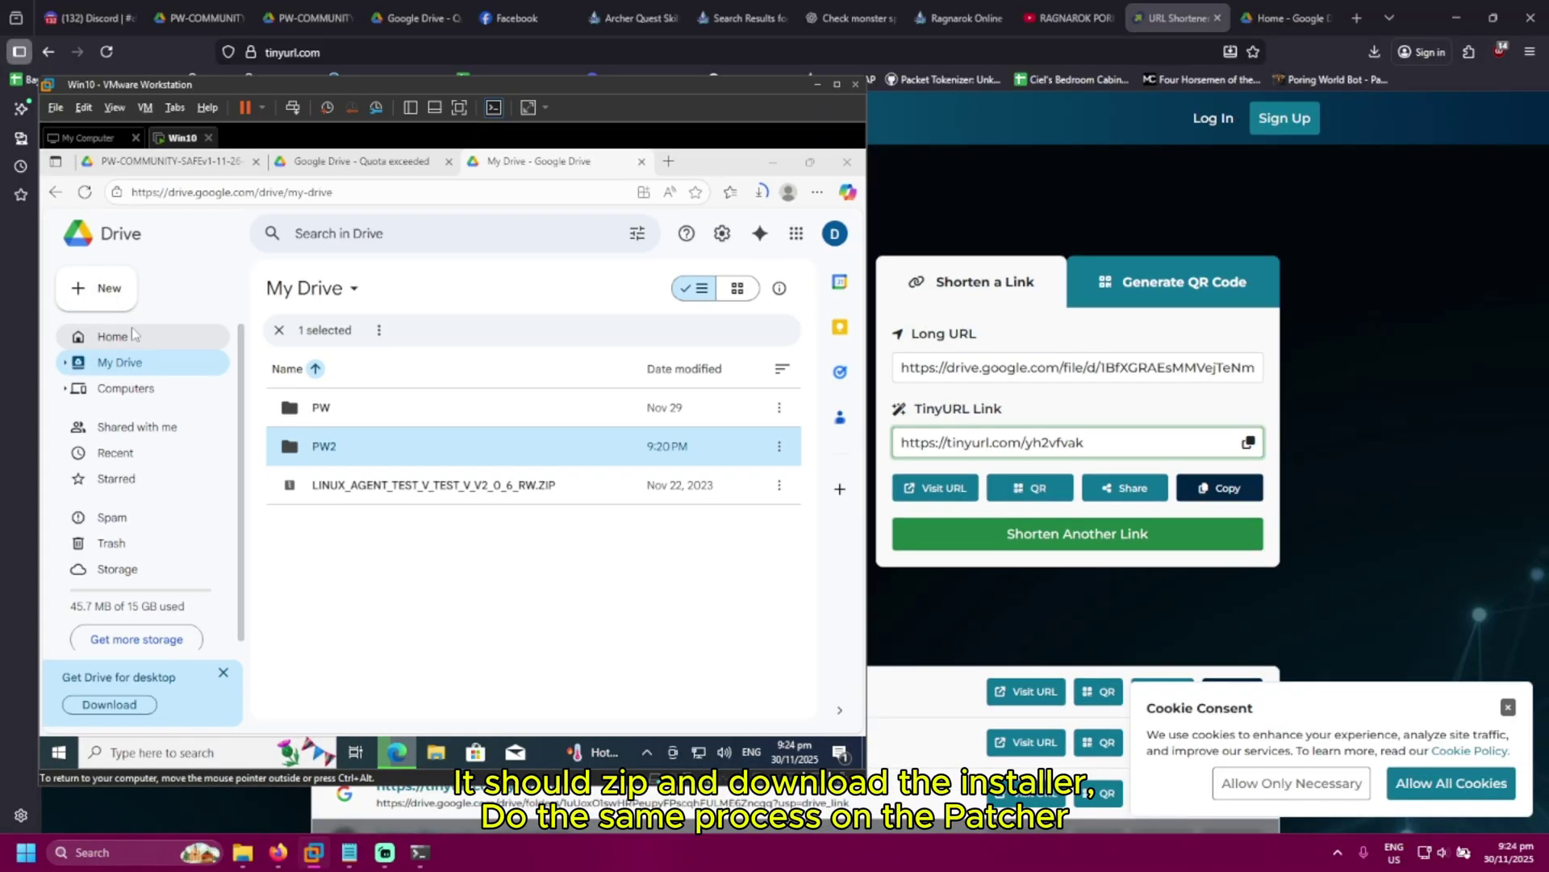
key(Escape)
click(120, 295)
click(130, 287)
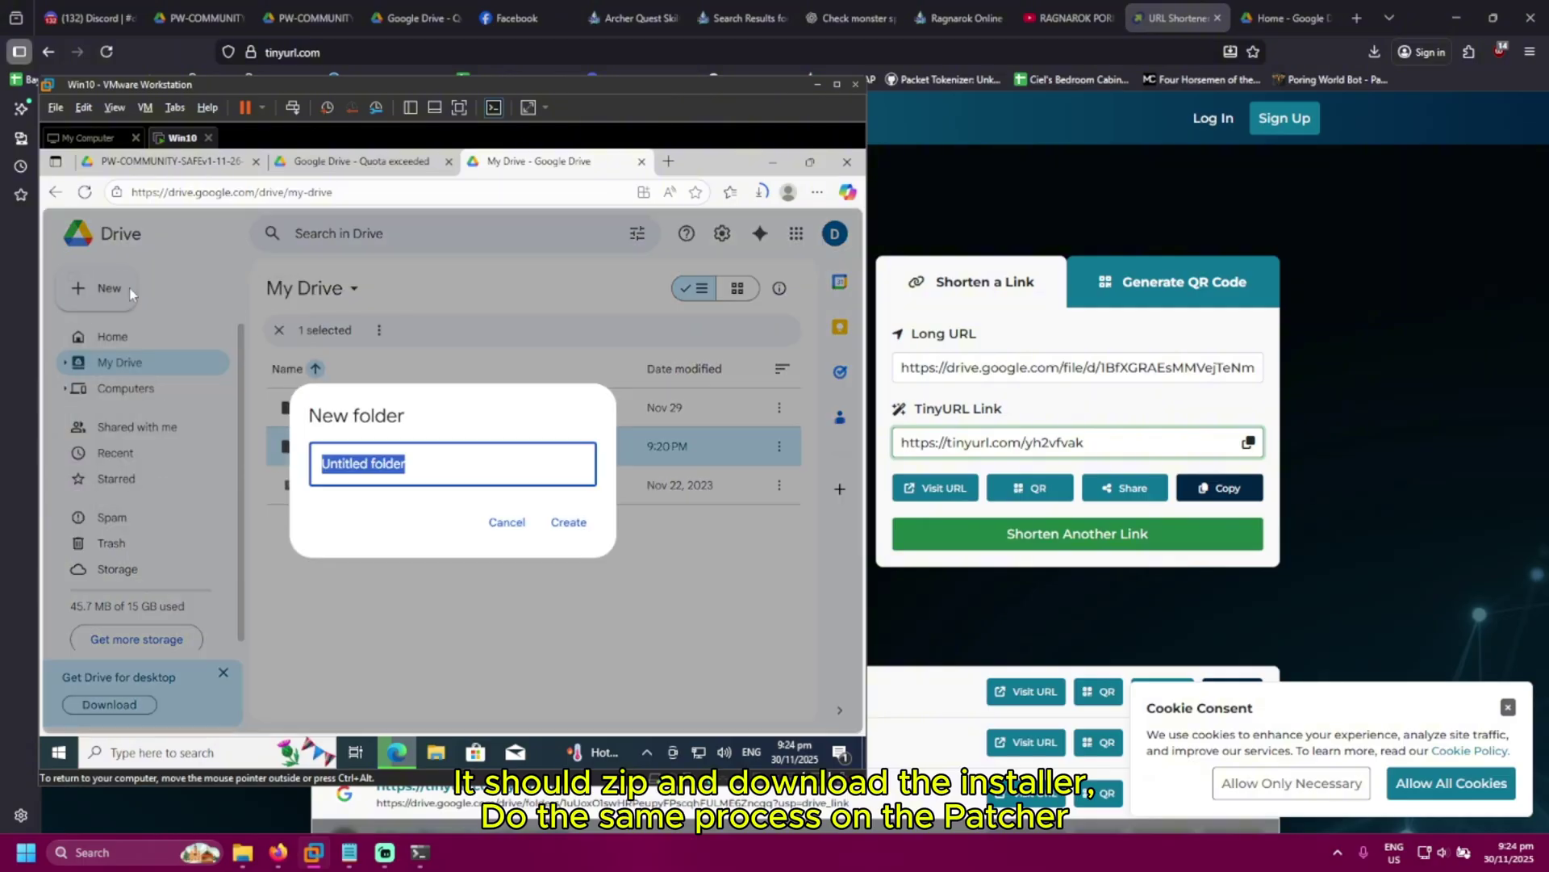
text(patcher)
key(Return)
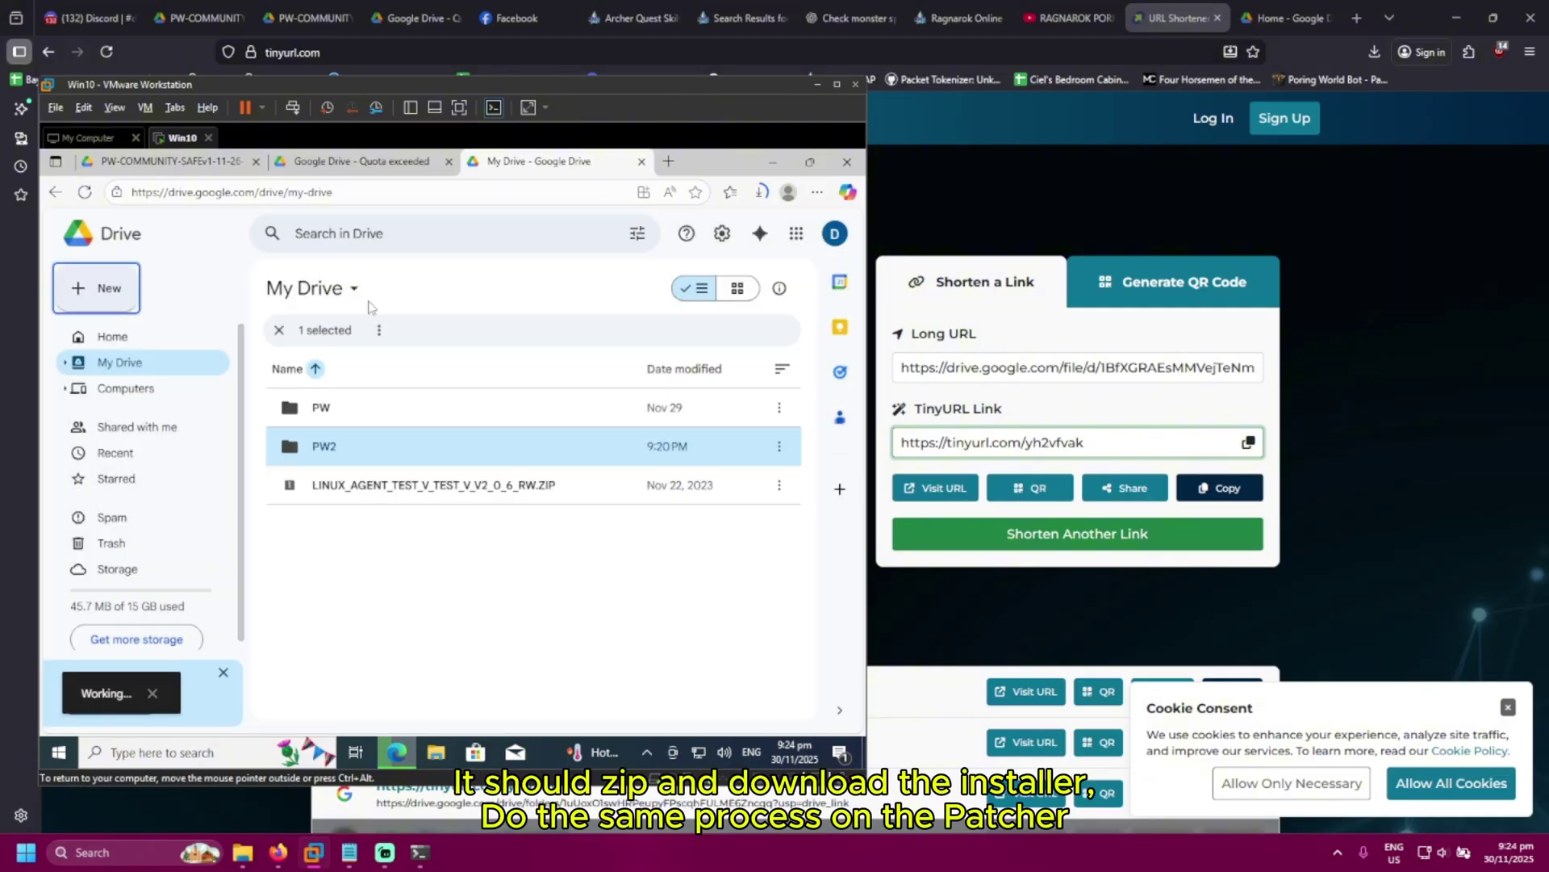
click(668, 162)
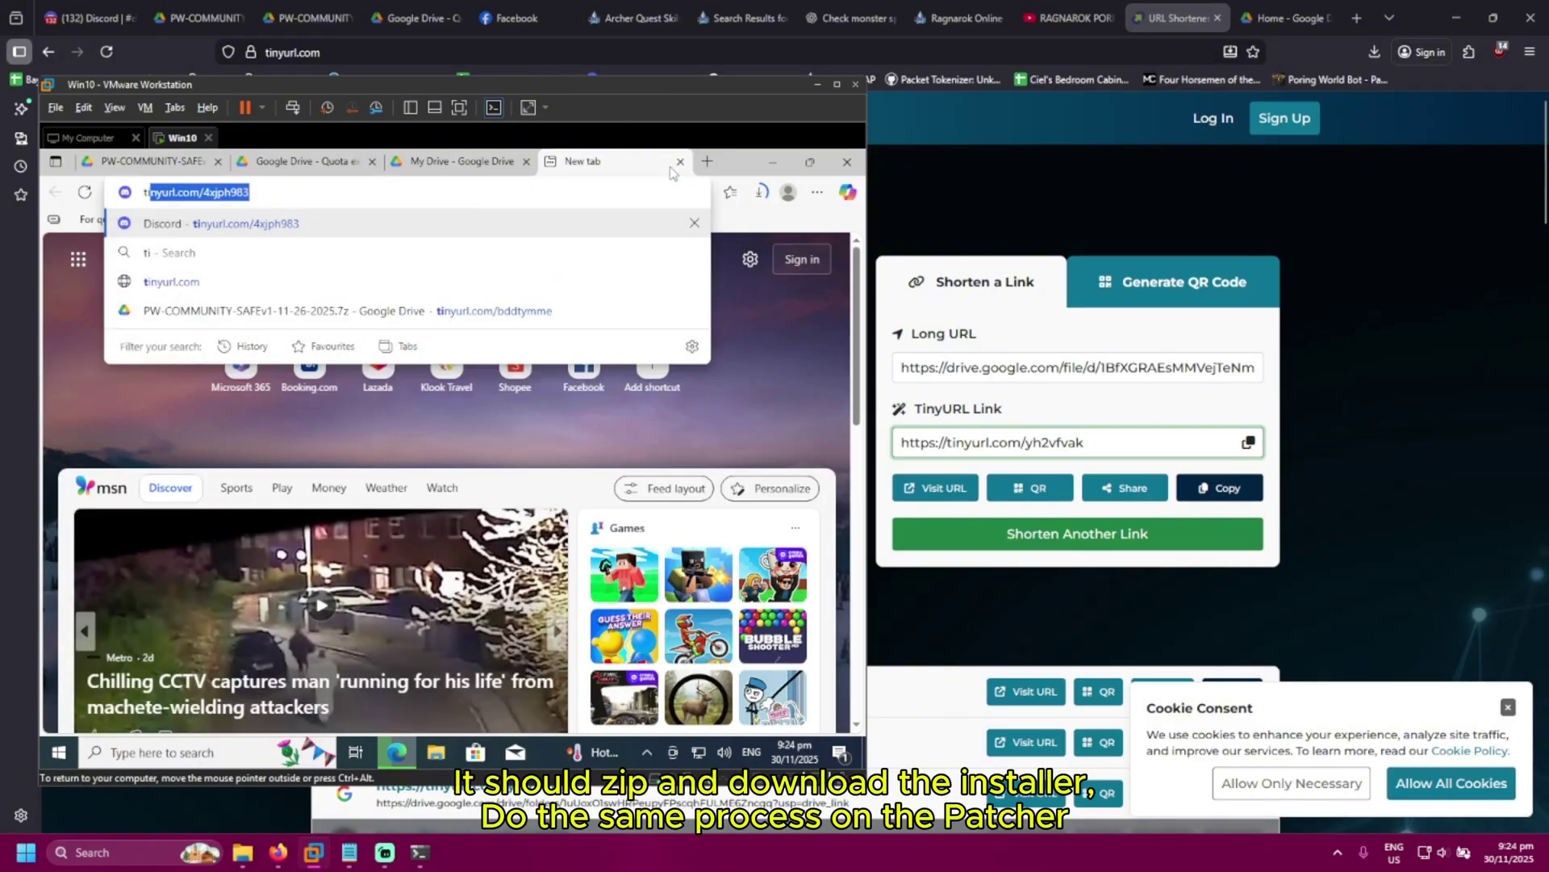
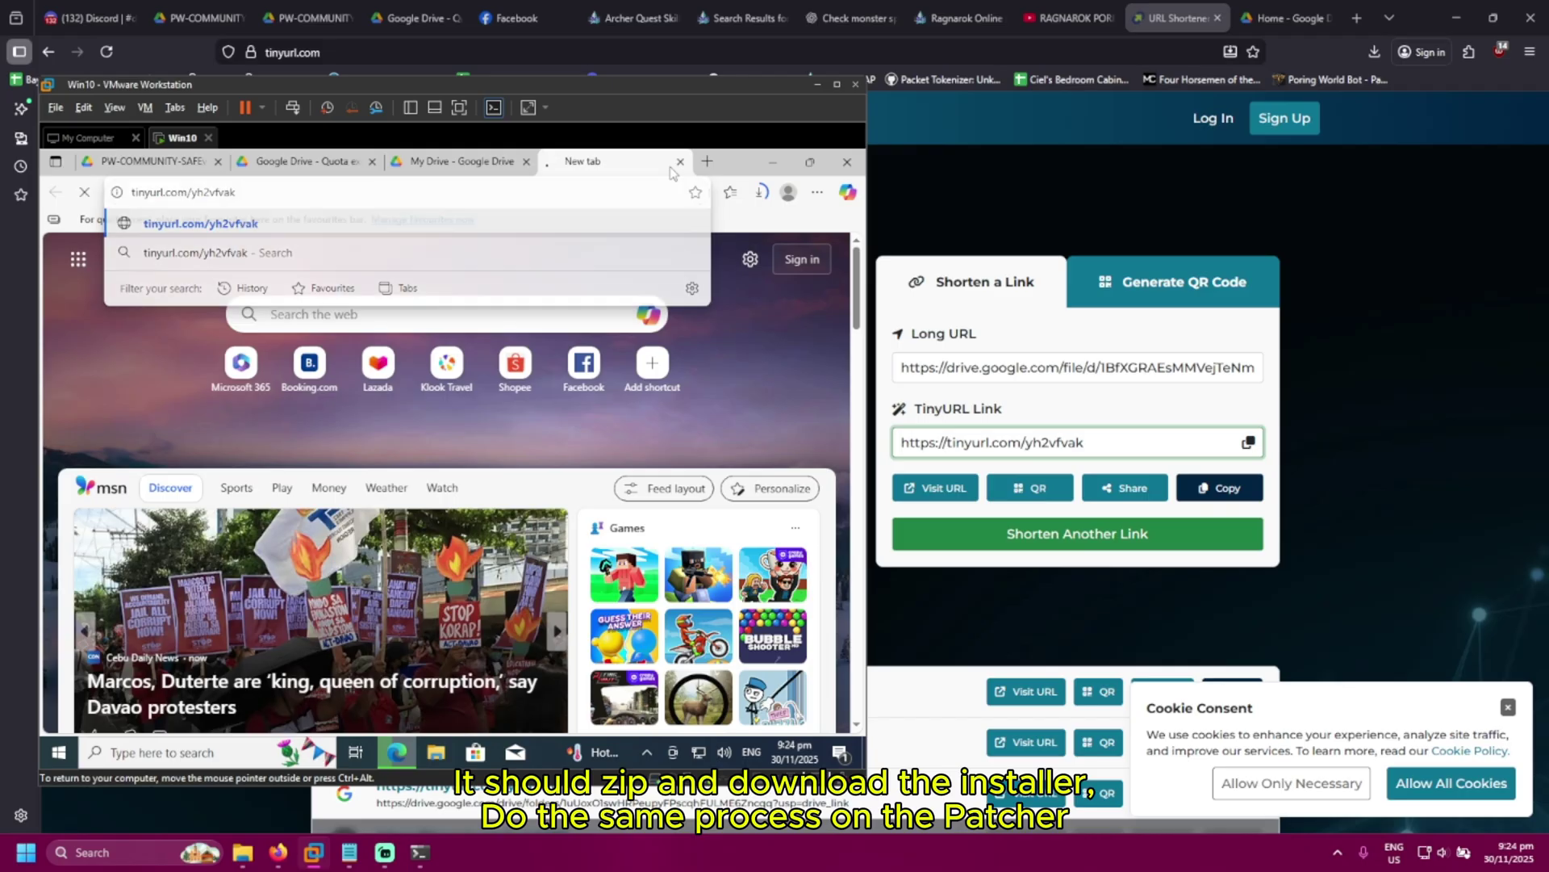
key(Return)
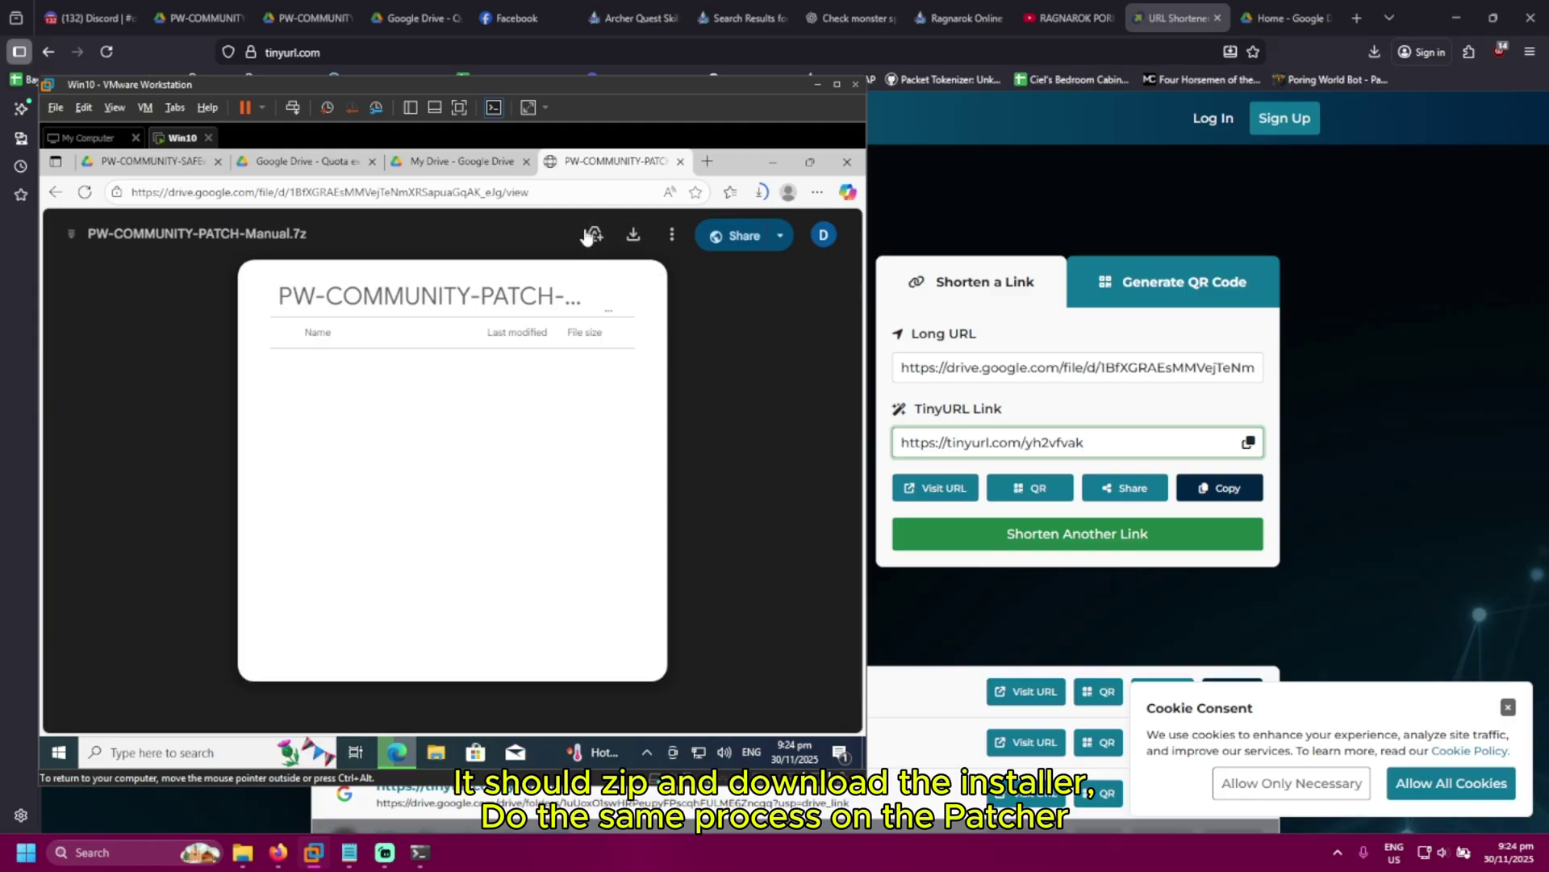
Add a shortcut to PW-COMMUNITY-PATCH-Manual.7z into the patcher folder and open that folder
click(594, 236)
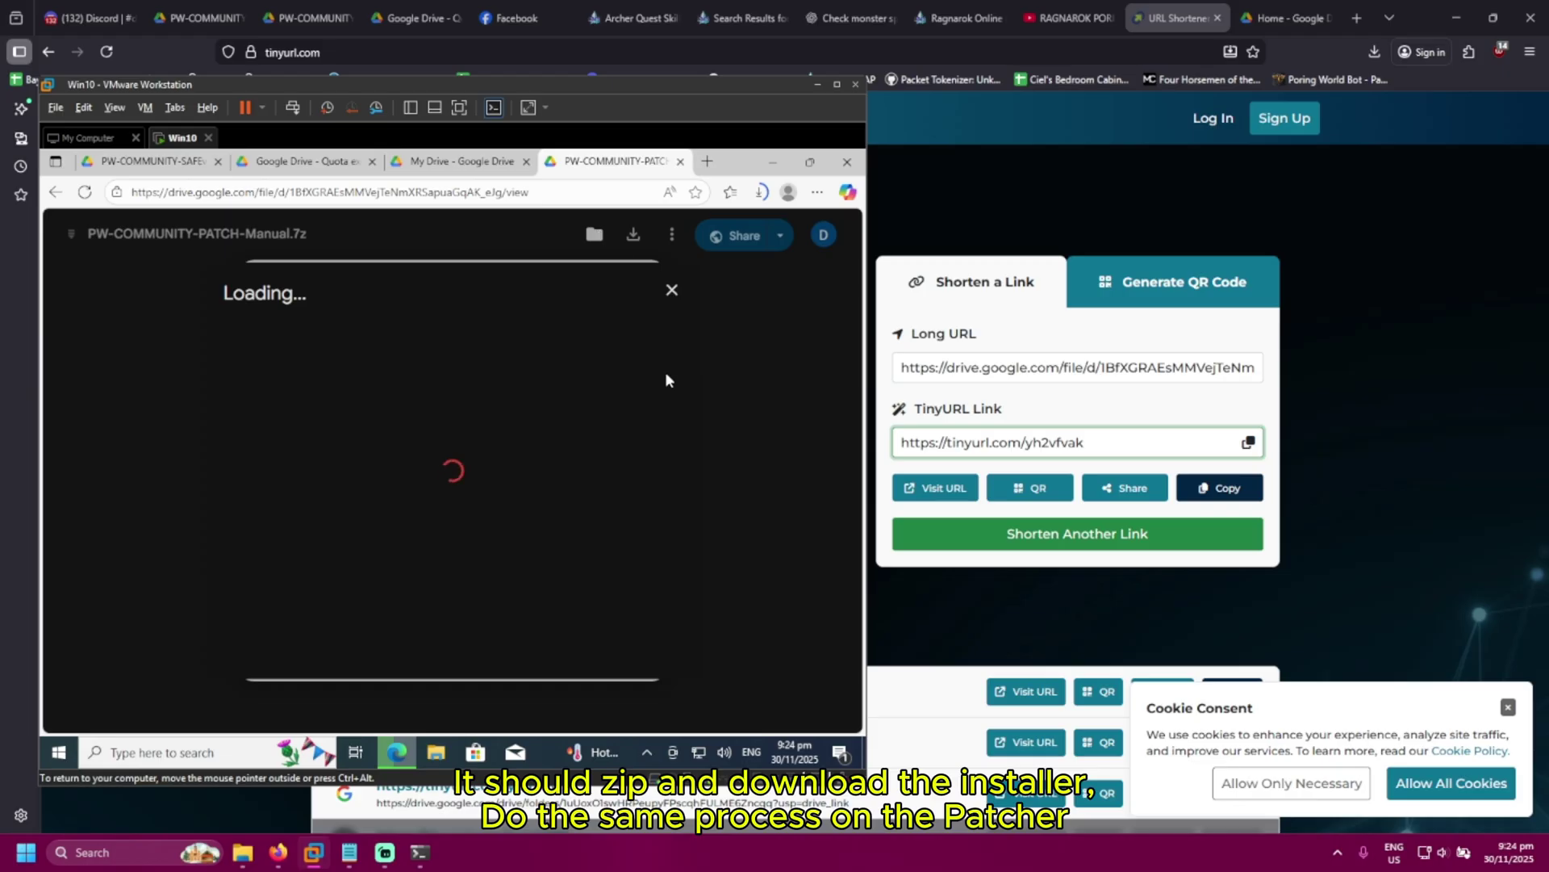
click(292, 403)
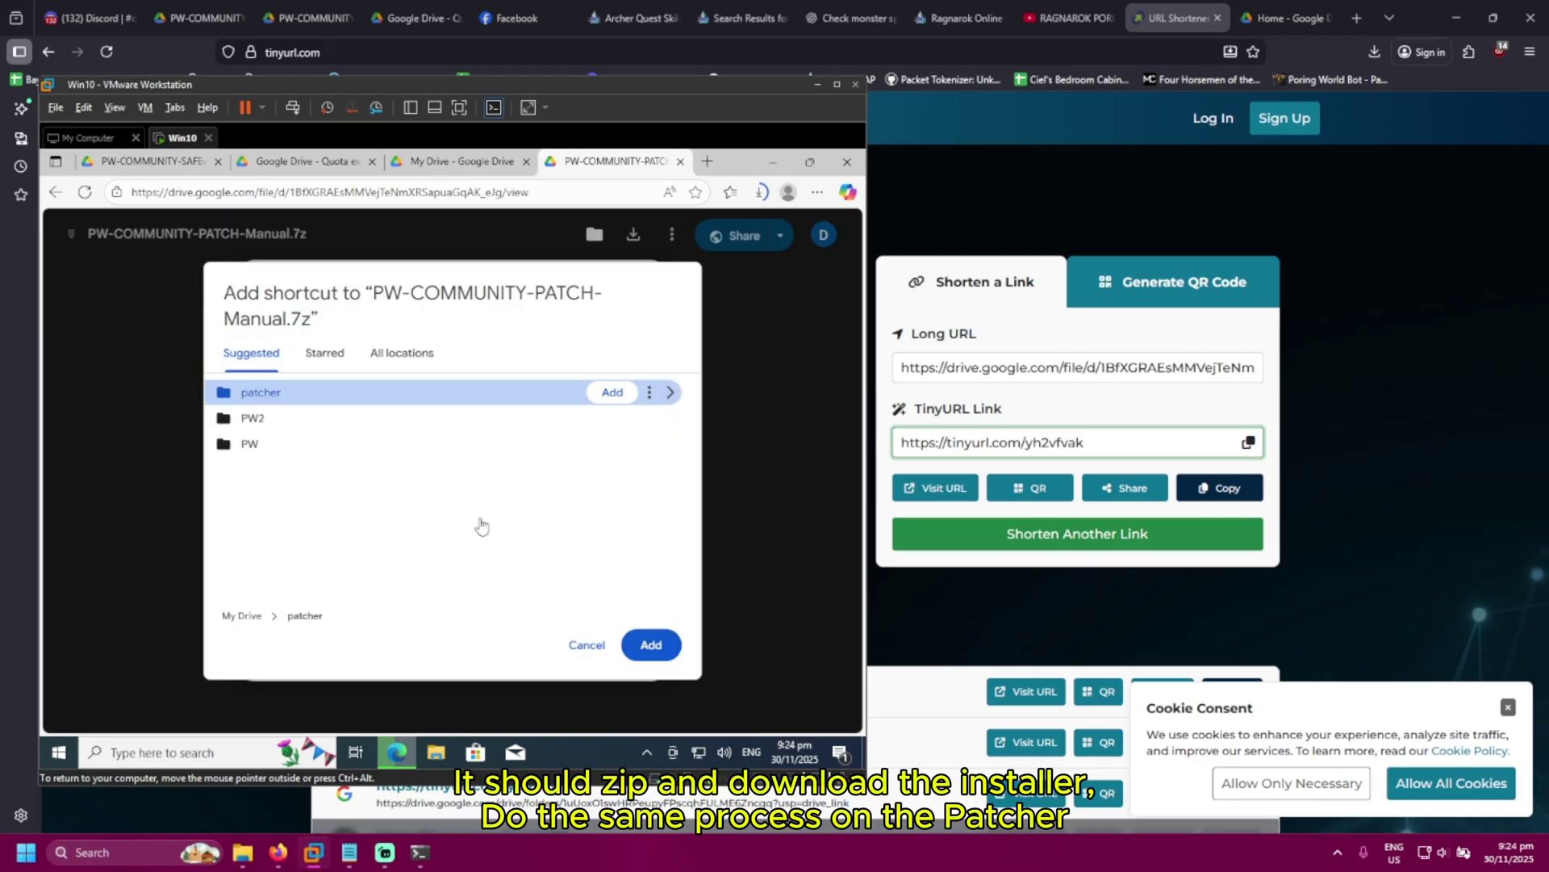
click(648, 645)
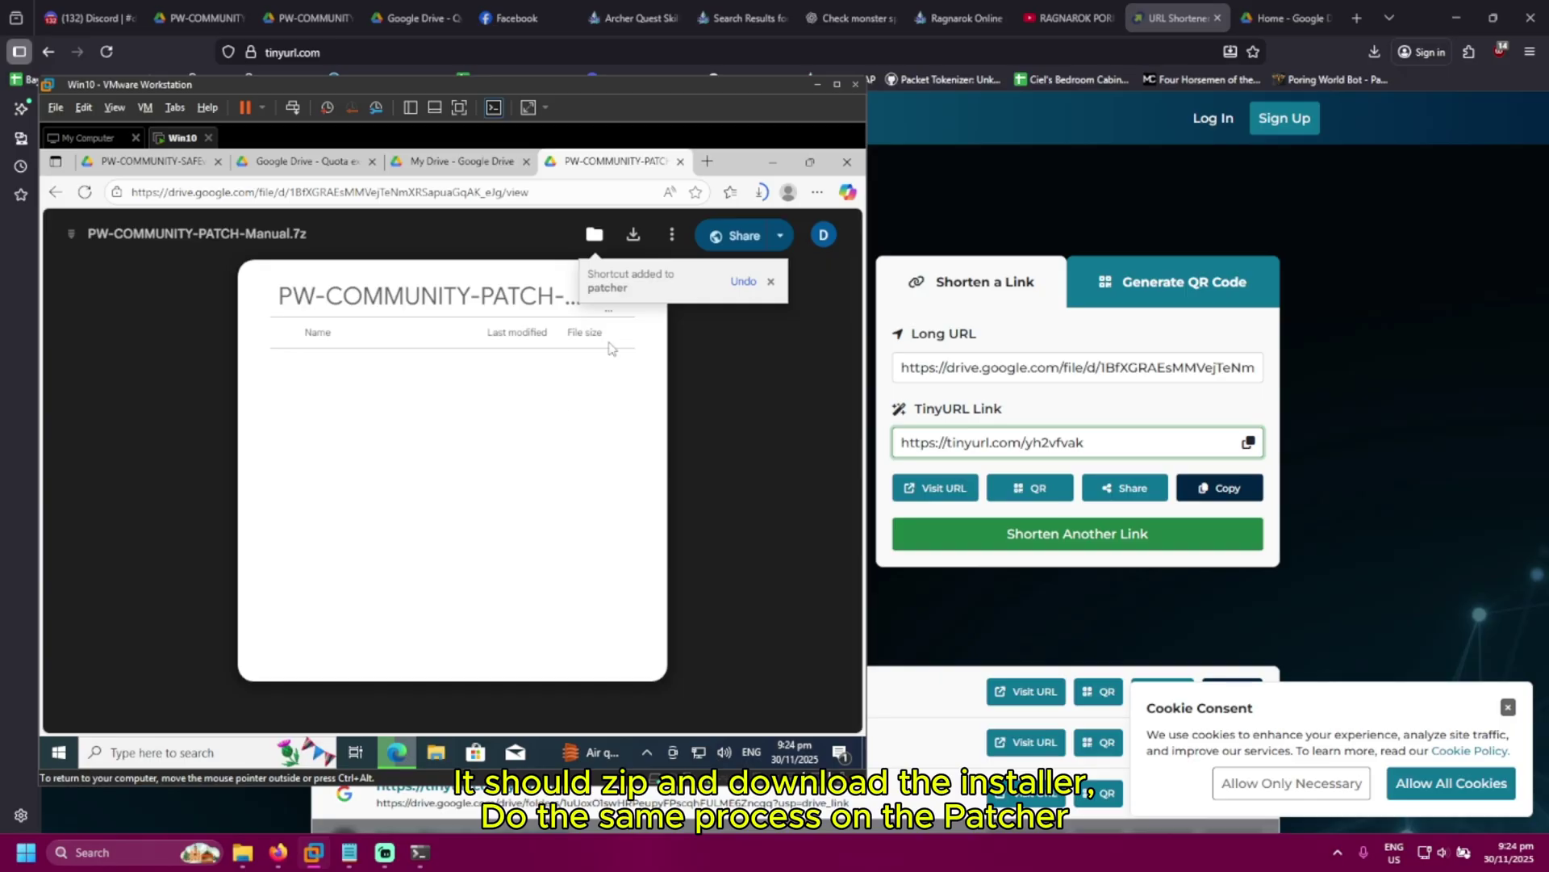
click(456, 165)
double_click(415, 410)
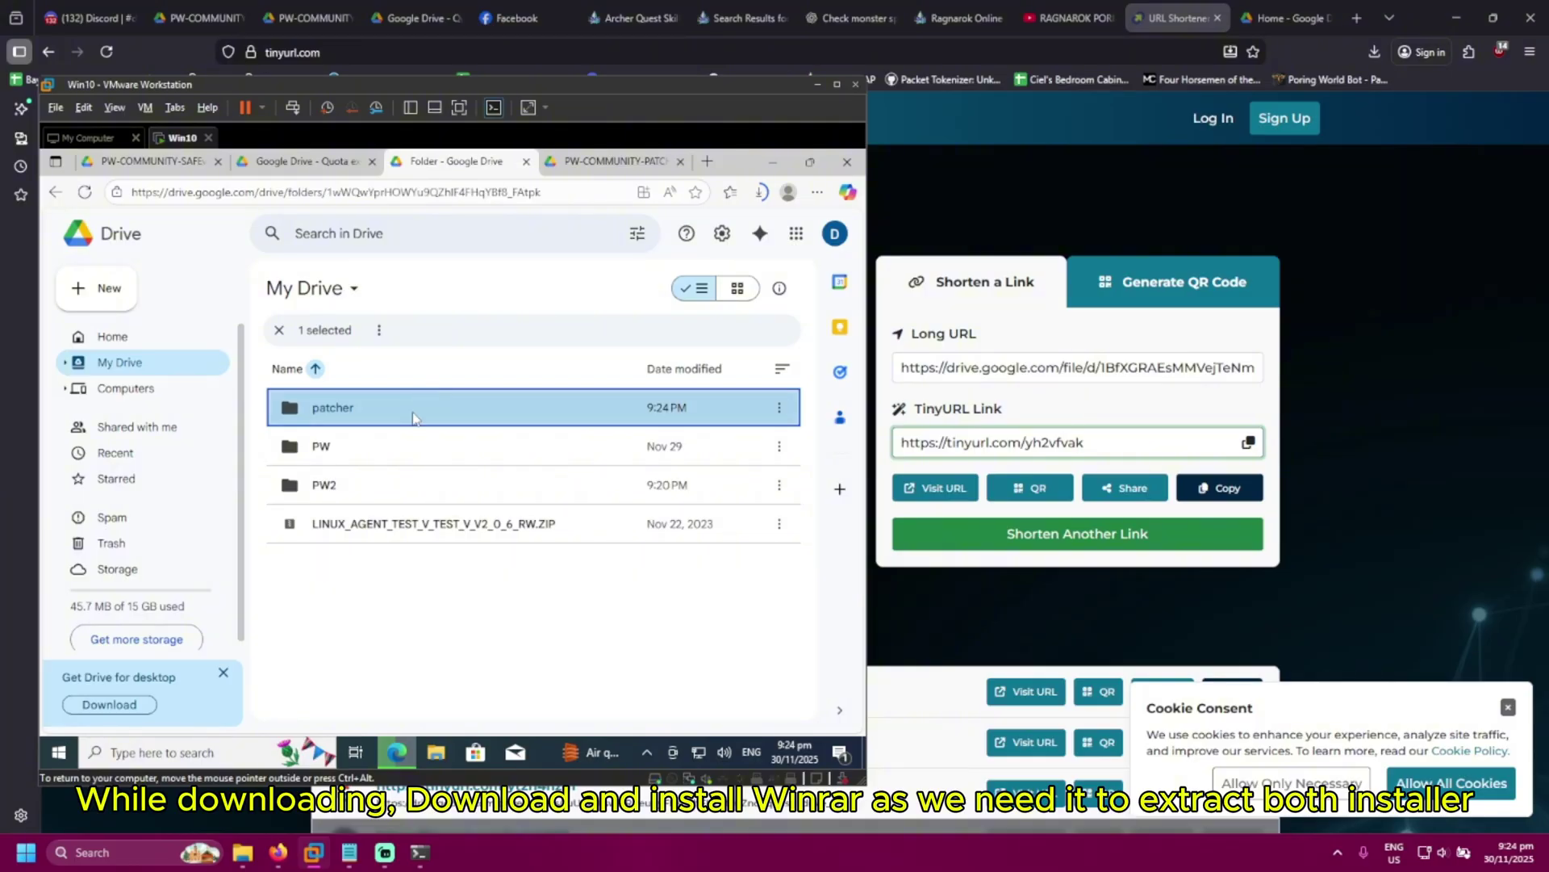
Search for winrar, download the winrar-x64-713.exe installer from win-rar.com, and return to My Drive
click(55, 192)
click(706, 161)
text(winrar)
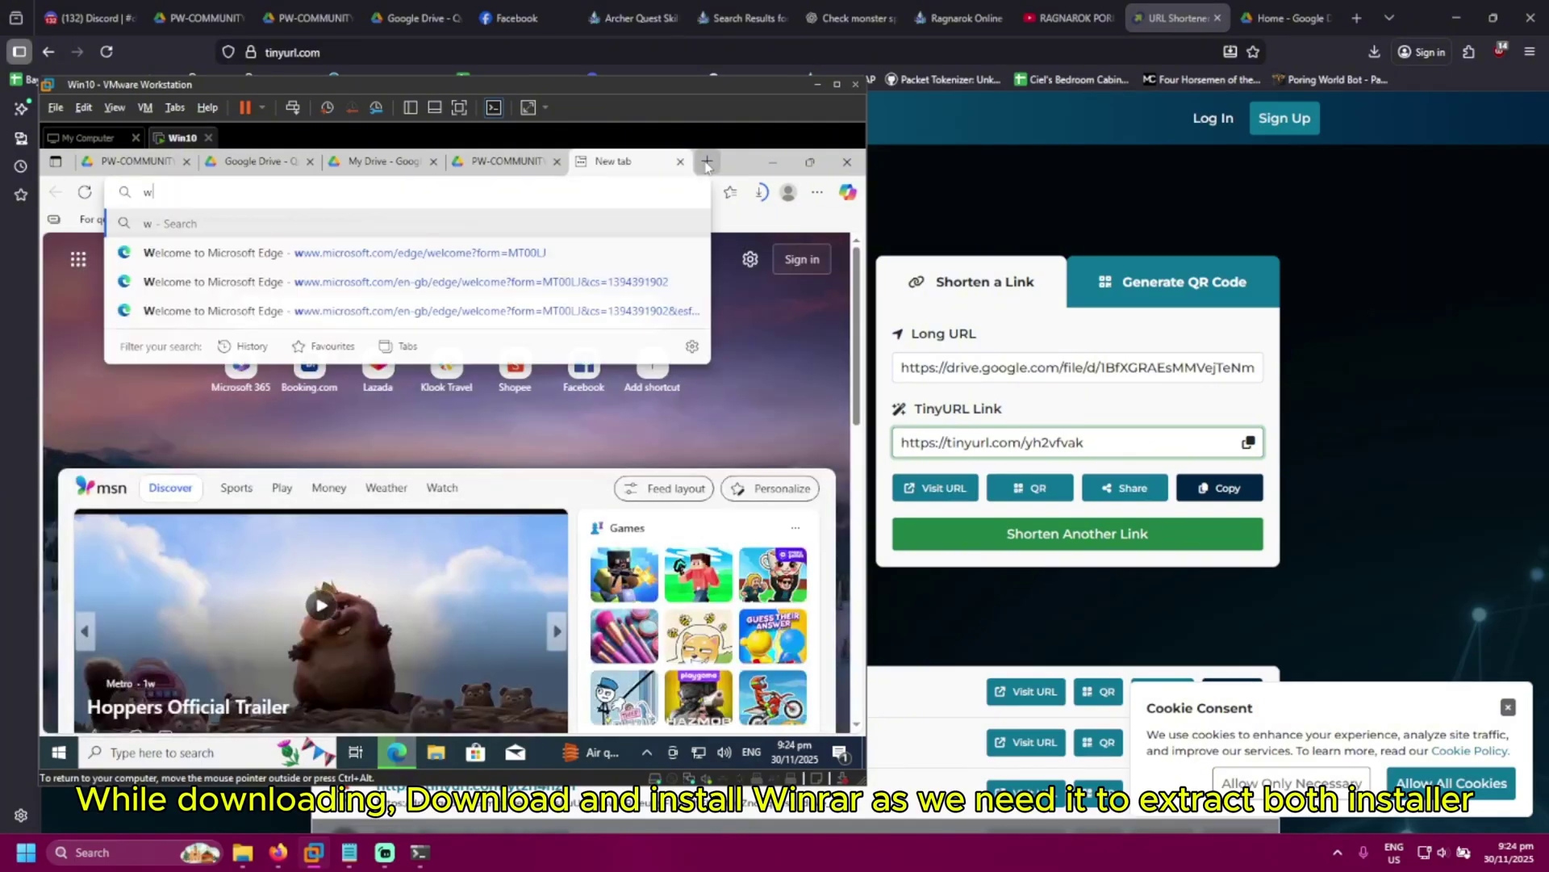
key(Return)
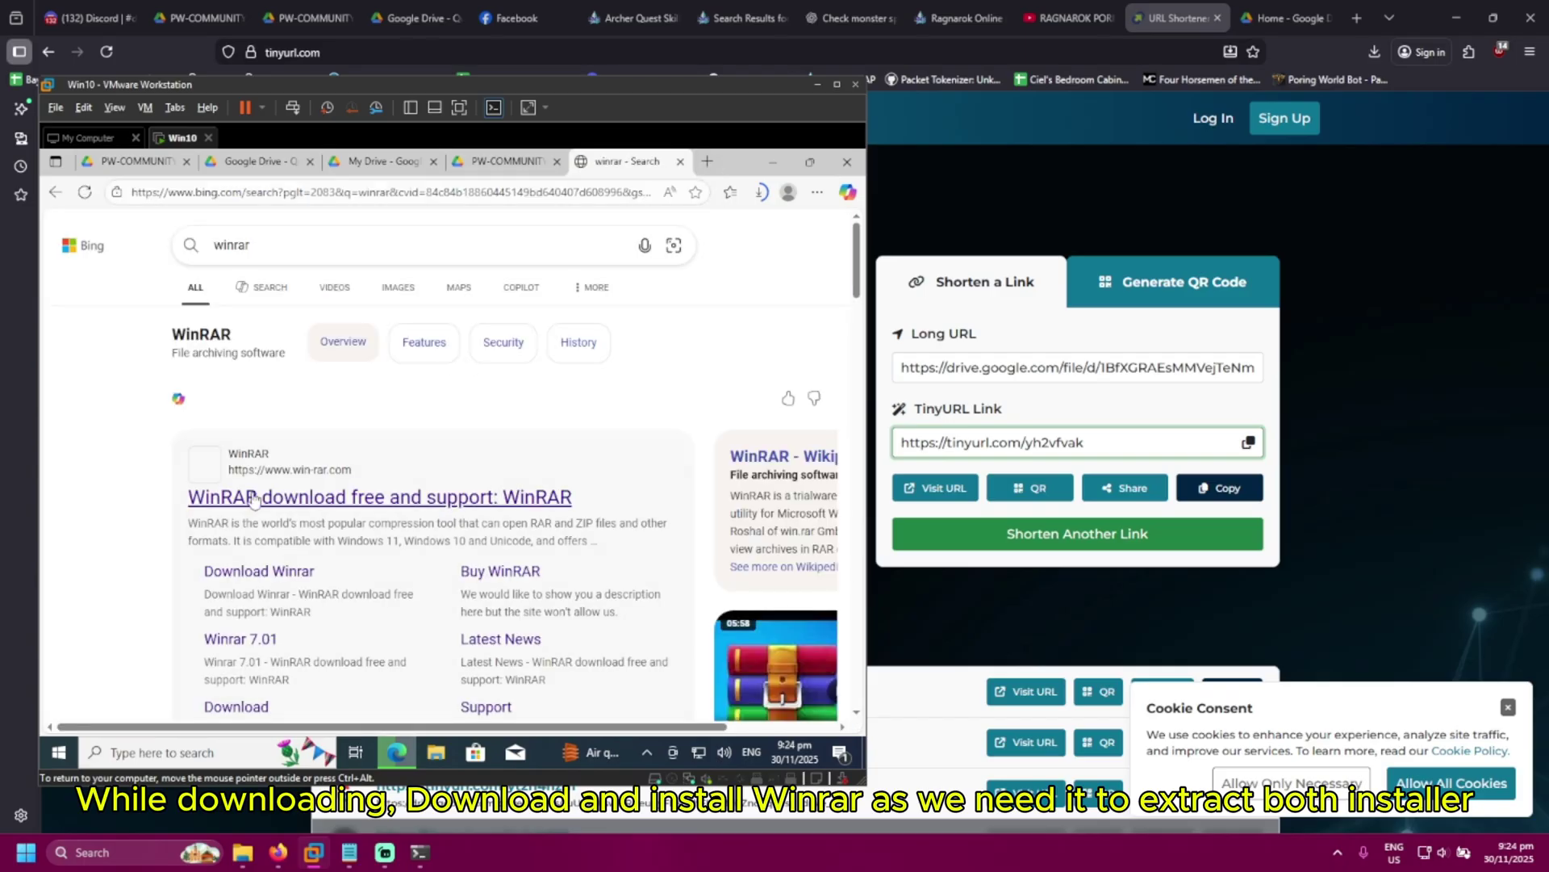
click(252, 500)
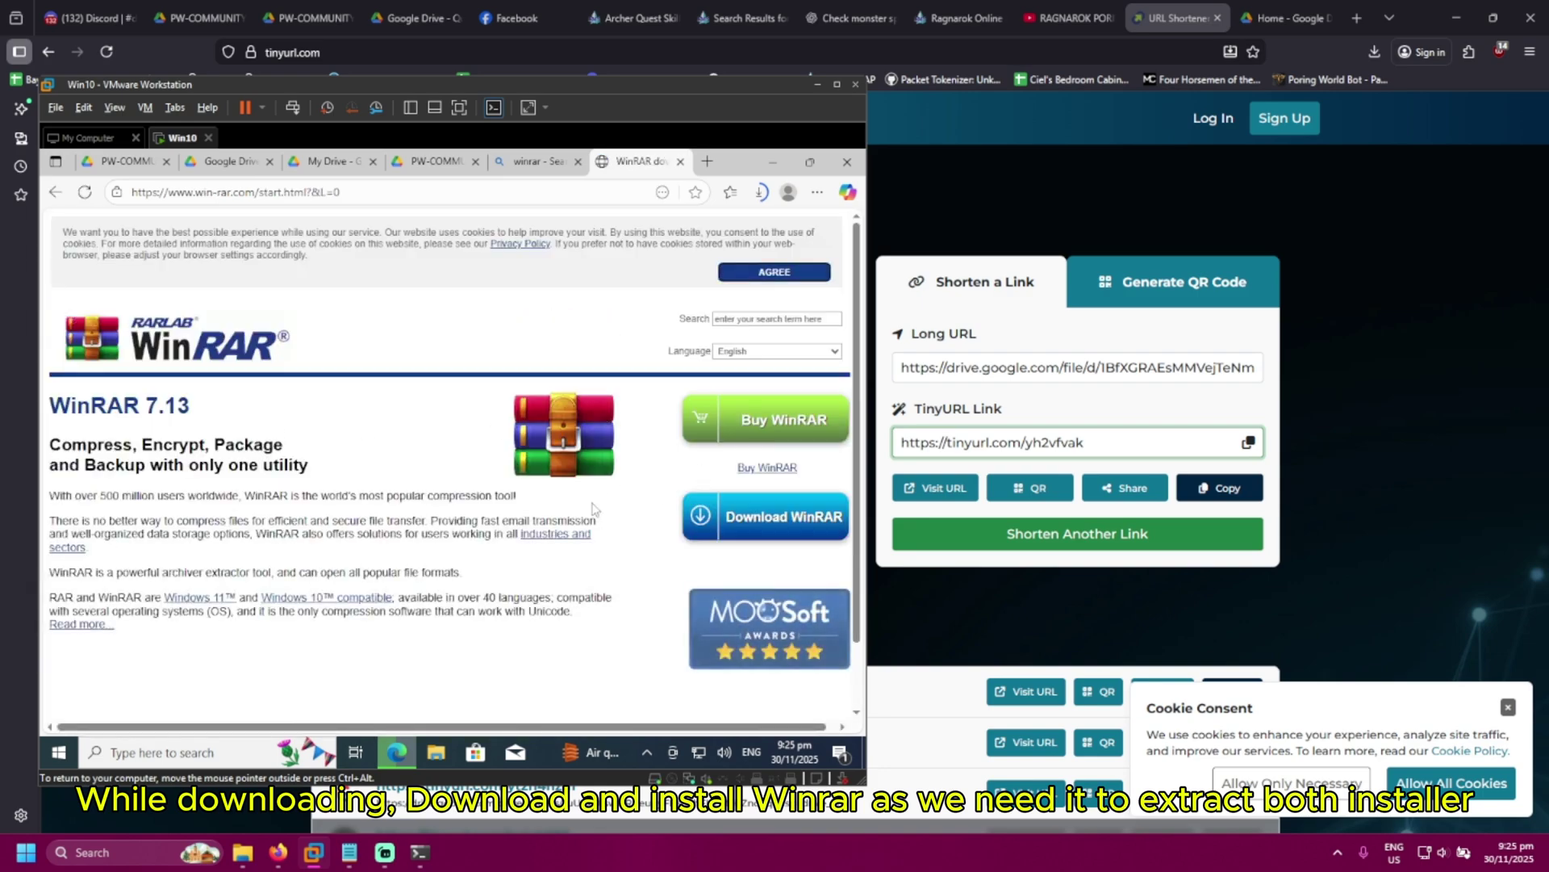
click(778, 522)
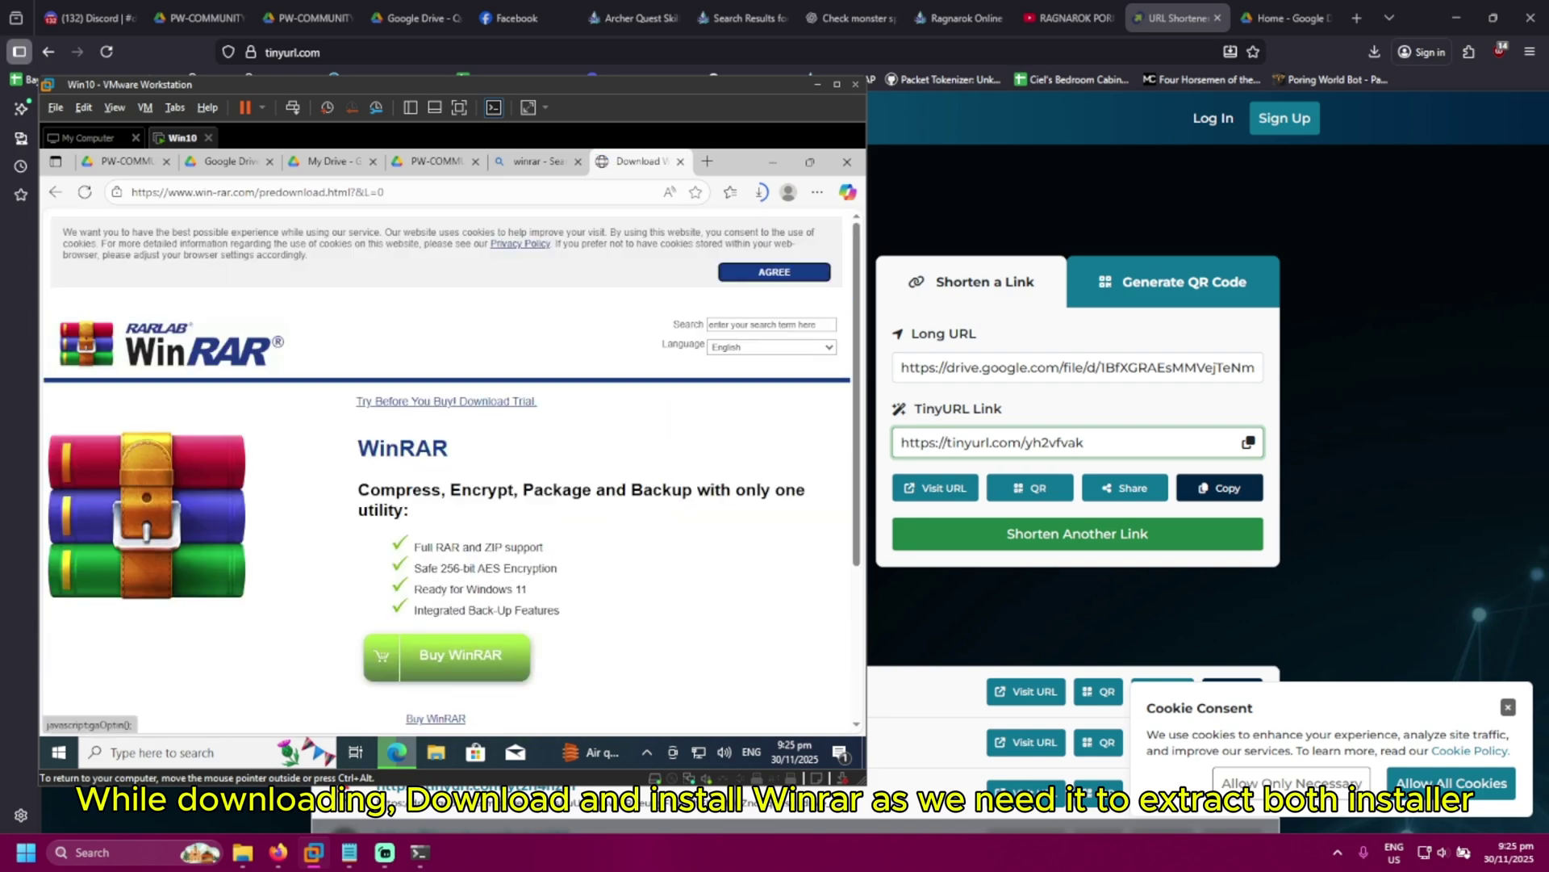
scroll(570, 584, down, 3)
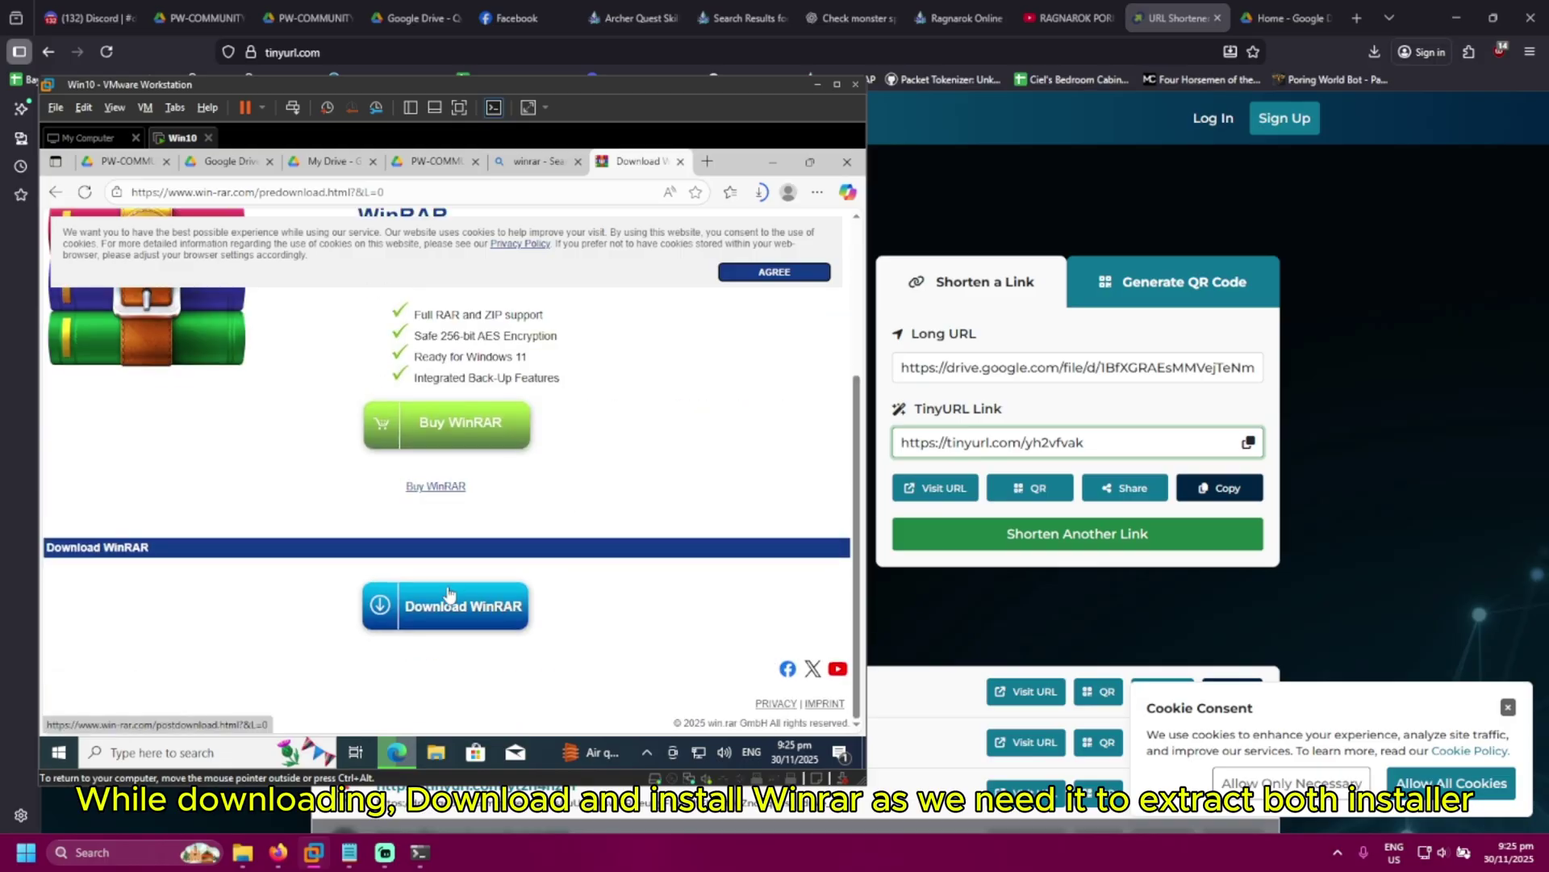
click(450, 595)
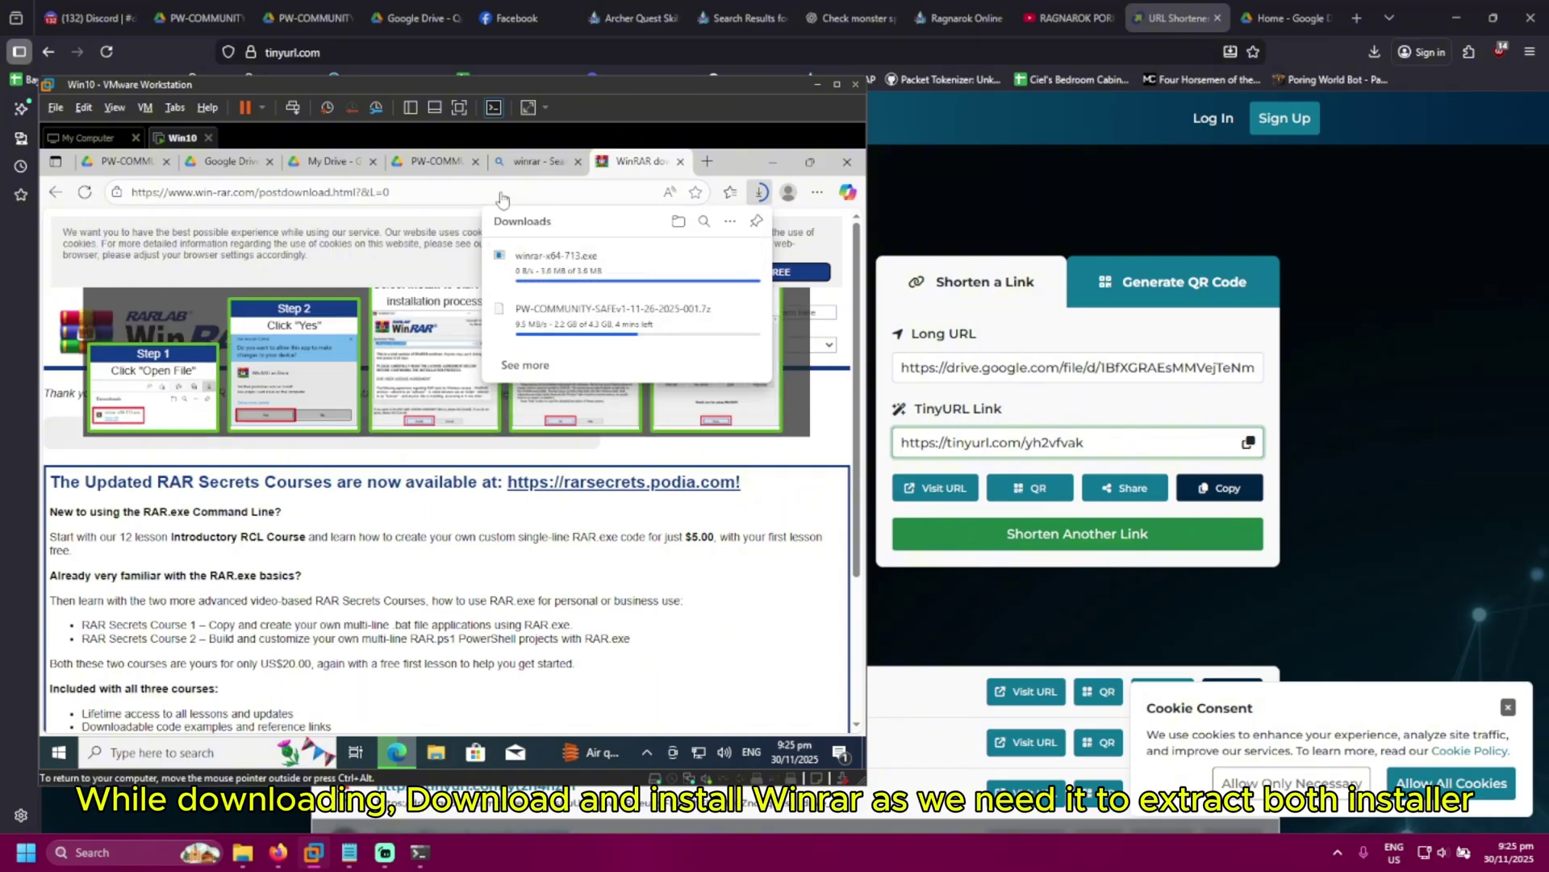
click(327, 161)
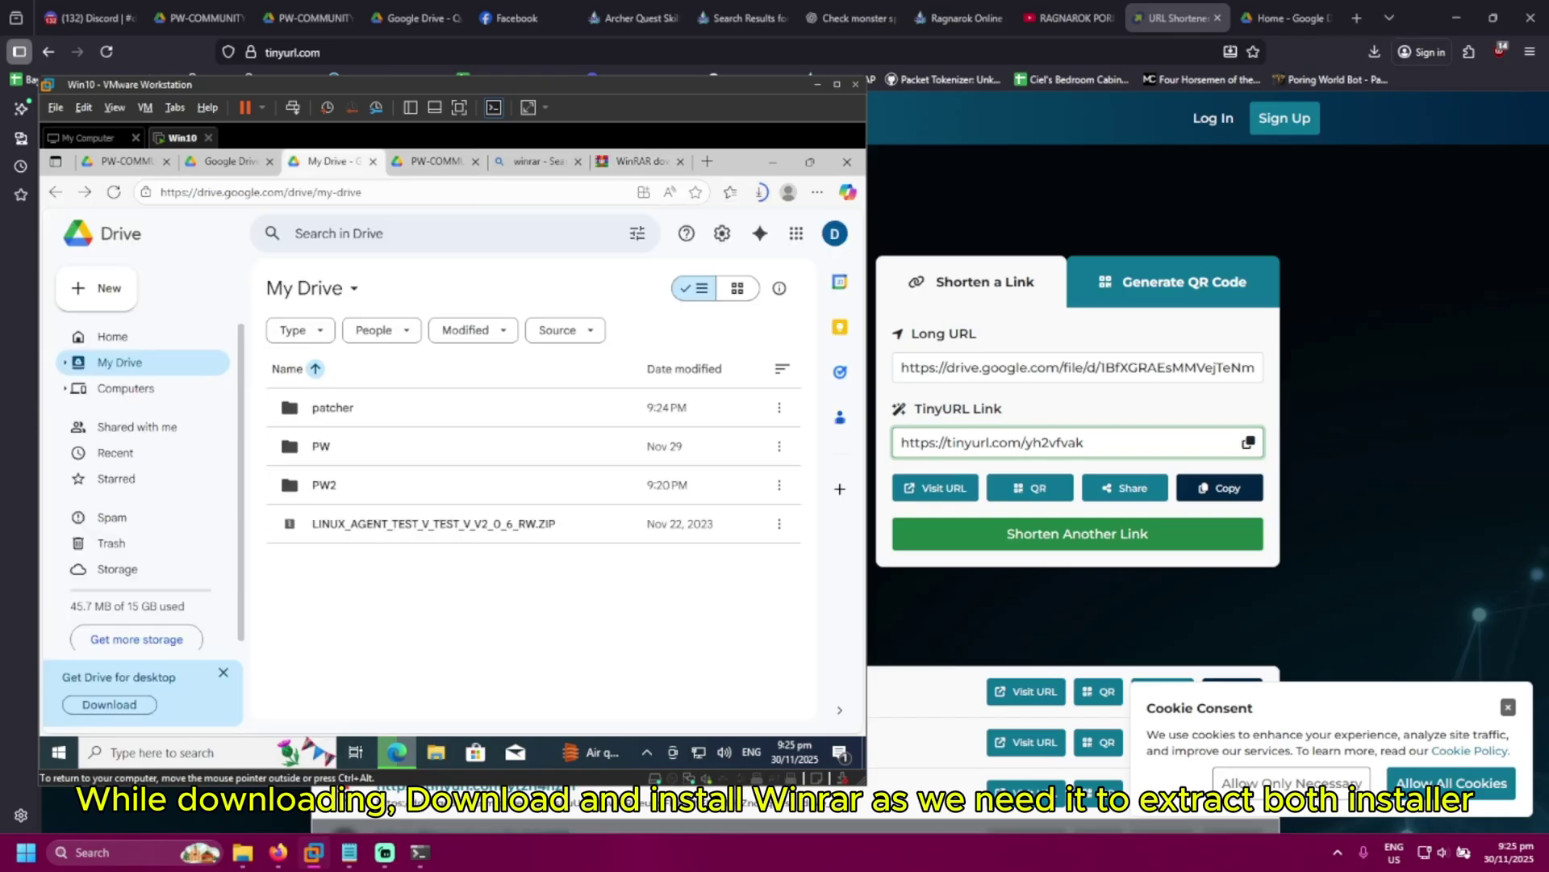
Download the patcher folder from My Drive as a zip and check the download progress
double_click(347, 407)
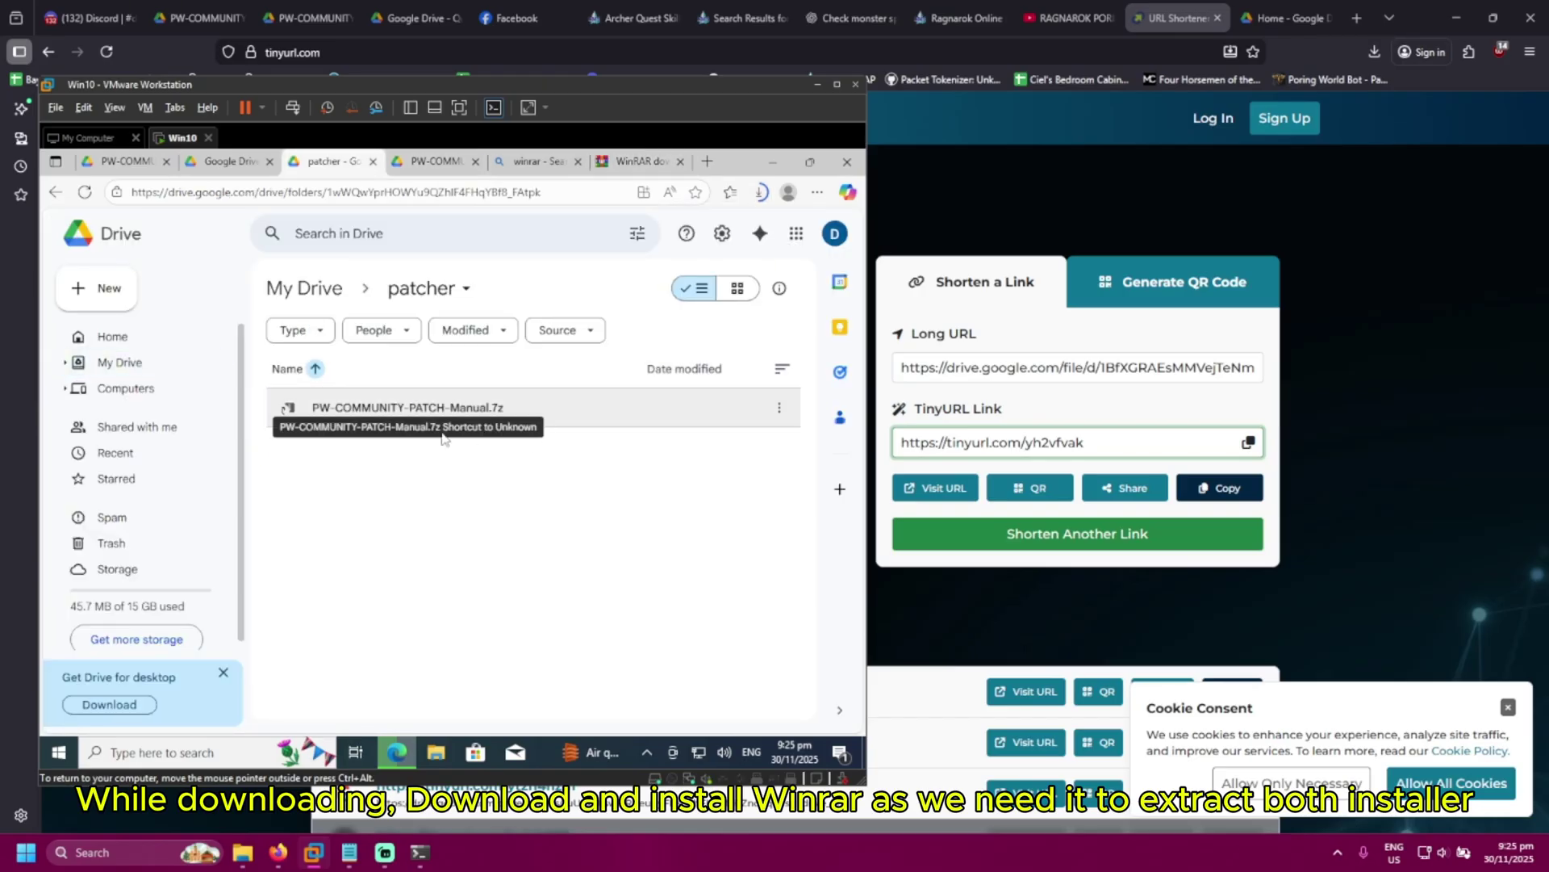
click(312, 288)
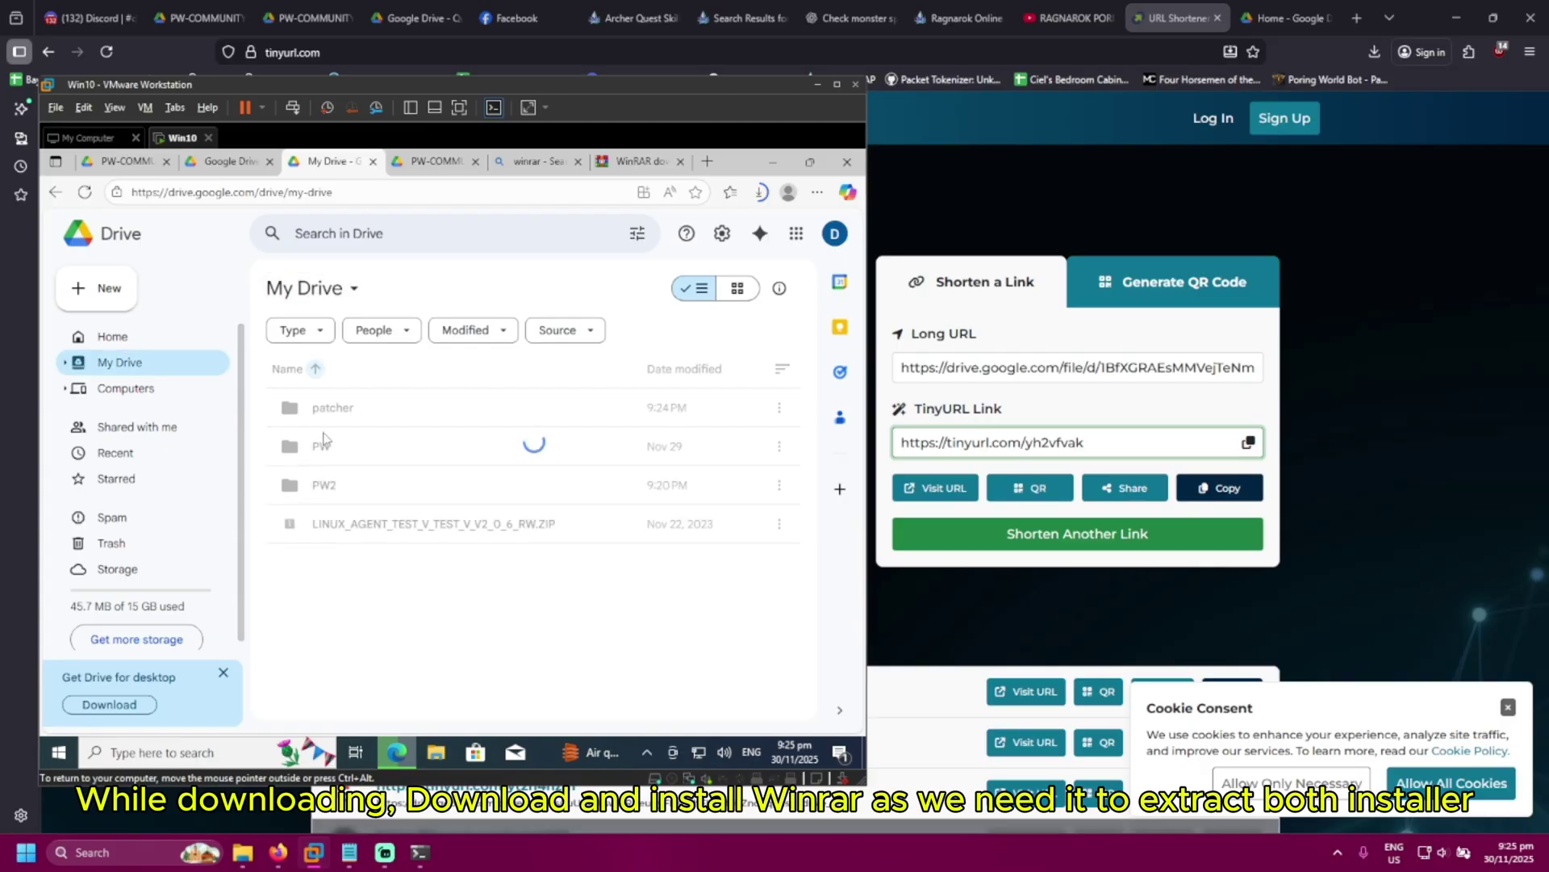
right_click(508, 416)
click(601, 452)
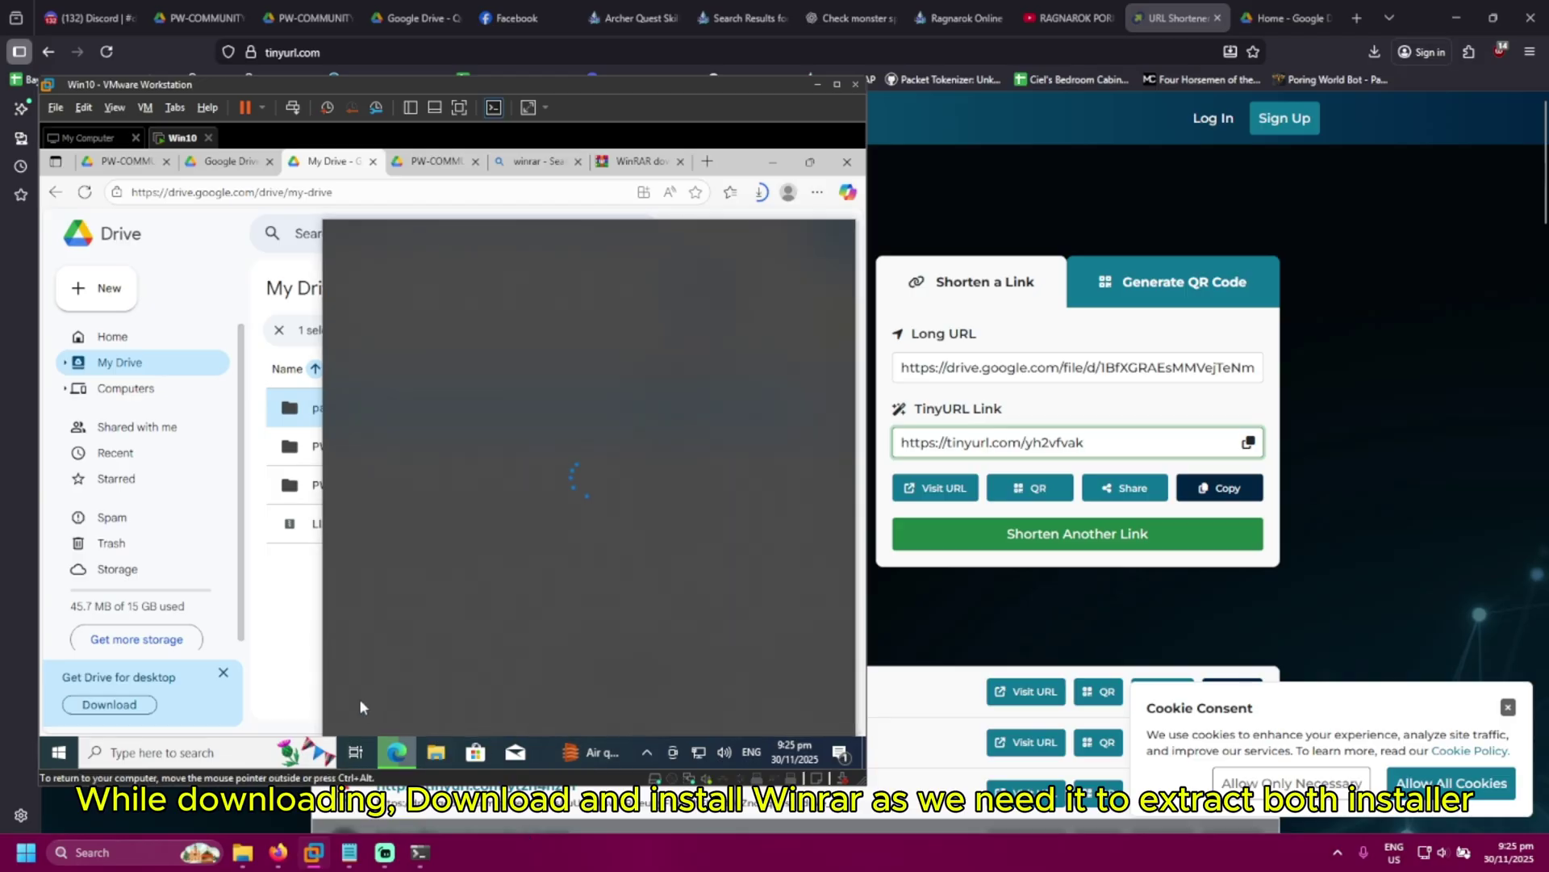
click(360, 698)
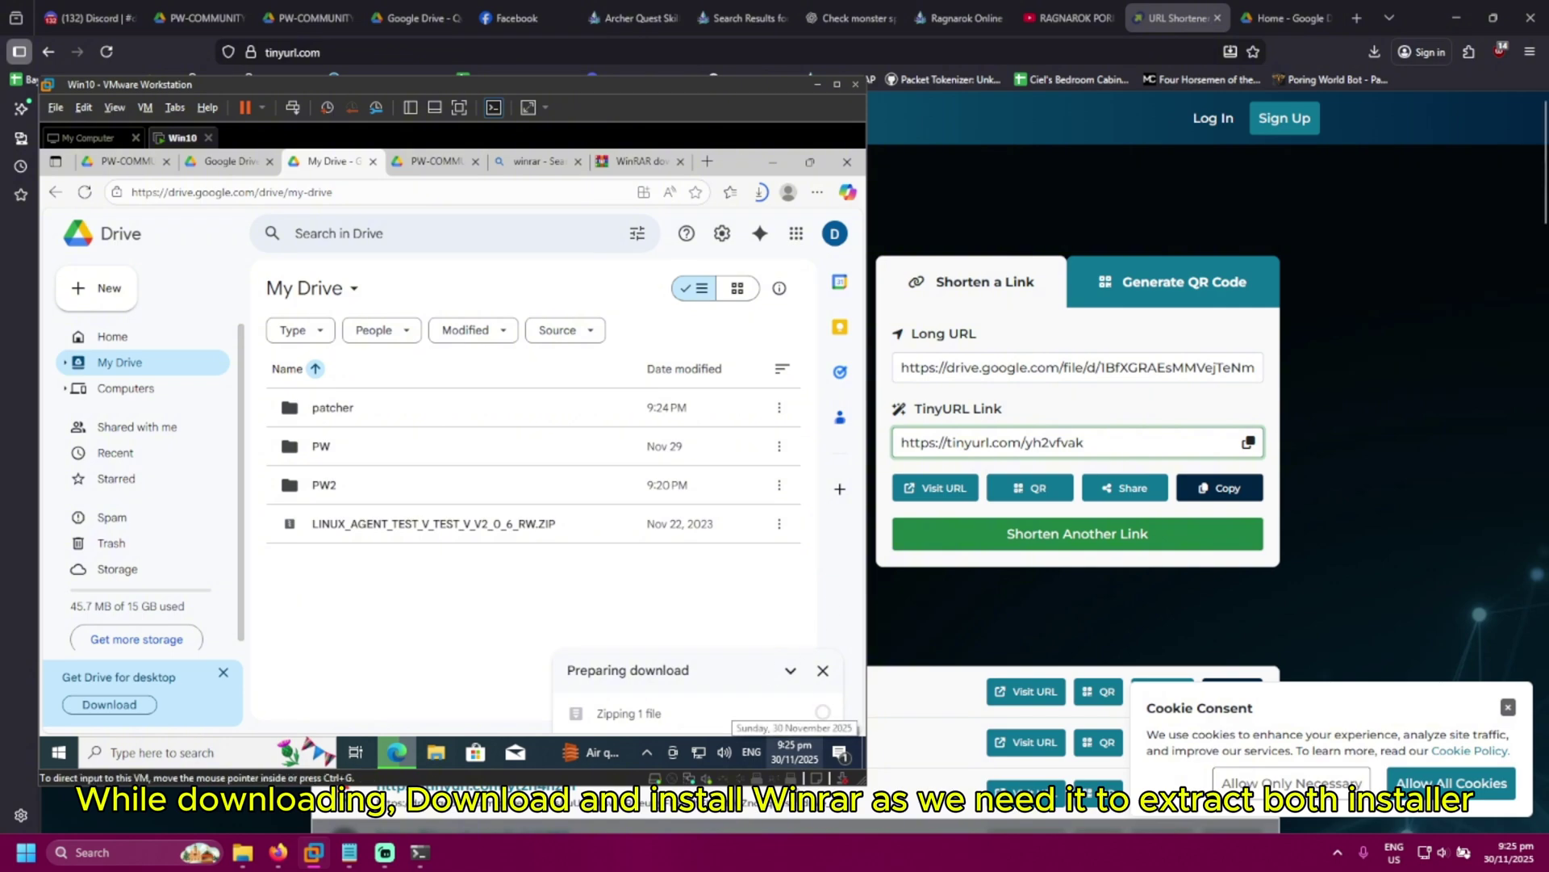
click(760, 193)
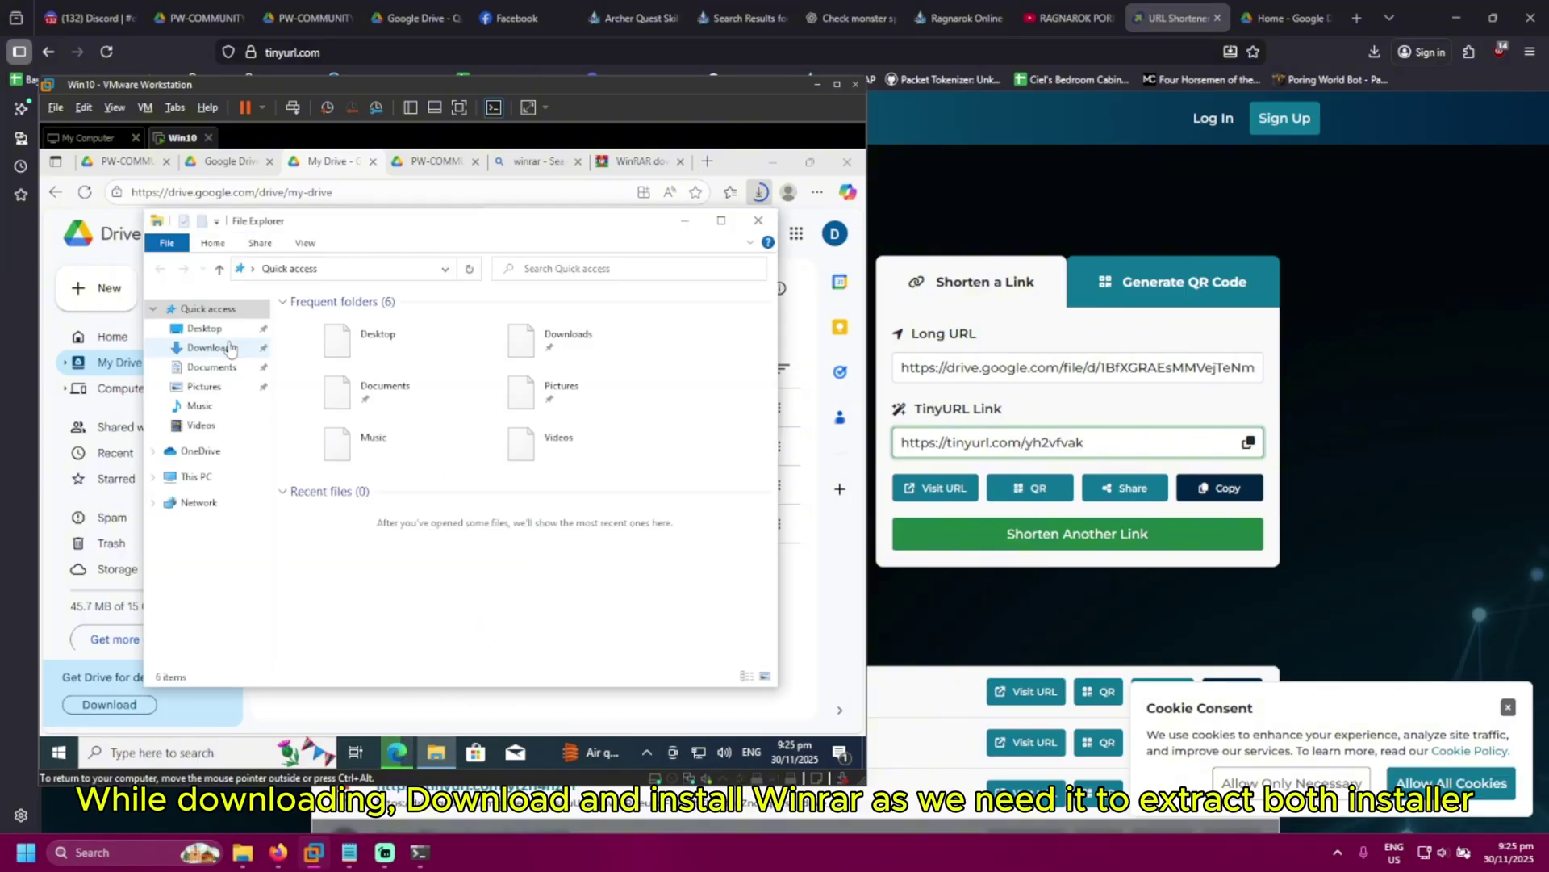
From Downloads, run the WinRAR installer and install it with default options
click(212, 347)
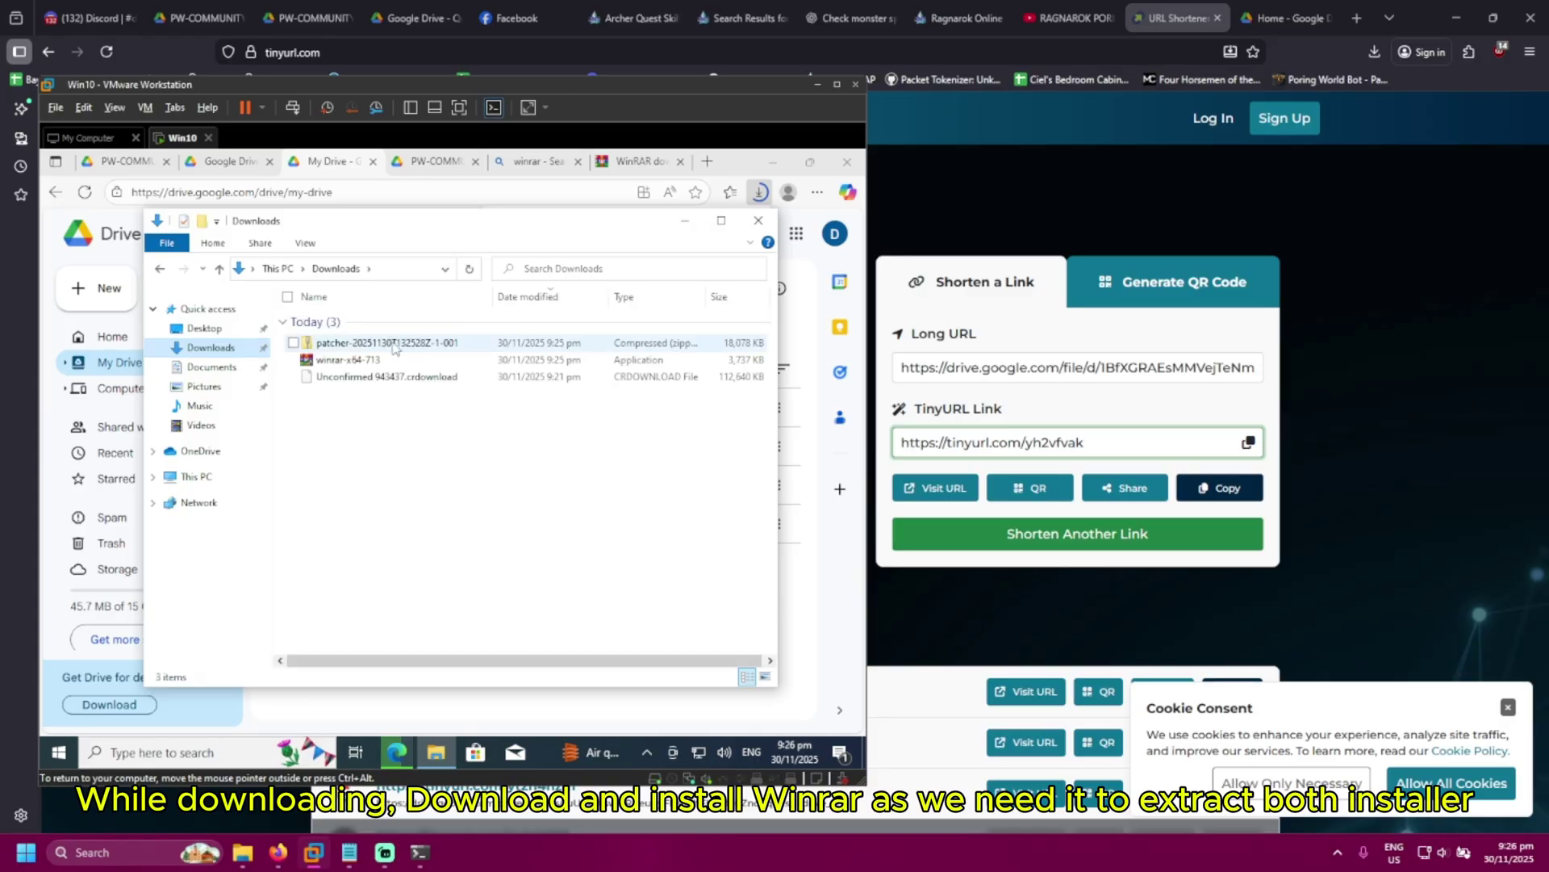
double_click(348, 360)
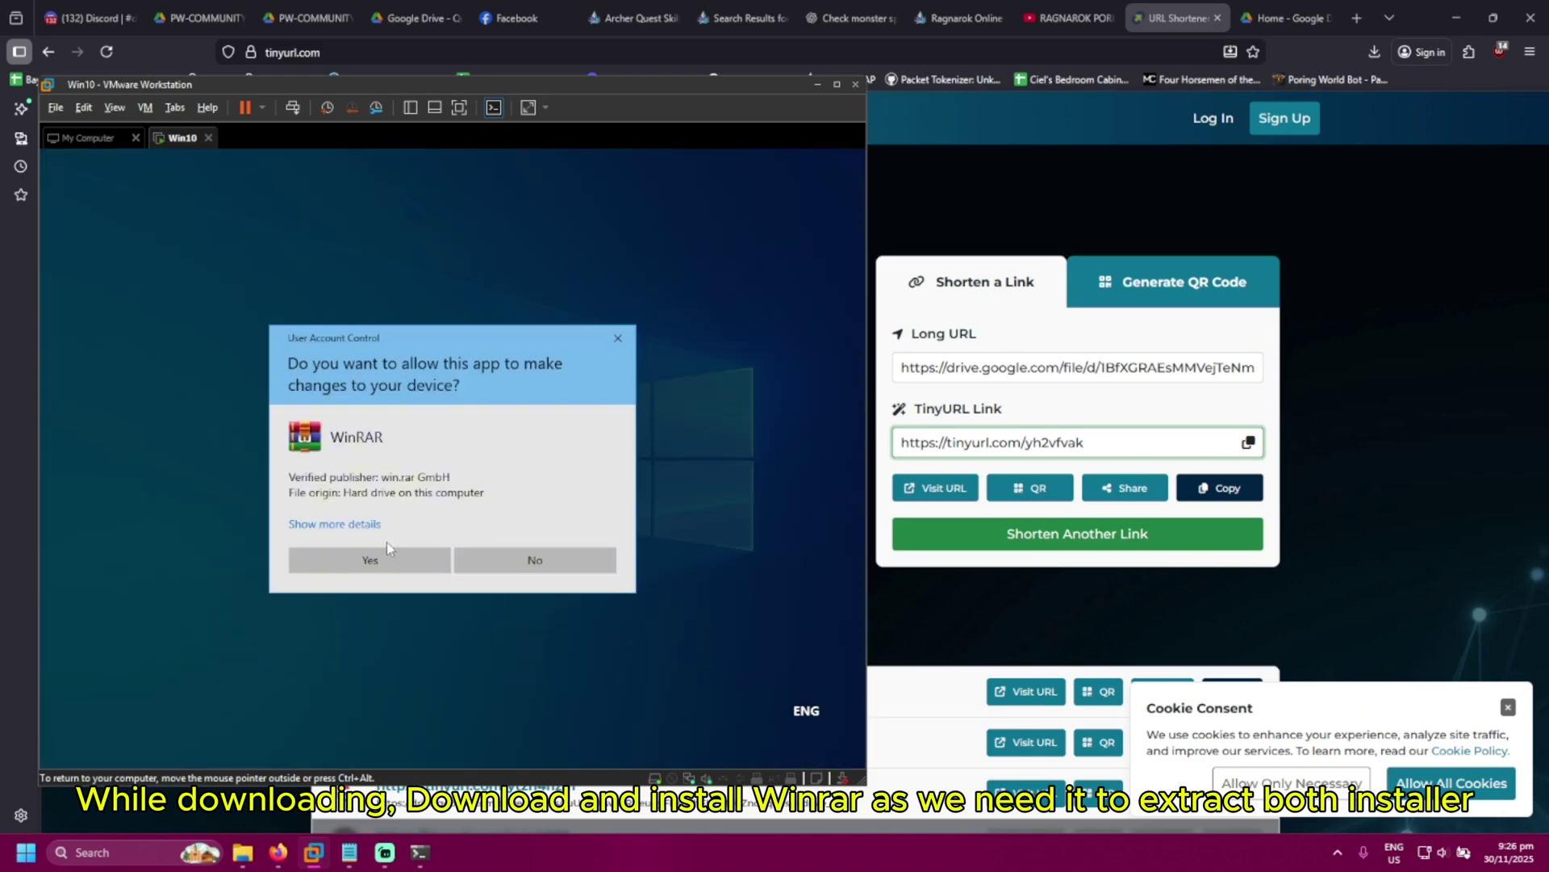
click(388, 555)
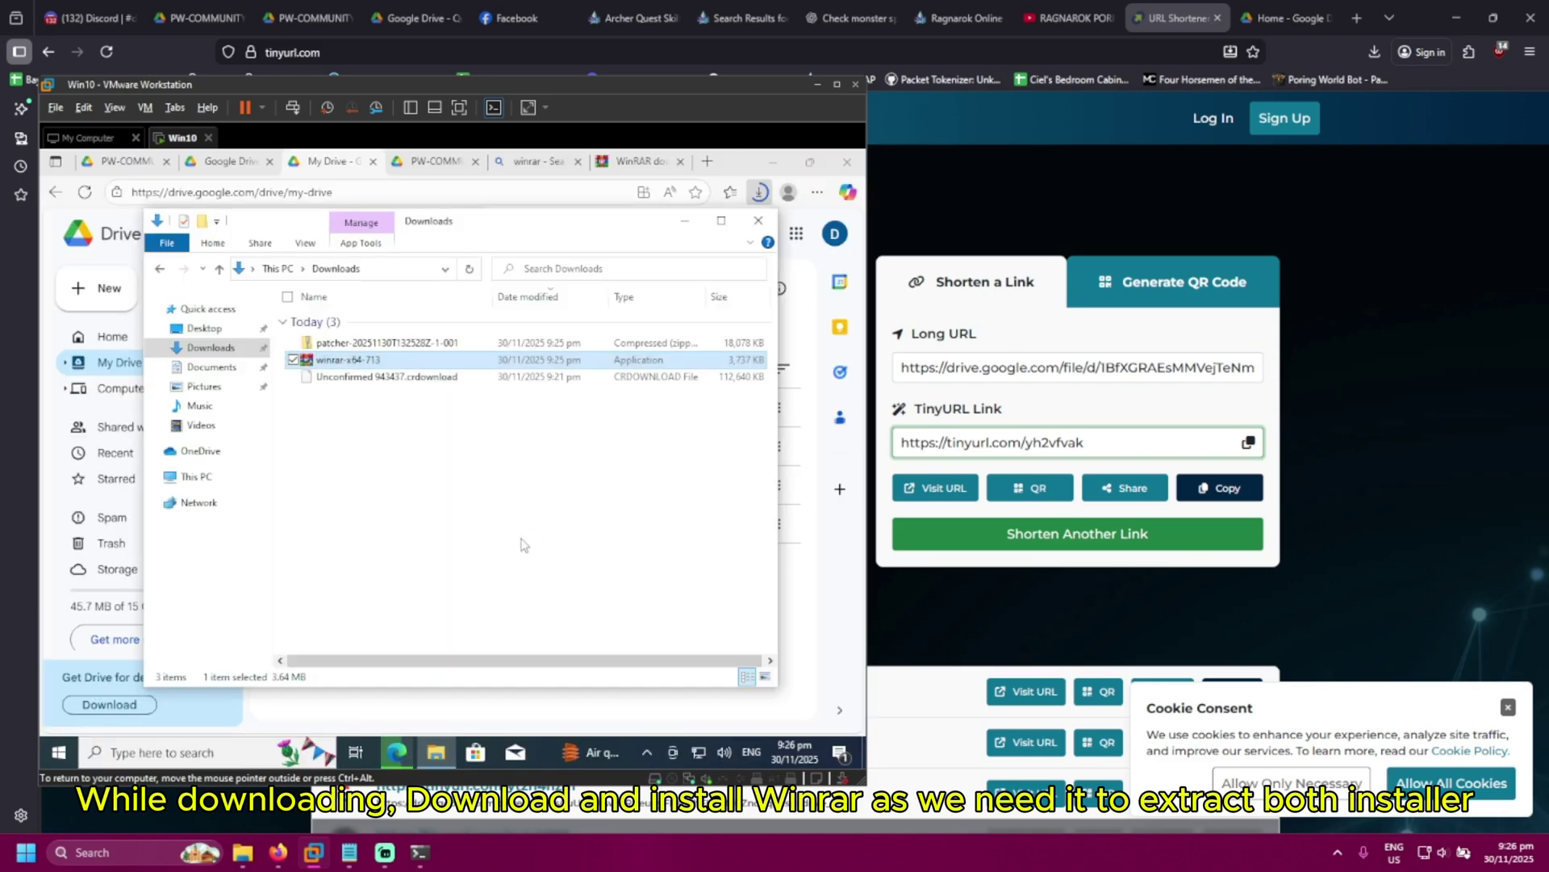
click(416, 609)
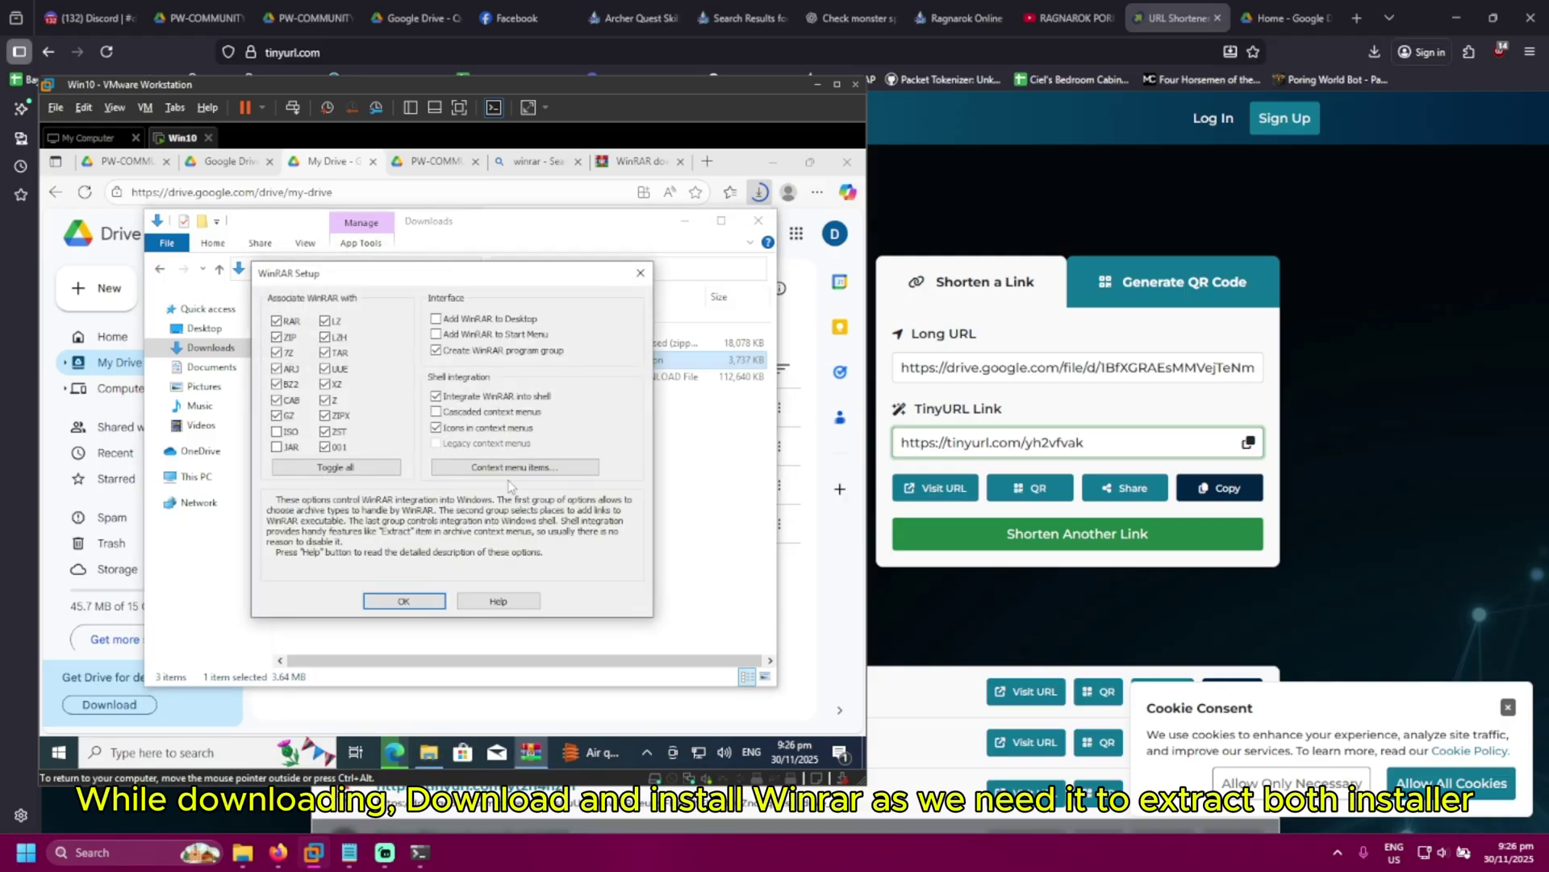
click(403, 601)
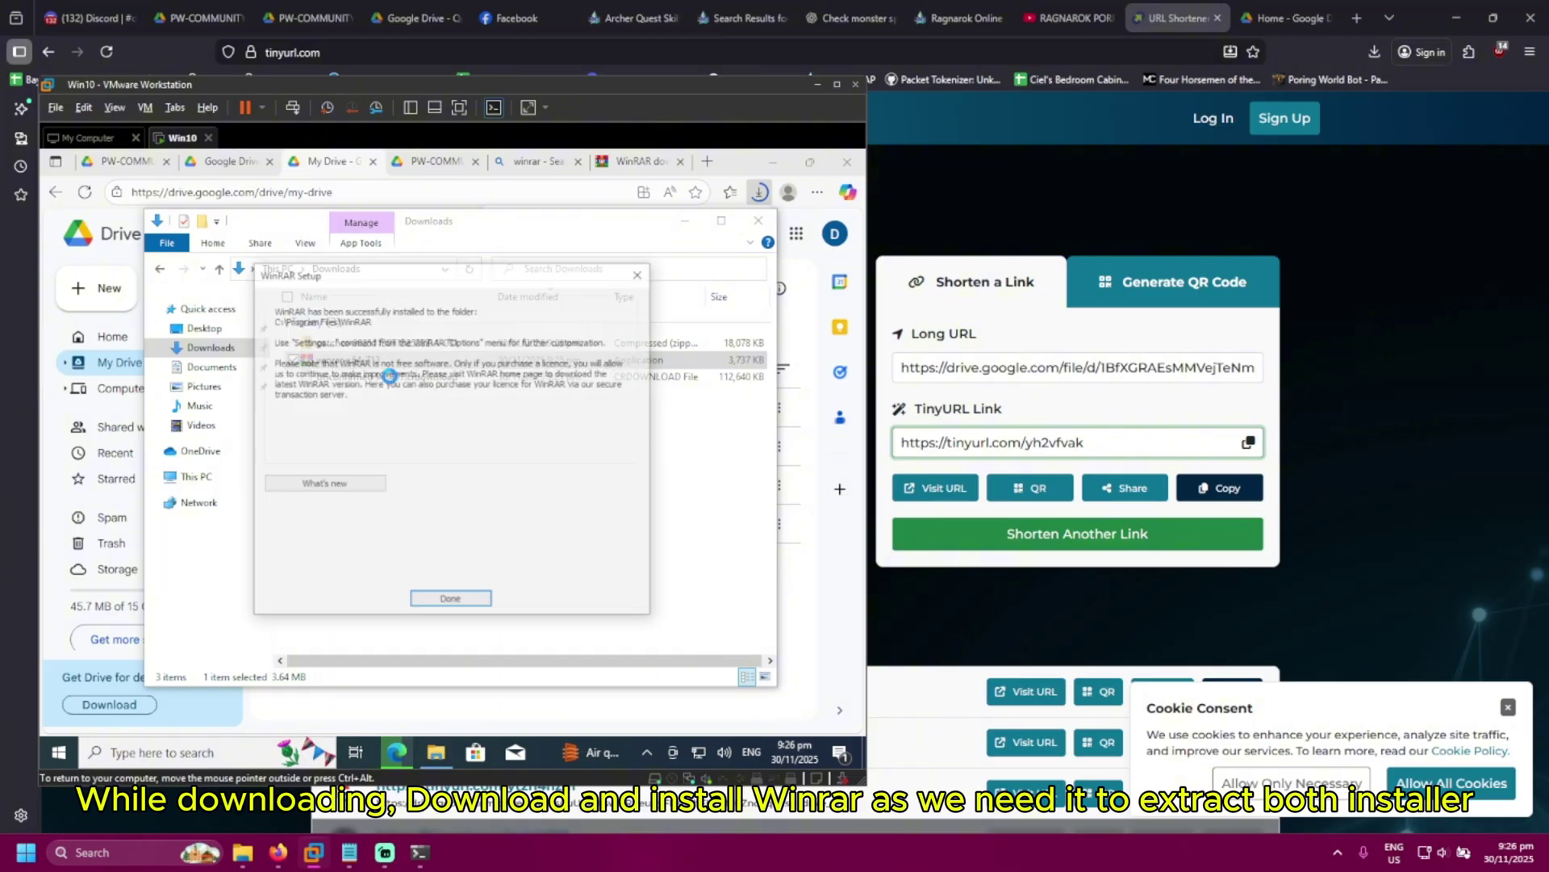
click(450, 598)
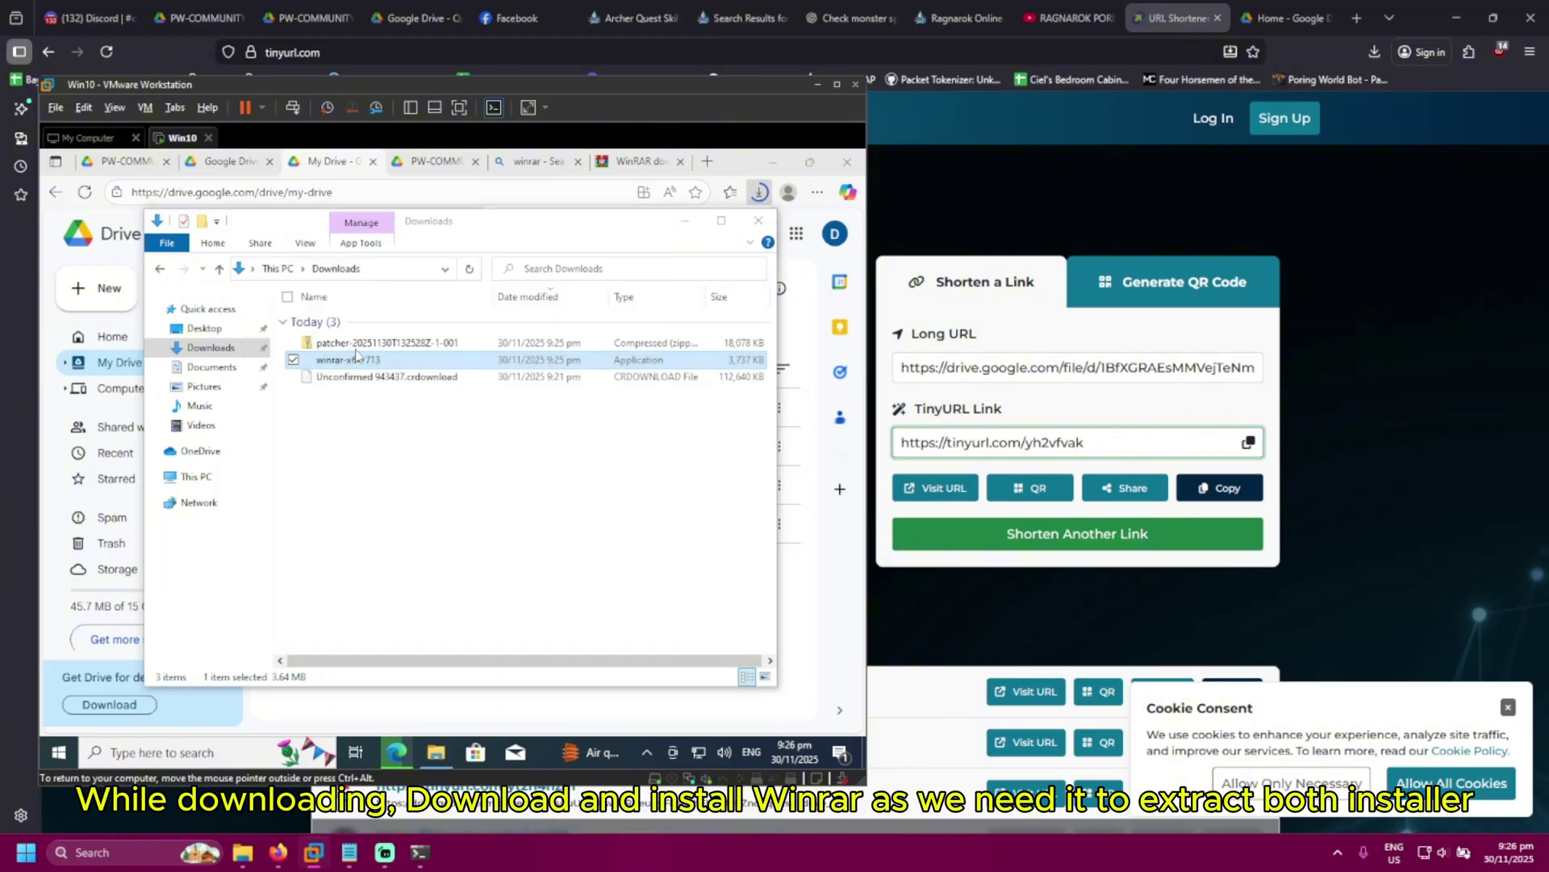
Check the patcher zip and the still-downloading installer file, viewing the browser's download progress
click(388, 348)
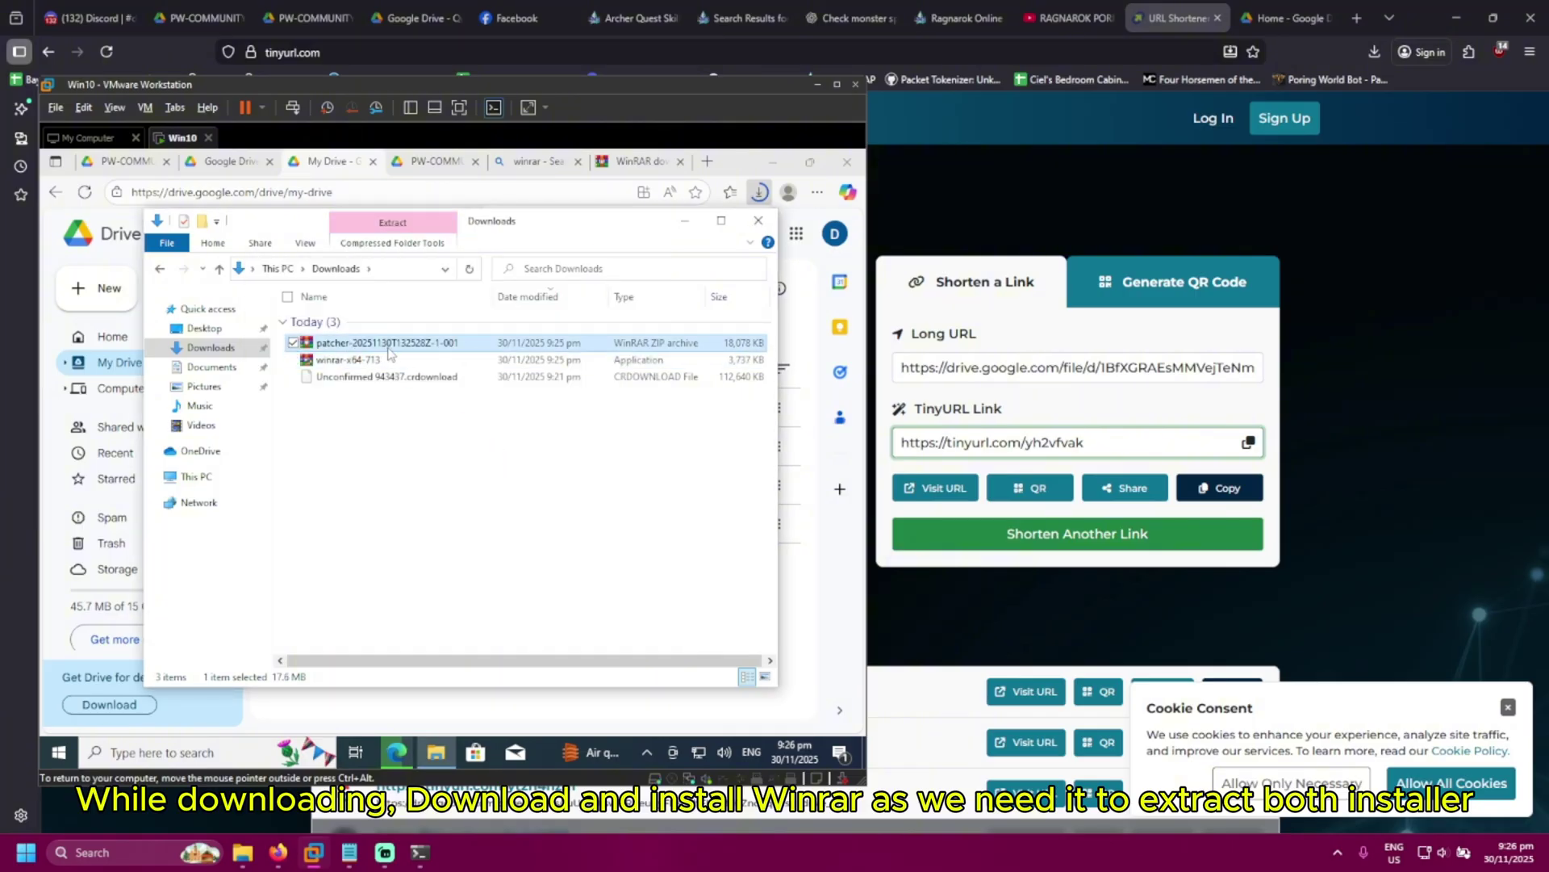
click(428, 379)
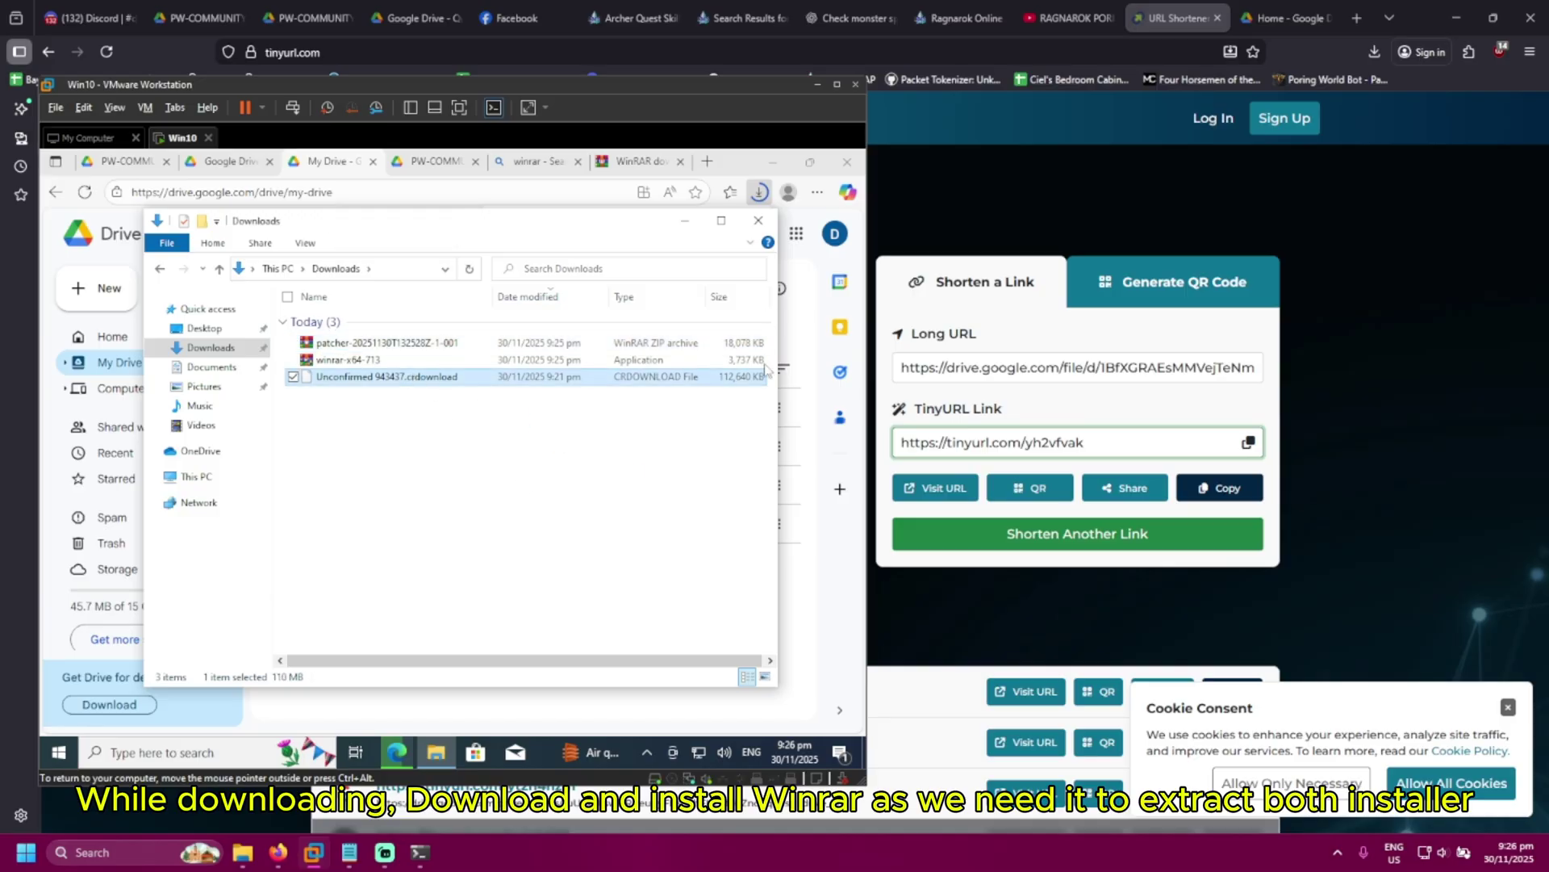
click(760, 193)
click(760, 193)
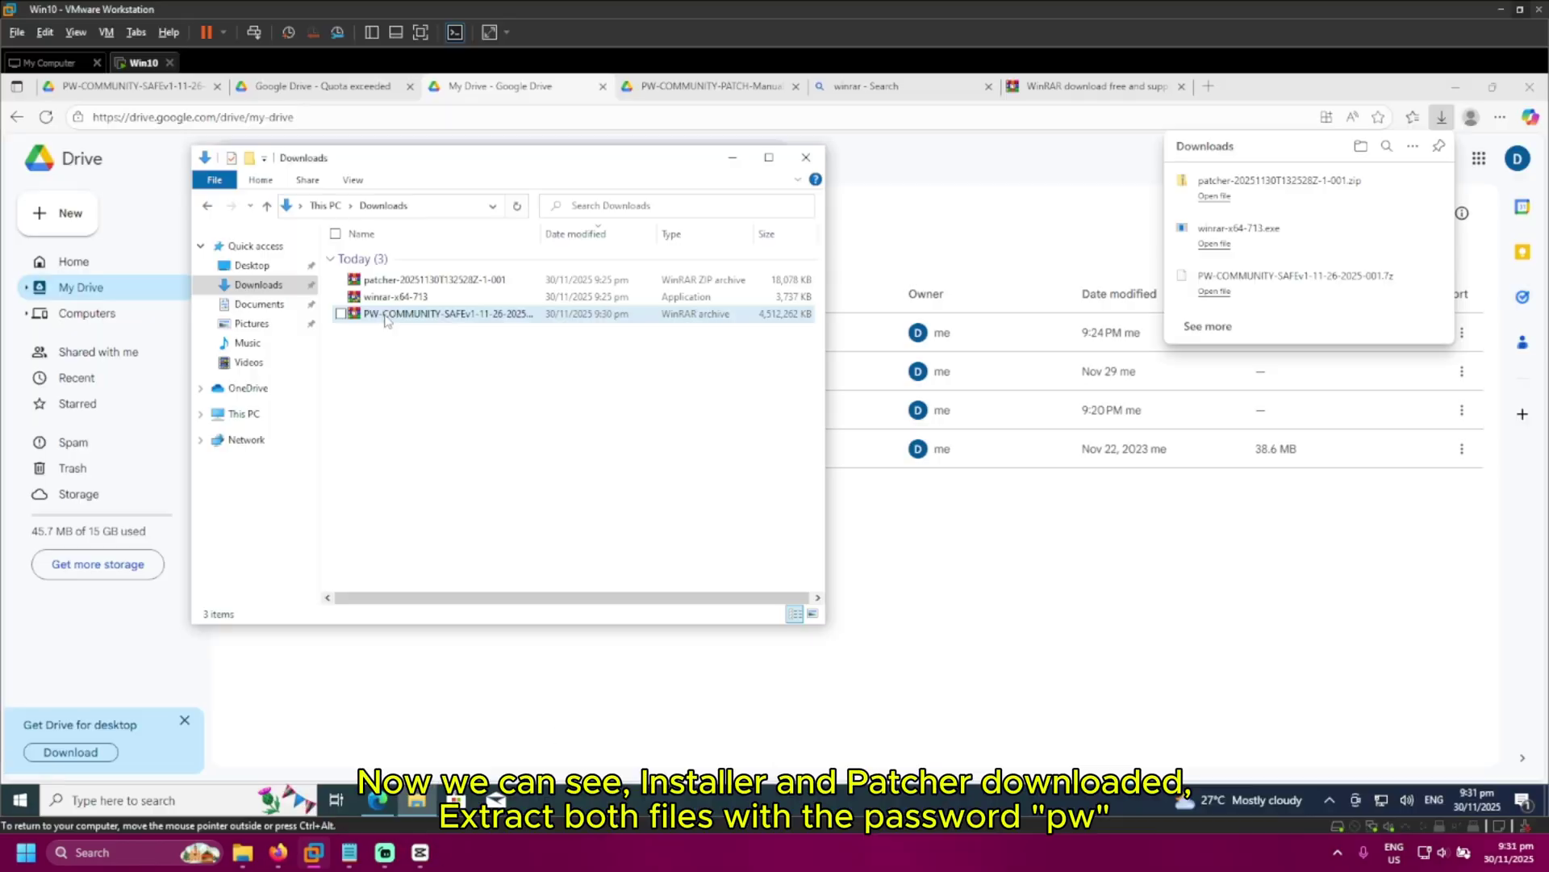
Extract the PW-COMMUNITY-SAFEv1 .7z archive into Downloads, entering the archive password
right_click(385, 316)
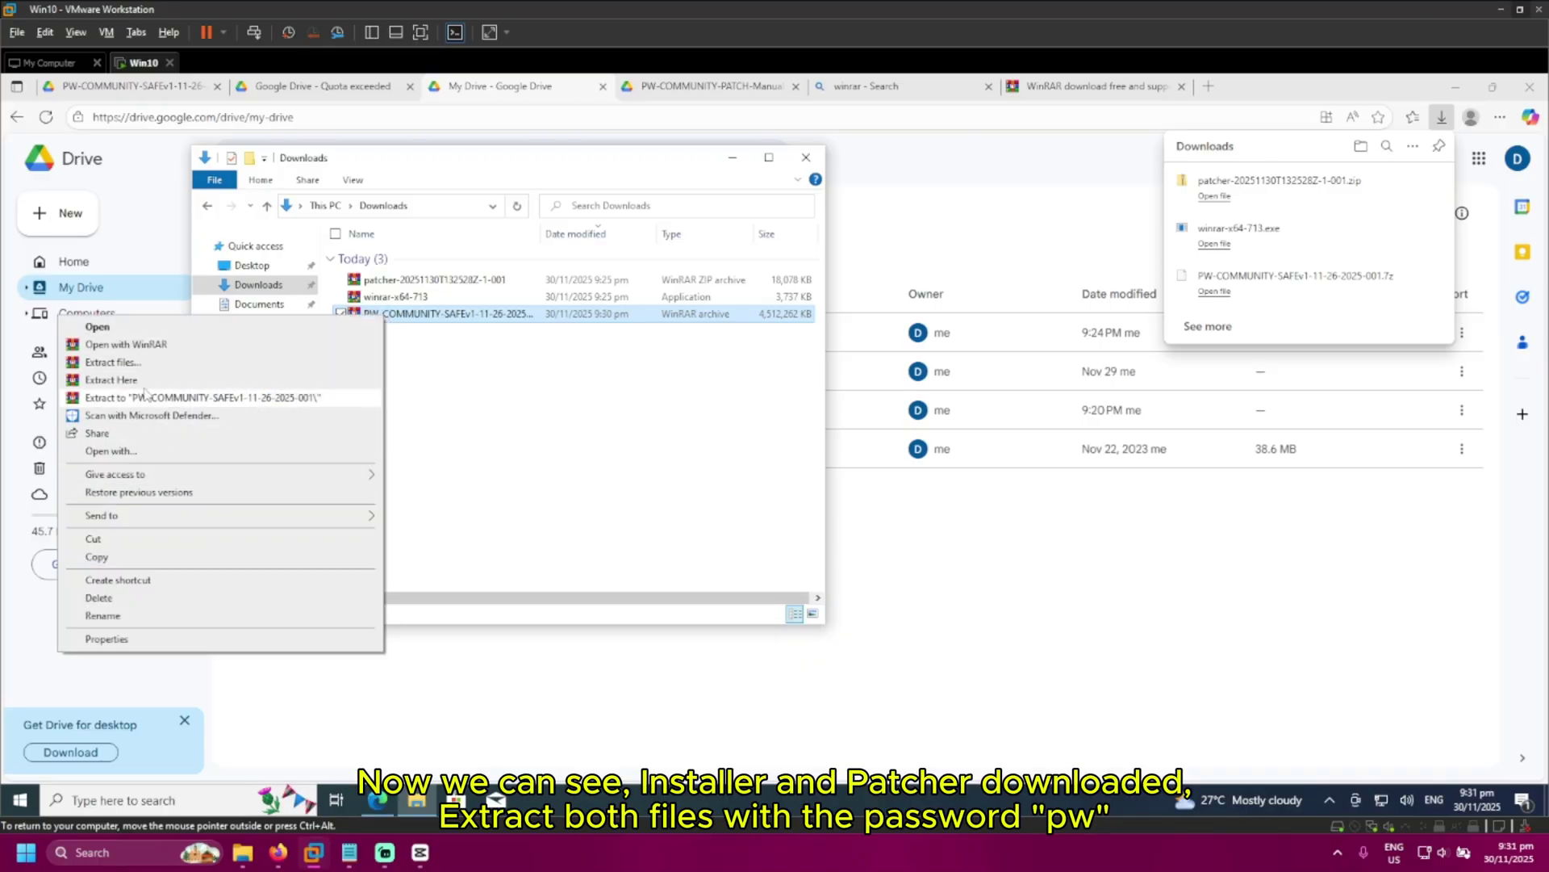
click(165, 398)
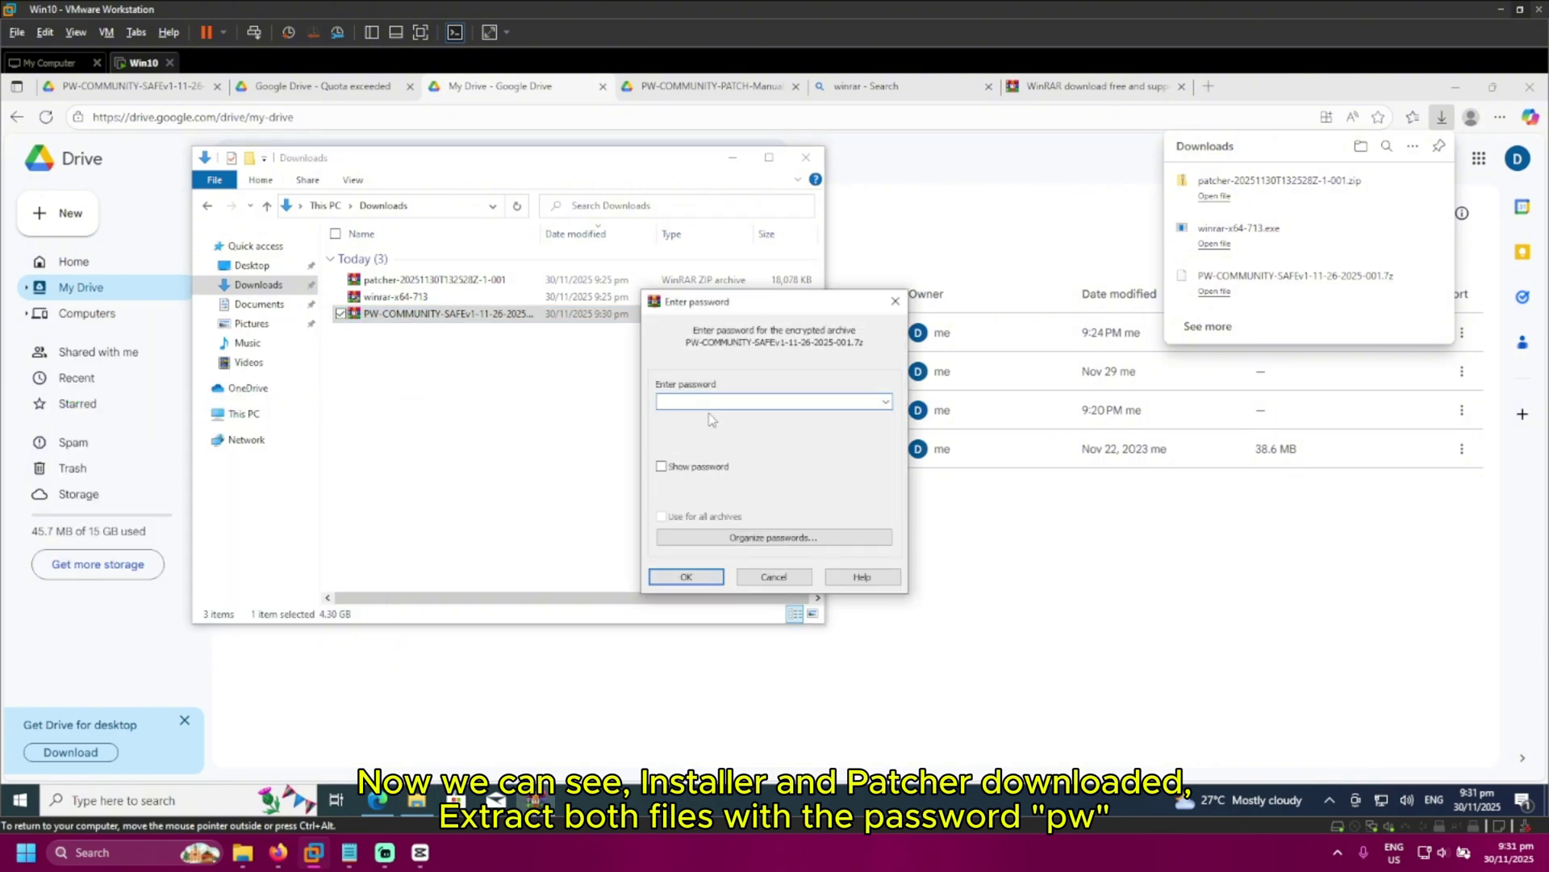
text(pw)
key(Return)
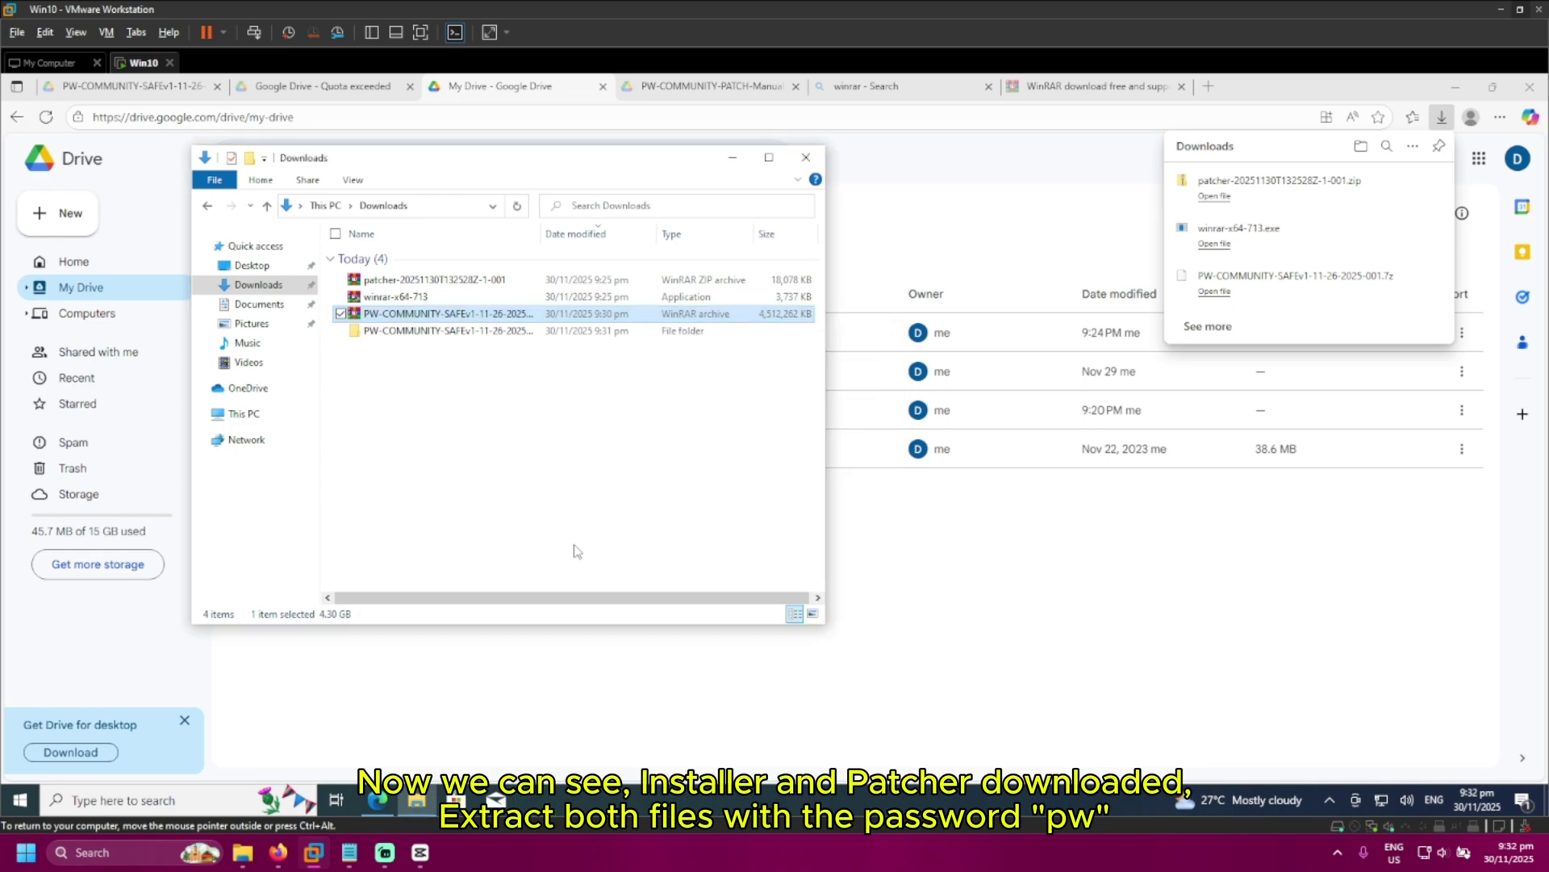
Inspect the extracted 70-item game folder, then return to Downloads
double_click(536, 332)
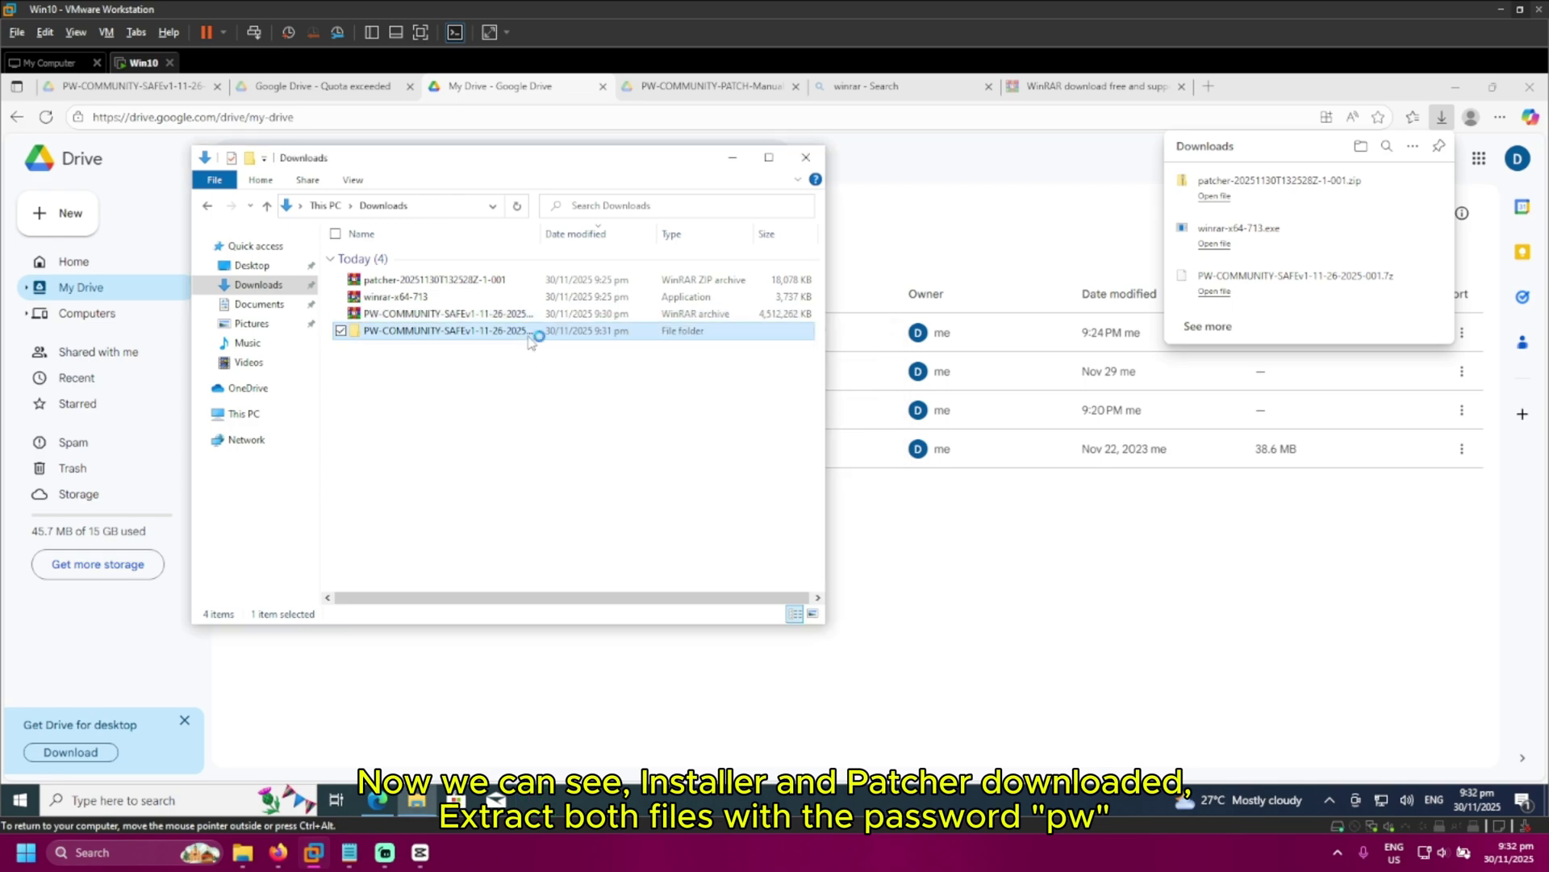
double_click(457, 267)
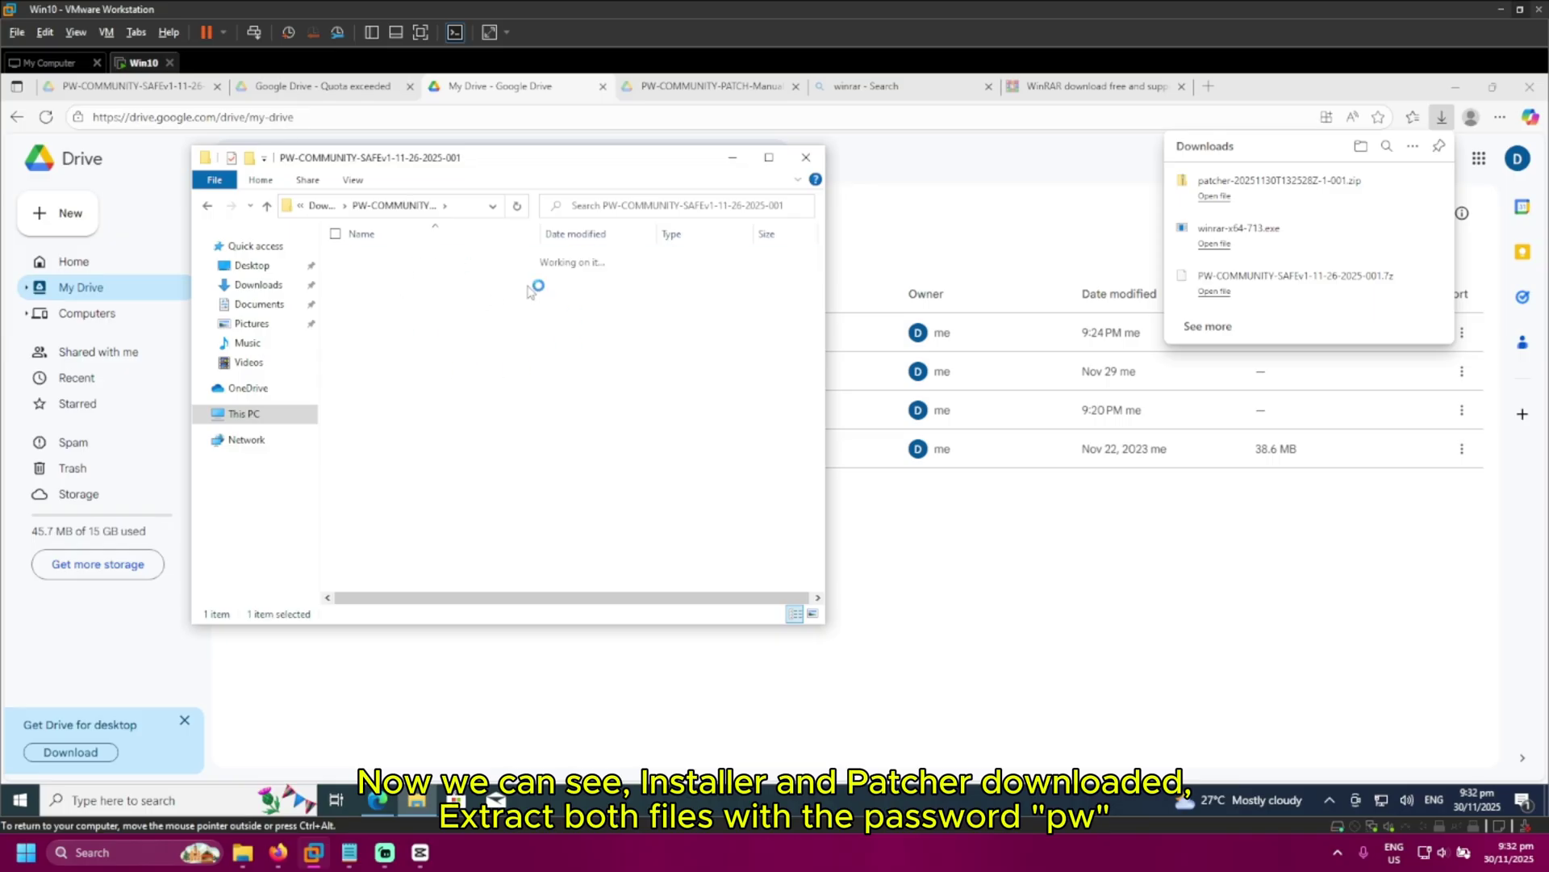
click(209, 211)
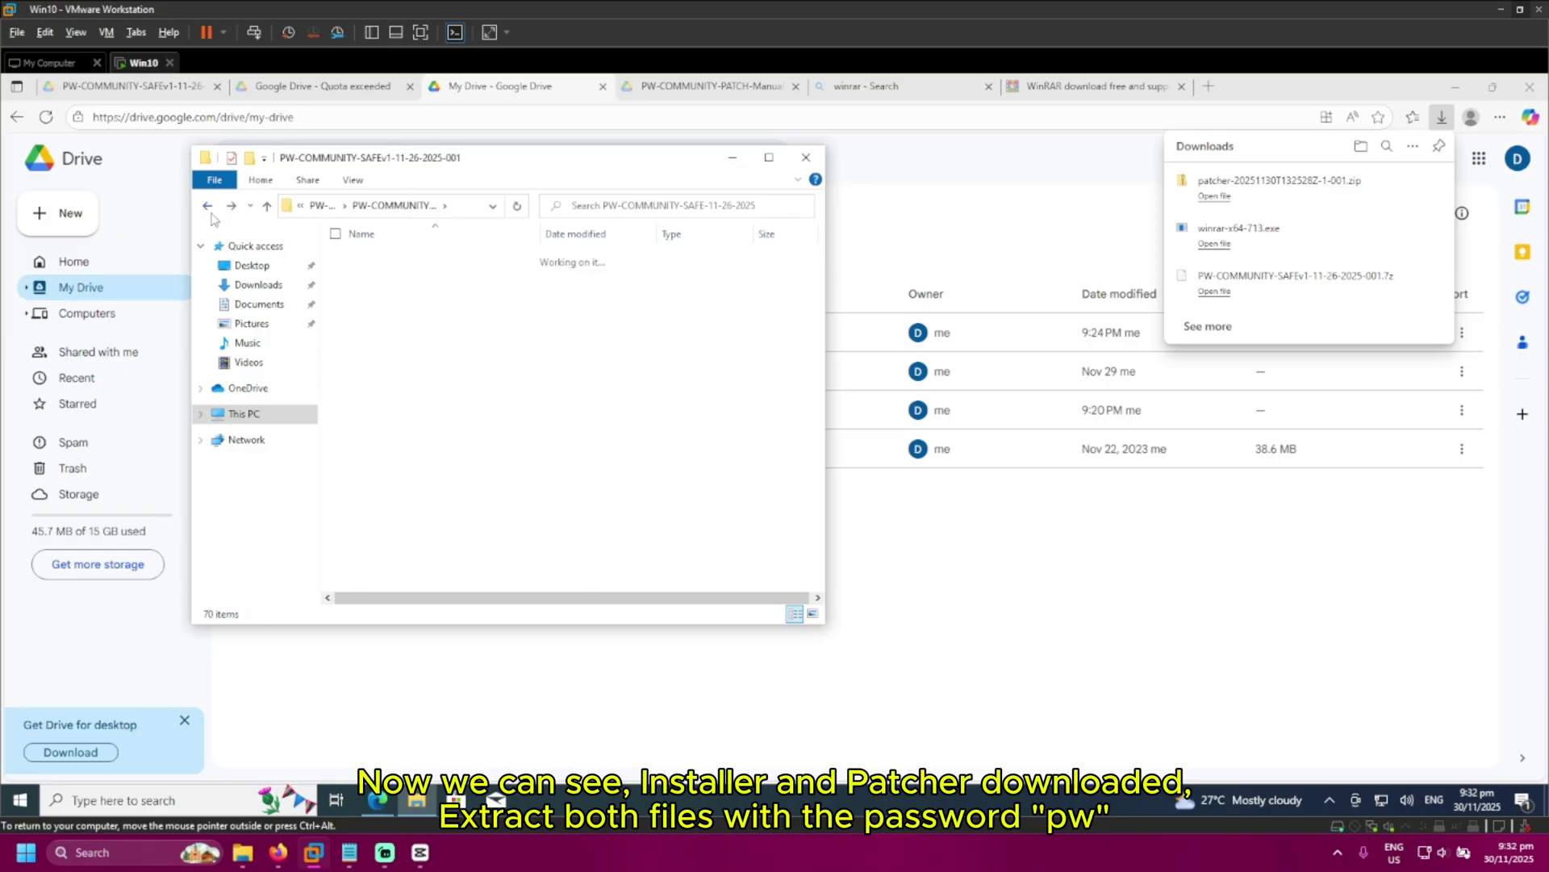
click(209, 211)
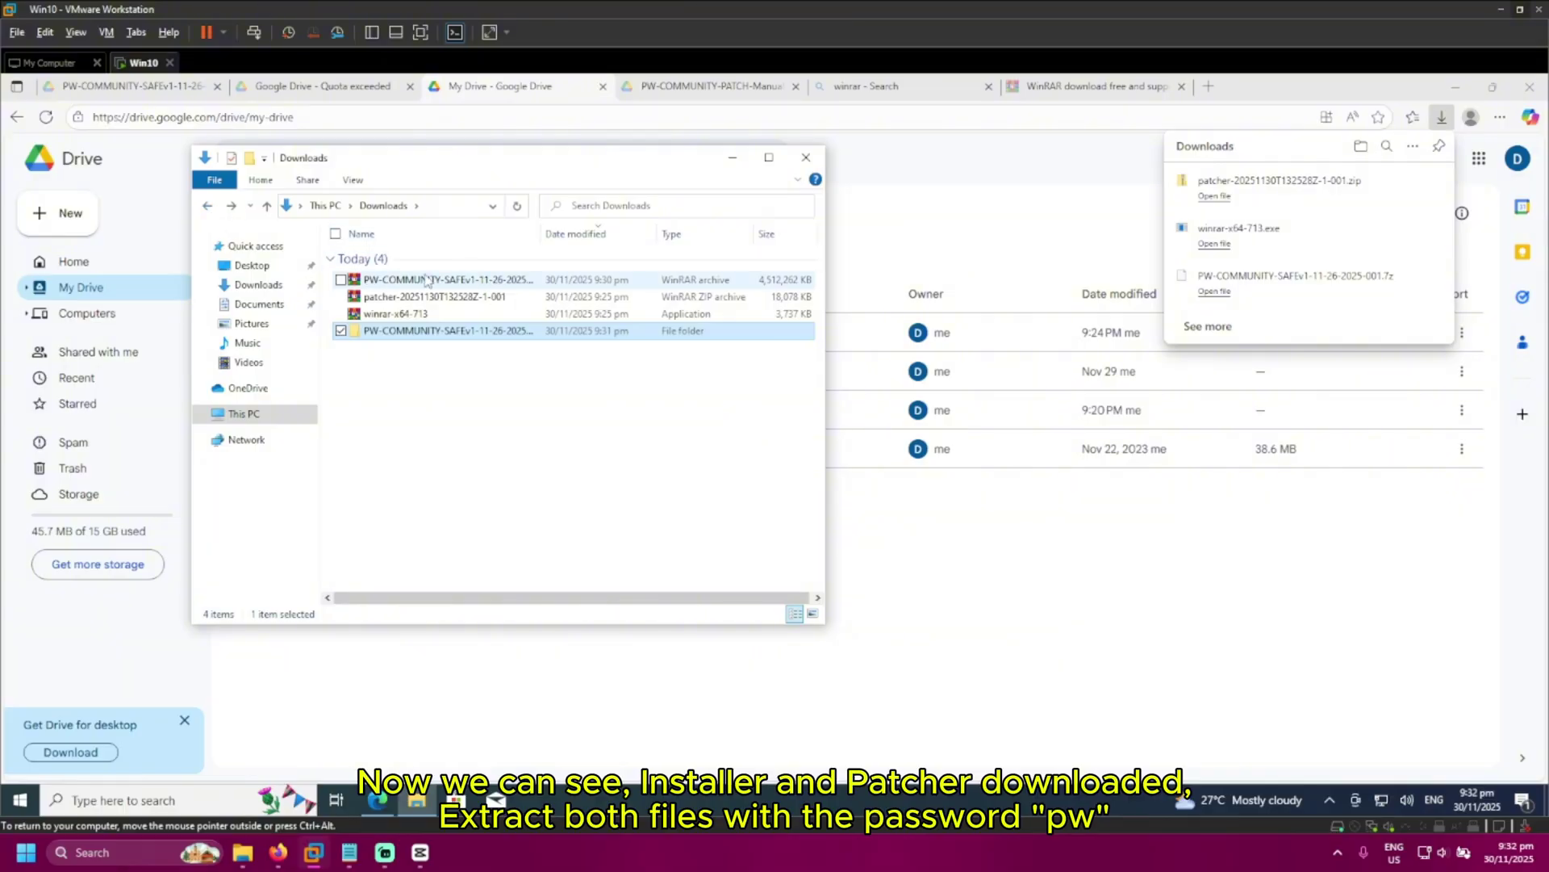
Extract the downloaded patcher zip archive in Downloads
click(420, 297)
right_click(417, 298)
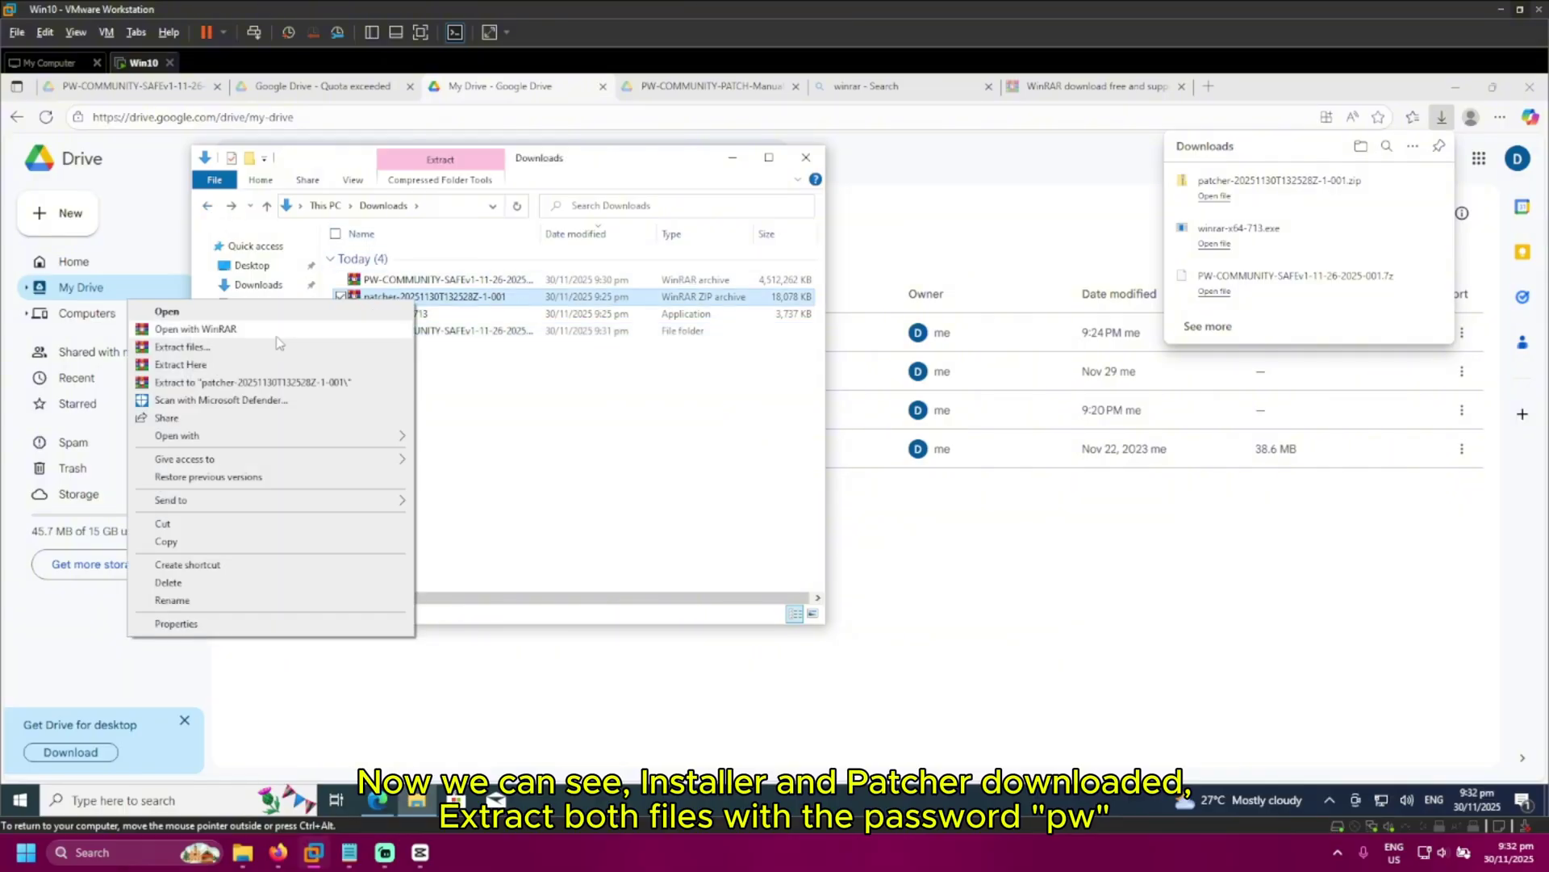
click(245, 371)
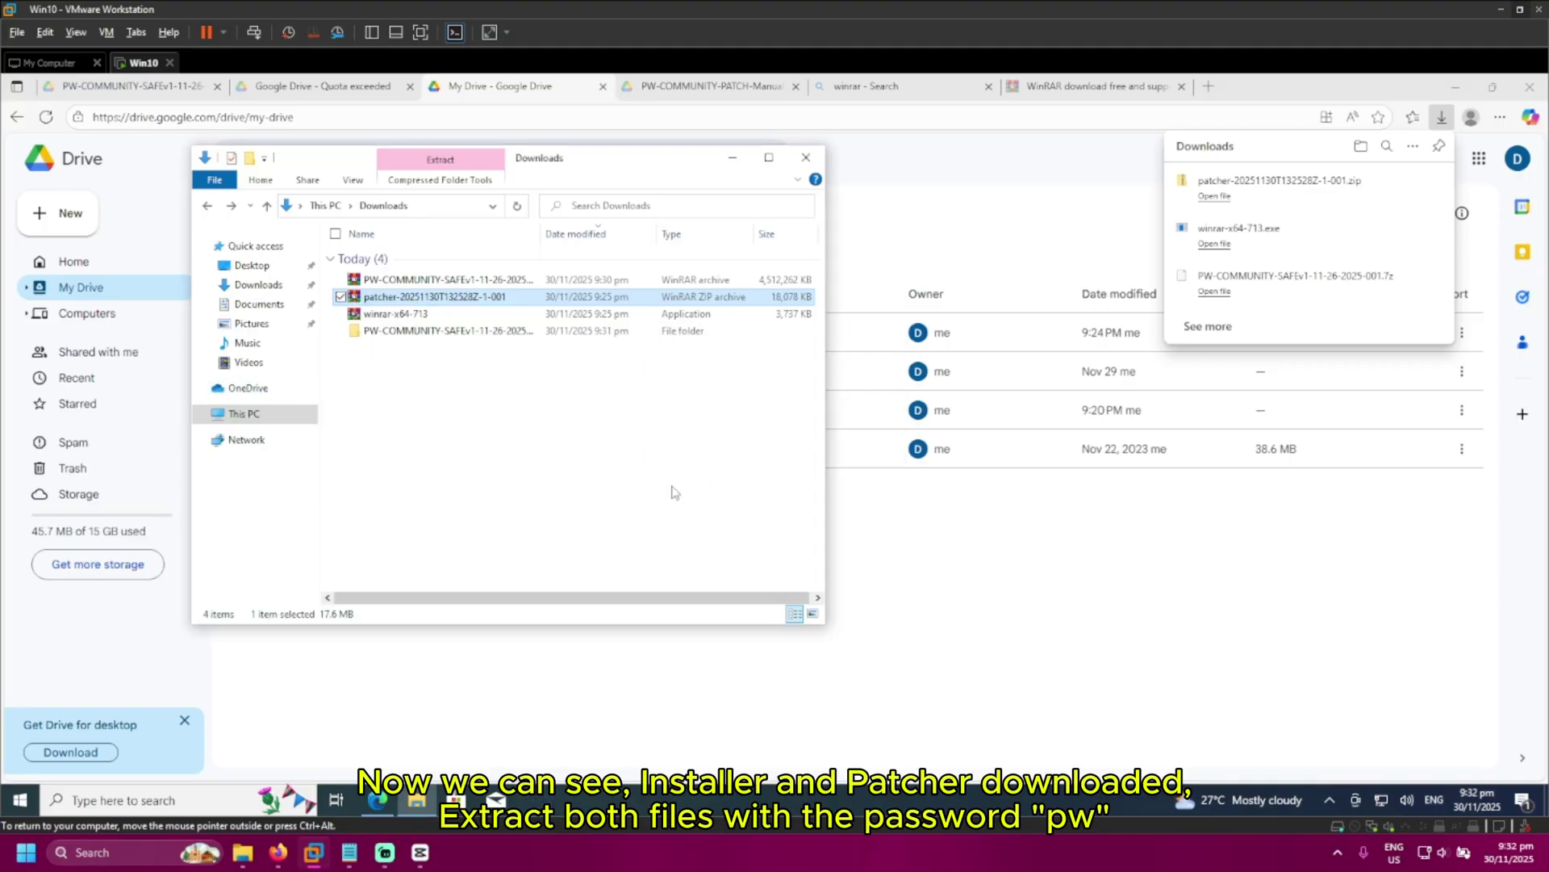
Extract PW-COMMUNITY-PATCH-Manual.7z inside patcher > patcher using the pasted archive password
double_click(427, 347)
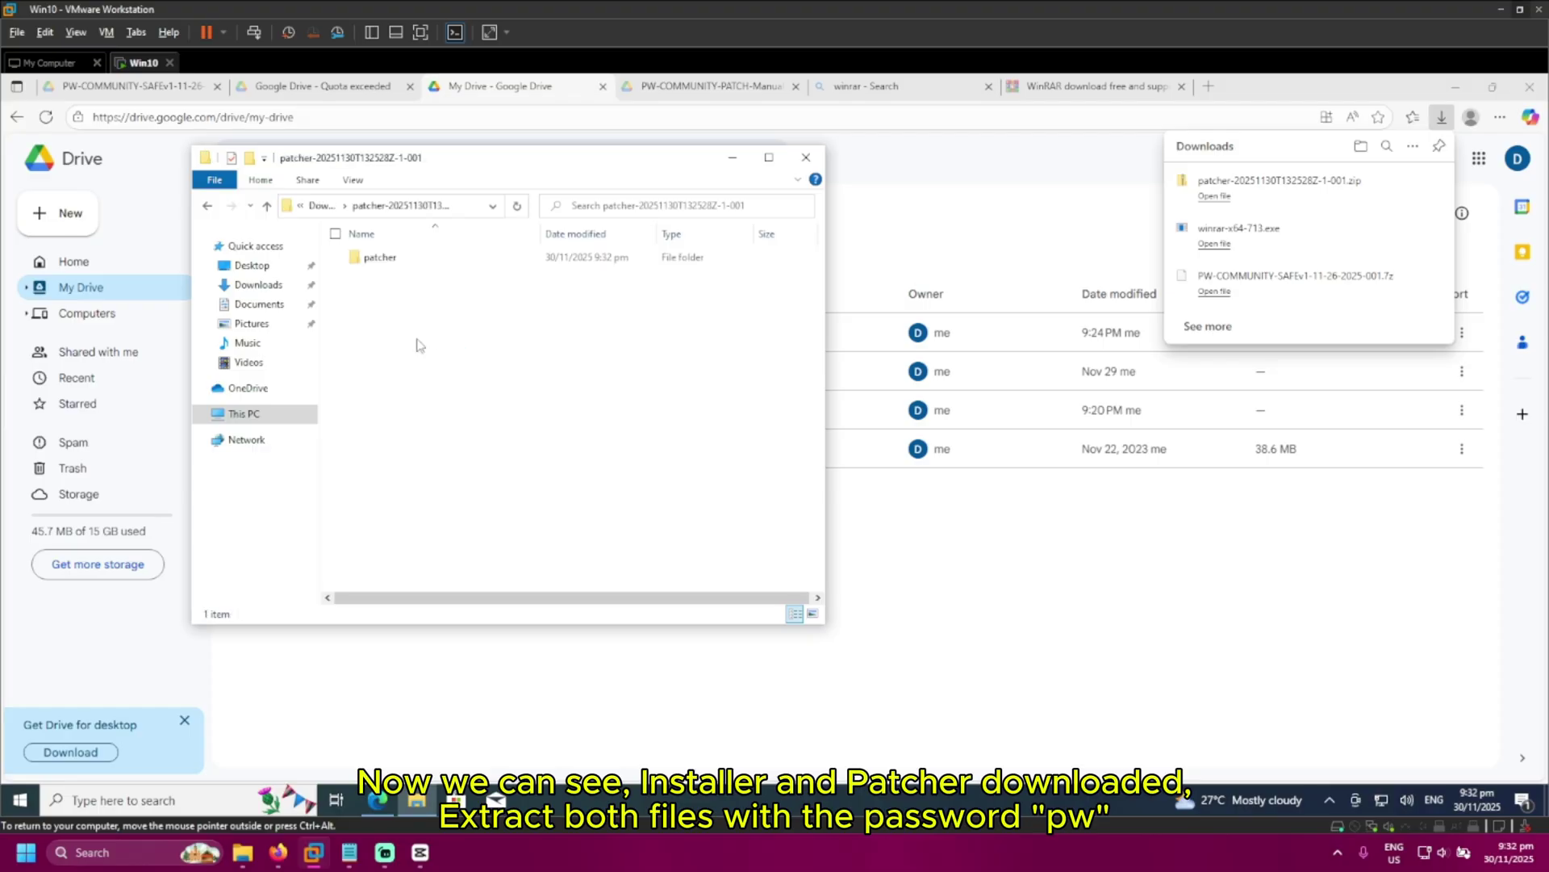
double_click(391, 270)
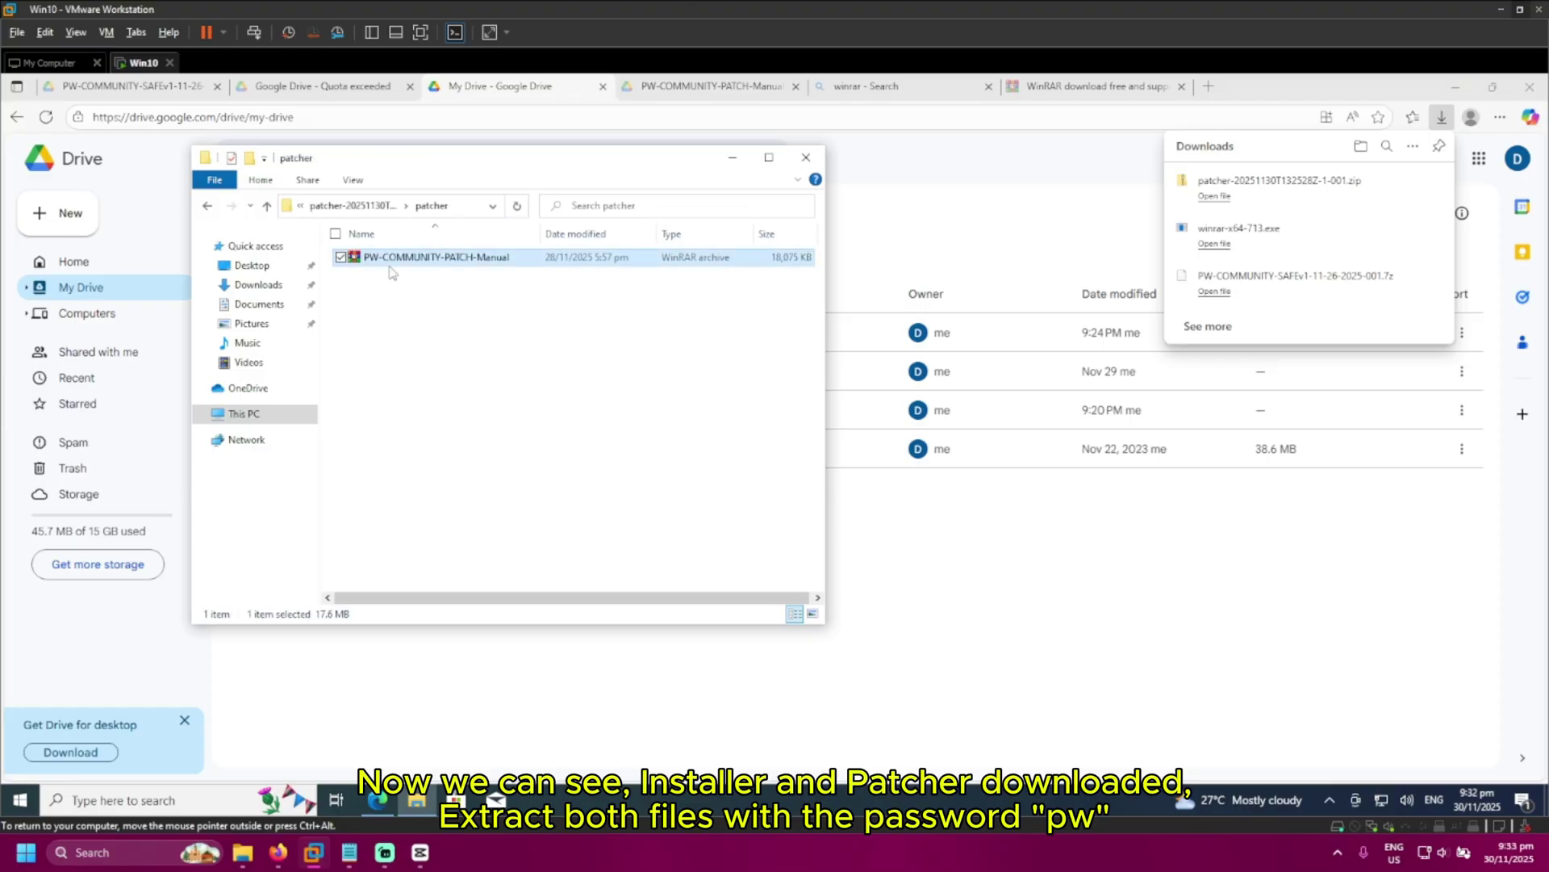
right_click(391, 258)
click(206, 332)
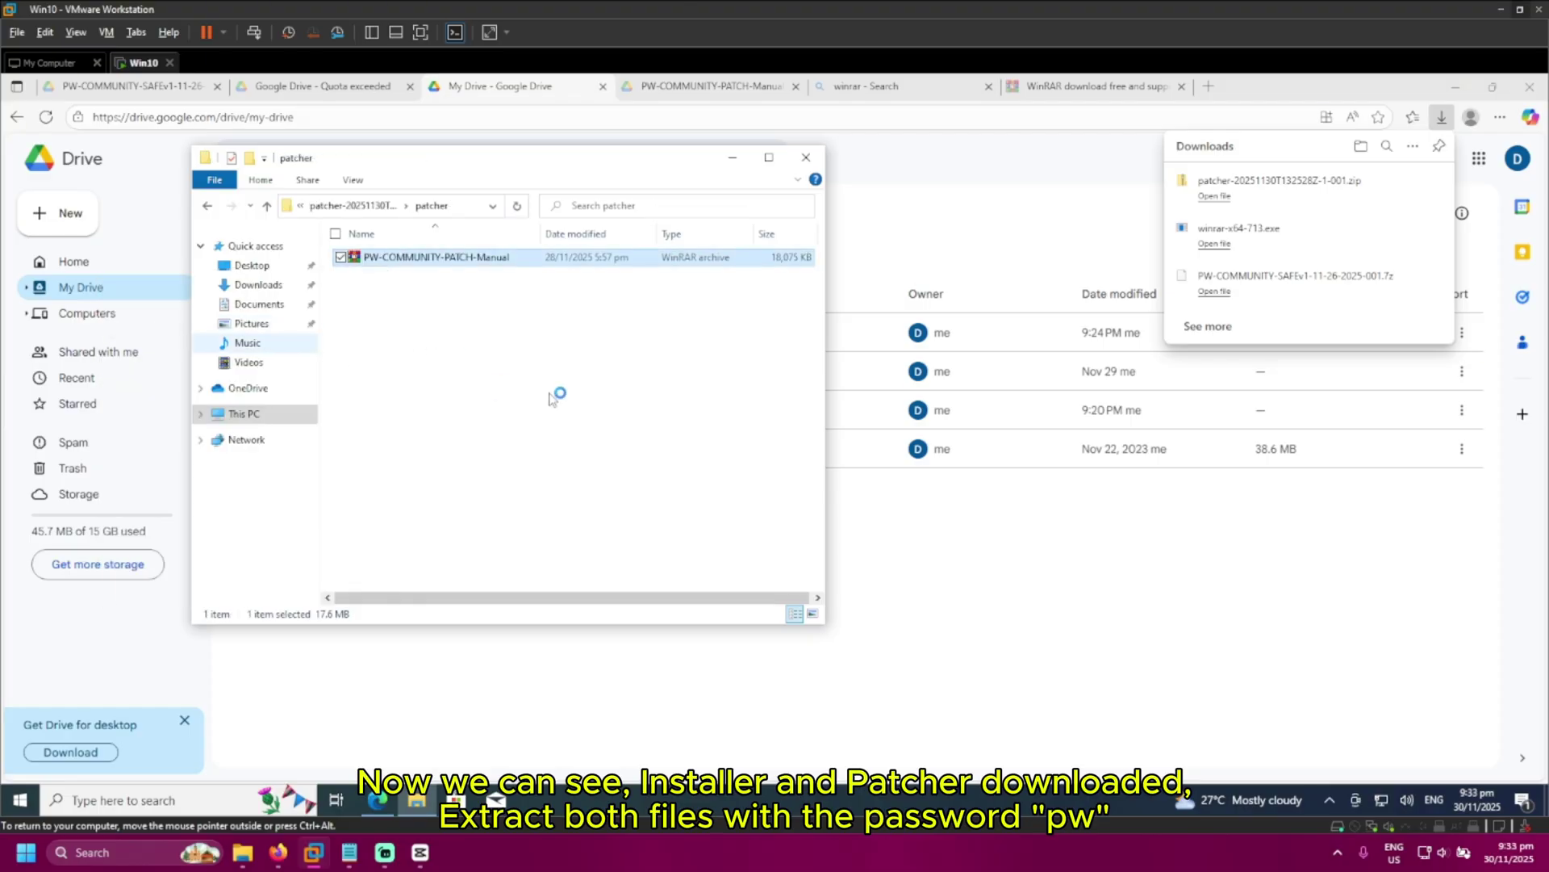
key(ctrl+v)
key(Return)
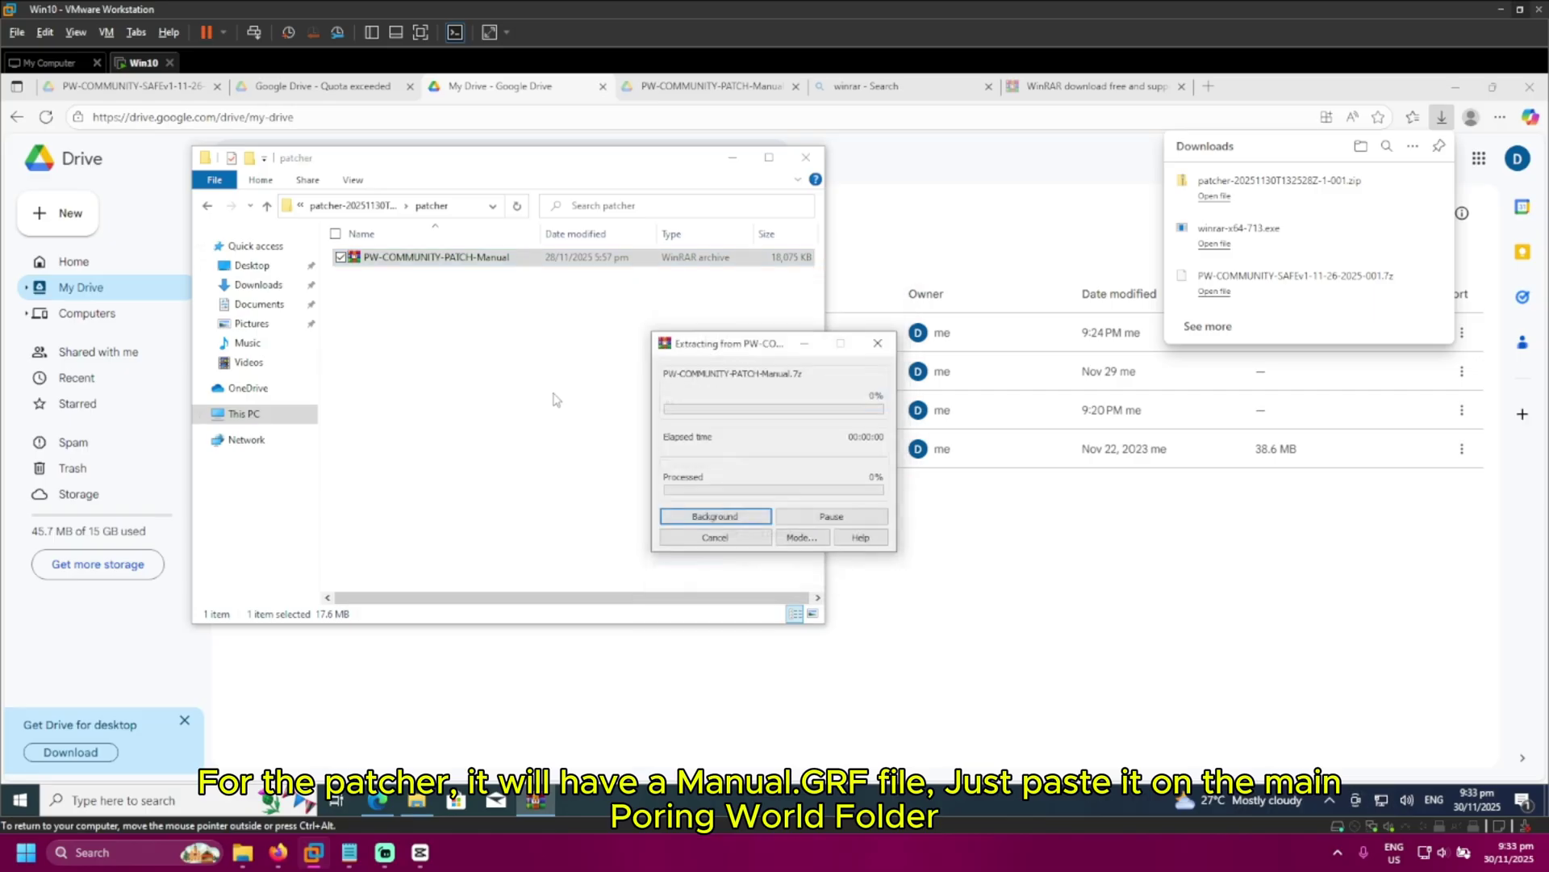
Paste Manual.grf into PW-COMMUNITY-SAFE-11-26-2025, replacing the existing copy there
click(407, 258)
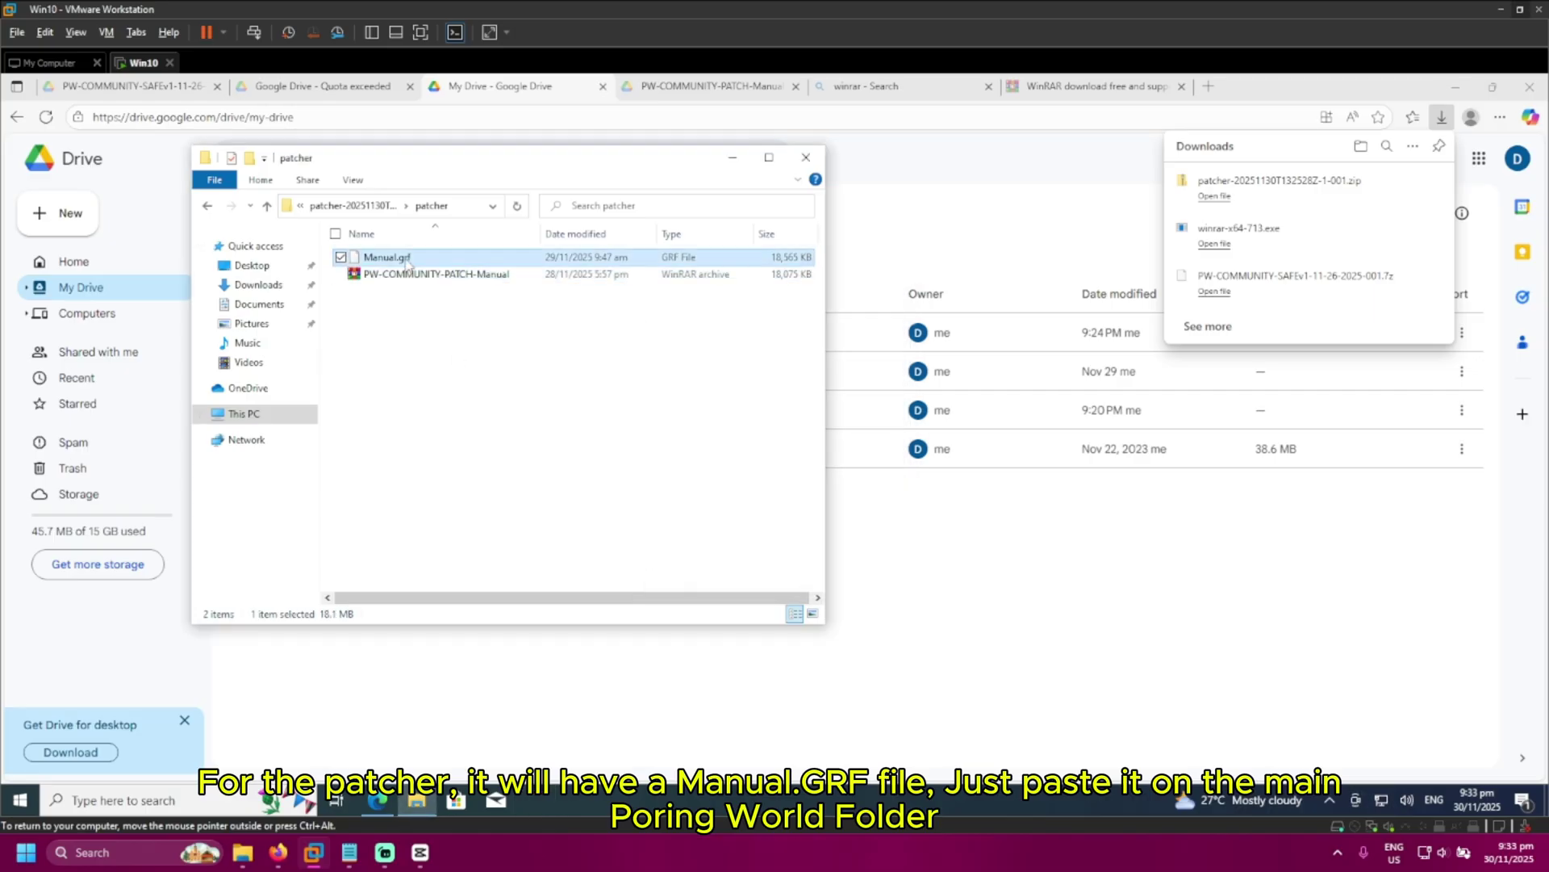
click(207, 206)
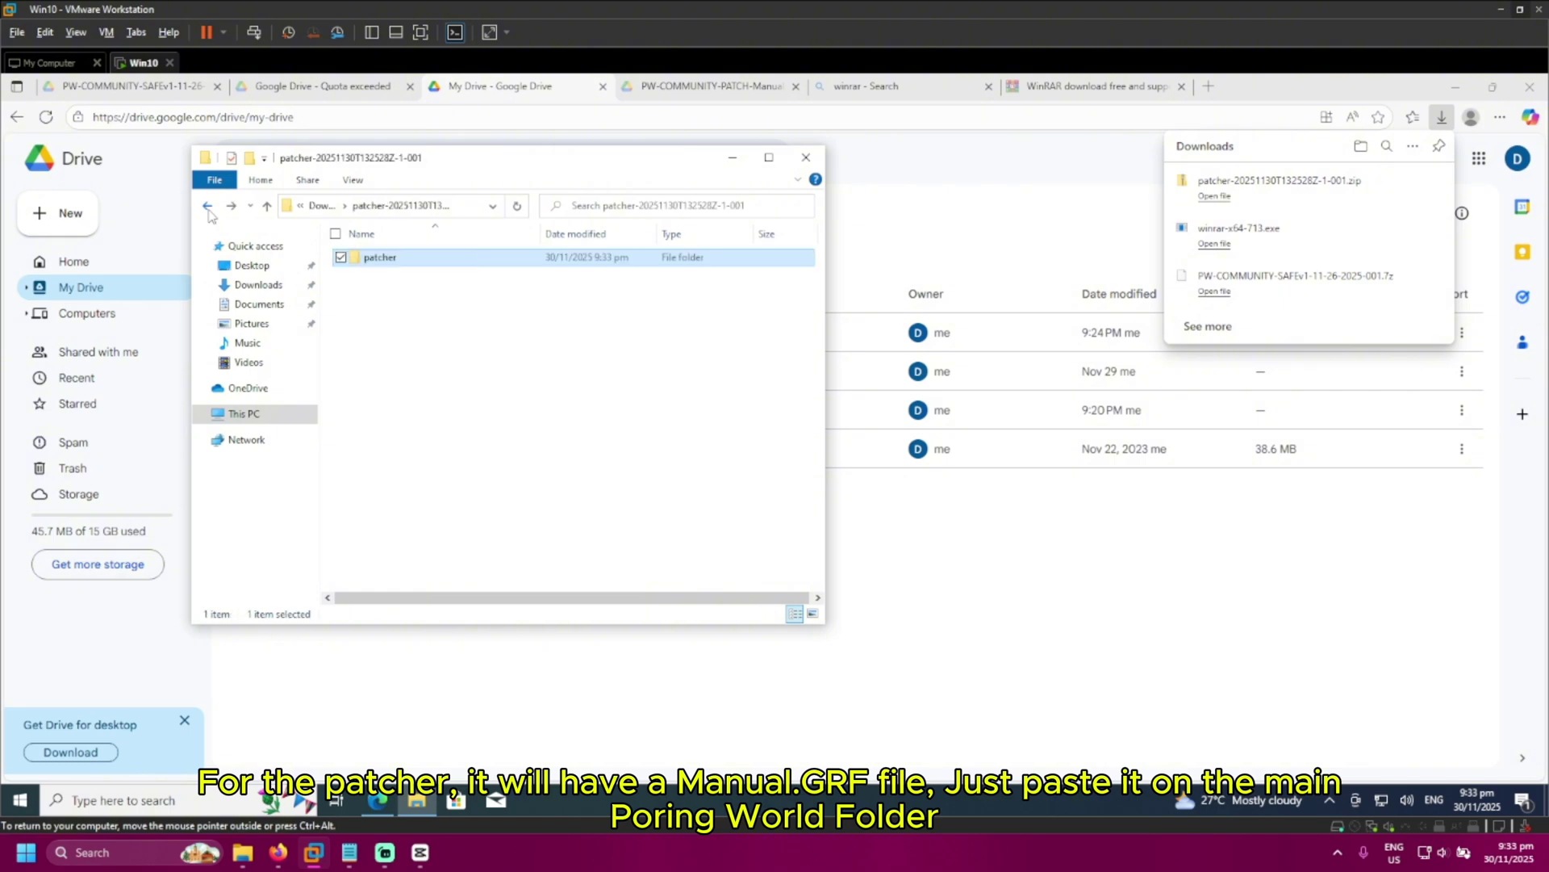
click(208, 206)
double_click(440, 347)
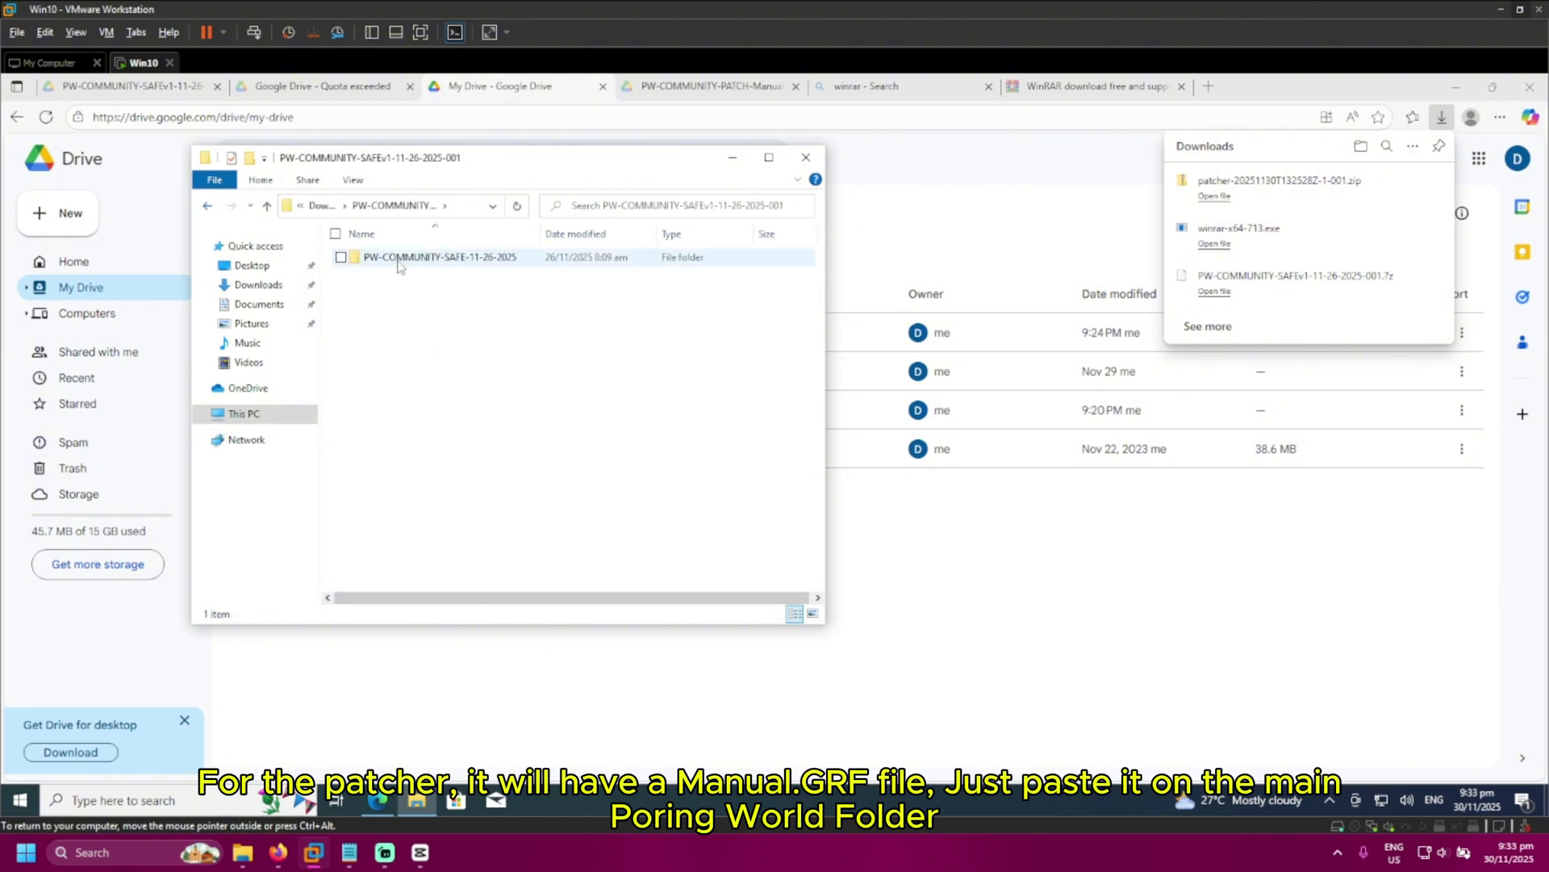
double_click(398, 260)
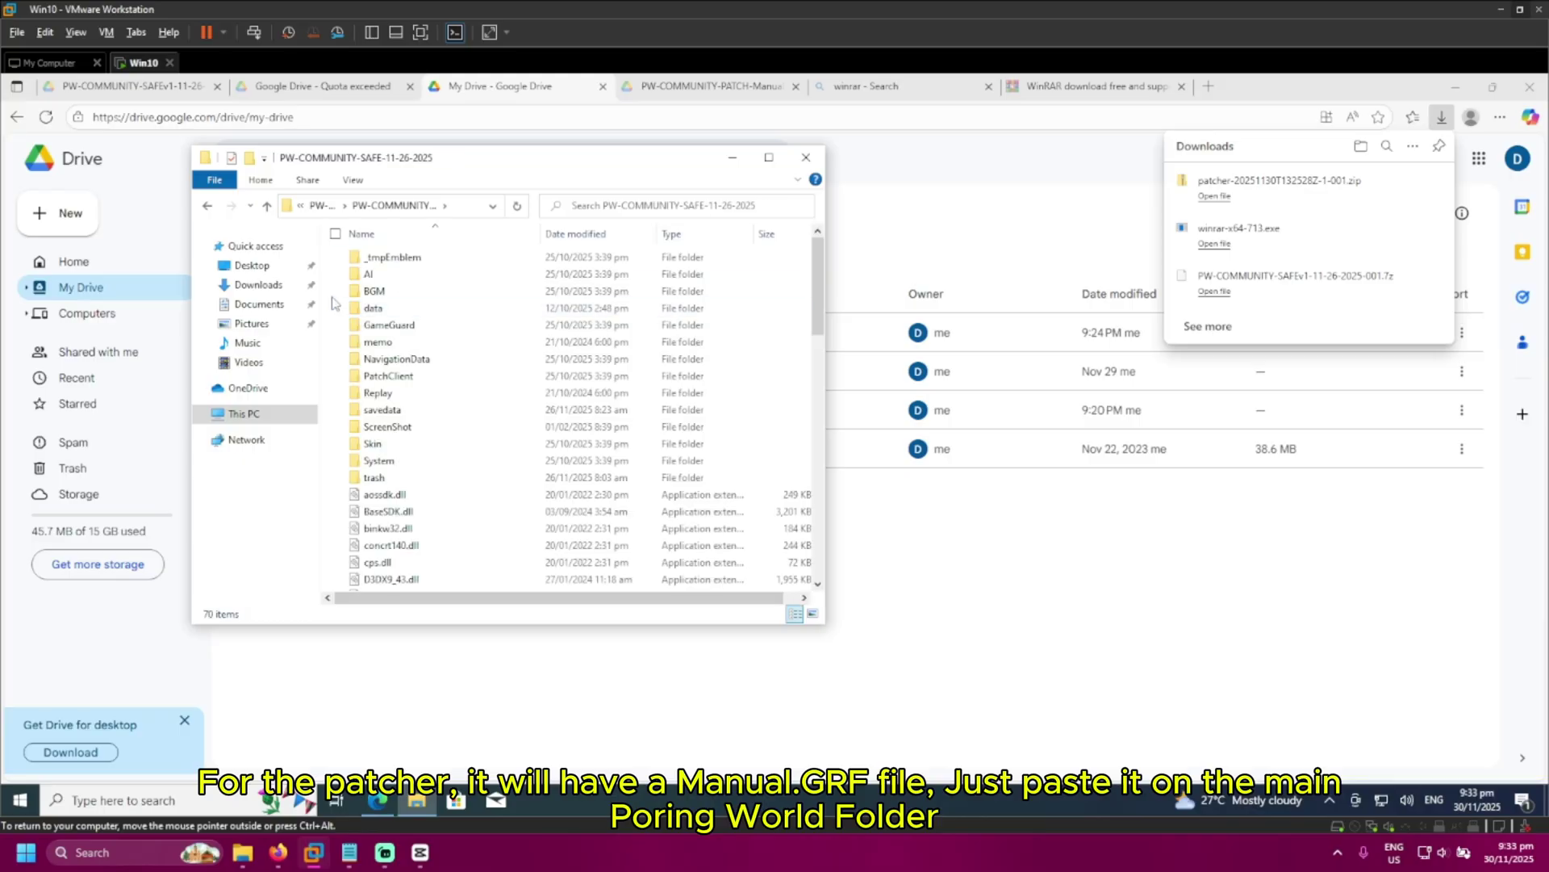
key(ctrl+v)
click(322, 307)
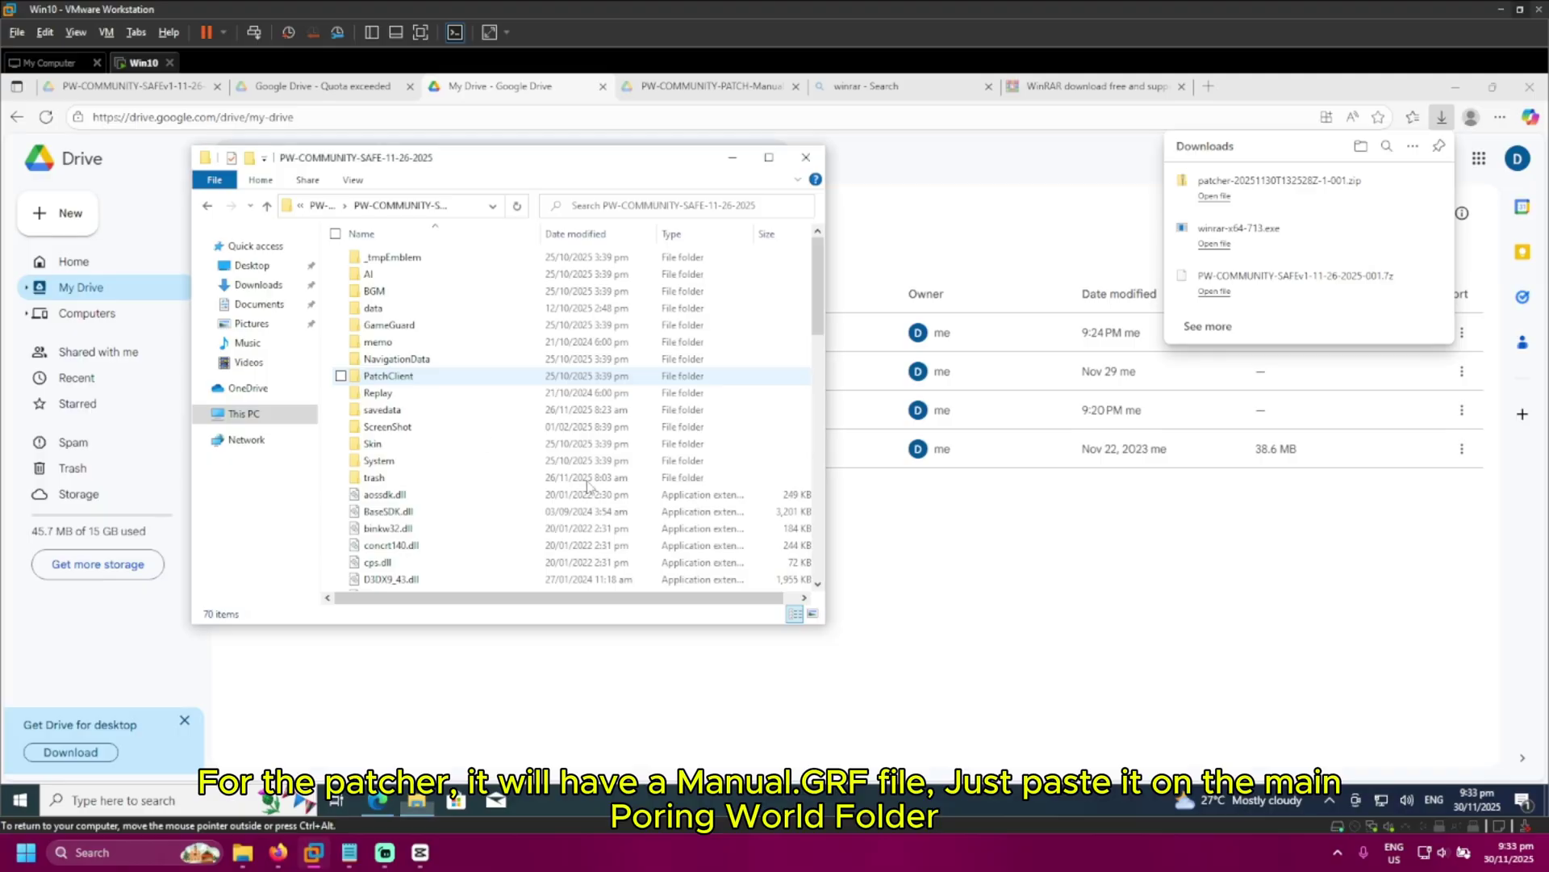
scroll(565, 452, down, 10)
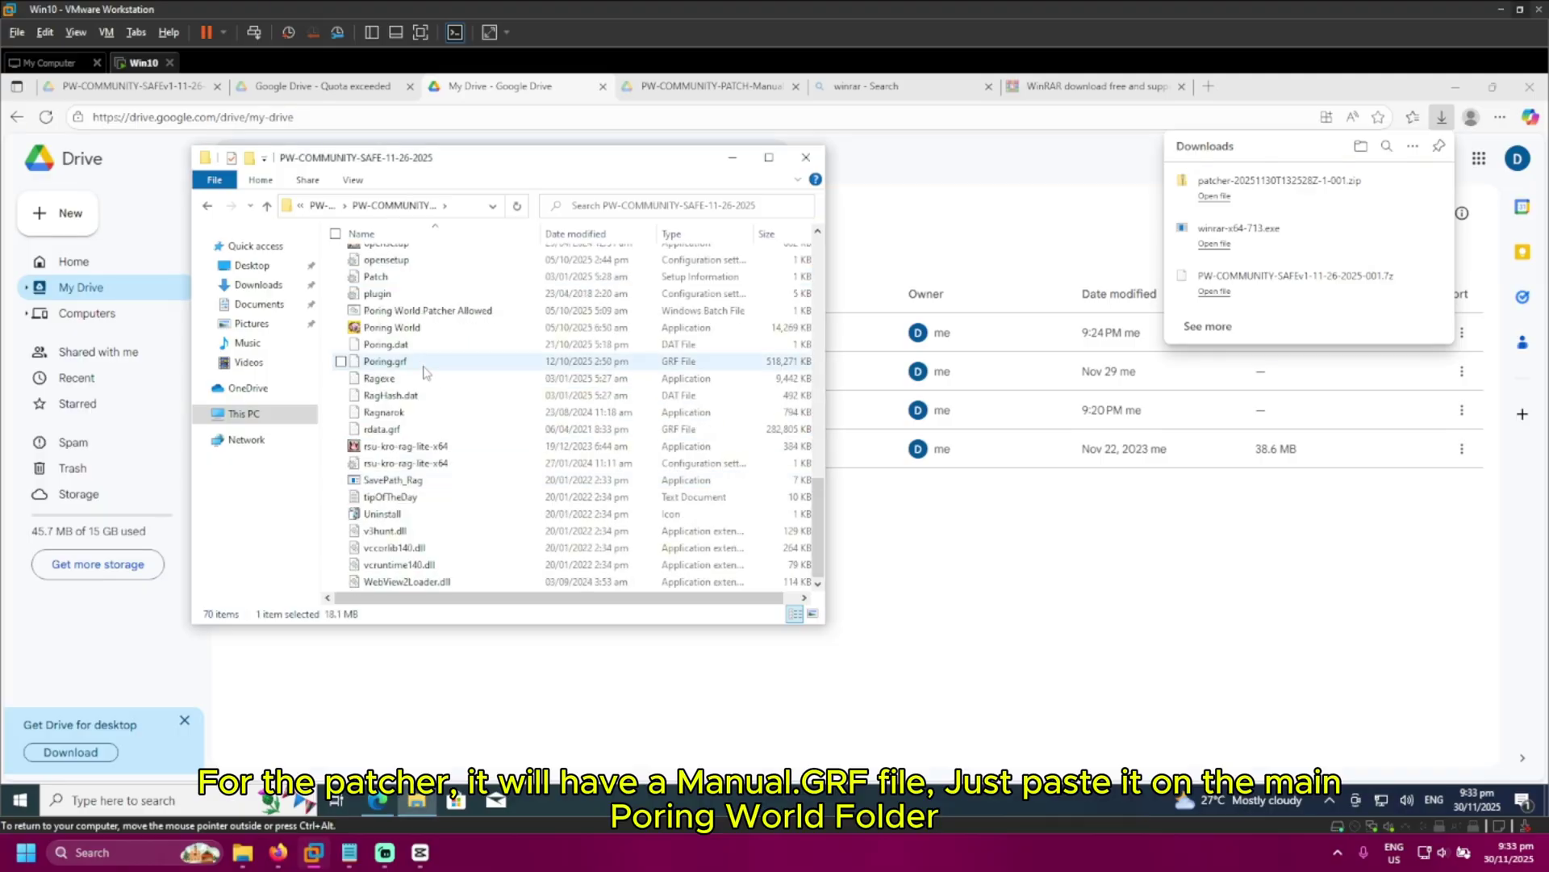
Launch Poring World.exe, approve the User Account Control prompt, and close Edge in the VM
double_click(425, 331)
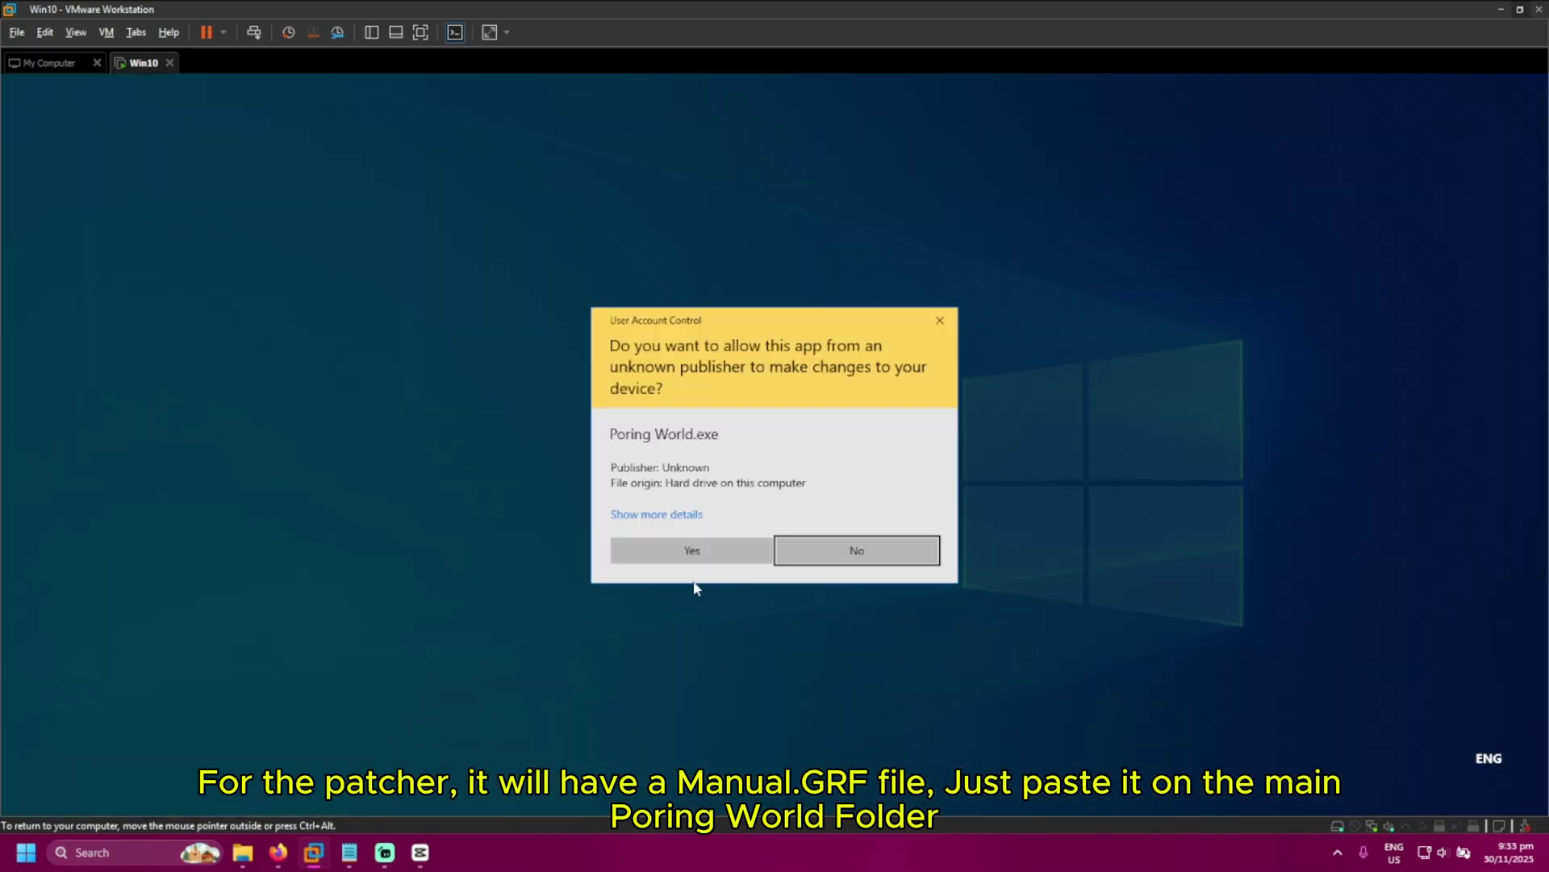
click(695, 547)
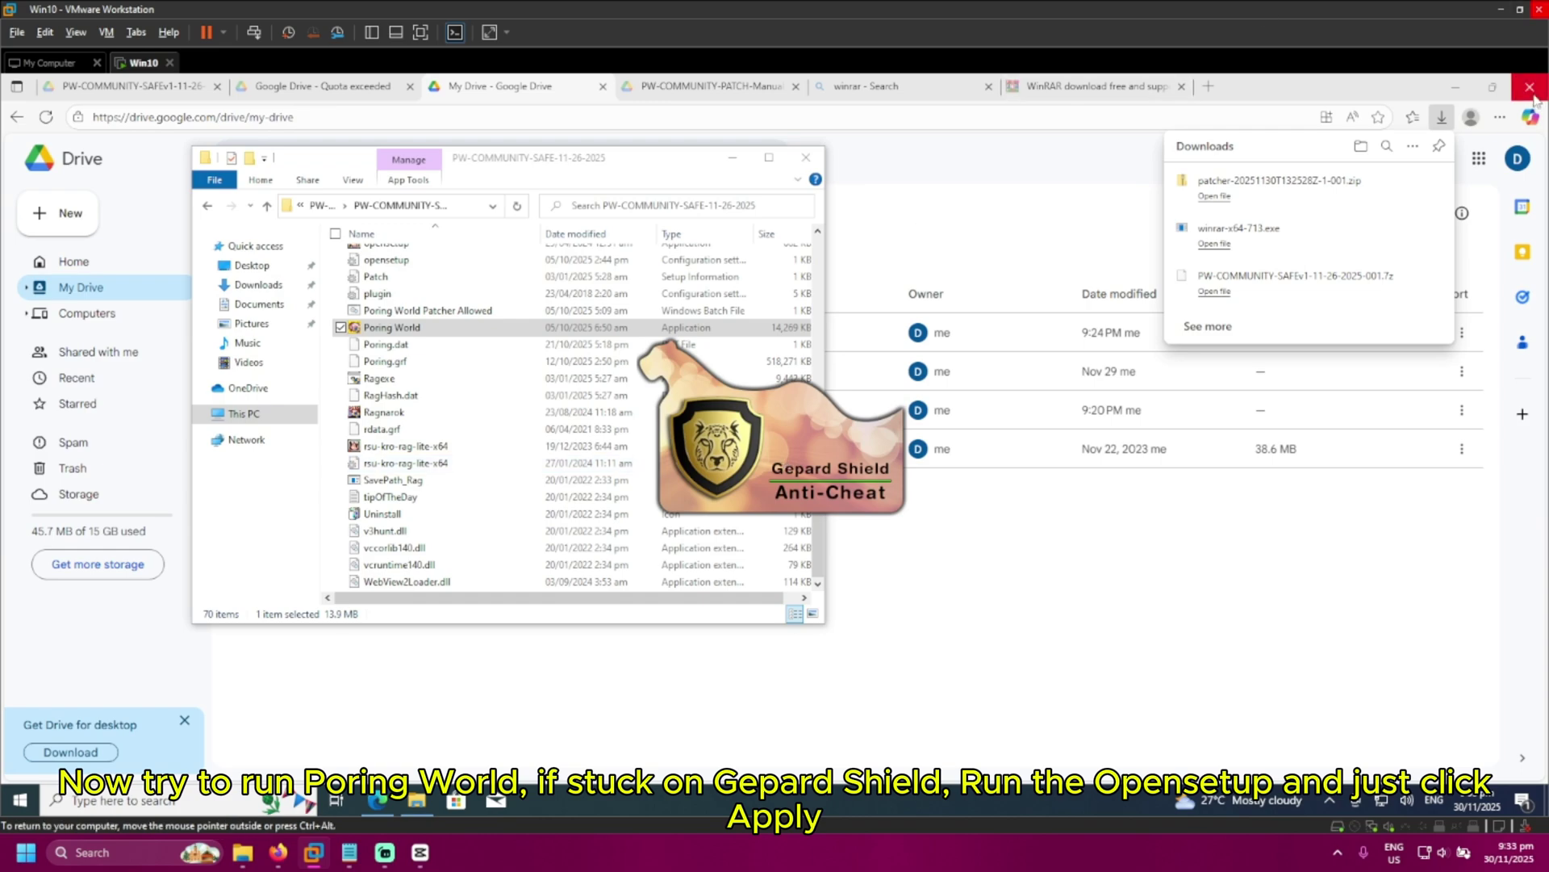
click(1493, 134)
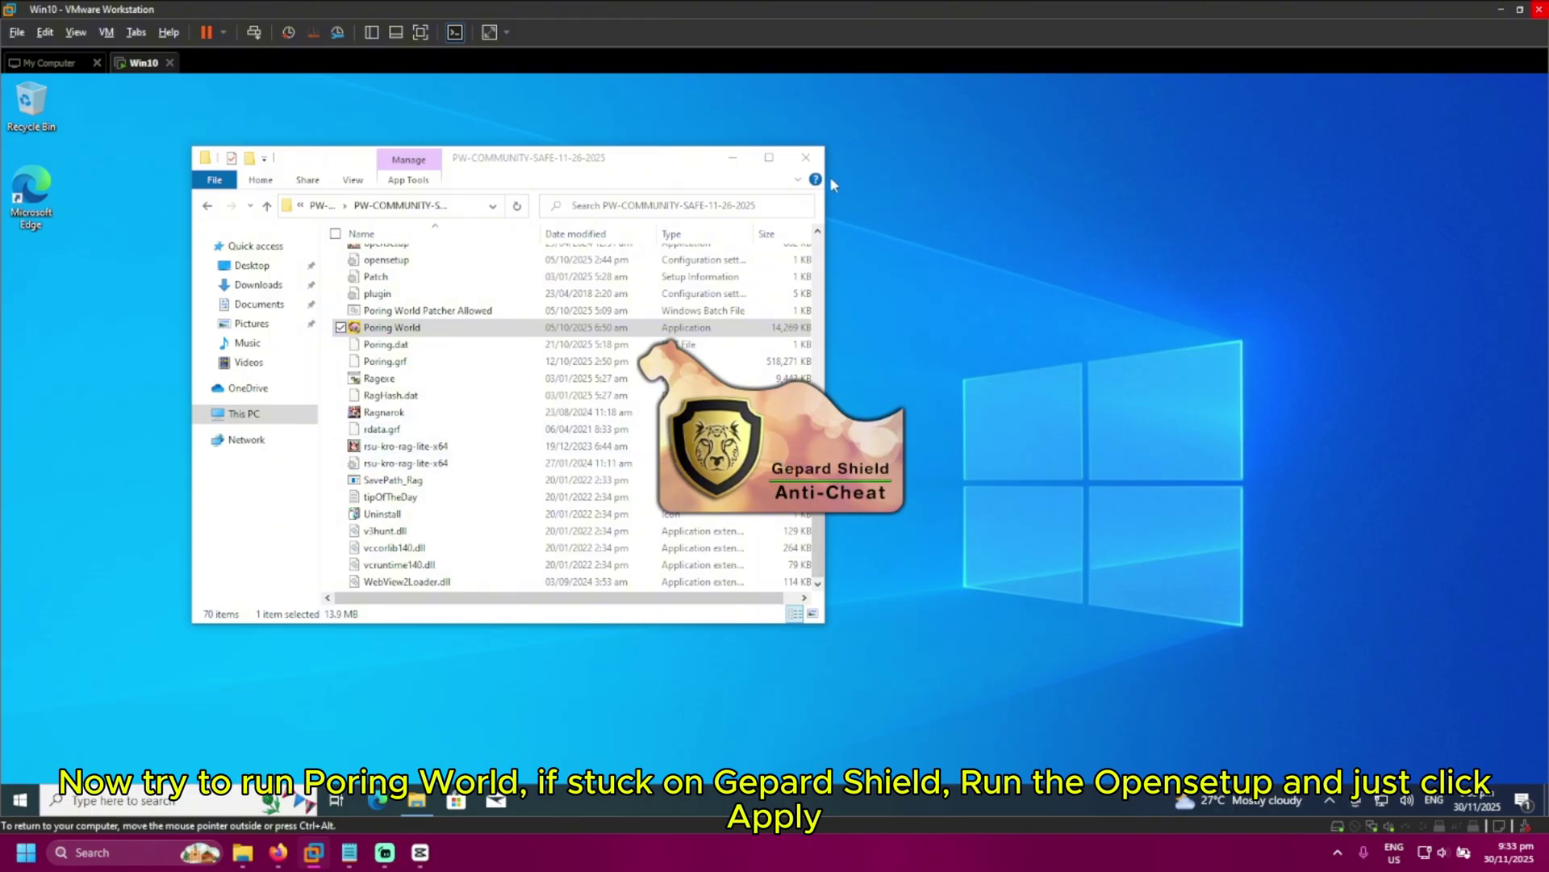
drag(517, 412, 990, 486)
click(991, 491)
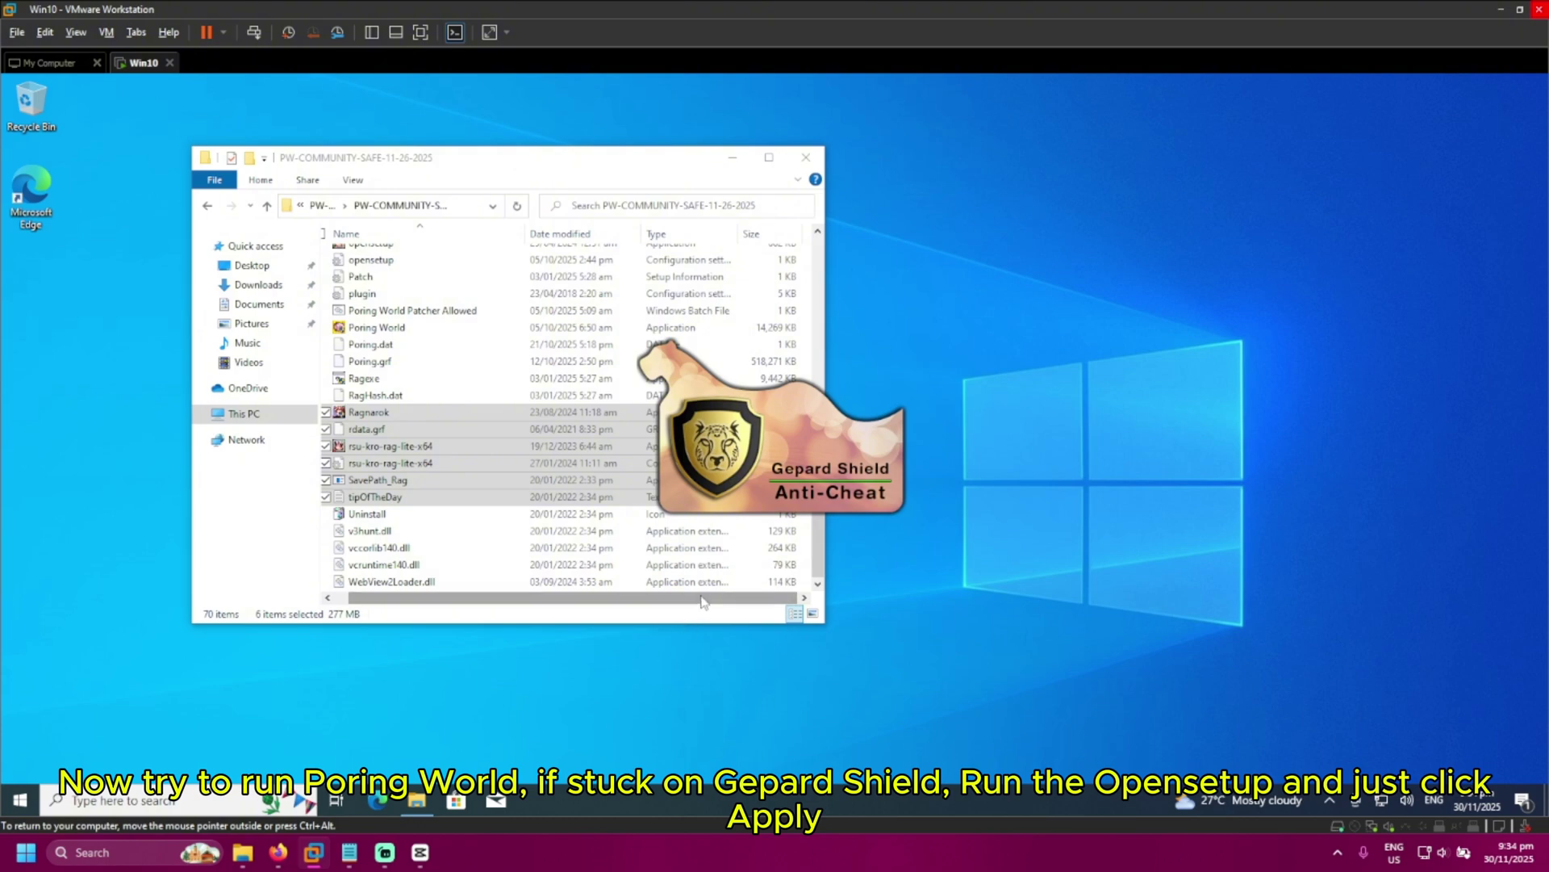
Open Task Manager with More details to view running processes, then restore the game folder window
click(417, 800)
click(417, 800)
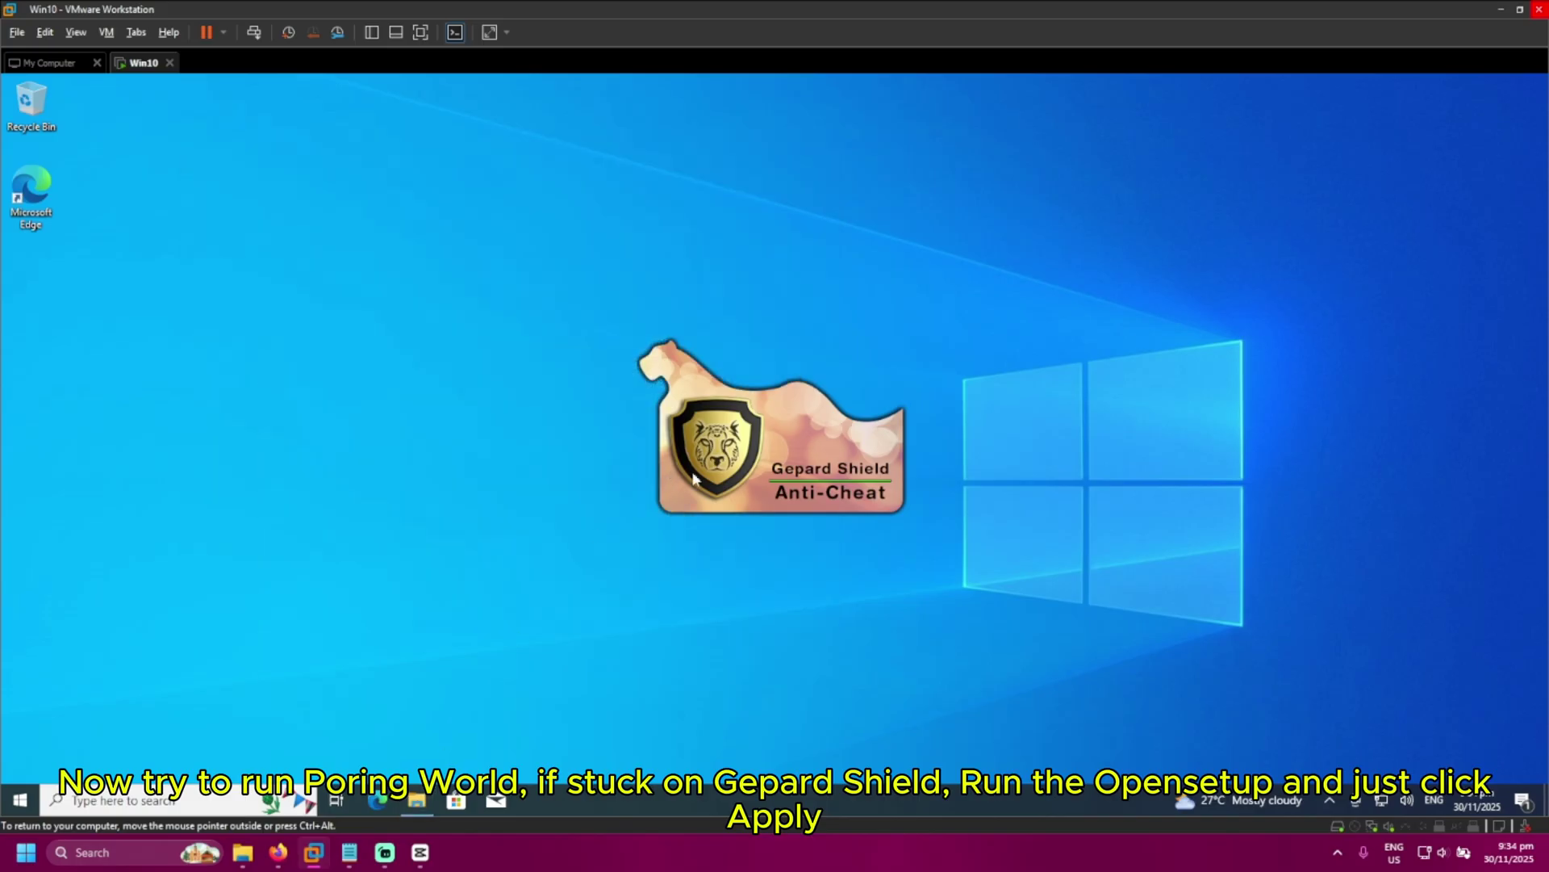
right_click(695, 803)
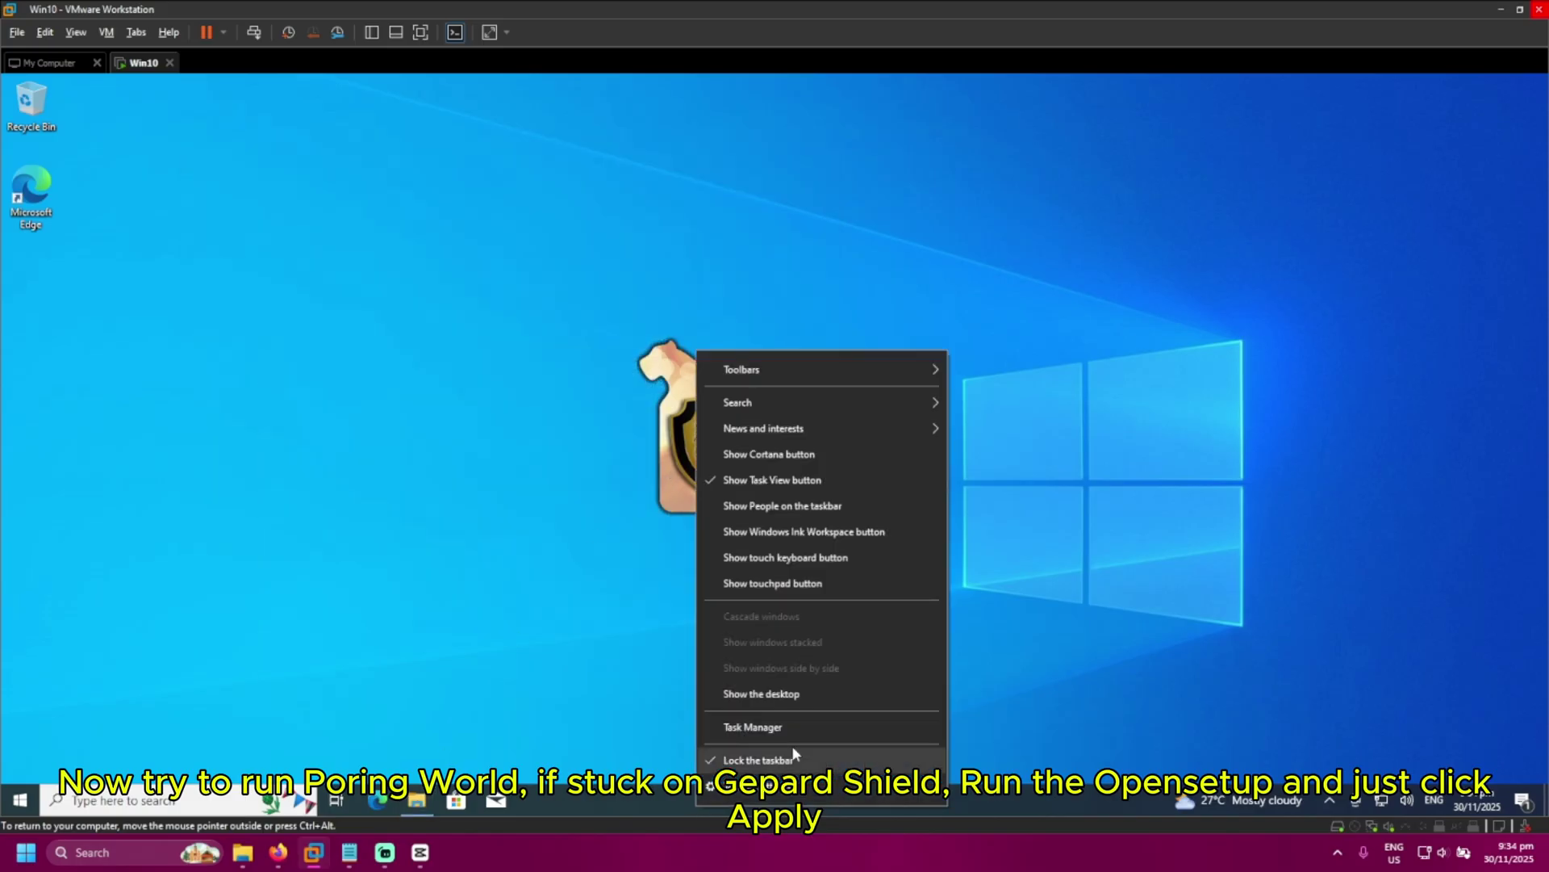
click(753, 726)
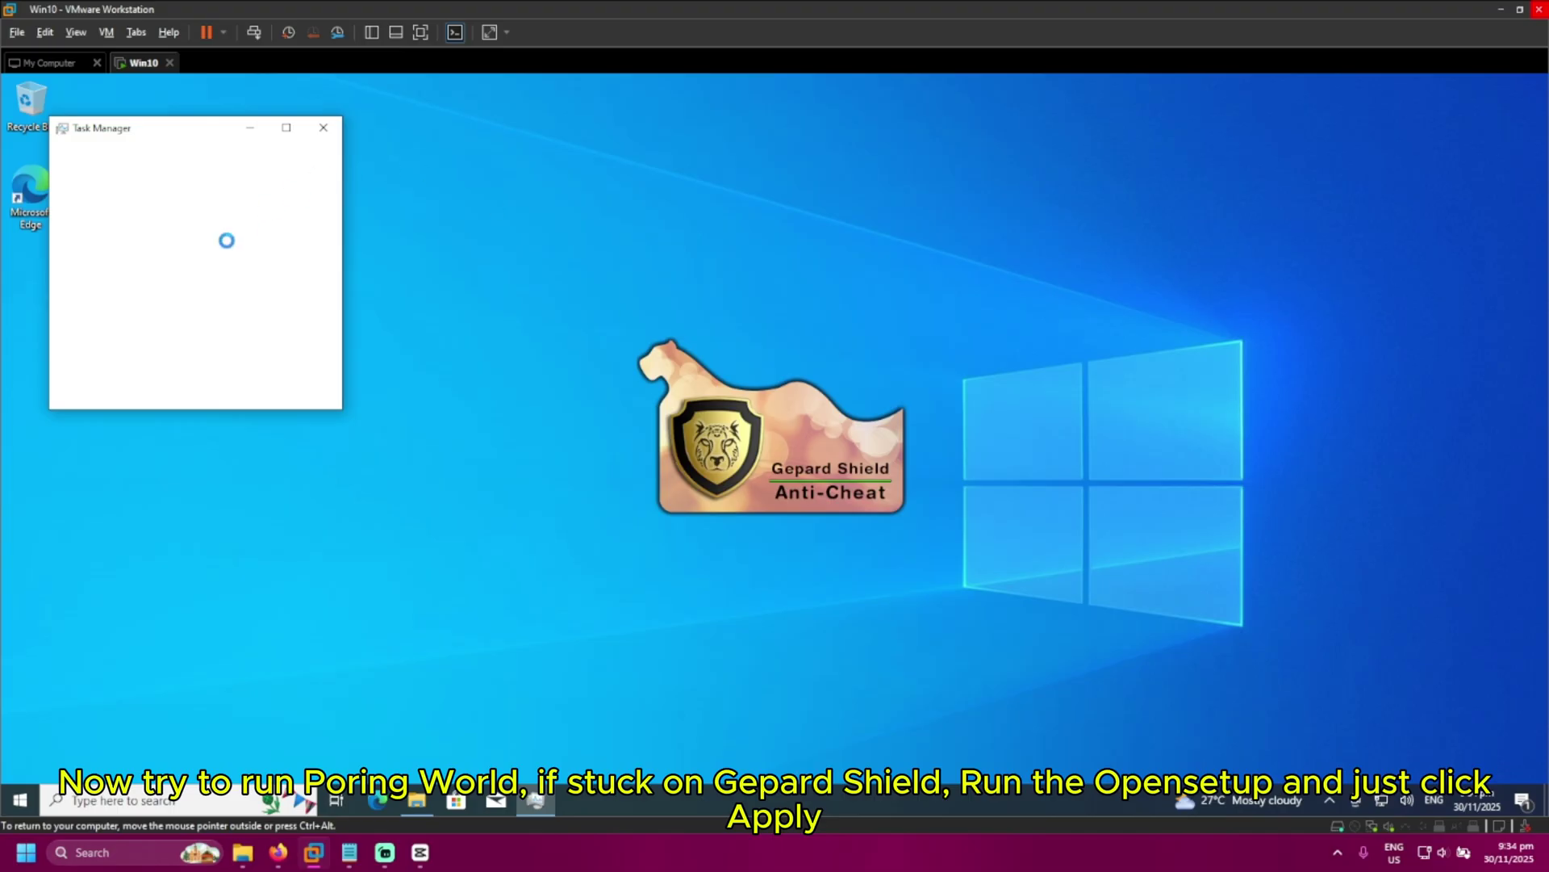
click(63, 389)
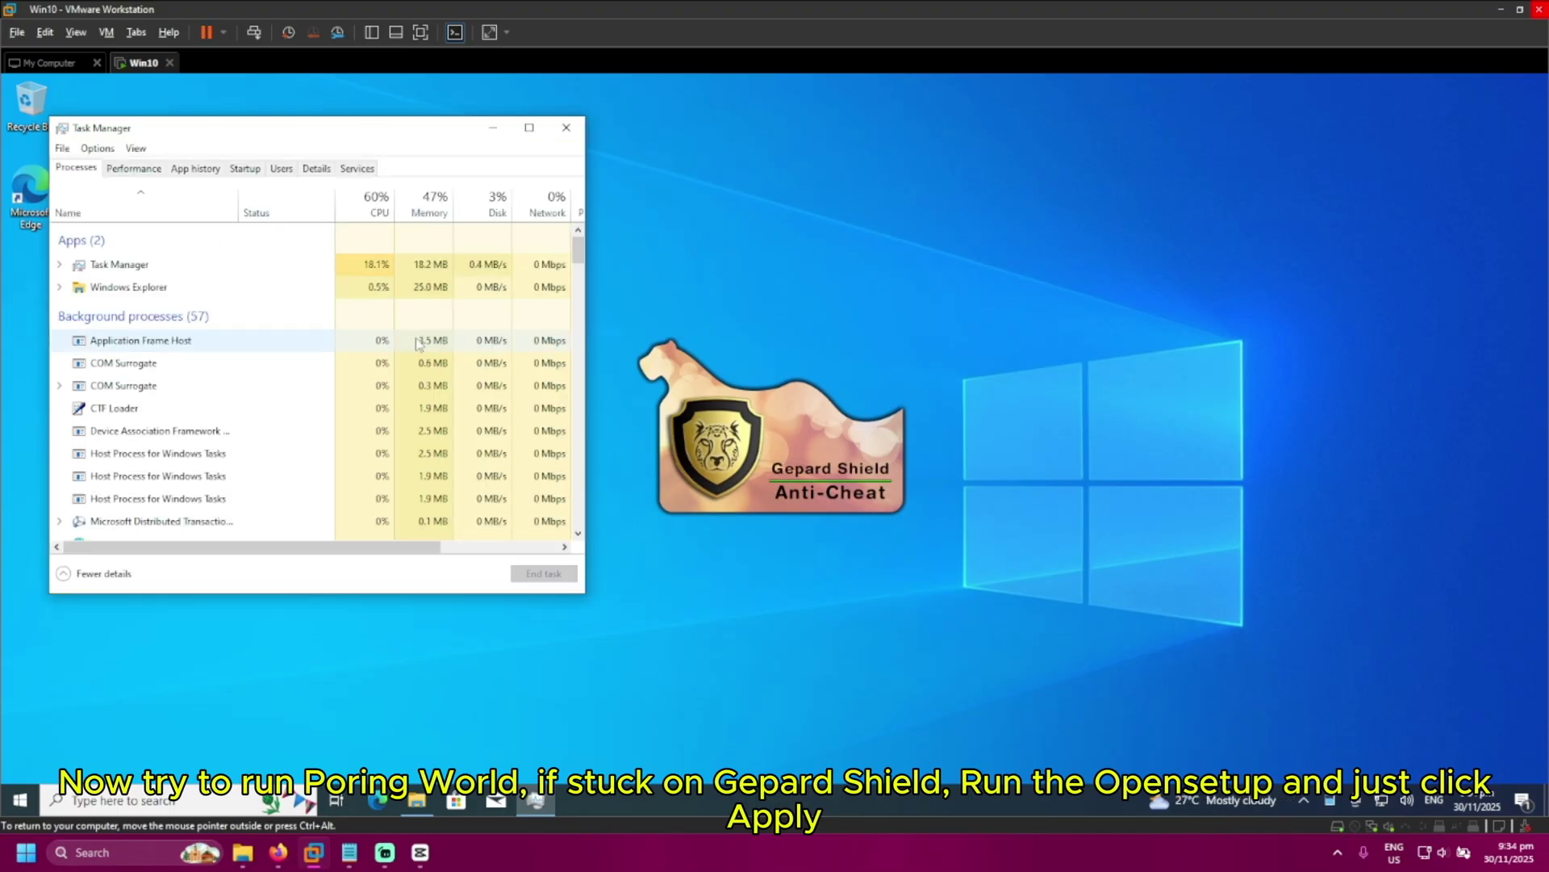
scroll(311, 414, down, 2)
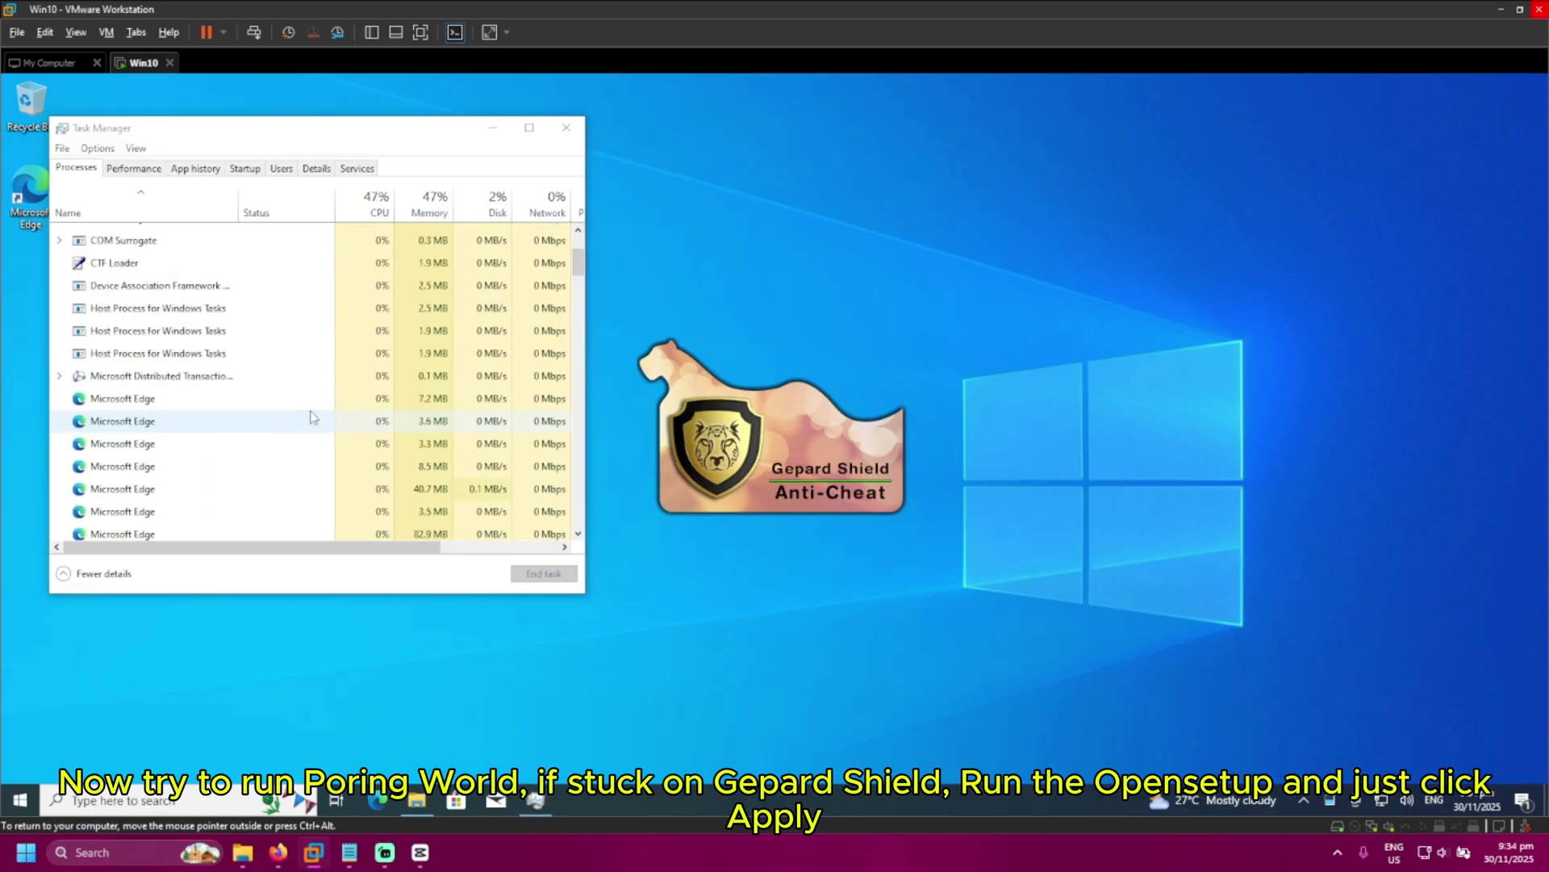
drag(578, 265, 594, 212)
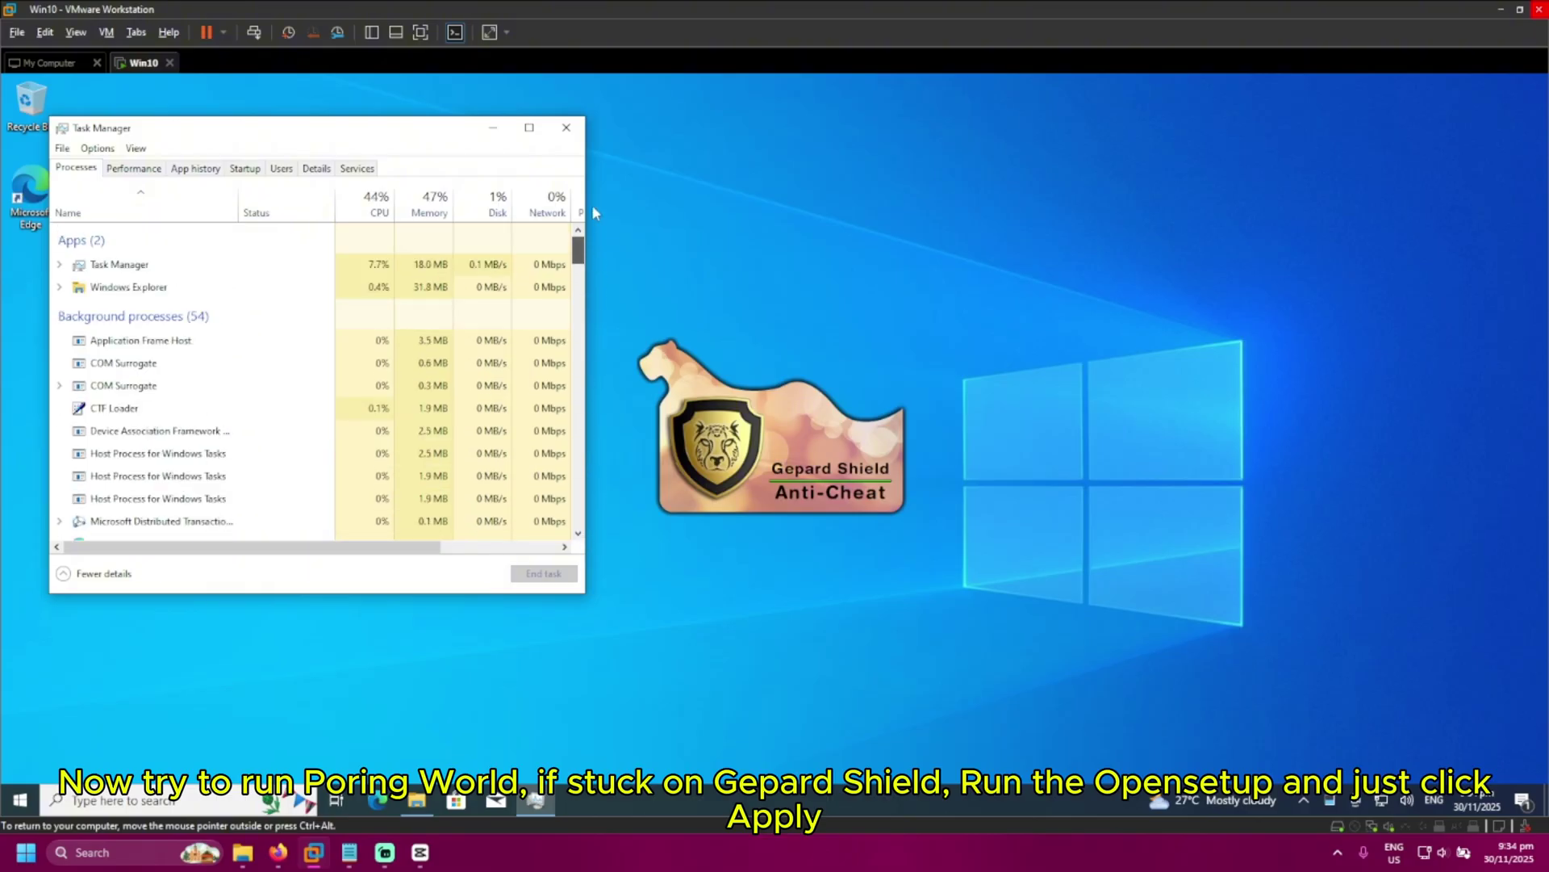
click(417, 800)
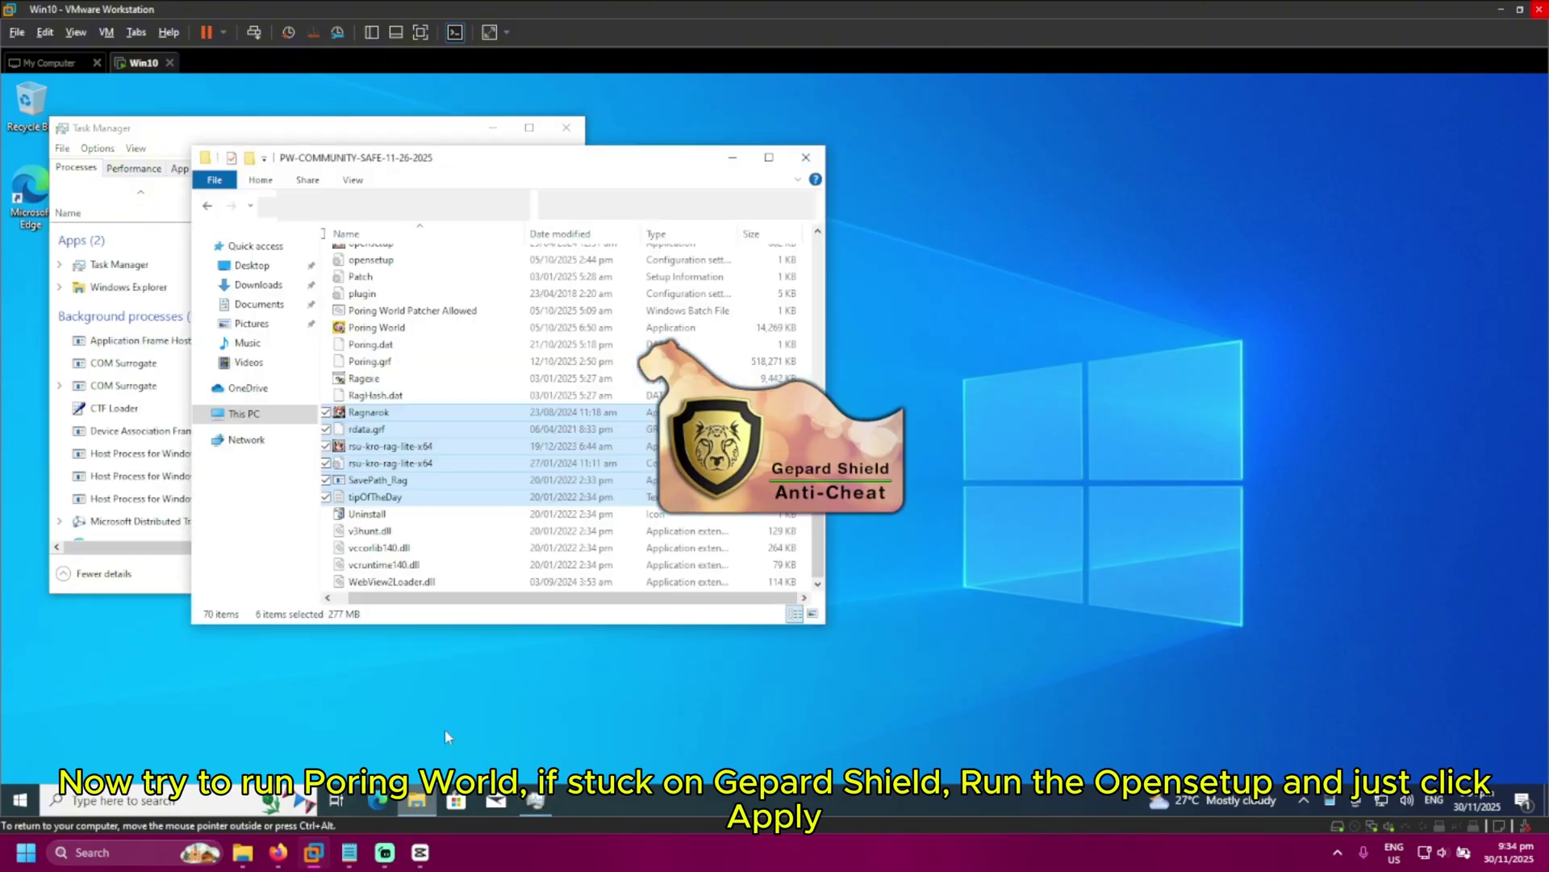
Send the Poring World game file to the desktop as a shortcut
click(404, 330)
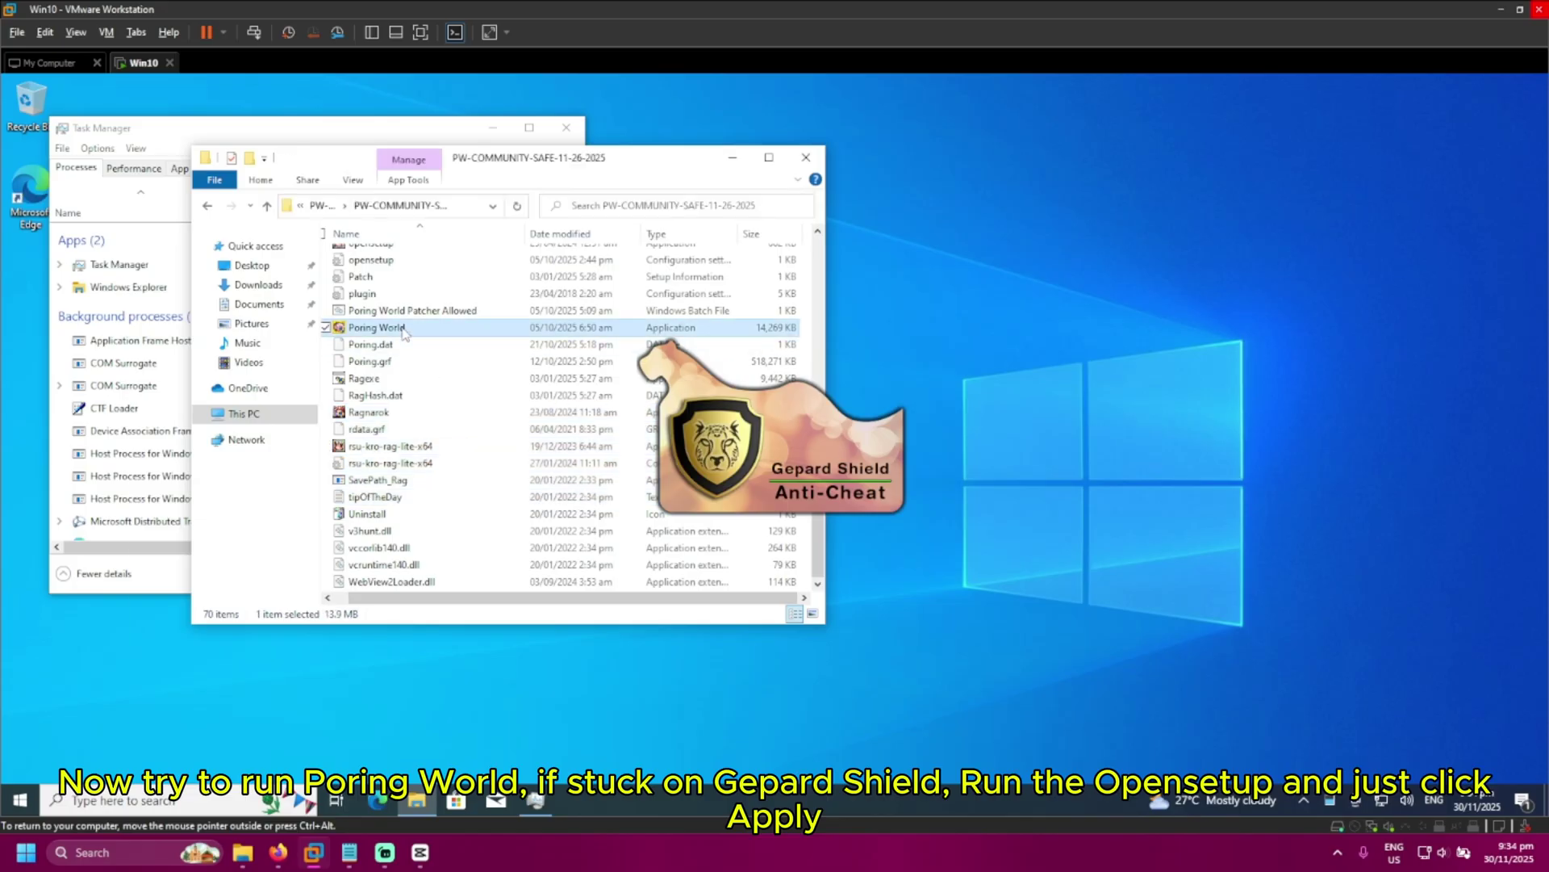
right_click(404, 331)
mouse_move(277, 581)
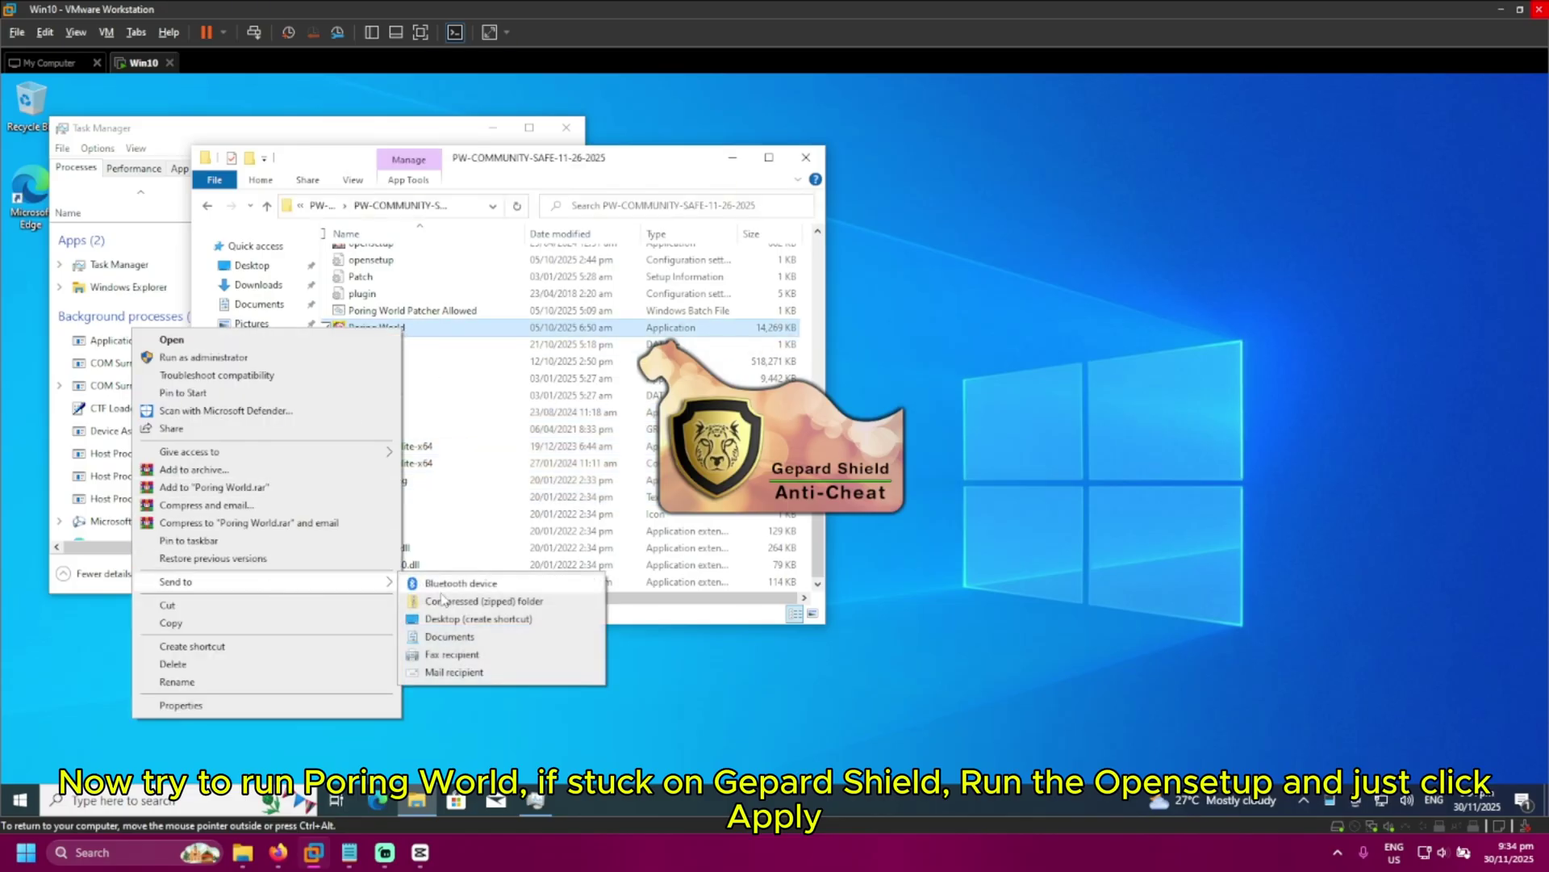
click(449, 619)
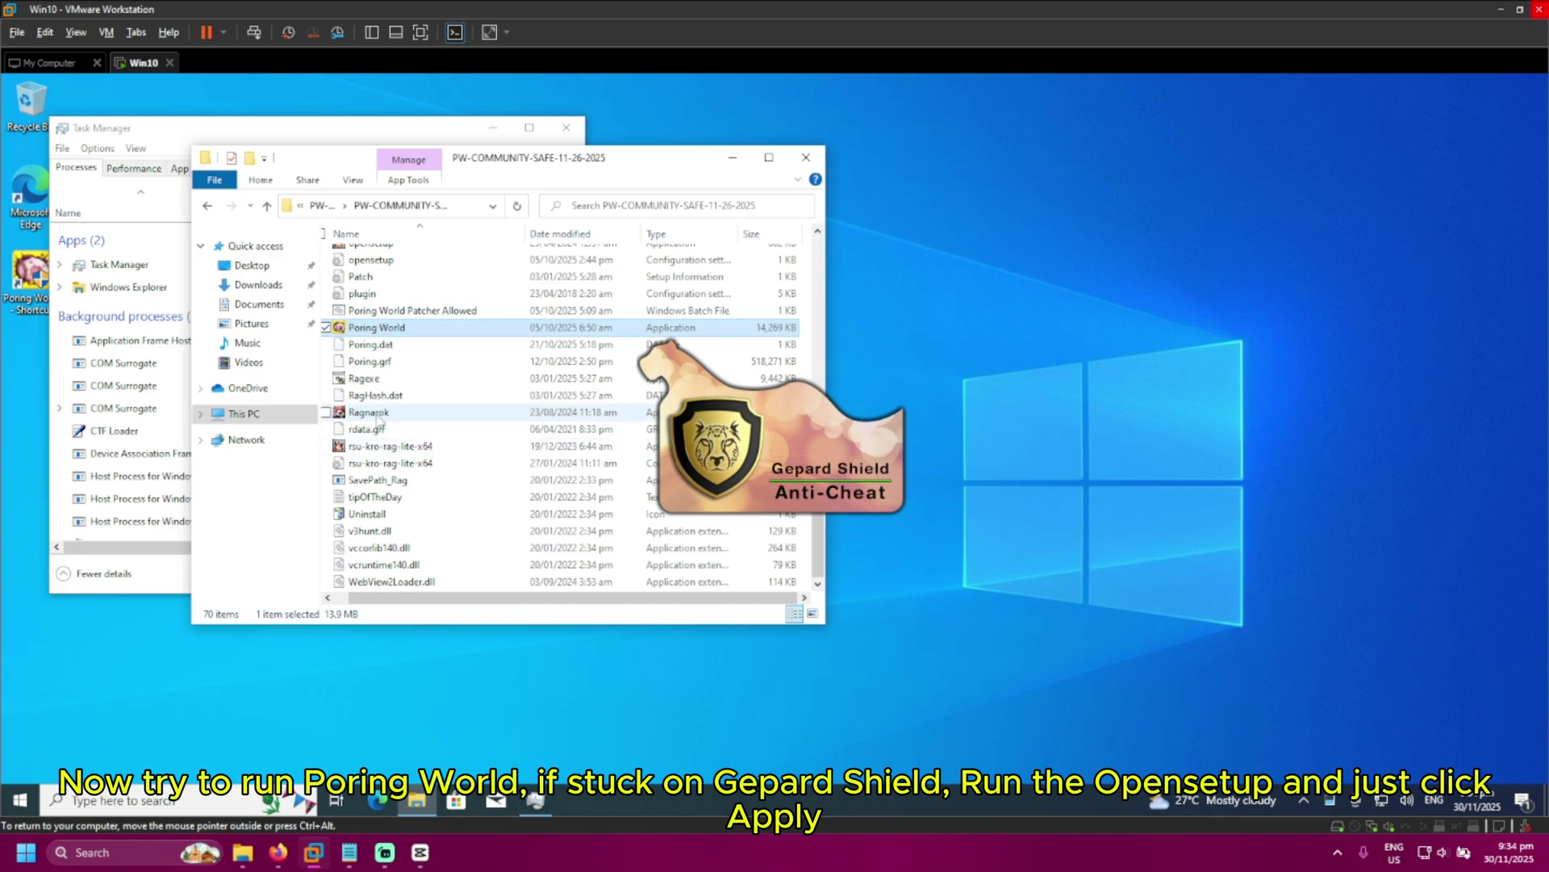
Run opensetup and apply the current graphics settings, accepting the UAC prompts
scroll(452, 529, up, 2)
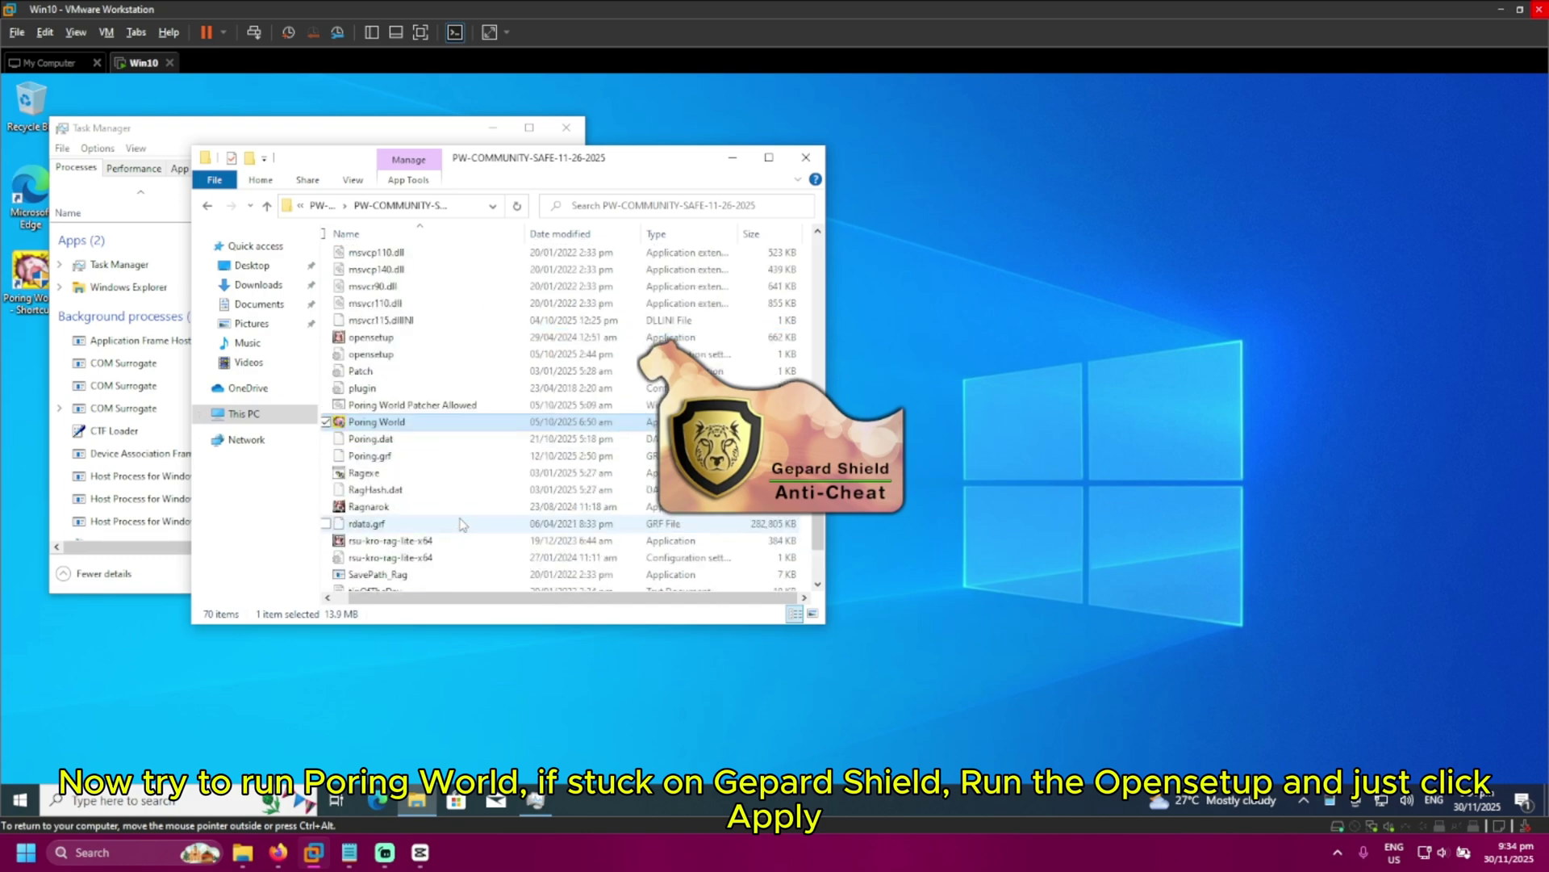
double_click(397, 337)
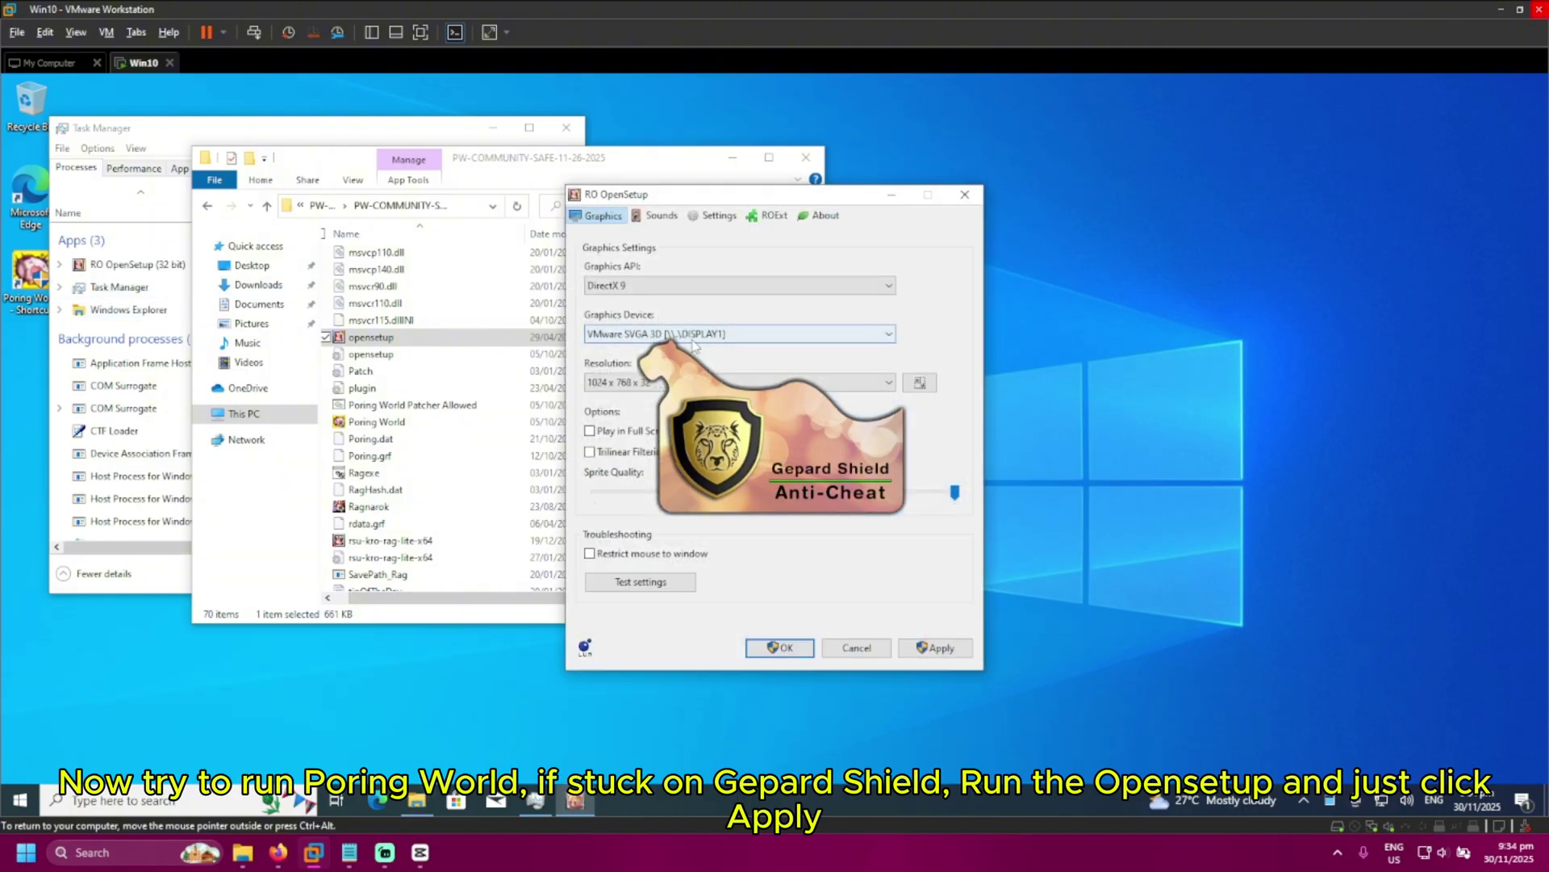
click(936, 647)
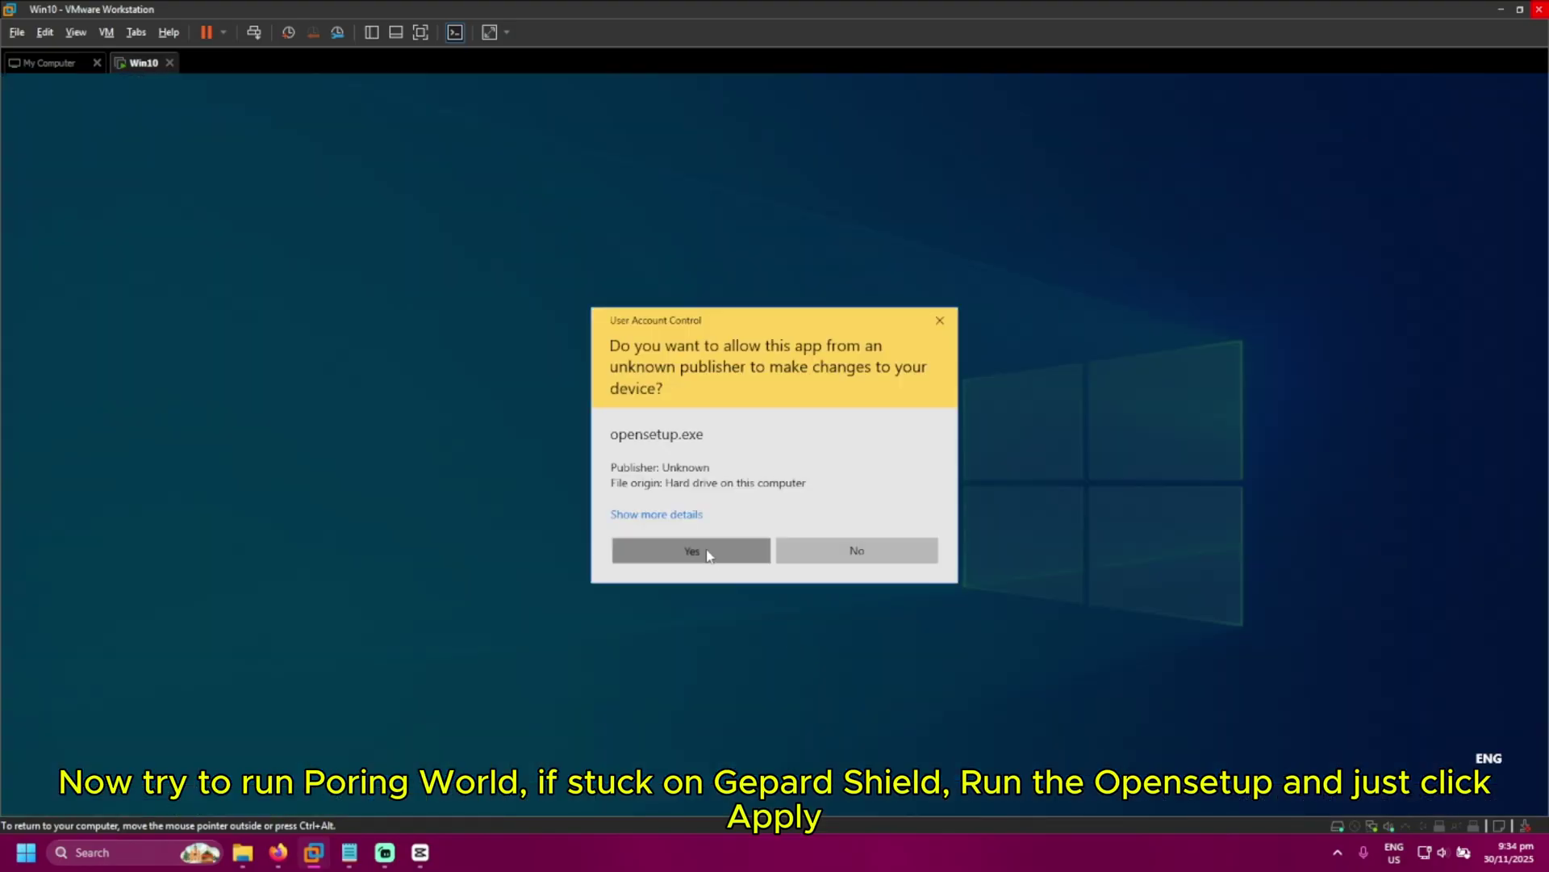
click(706, 556)
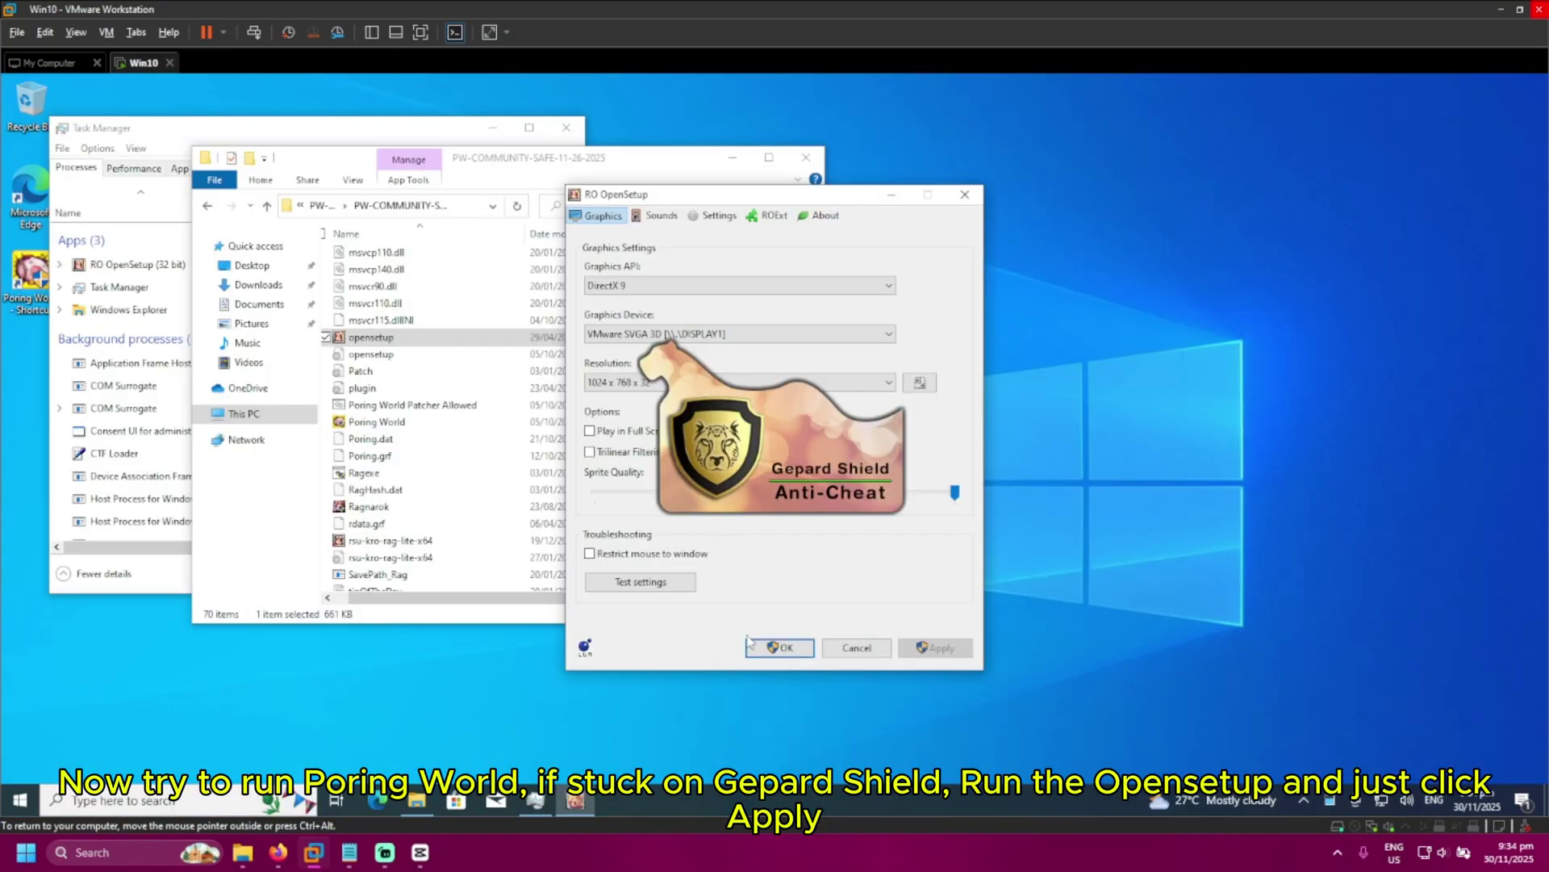
click(936, 647)
Let the settings save, pick [Singapore] Server 1 in the VM, and restore down VMware
click(691, 550)
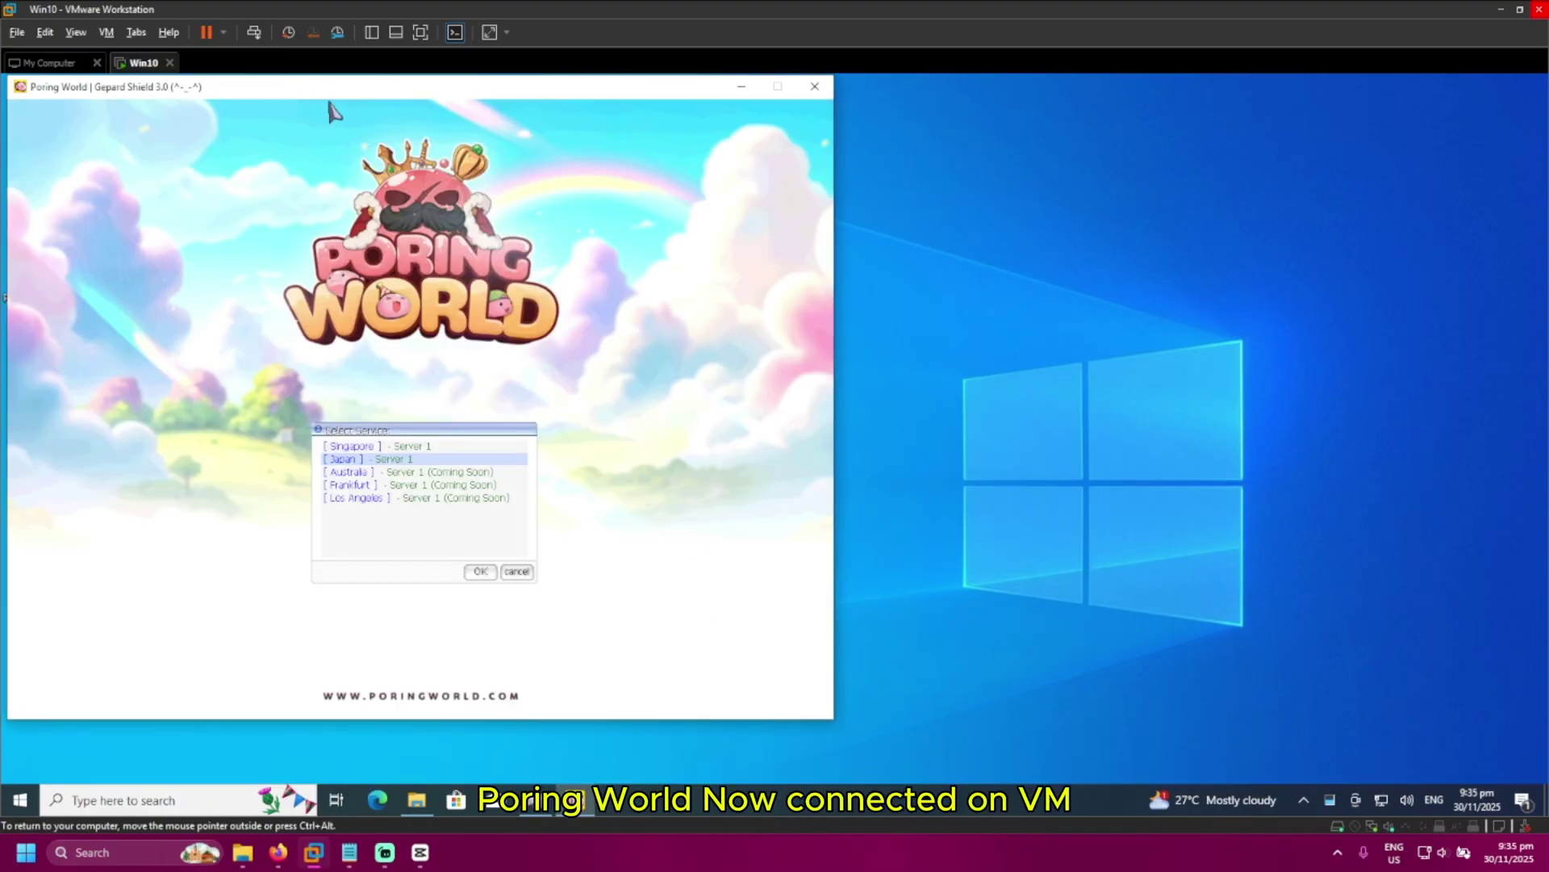
drag(303, 101, 758, 124)
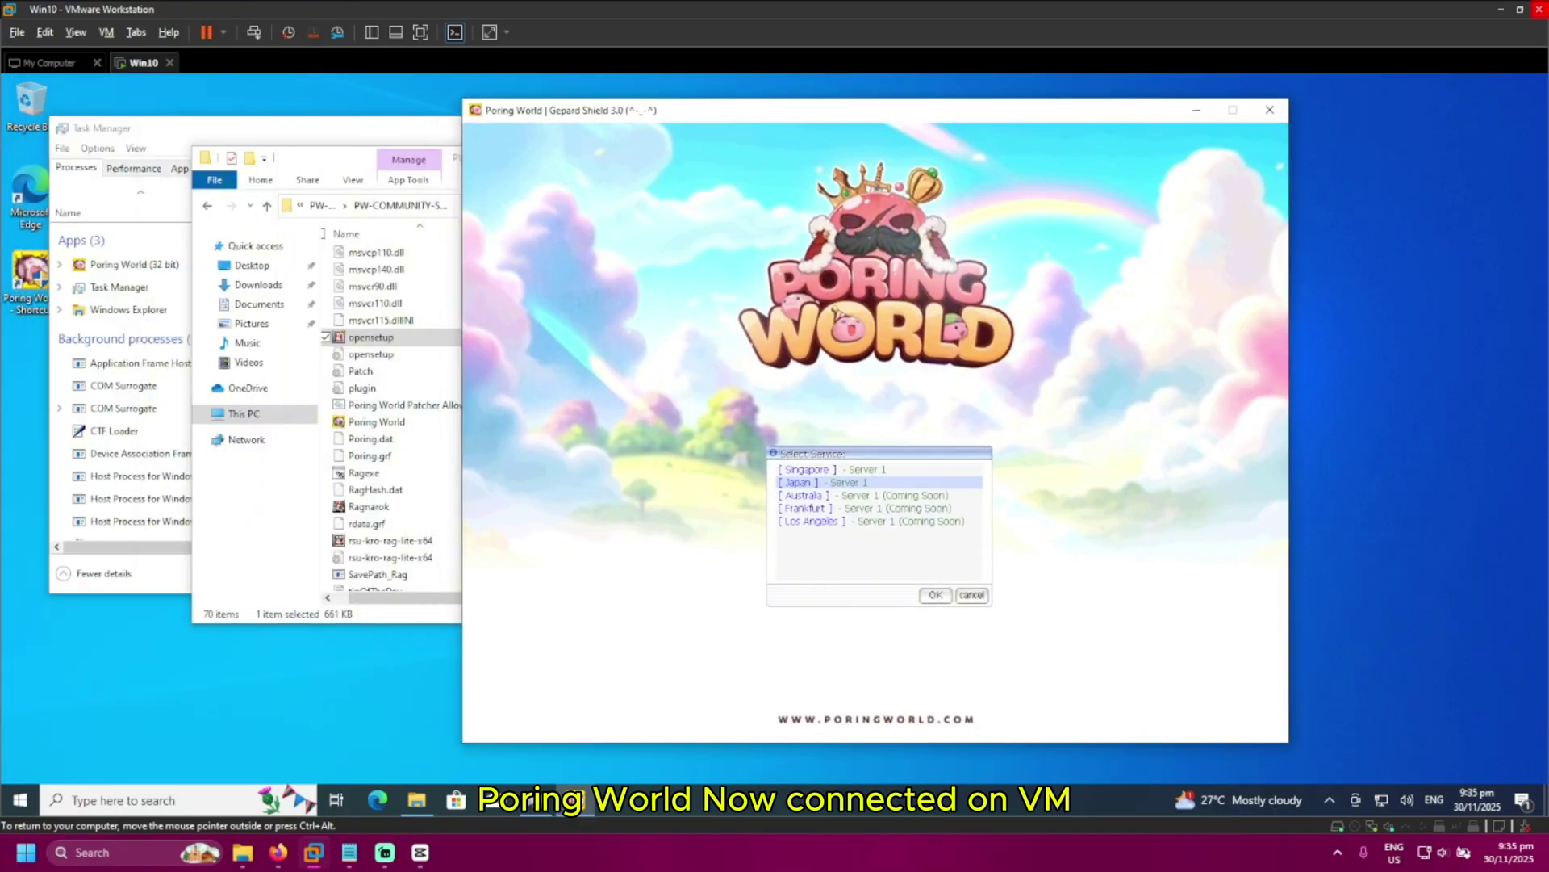
click(849, 469)
click(934, 595)
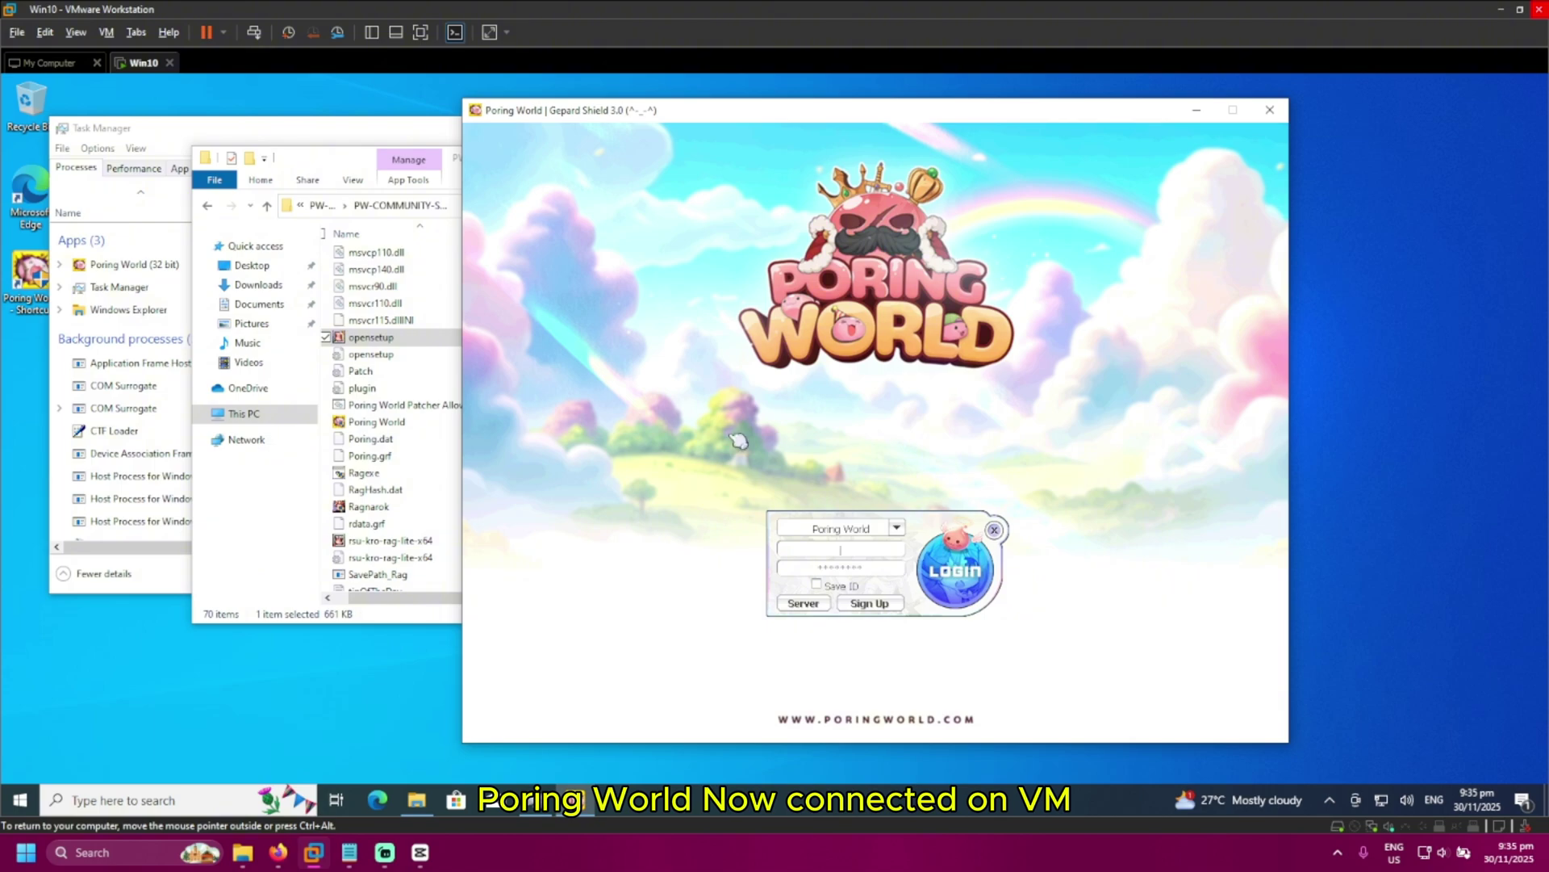
click(1522, 10)
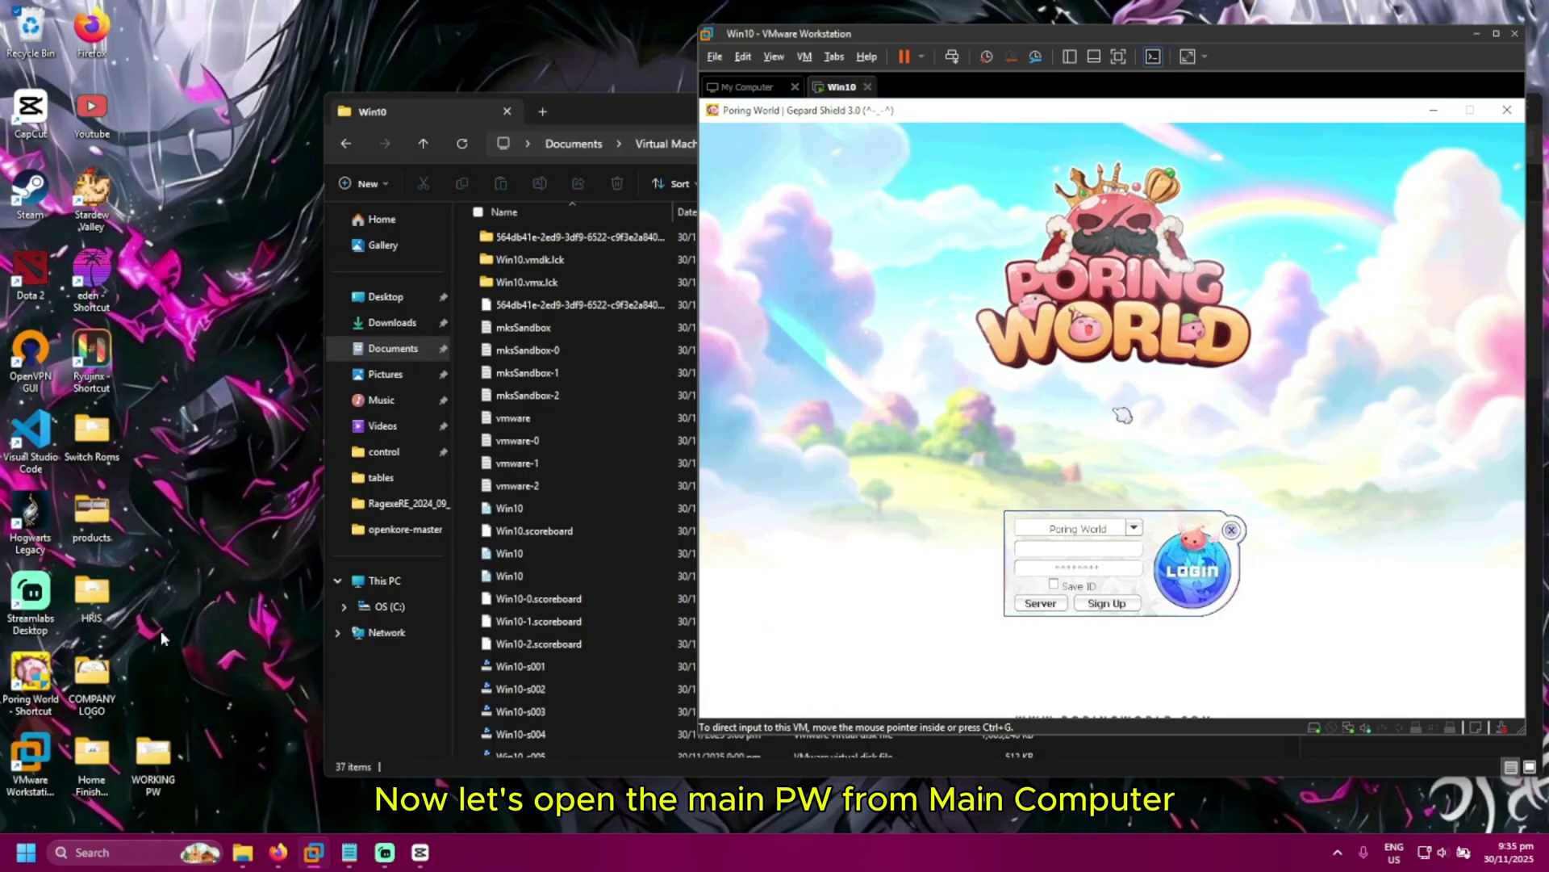
Launch Poring World on the host from its shortcut and choose the Singapore server
double_click(31, 701)
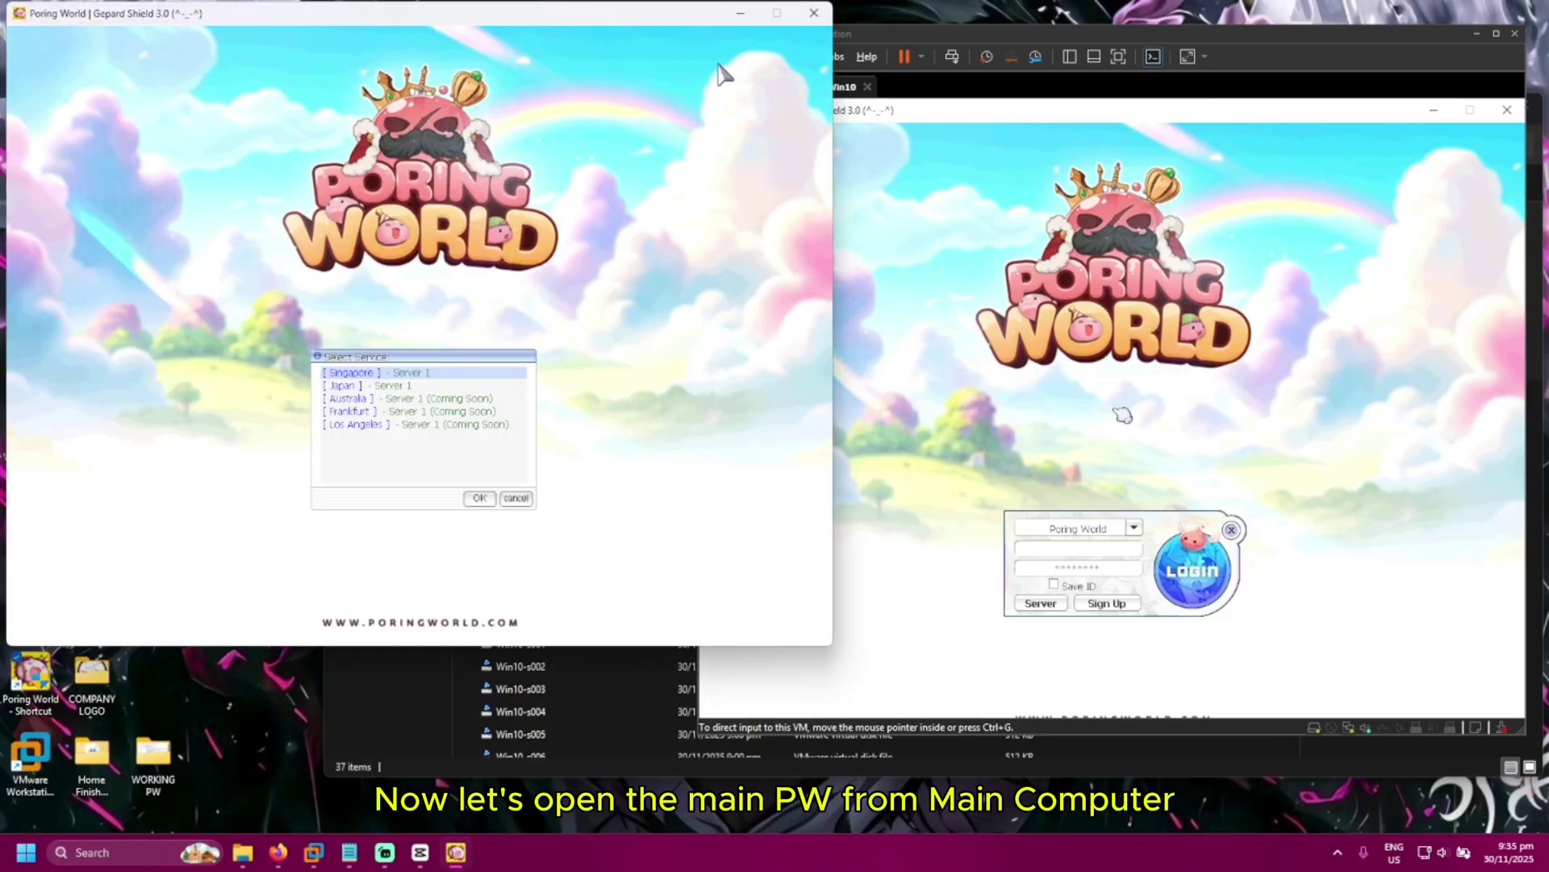
click(479, 498)
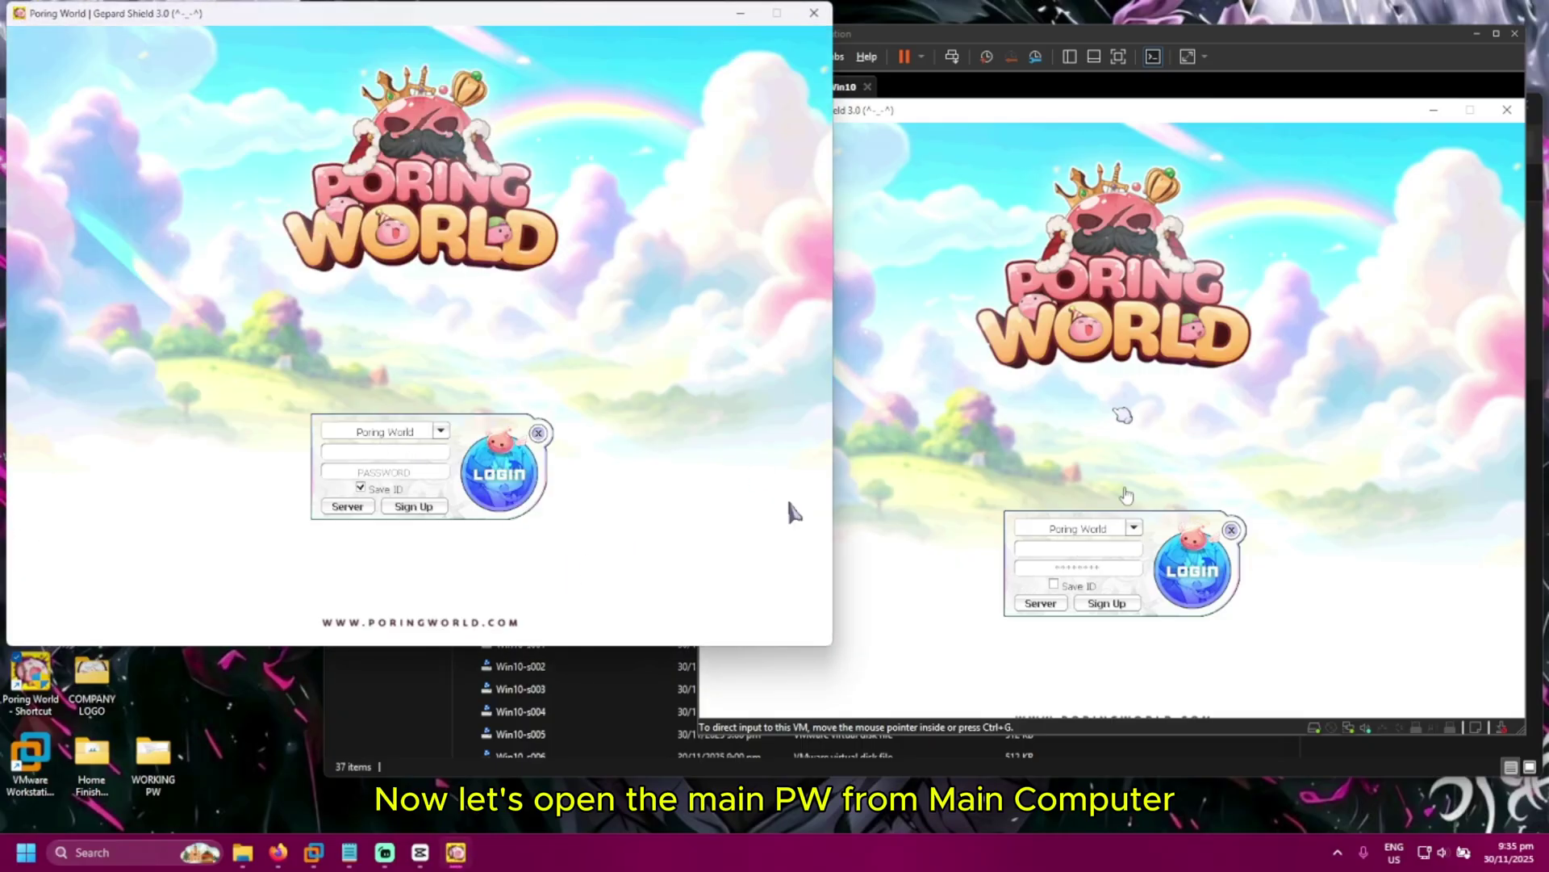
click(1118, 417)
drag(811, 33, 846, 102)
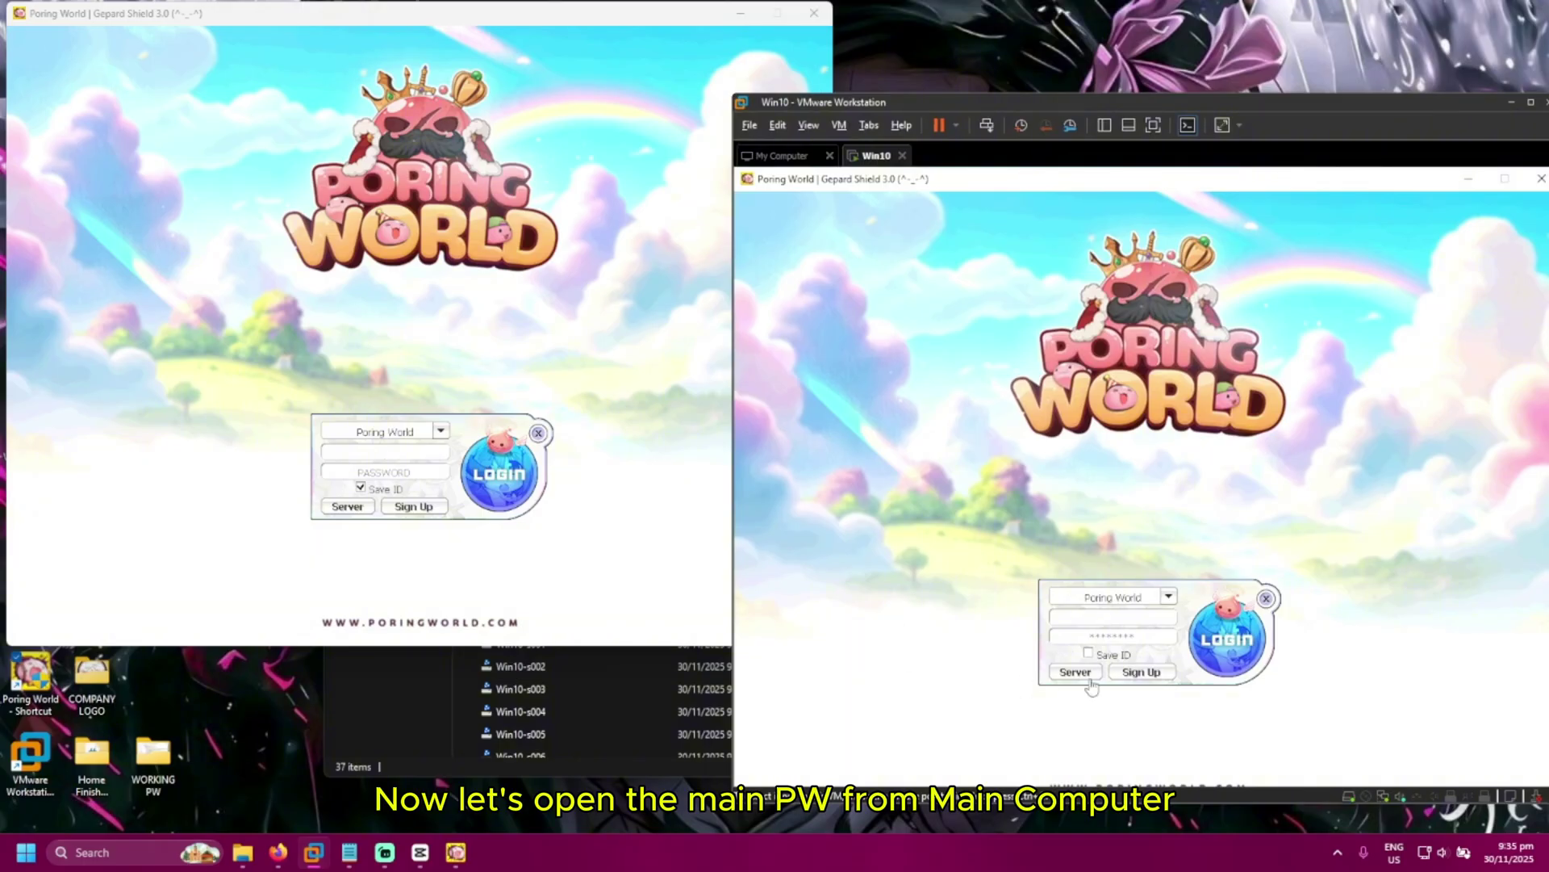
click(389, 472)
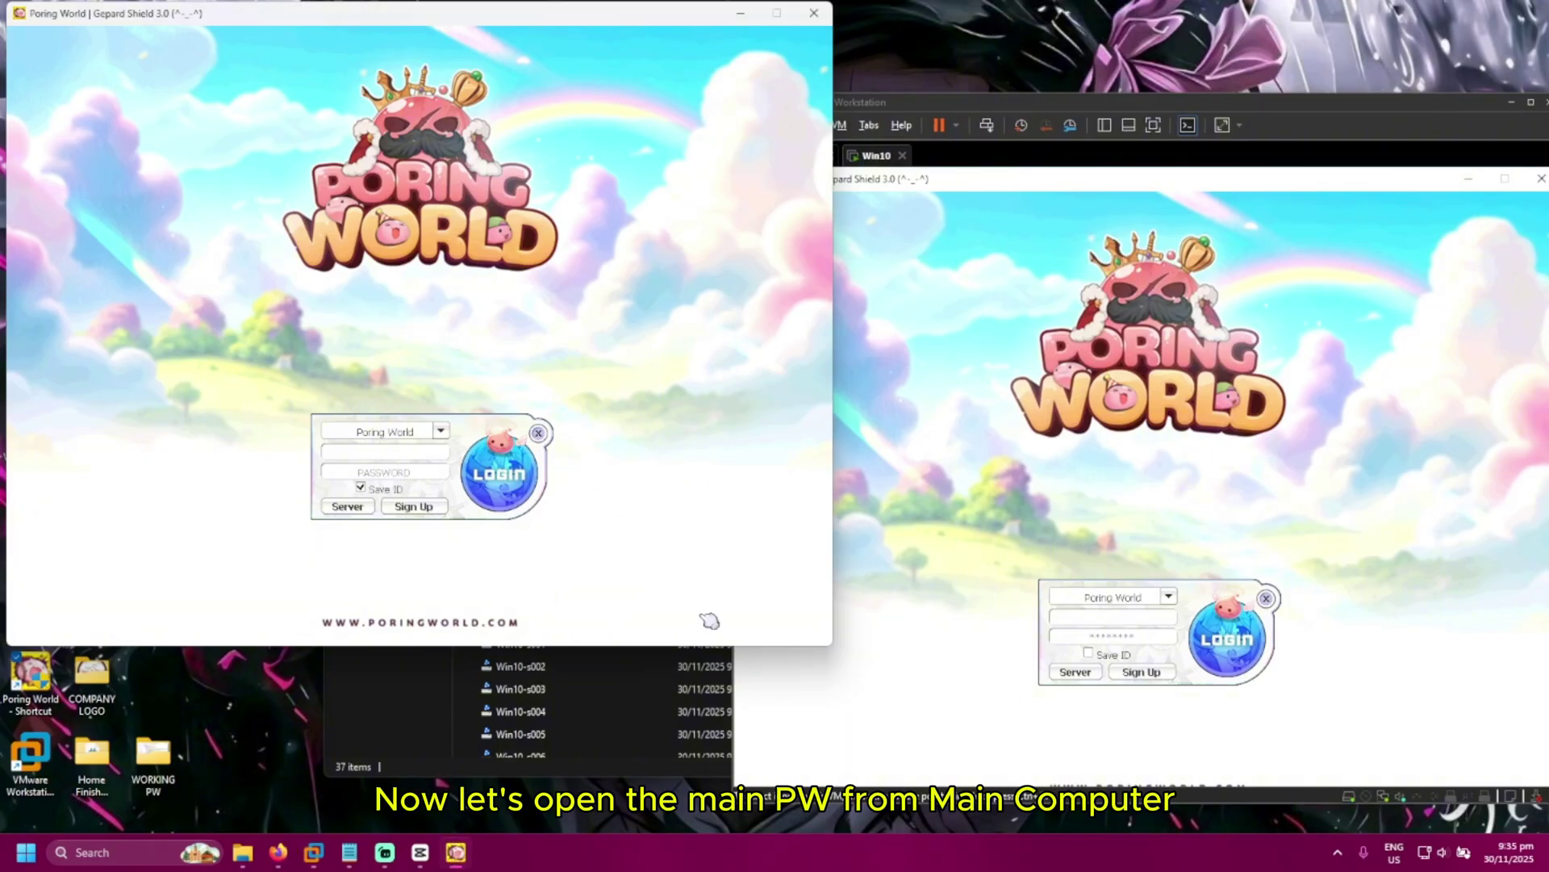
click(902, 653)
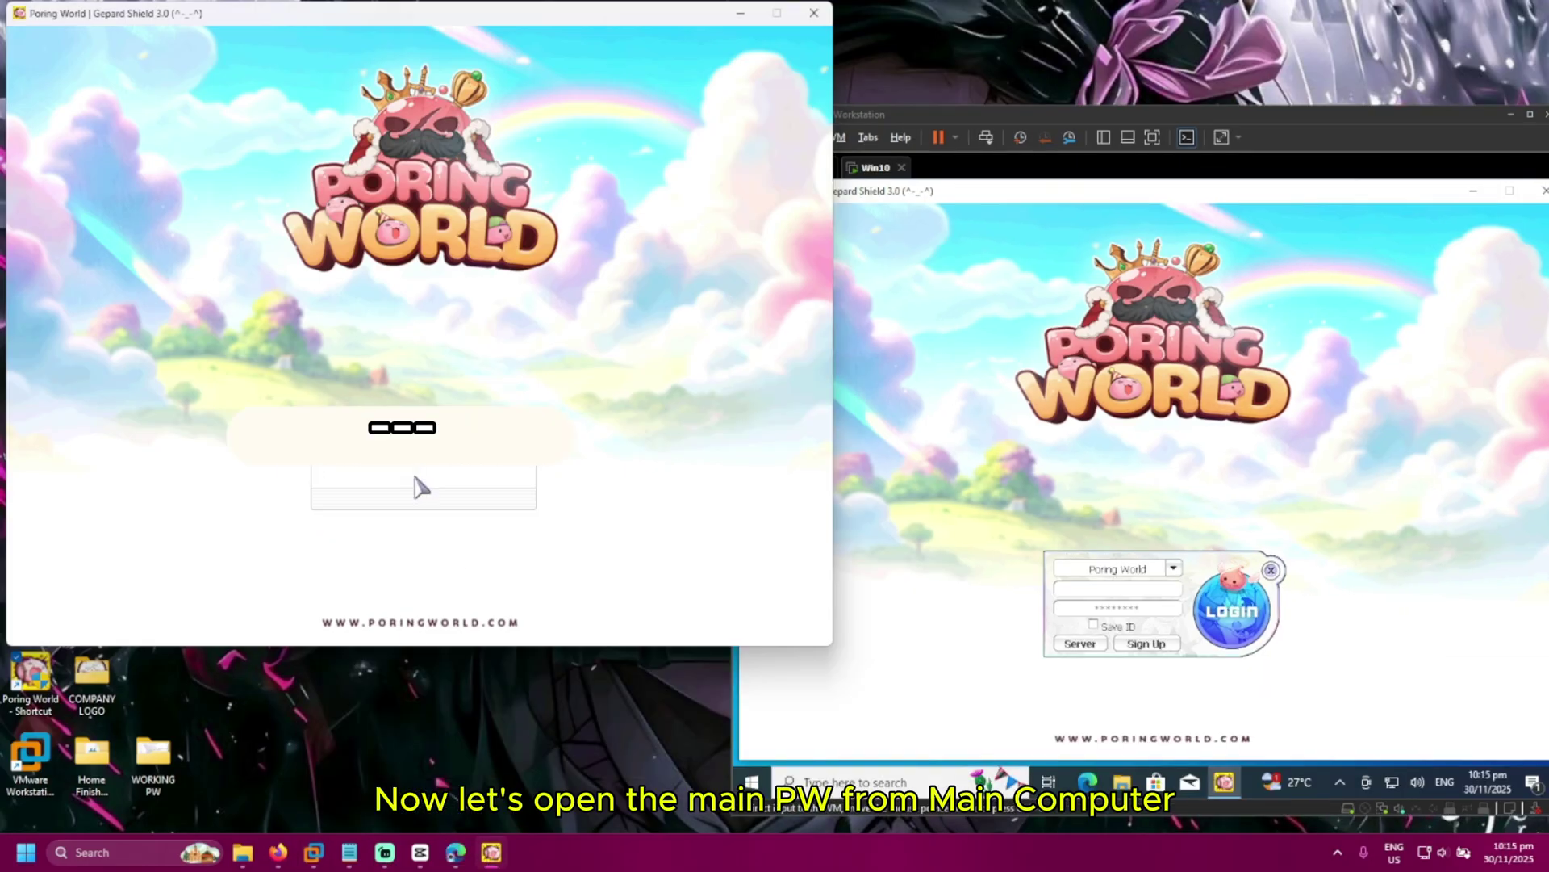
Log the host client in with the account password and PIN, then enter with the character
key(Return)
text(**)
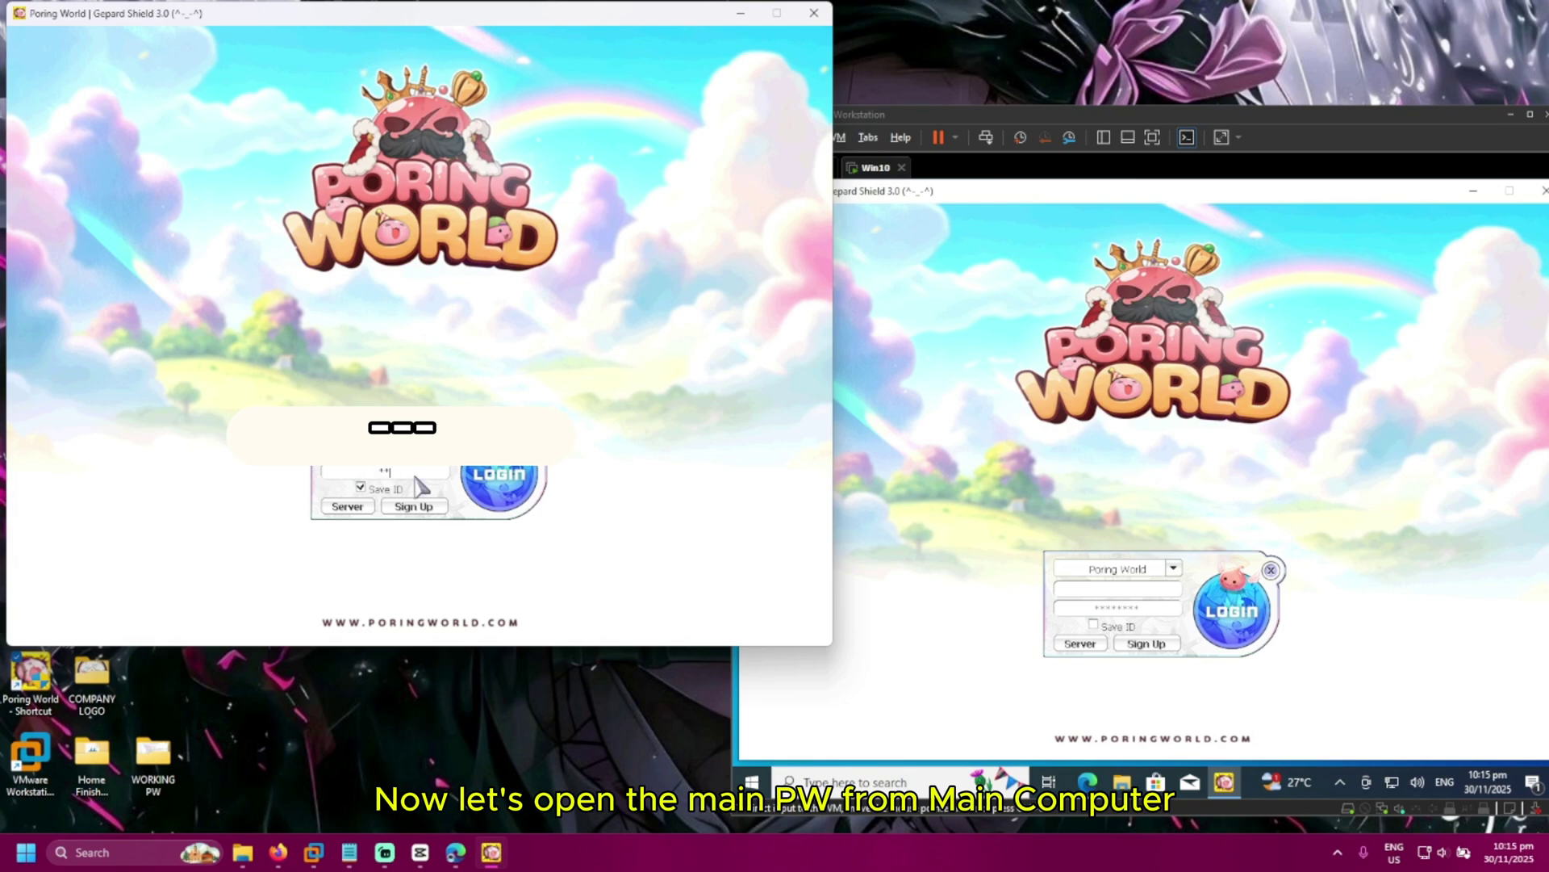
text(****)
key(Return)
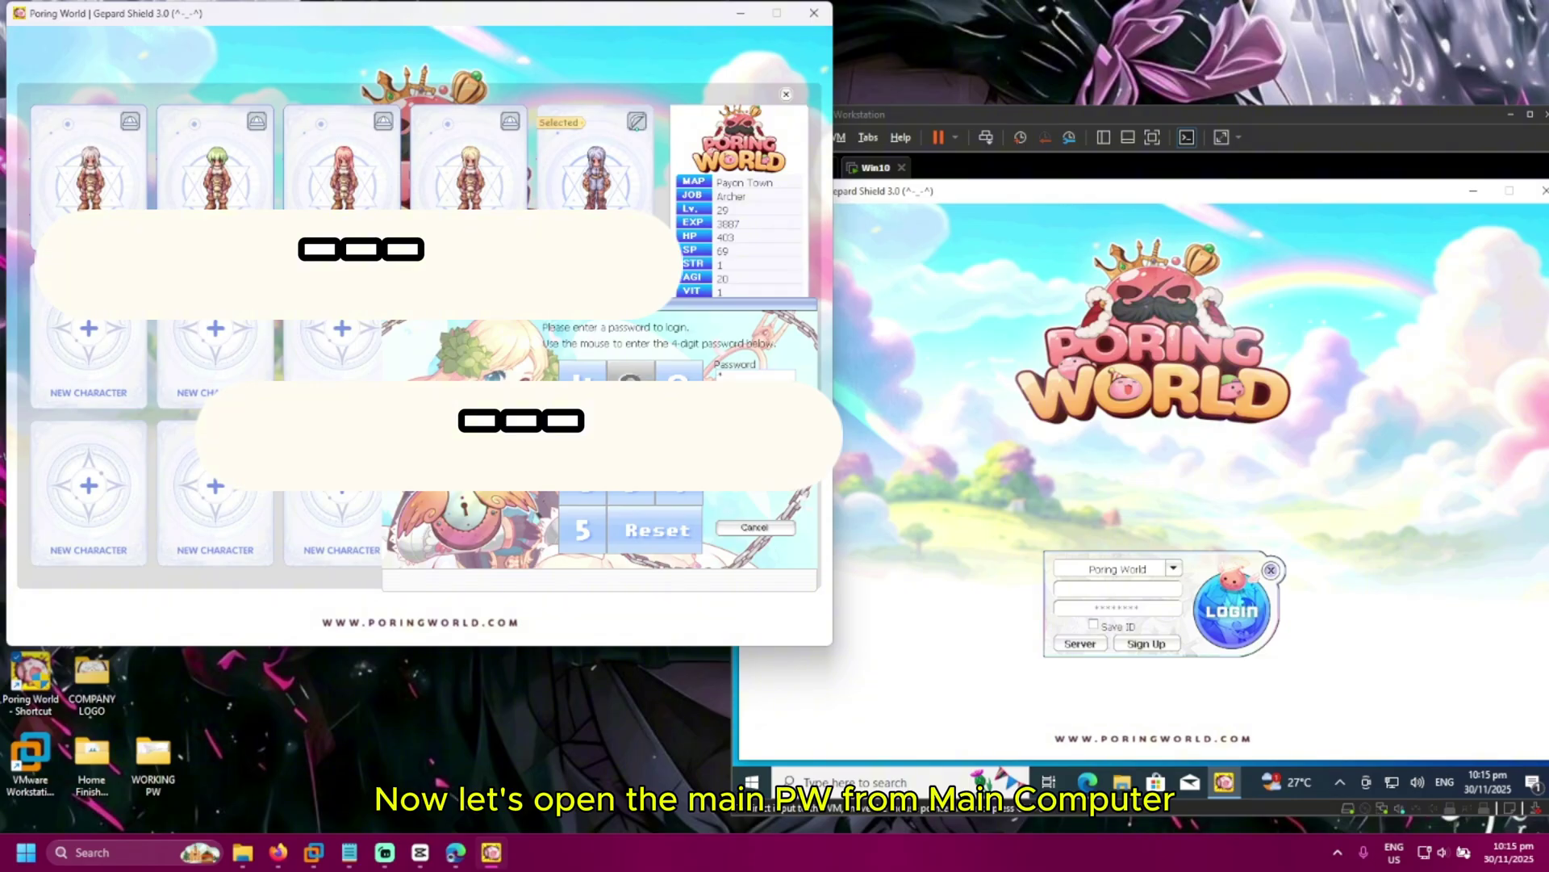
click(631, 373)
click(583, 530)
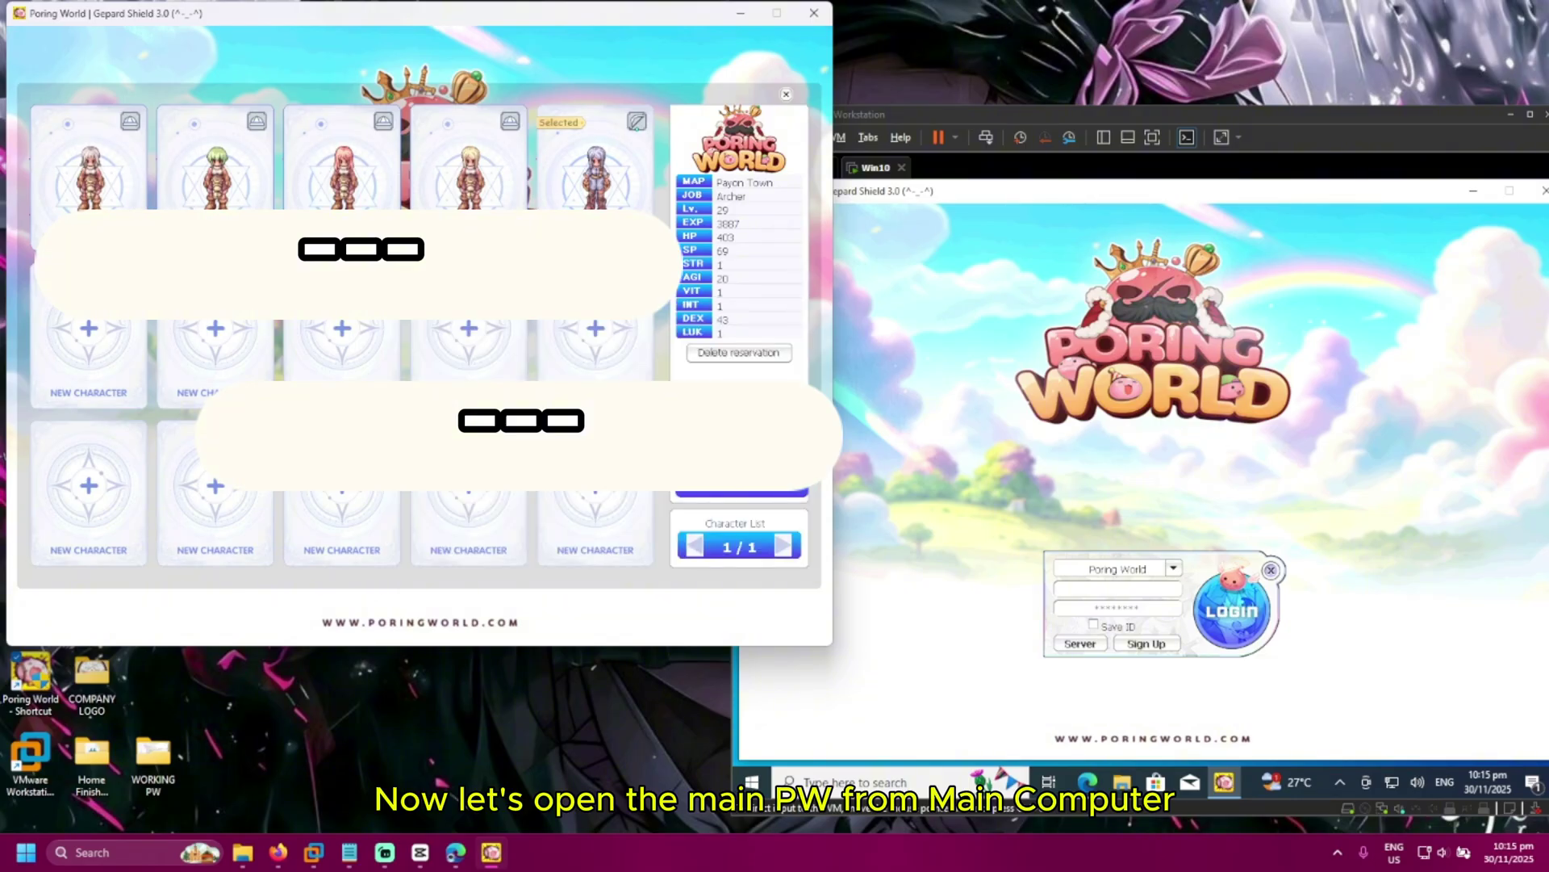
key(Return)
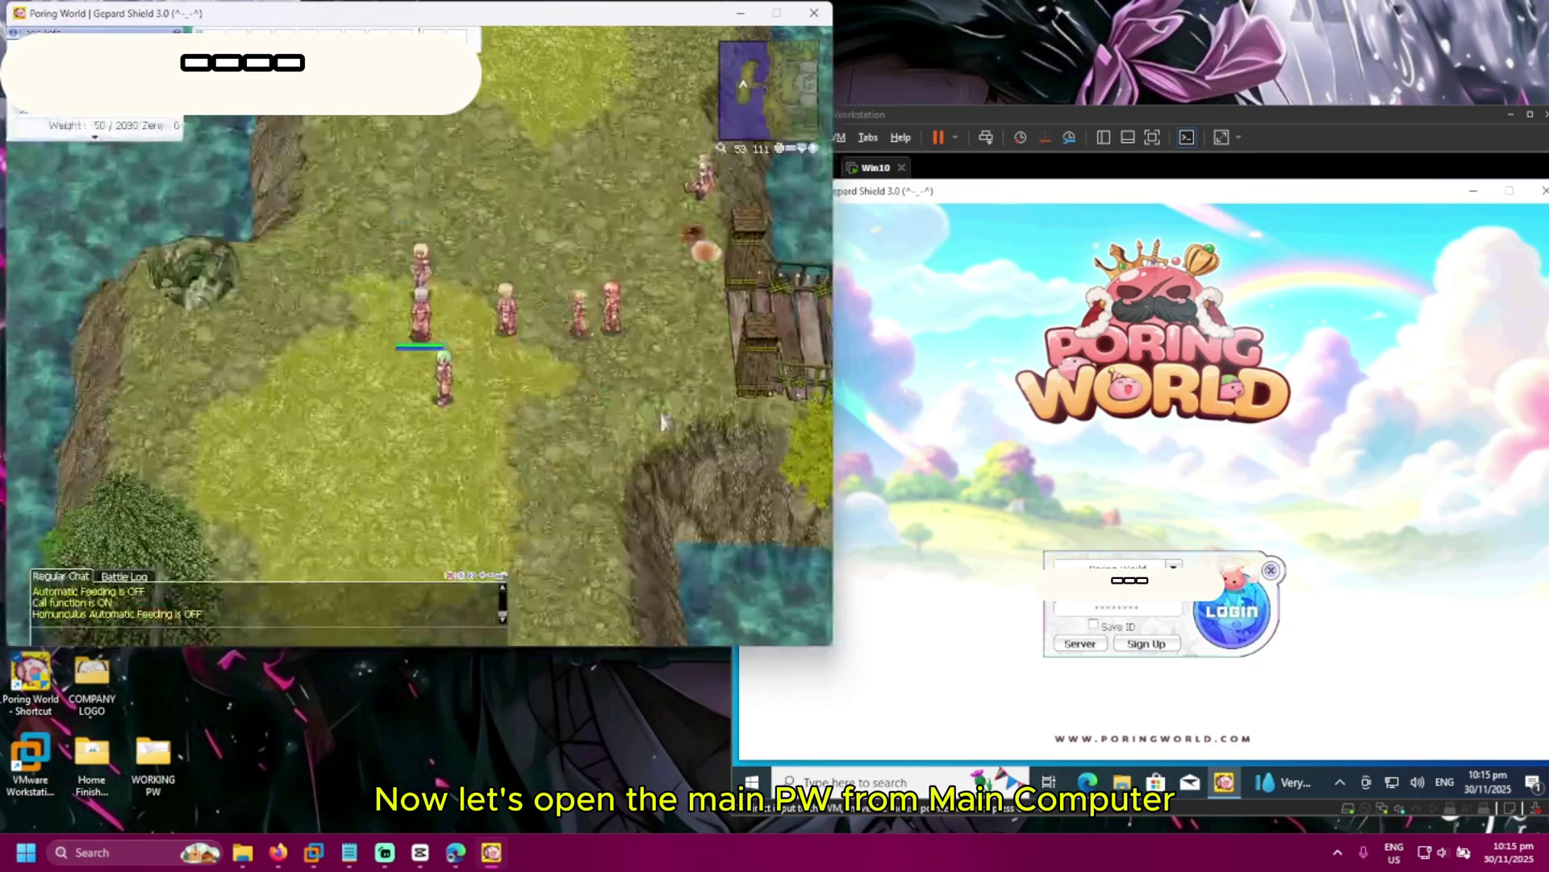
click(1366, 657)
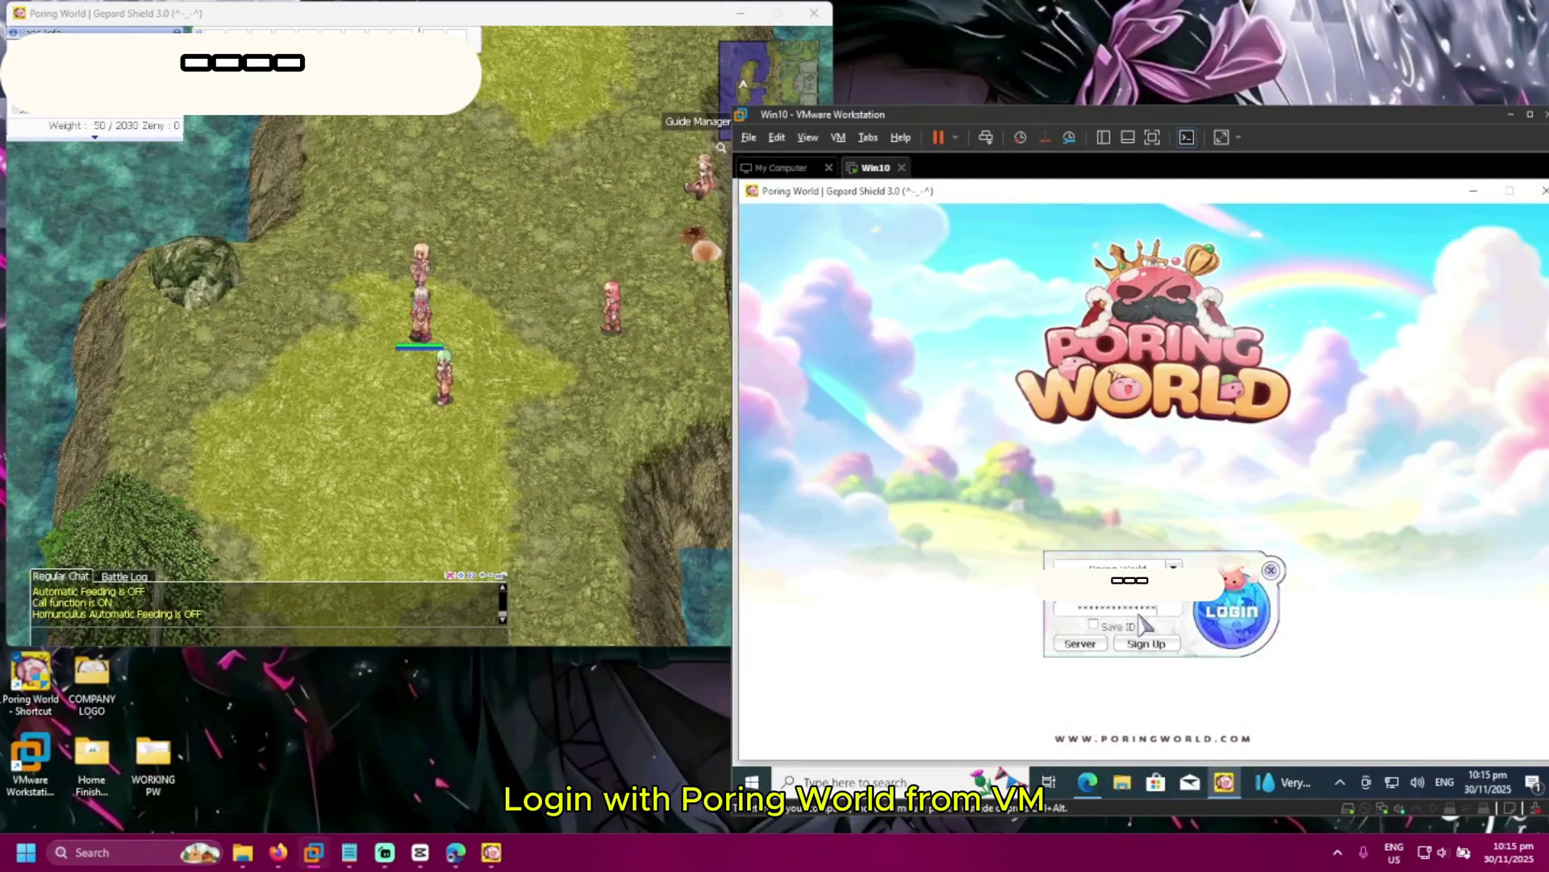
Log the VM client in, skip the Security Code, and enter with the character
click(1254, 635)
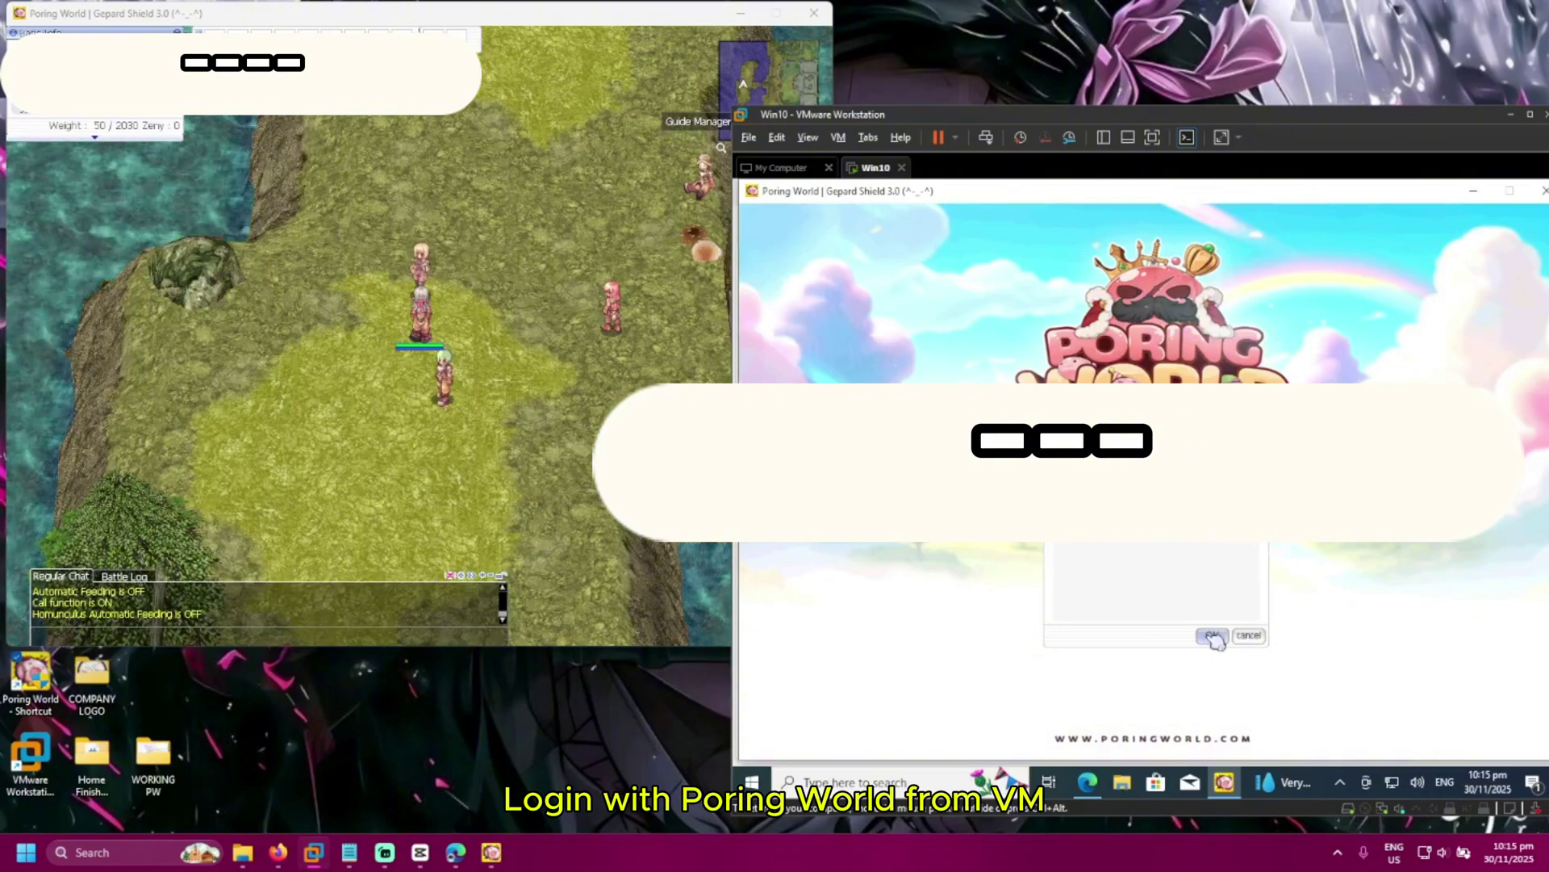
click(1211, 636)
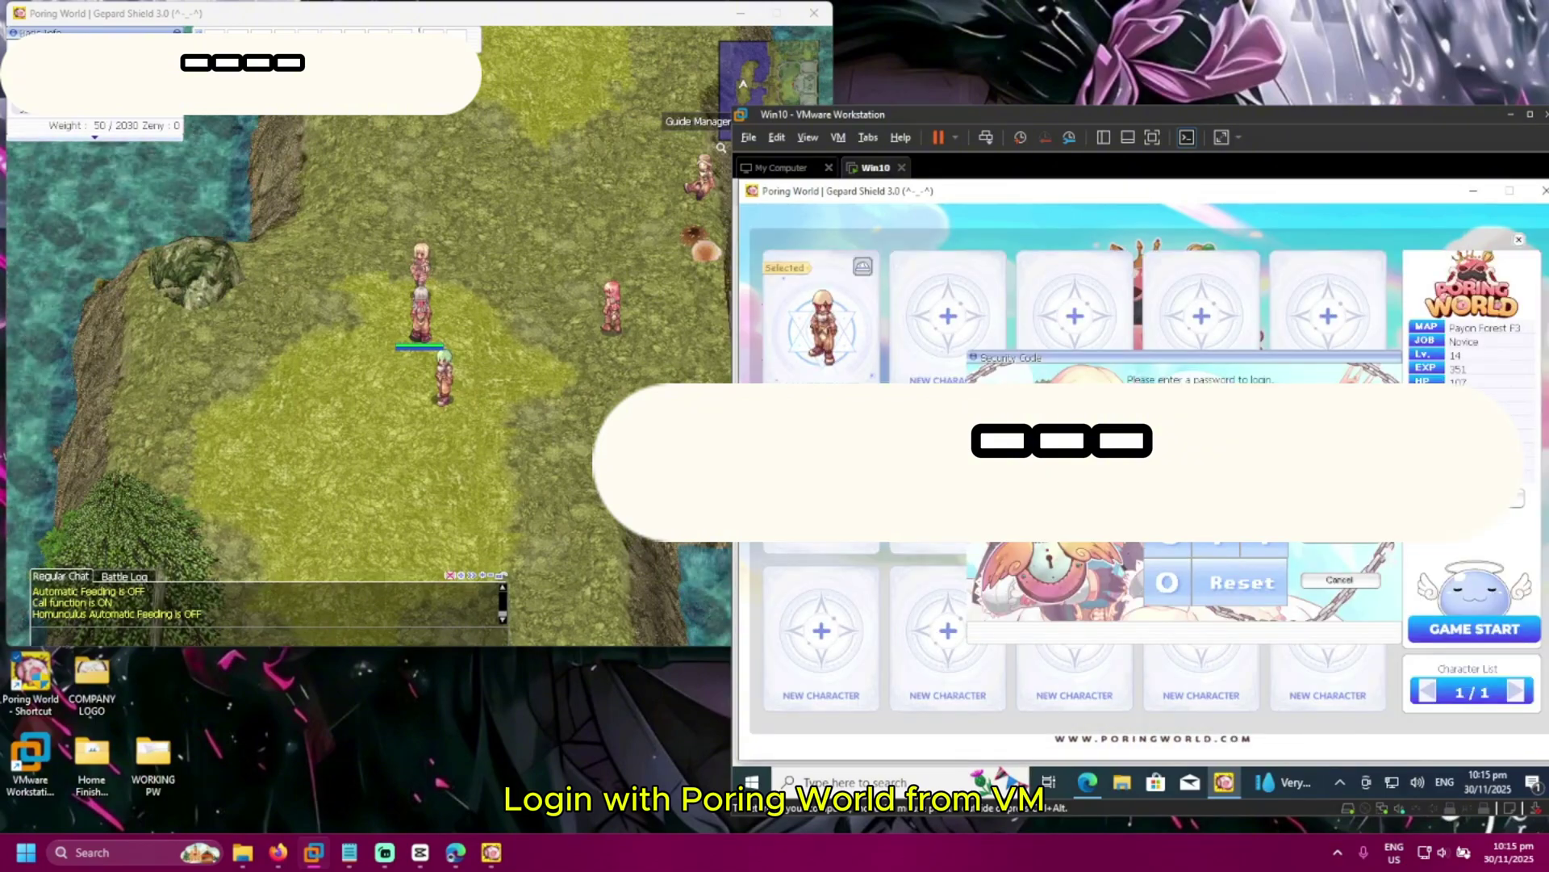
click(1340, 580)
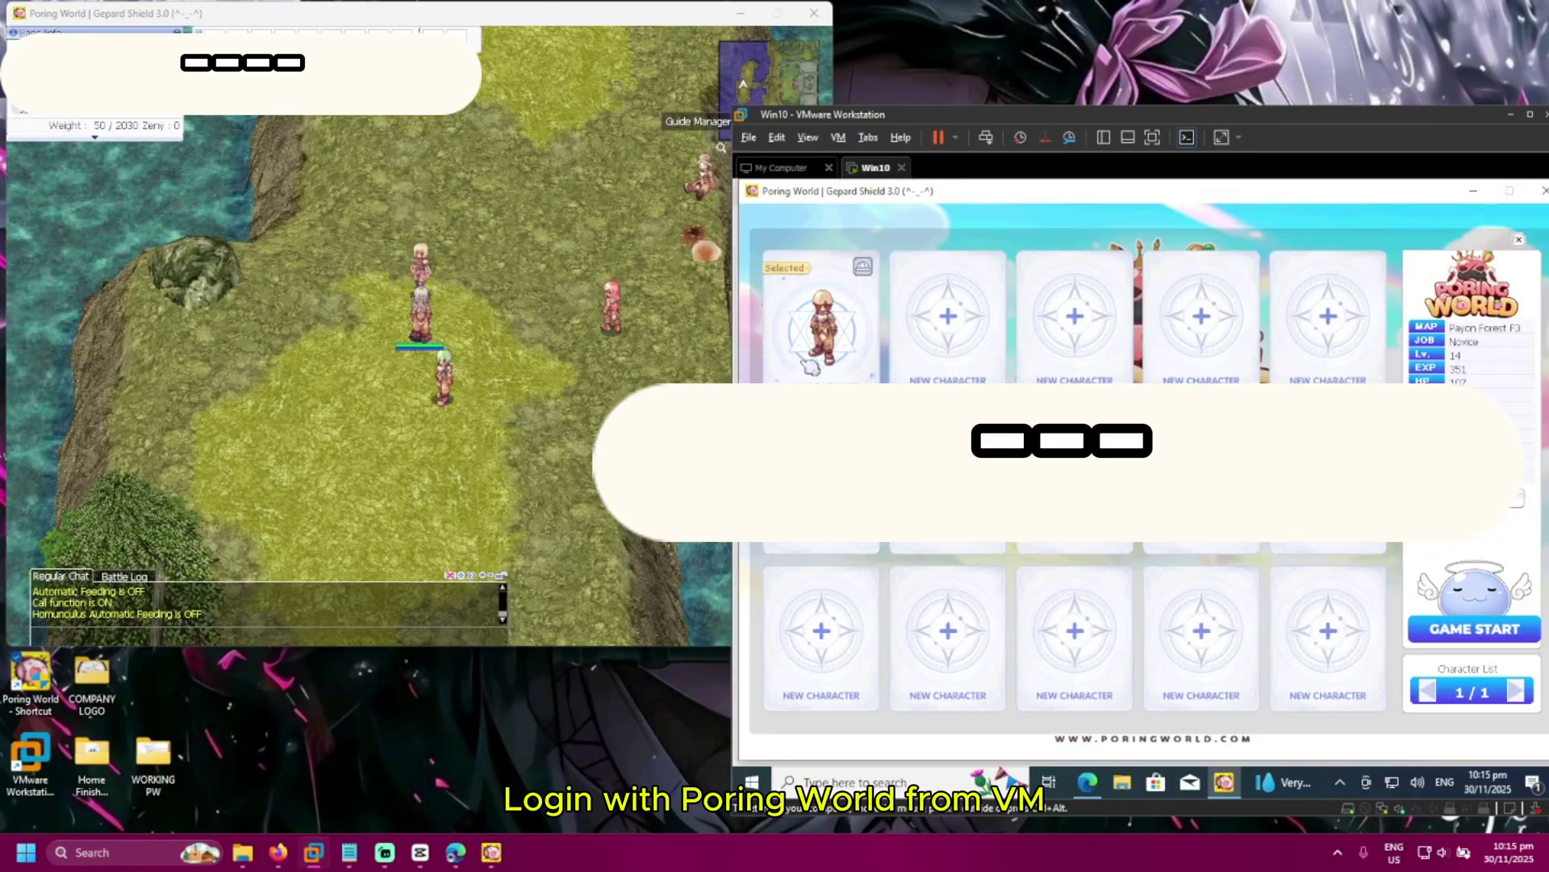
double_click(862, 359)
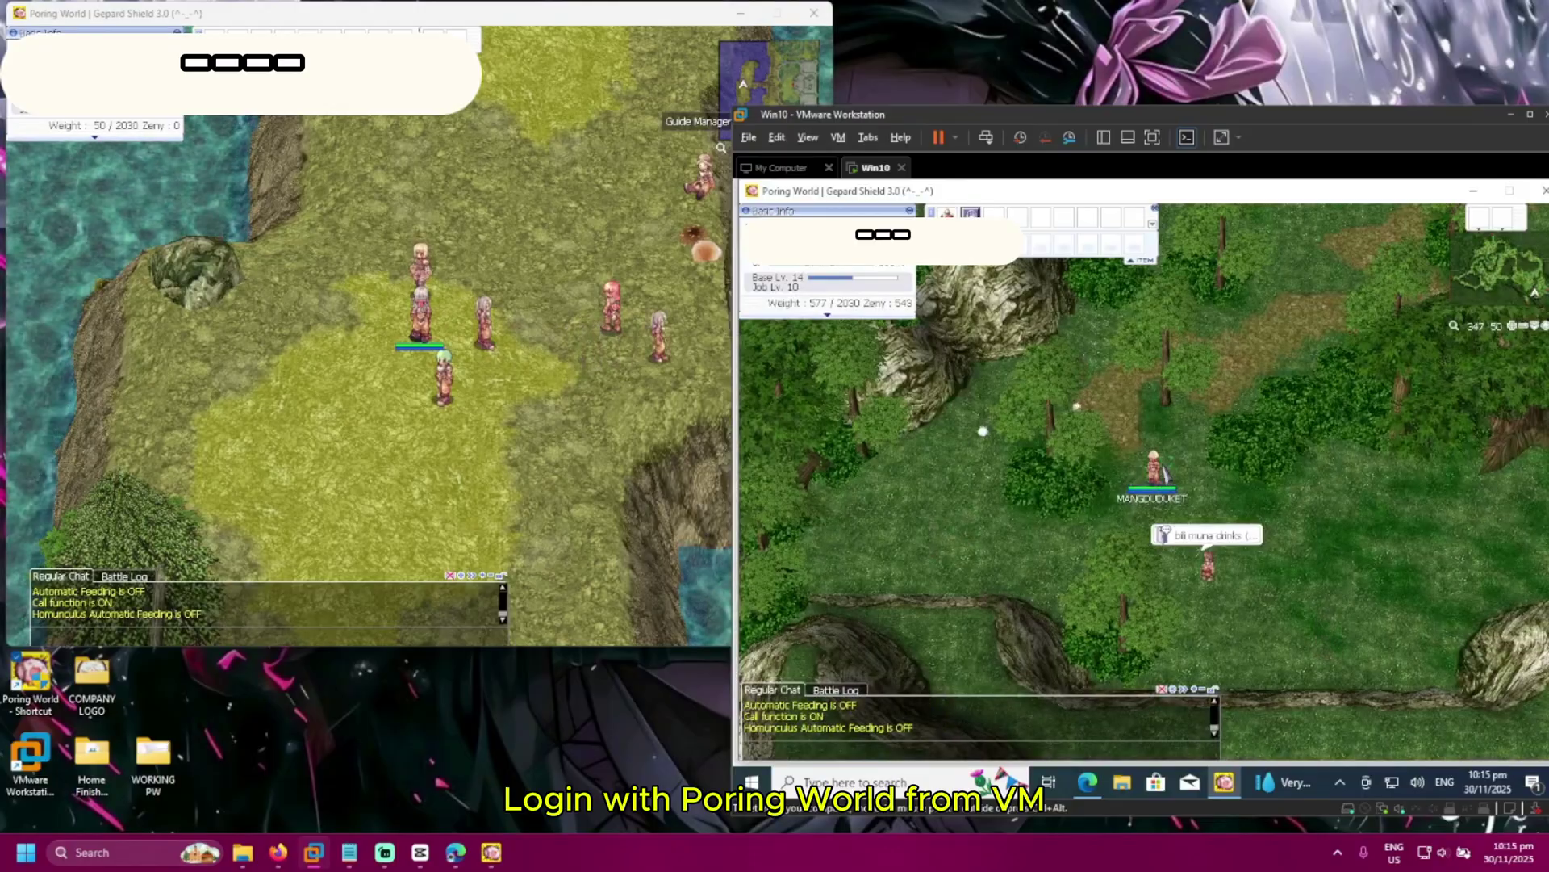
Walk both characters, then kill a Poring in the VM and pick up its Empty Bottle
click(1123, 464)
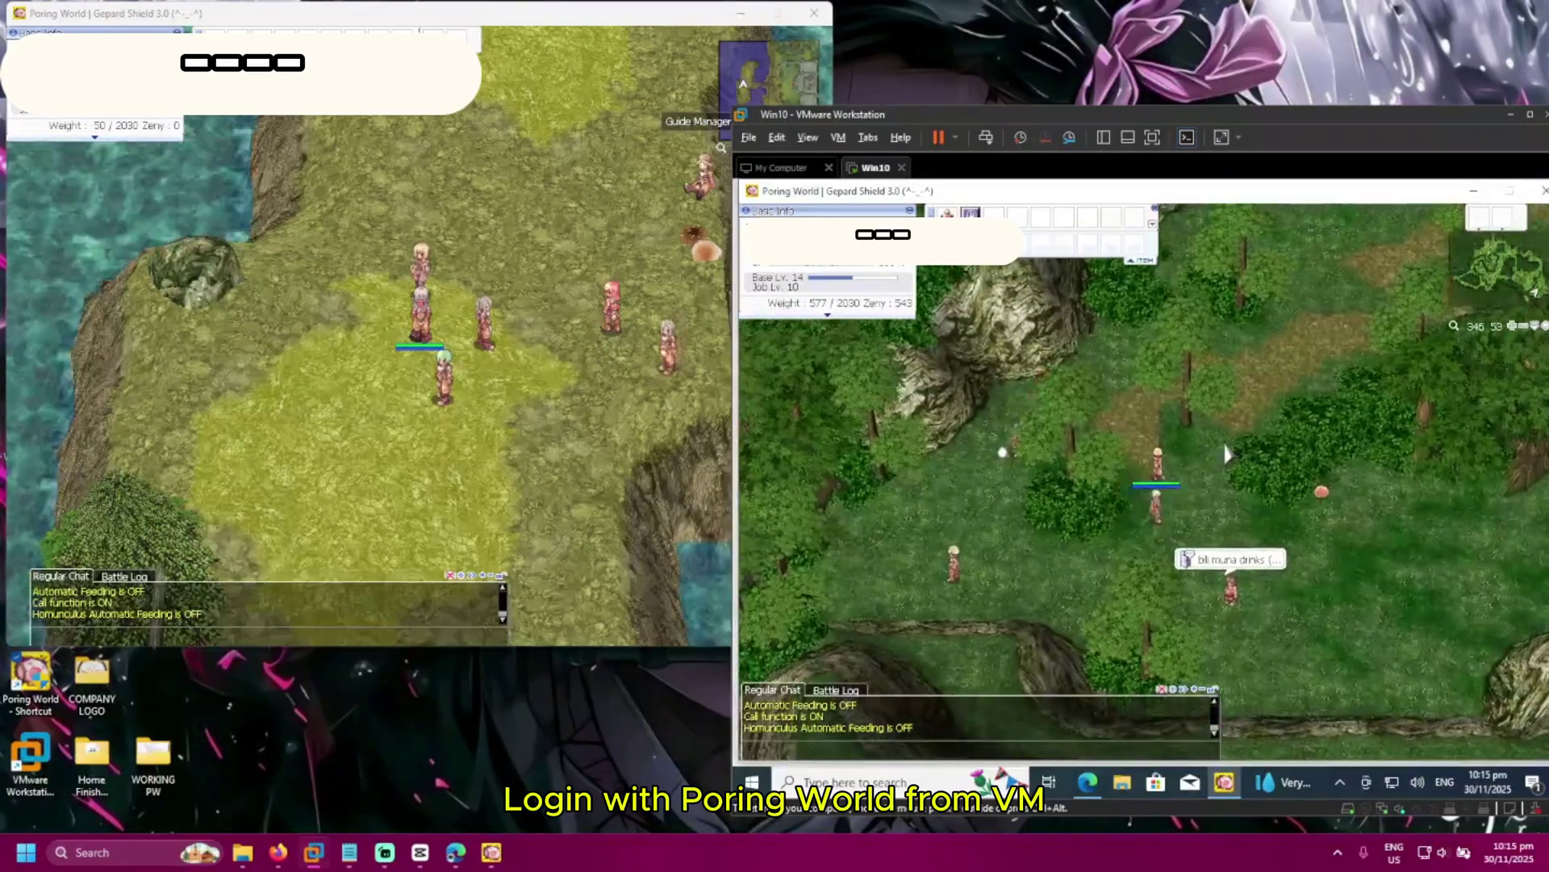
click(597, 394)
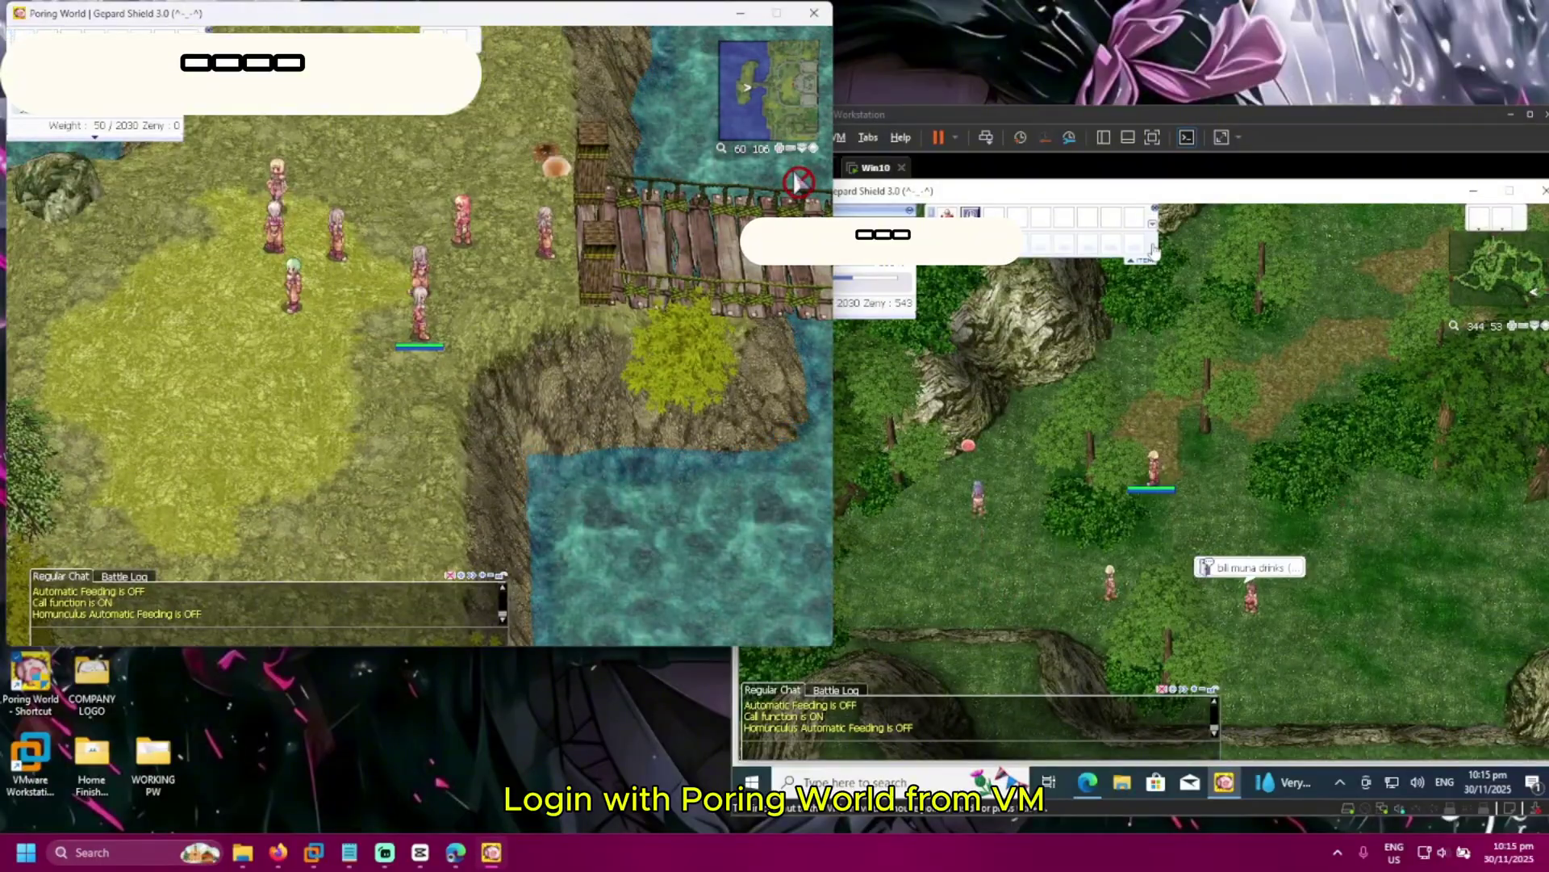
click(937, 269)
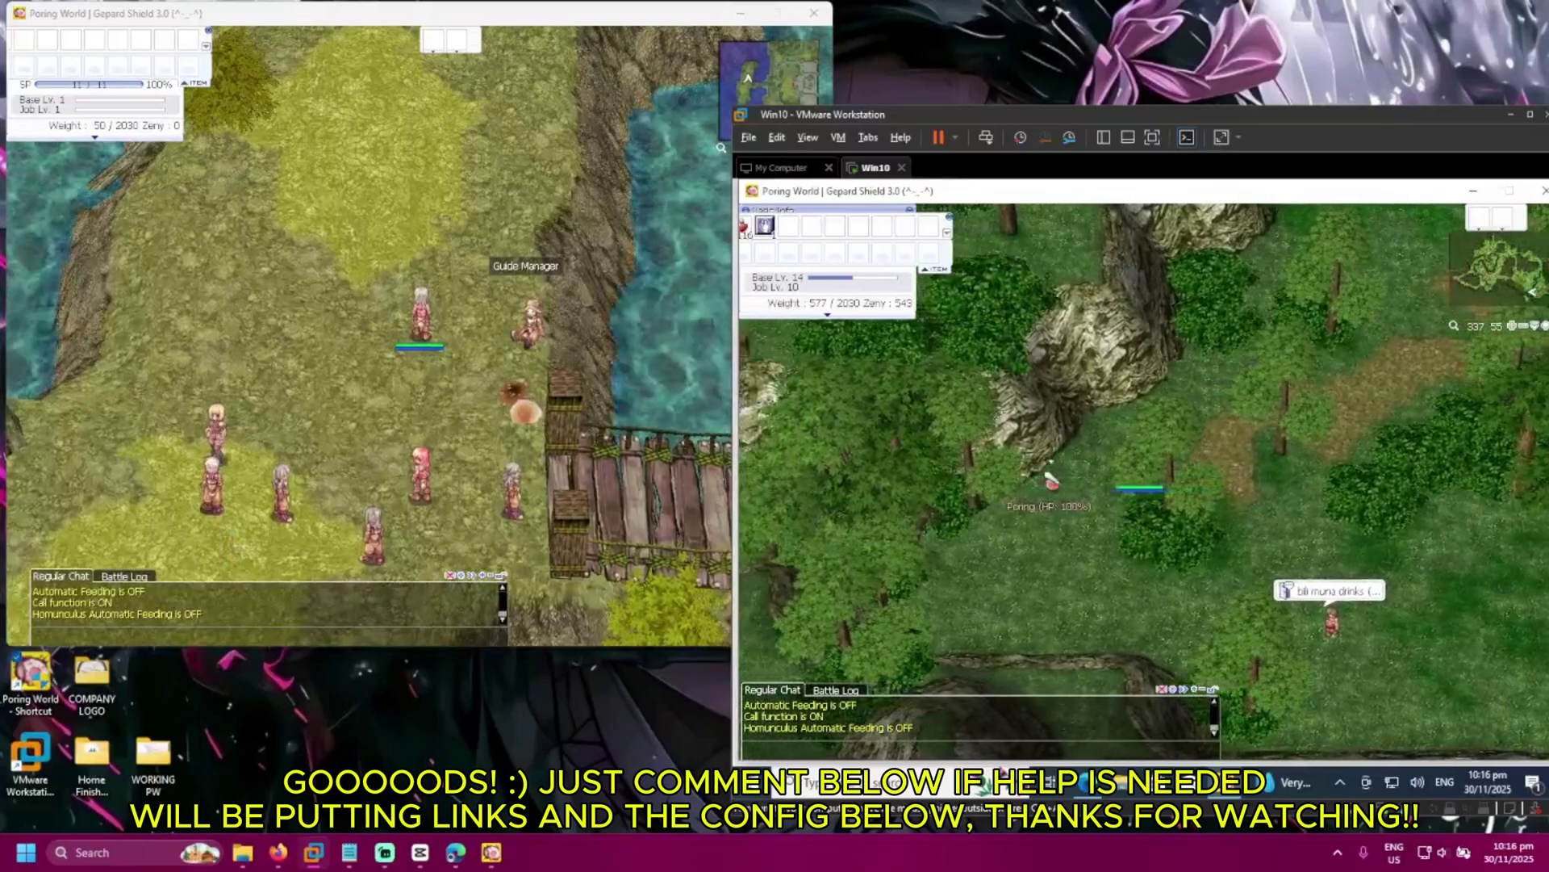
click(1051, 481)
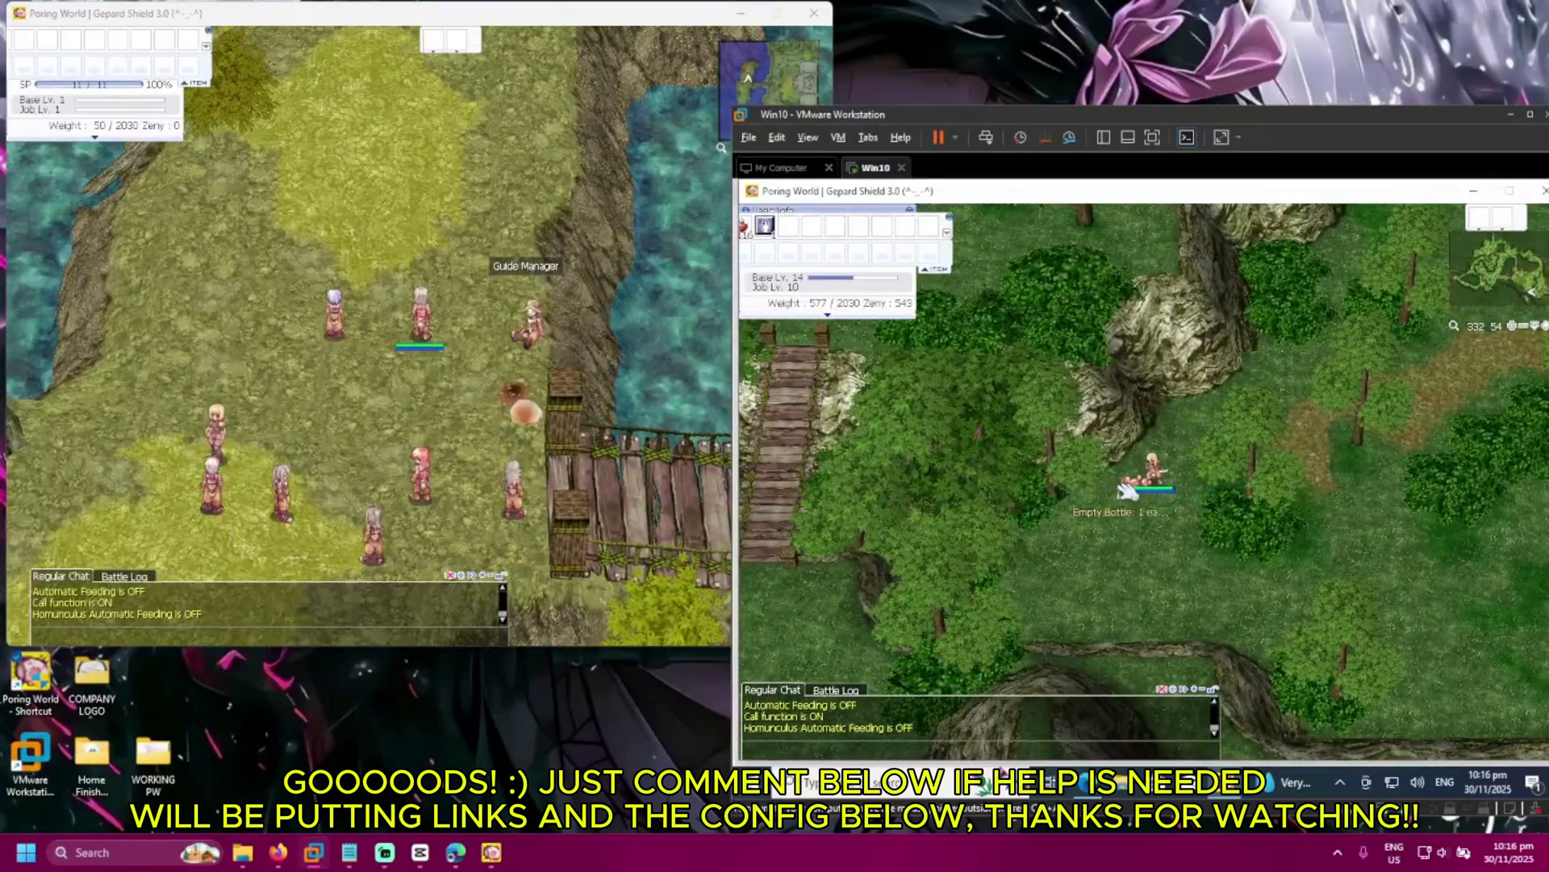
click(1134, 482)
click(1130, 535)
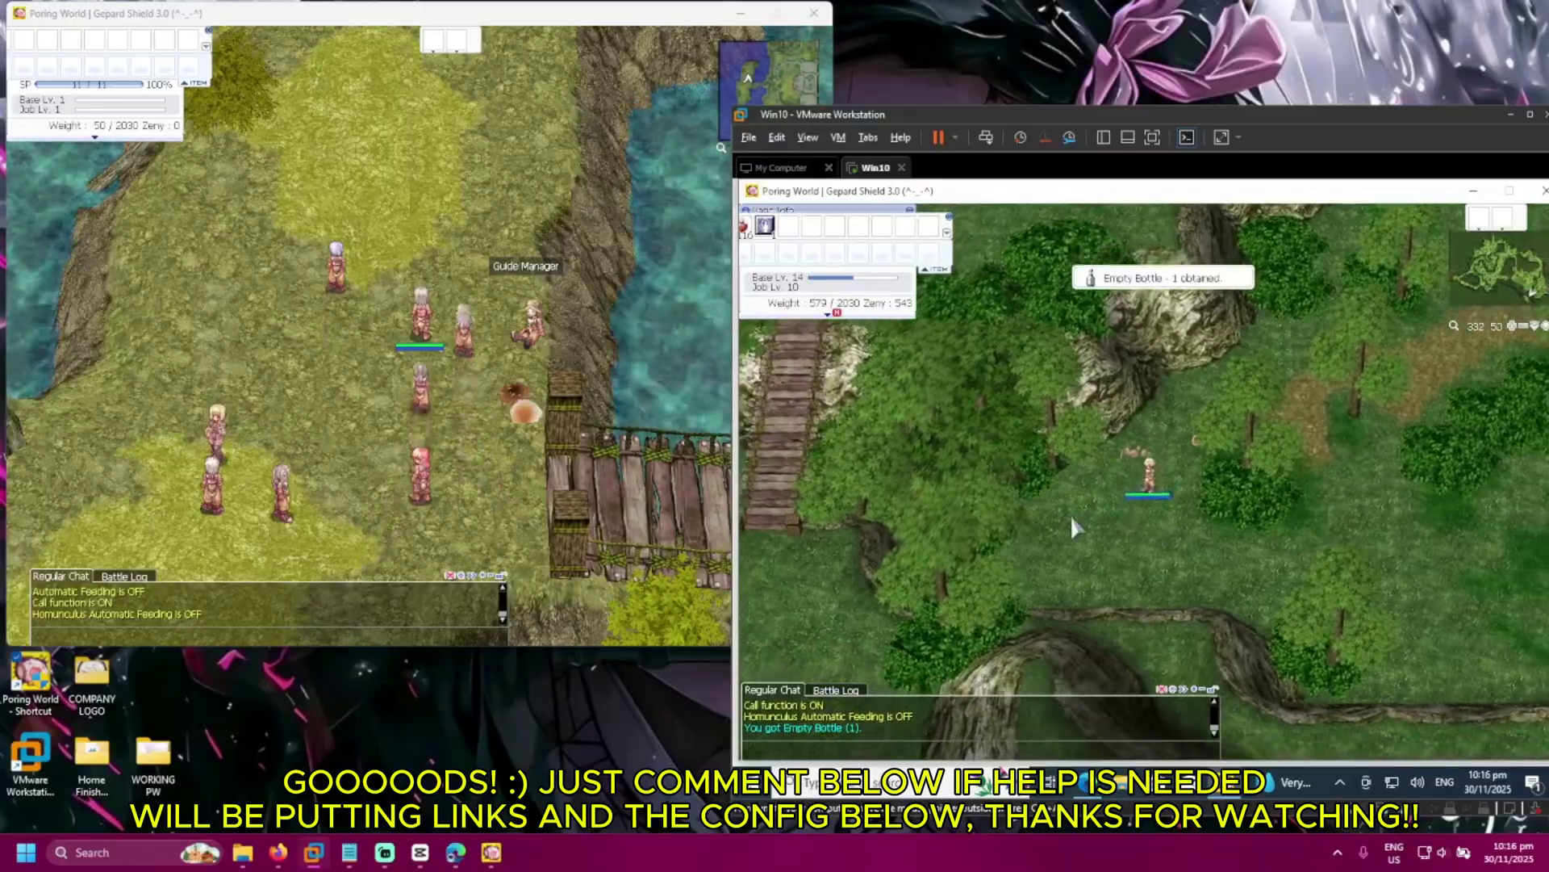